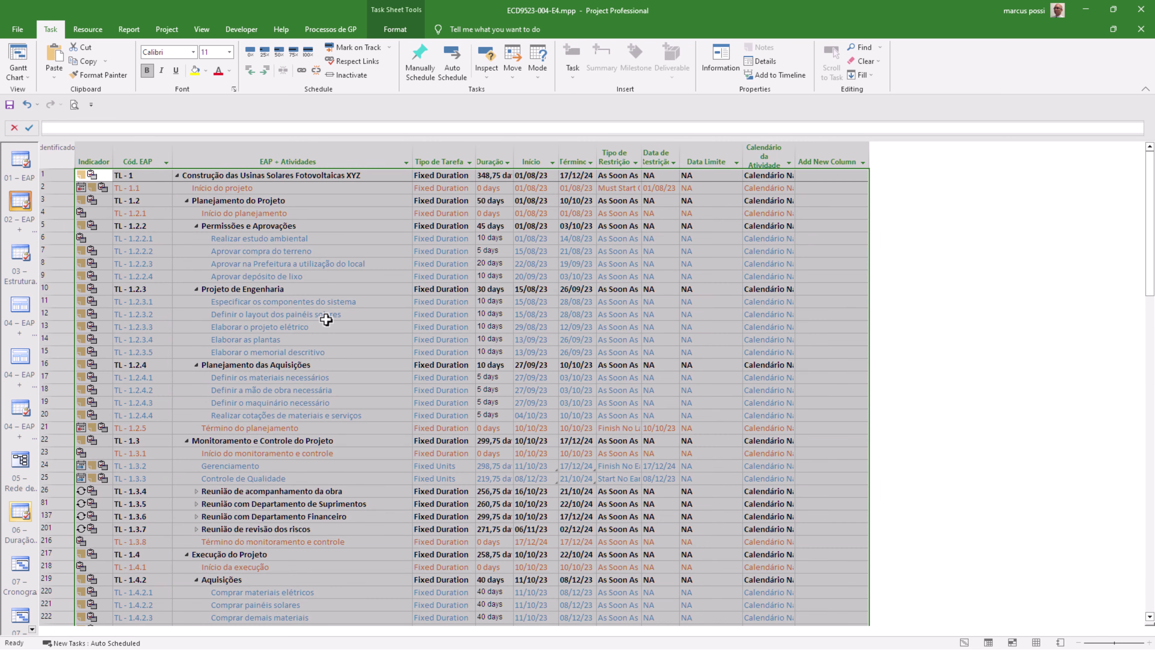
Highlight the entire Início and Término columns with a yellow background
{"action": "left_click", "coordinate": [322, 252]}
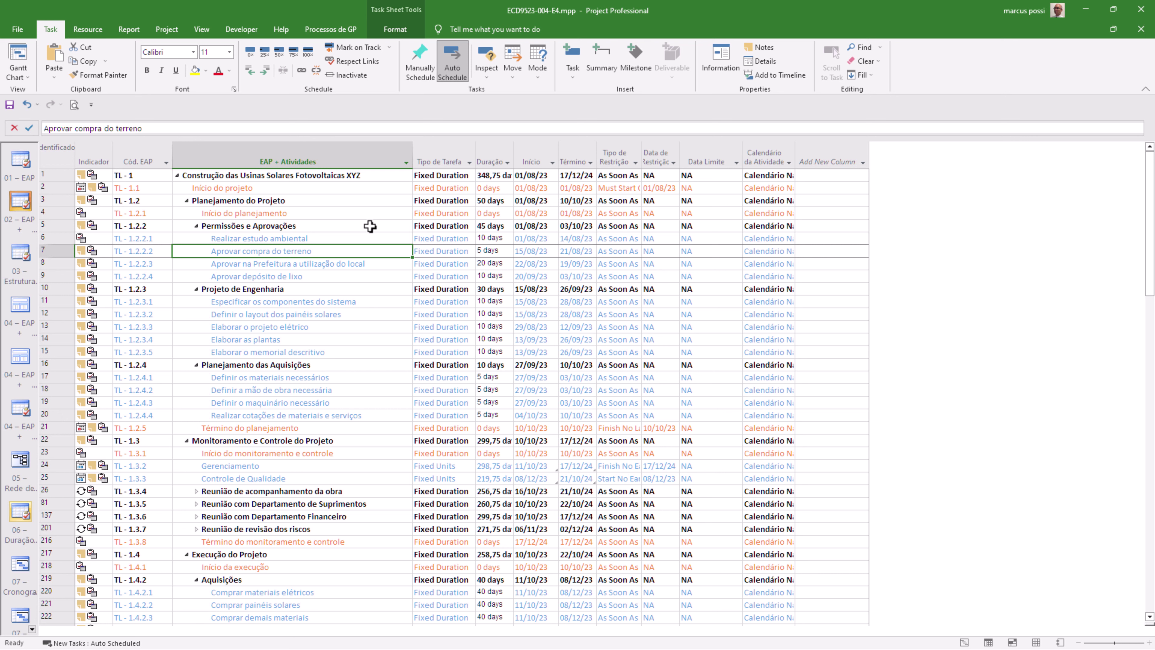
{"action": "left_click_drag", "start_coordinate": [531, 161], "coordinate": [573, 161]}
{"action": "left_click", "coordinate": [195, 70]}
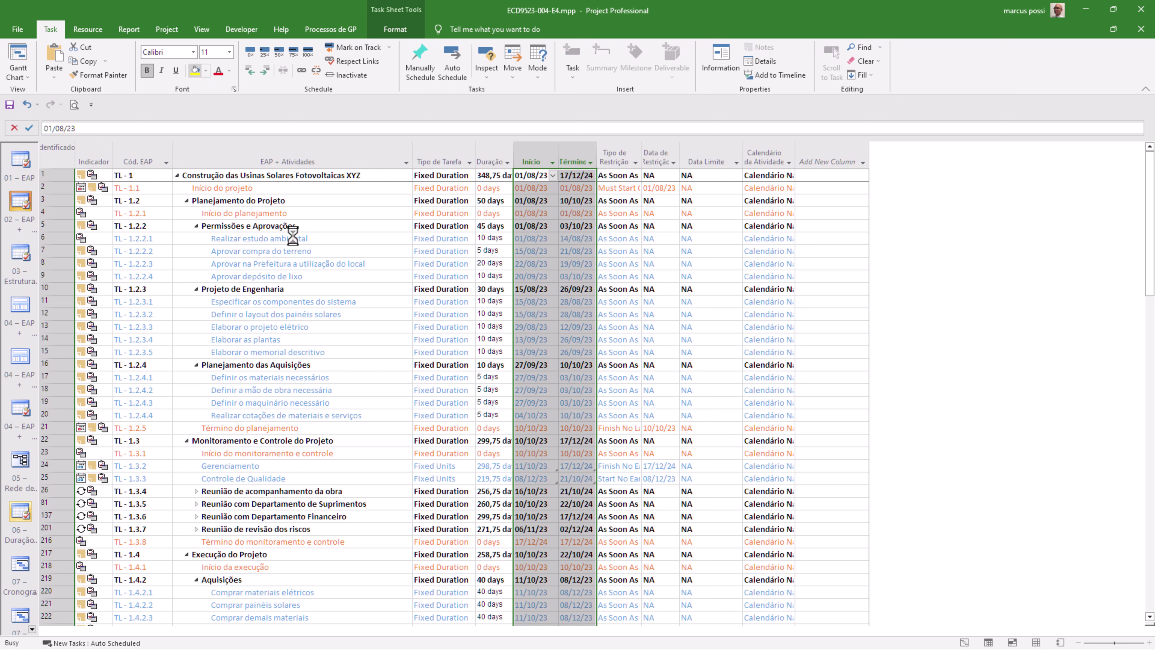
{"action": "left_click", "coordinate": [323, 258]}
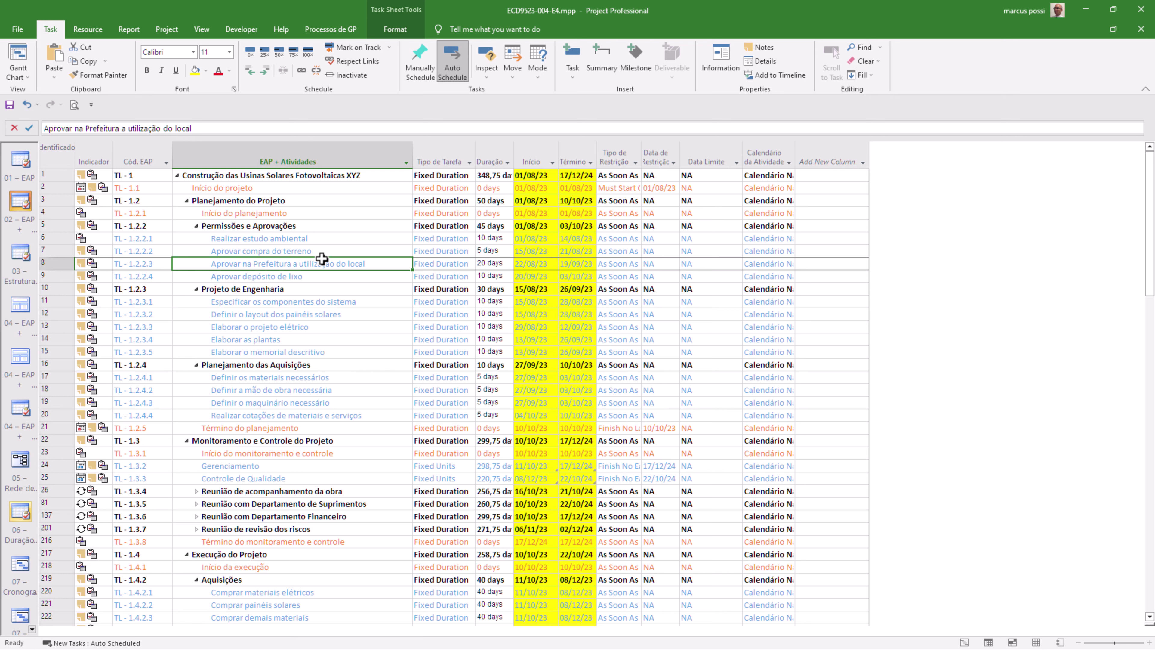
{"action": "left_click", "coordinate": [375, 378]}
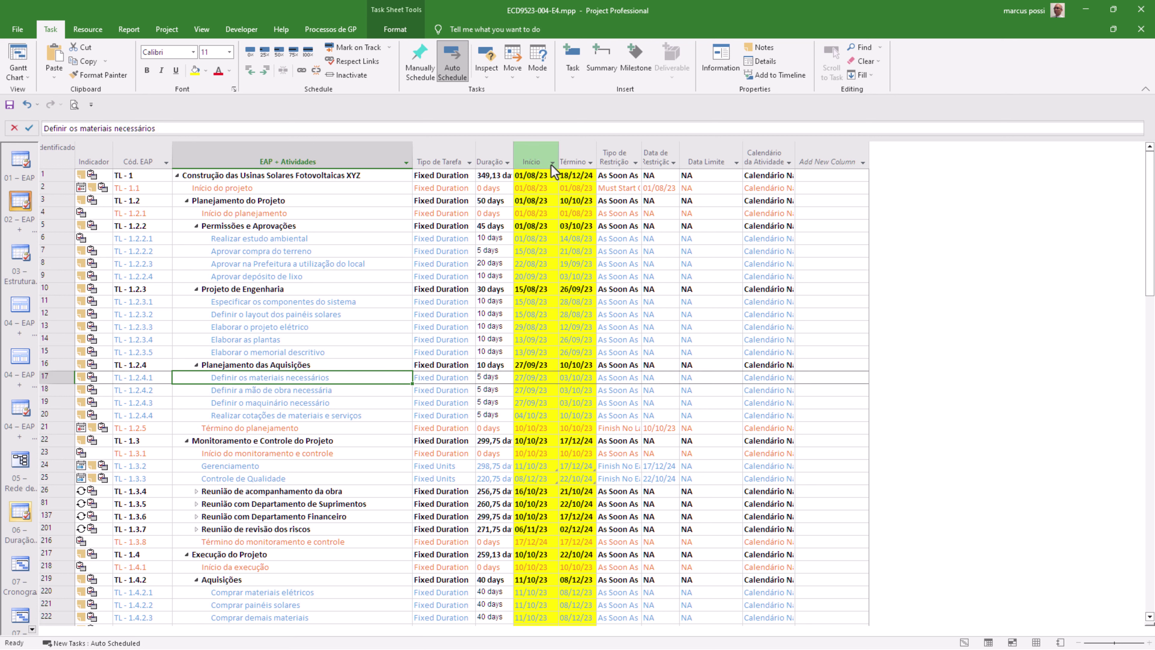
{"action": "left_click", "coordinate": [303, 301]}
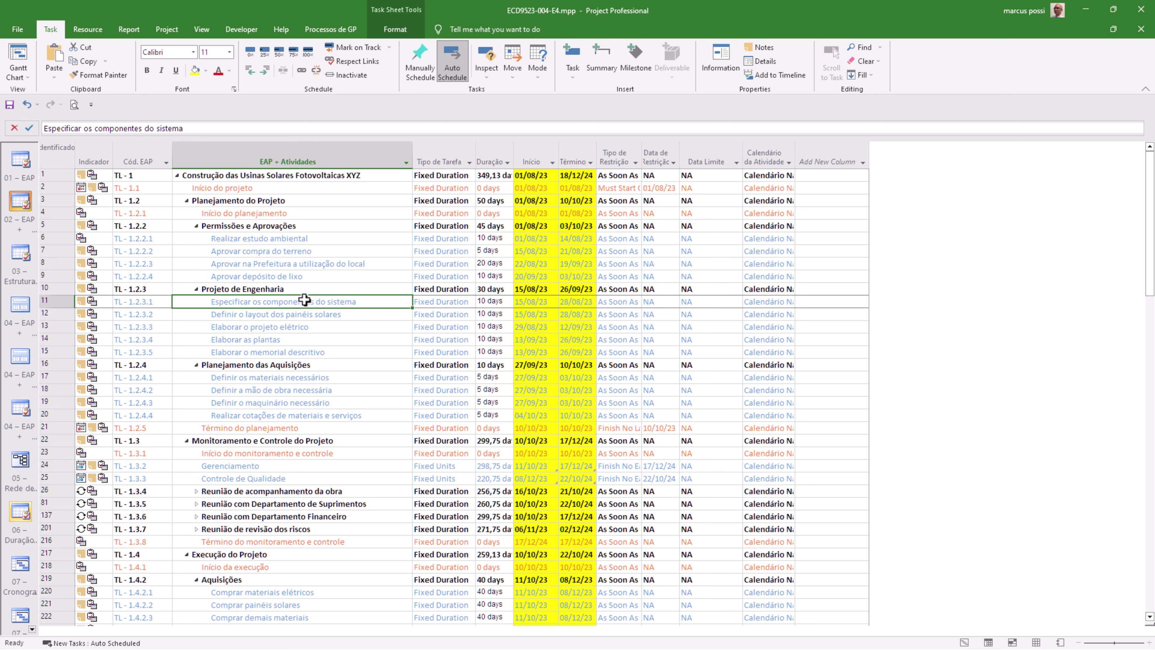
{"action": "left_click_drag", "start_coordinate": [304, 237], "coordinate": [304, 276]}
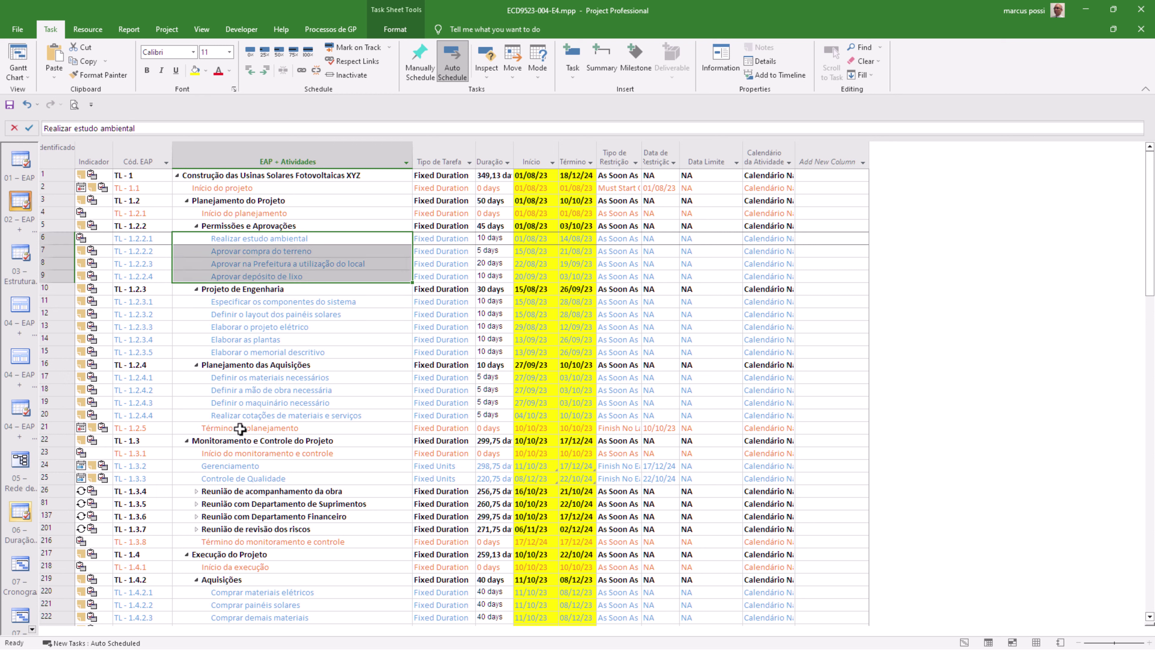
{"action": "left_click", "coordinate": [266, 466]}
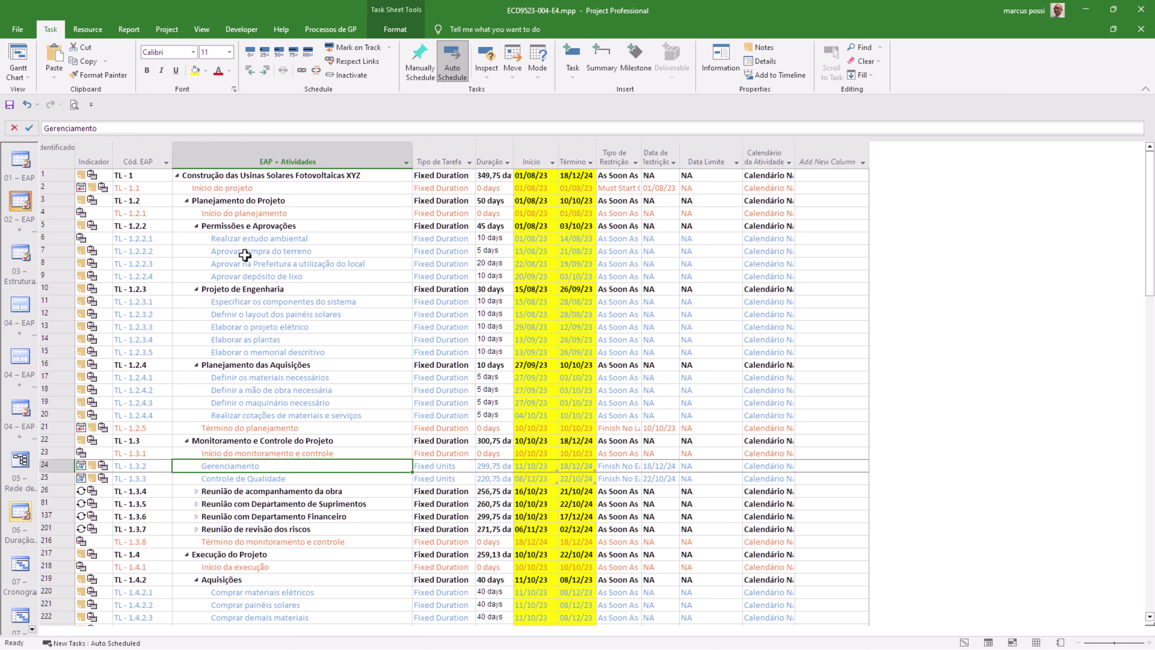
Undo the yellow background on the Início and Término columns
{"action": "key", "text": "ctrl+z"}
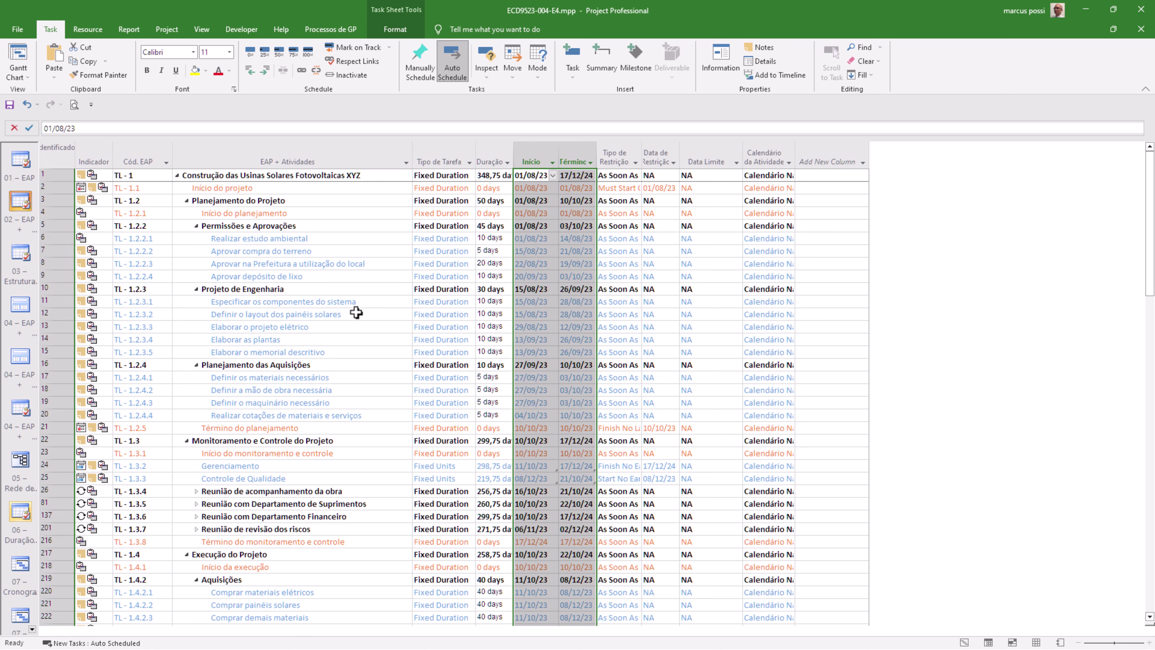
{"action": "left_click", "coordinate": [356, 315]}
{"action": "left_click_drag", "start_coordinate": [346, 304], "coordinate": [344, 347]}
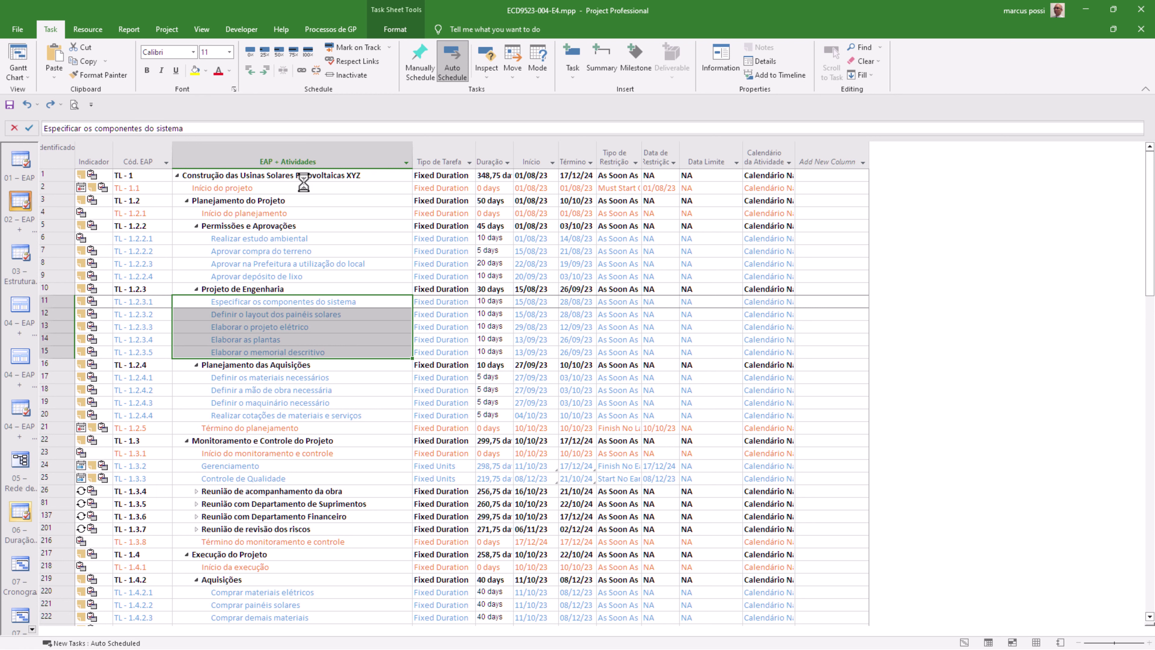
Set the font size of the project title task, Construção das Usinas Solares Fotovoltaicas XYZ, to 13
{"action": "left_click", "coordinate": [299, 175]}
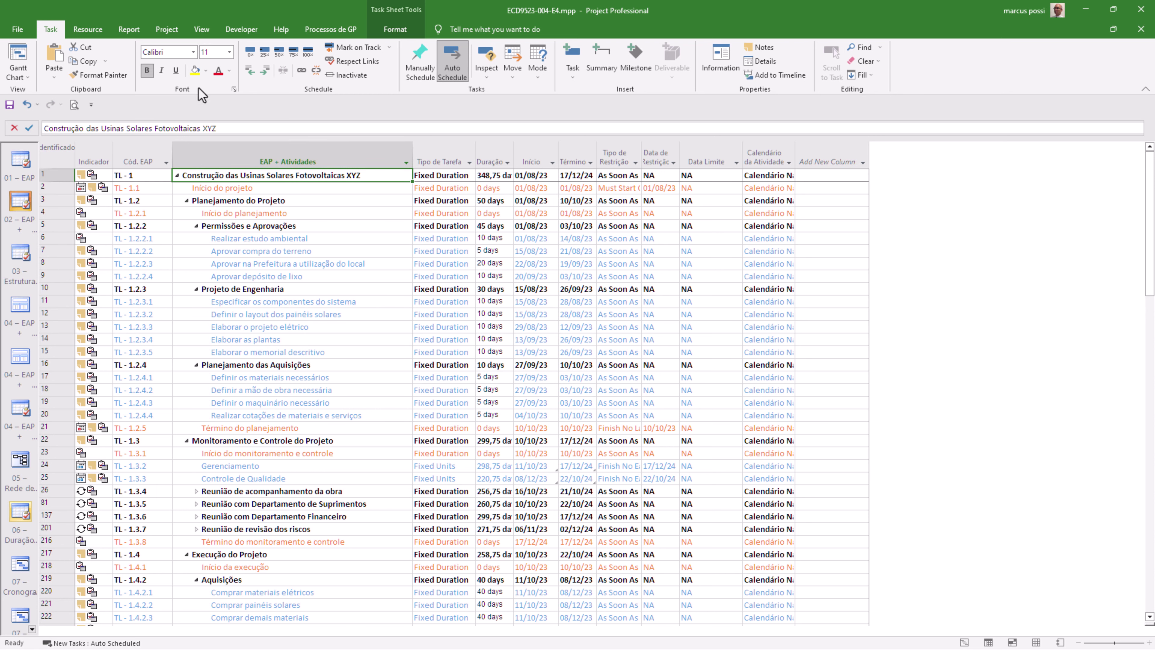
{"action": "left_click", "coordinate": [220, 51]}
{"action": "type", "text": "13"}
{"action": "key", "text": "Return"}
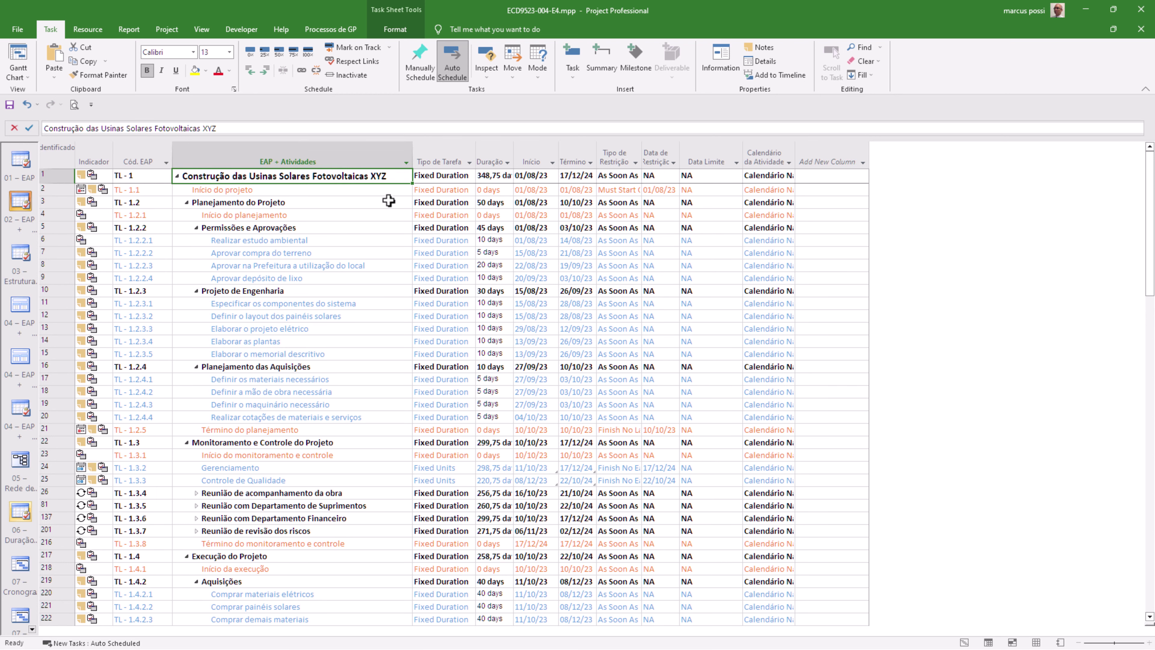
{"action": "left_click", "coordinate": [398, 216]}
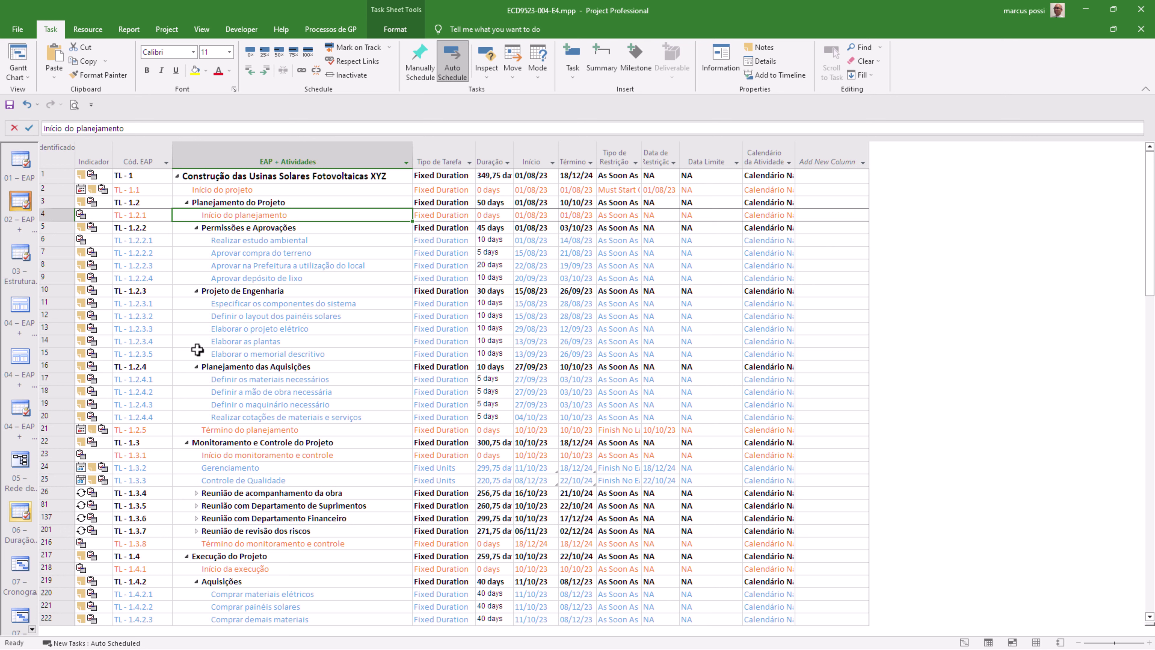
Check the indicators of the task Elaborar as plantas, and view the working times of the Standard project calendar
{"action": "left_click", "coordinate": [228, 341]}
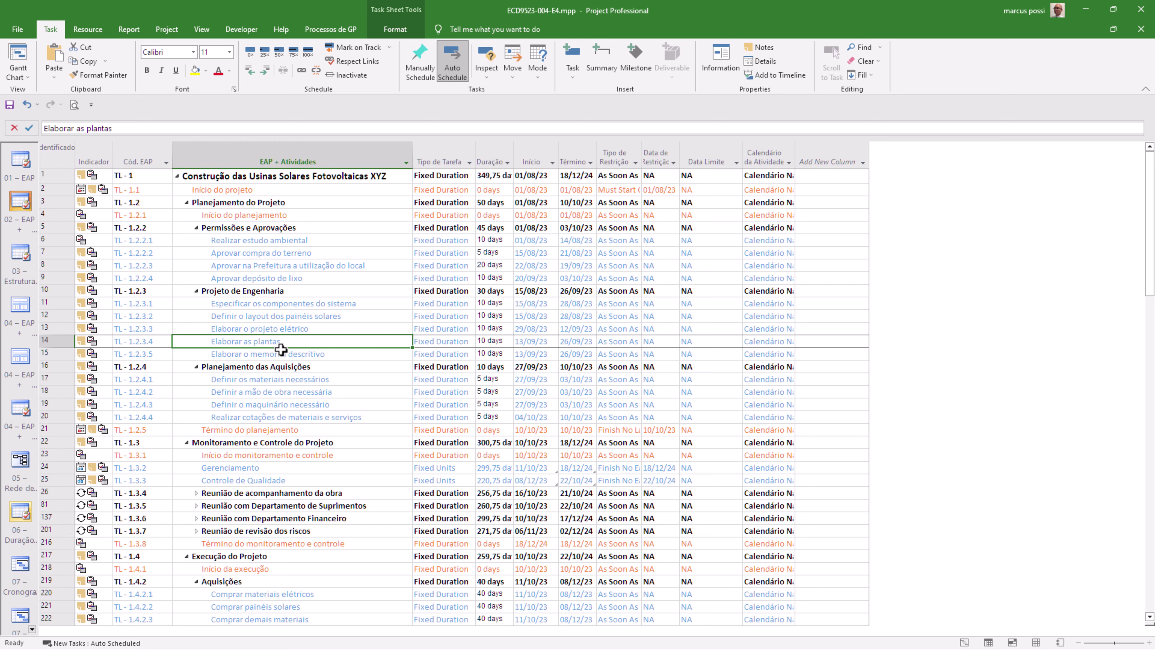
{"action": "mouse_move", "coordinate": [80, 341]}
{"action": "left_click", "coordinate": [167, 30]}
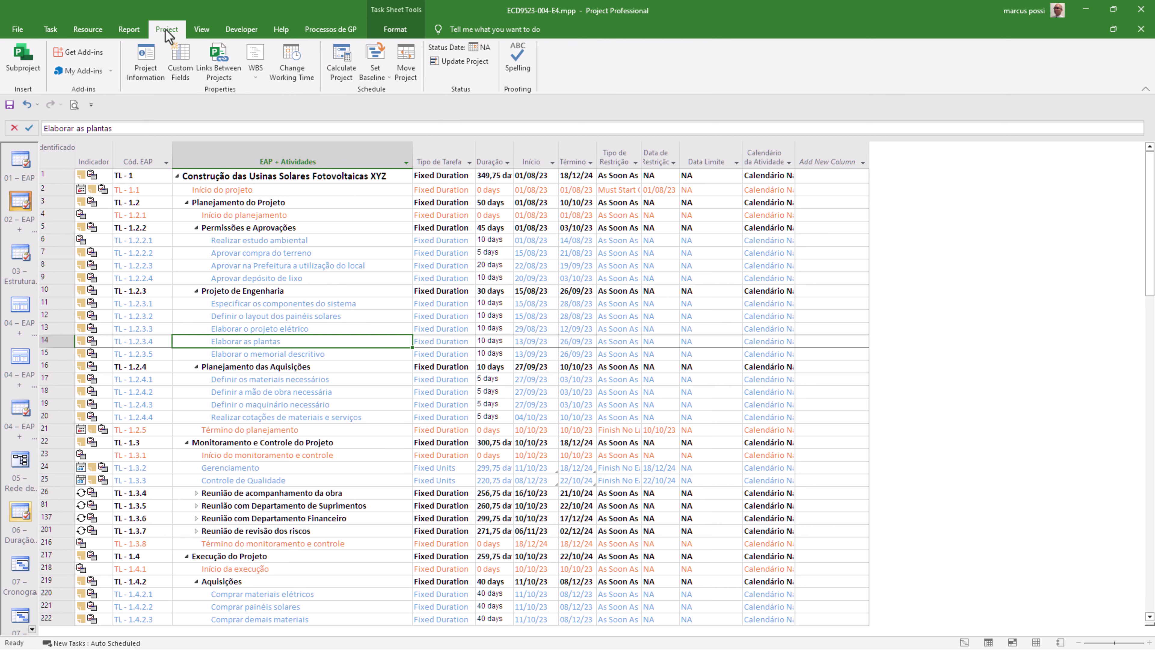
{"action": "left_click", "coordinate": [290, 76]}
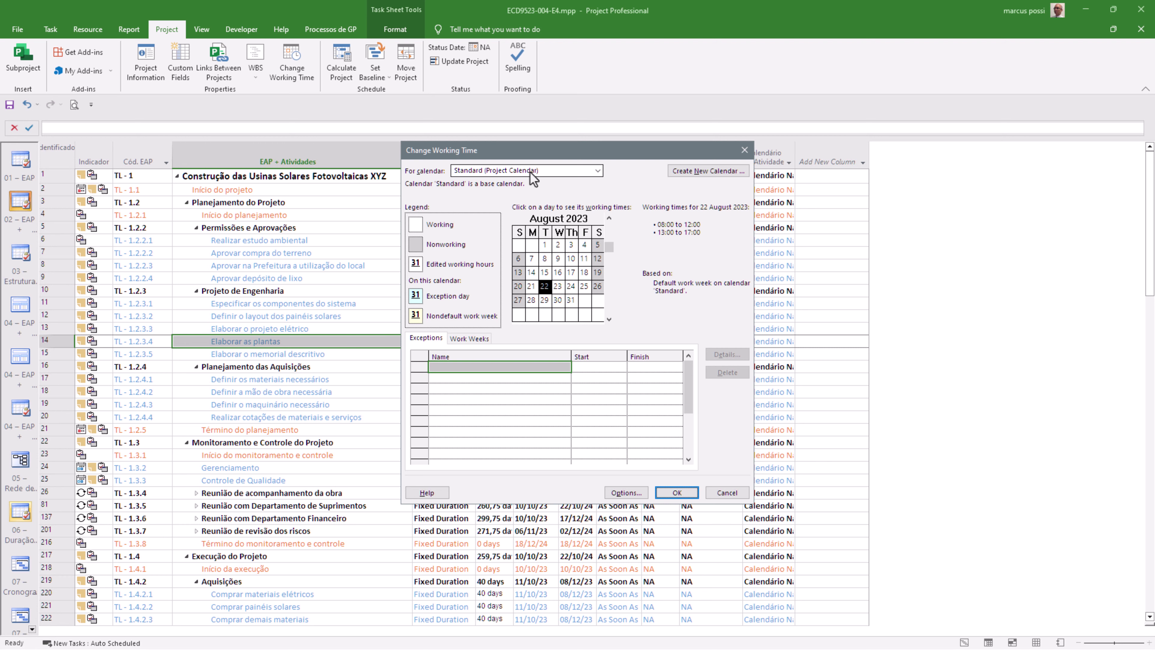
{"action": "left_click", "coordinate": [745, 150]}
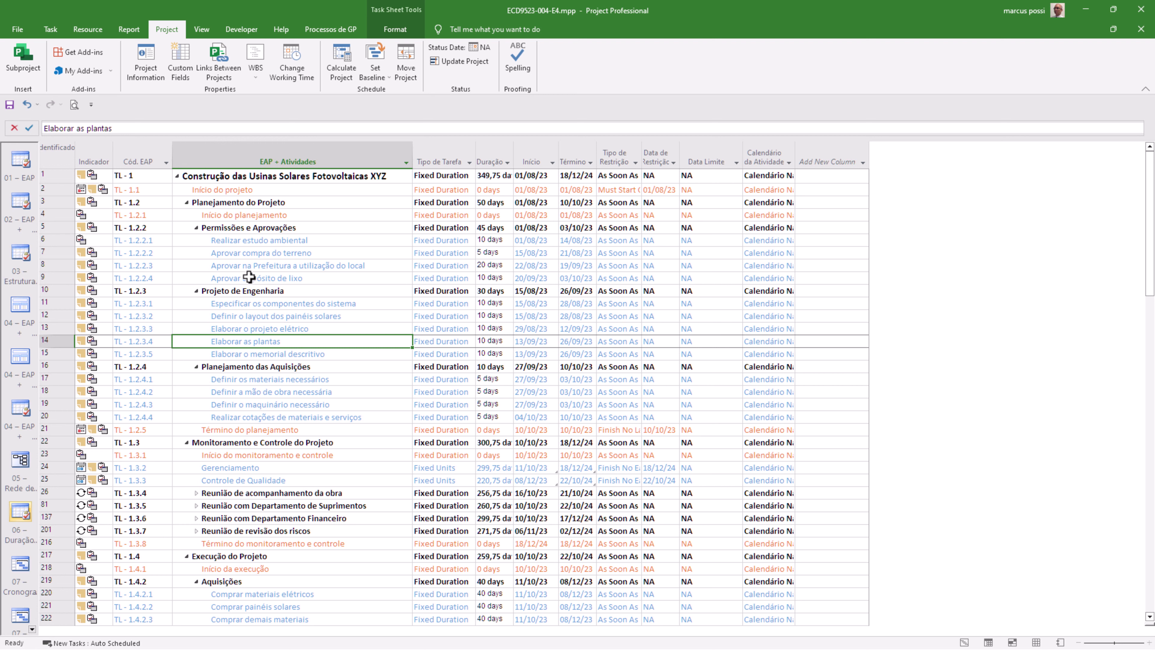
Examine the constraint, note and calendar indicators down the task list, including Controle de Qualidade, Término do encerramento and Término da execução
{"action": "left_click", "coordinate": [252, 266]}
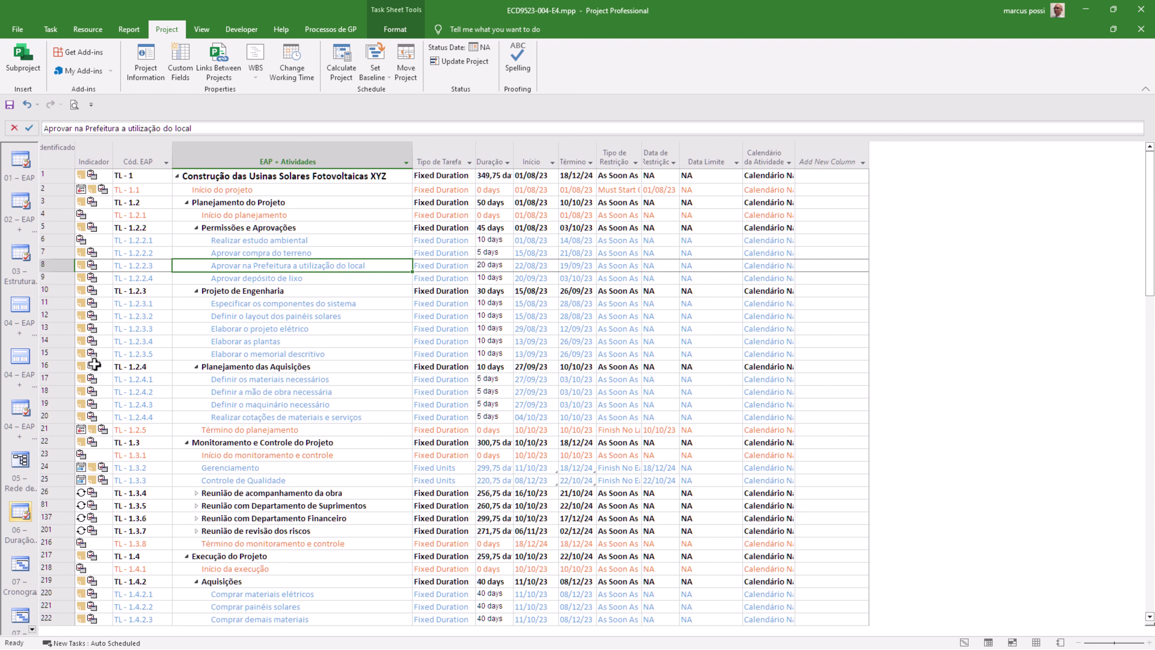
{"action": "scroll", "coordinate": [94, 364], "scroll_direction": "down", "scroll_amount": 6}
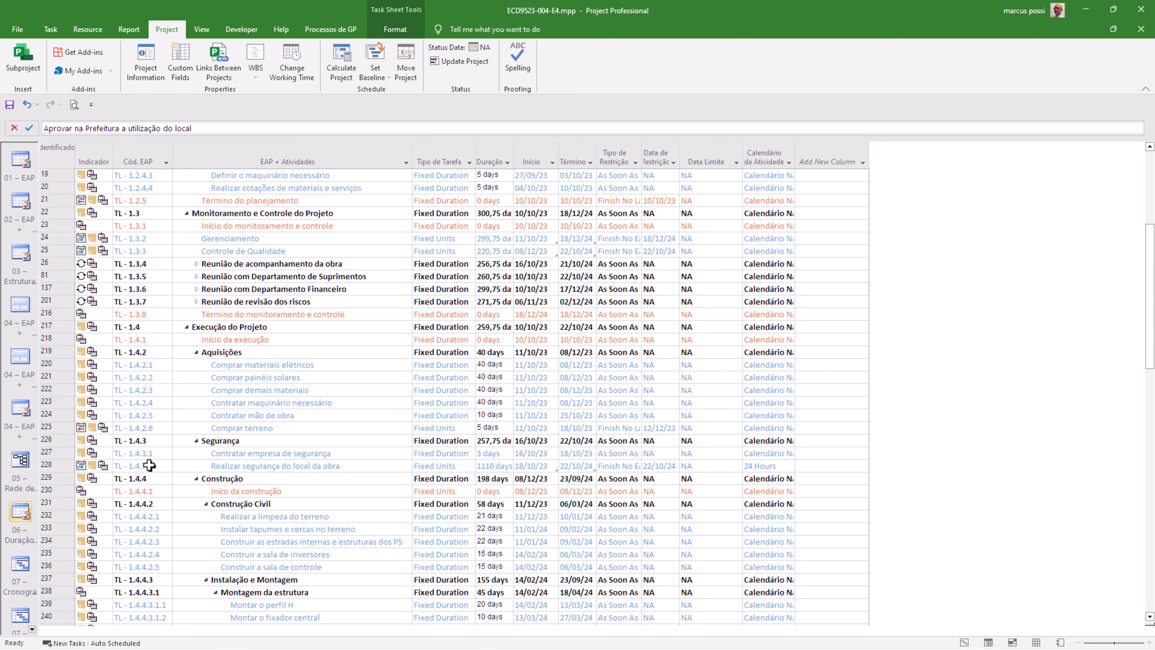
{"action": "mouse_move", "coordinate": [79, 464]}
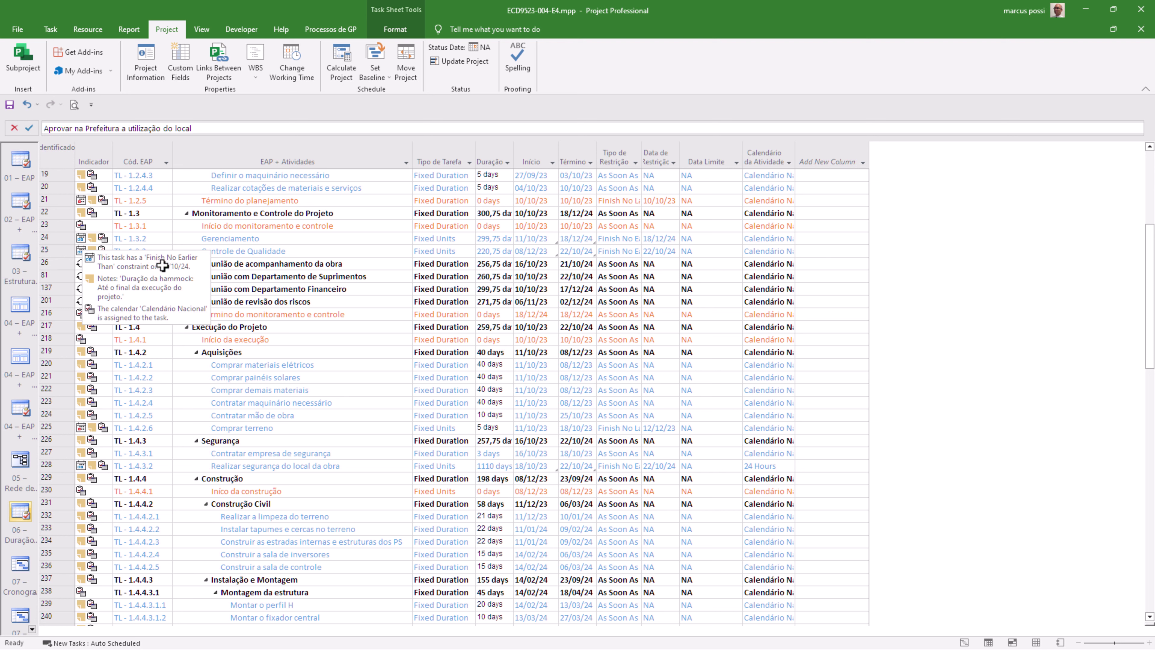
{"action": "scroll", "coordinate": [150, 435], "scroll_direction": "down", "scroll_amount": 9}
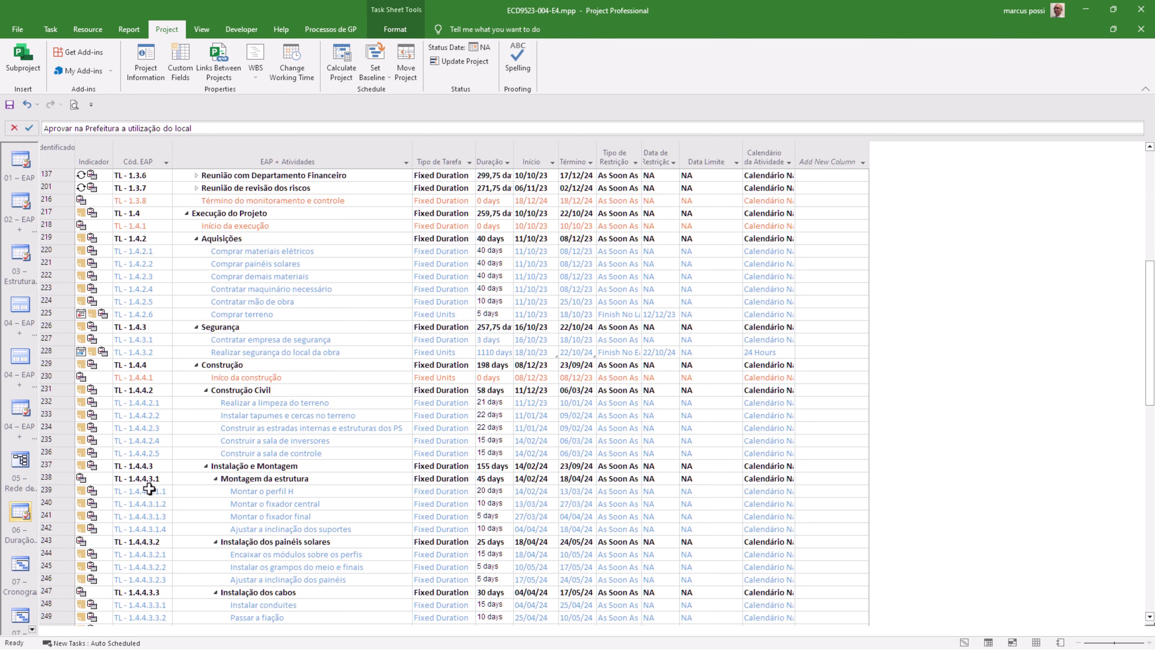
{"action": "scroll", "coordinate": [150, 493], "scroll_direction": "down", "scroll_amount": 8}
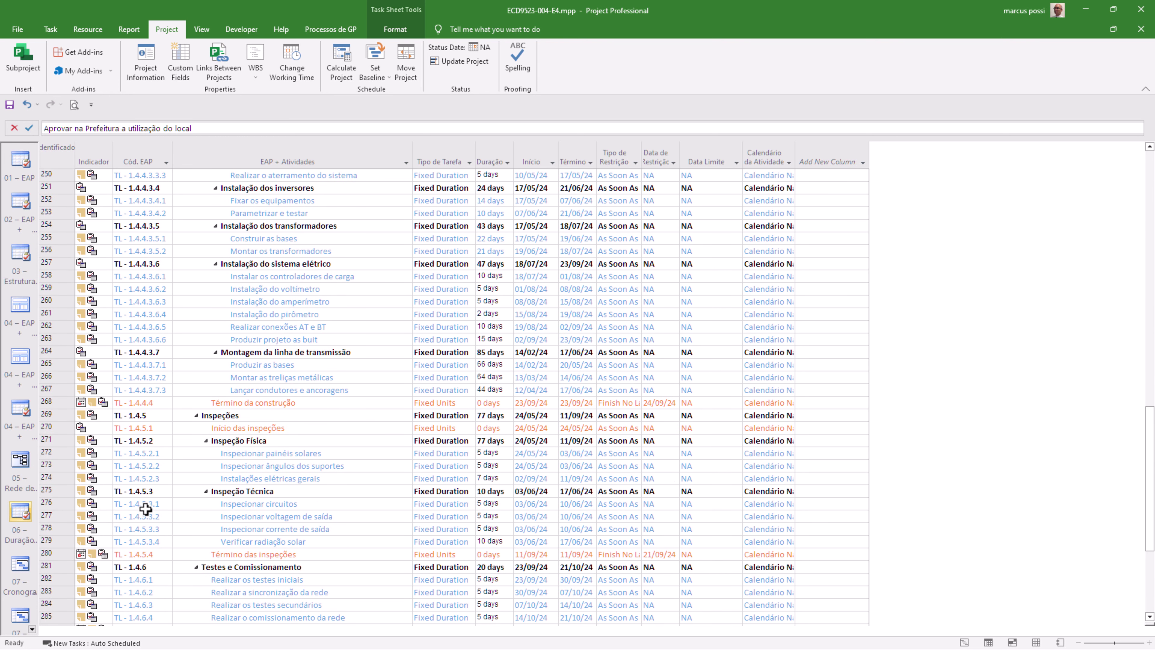
{"action": "scroll", "coordinate": [148, 515], "scroll_direction": "down", "scroll_amount": 2}
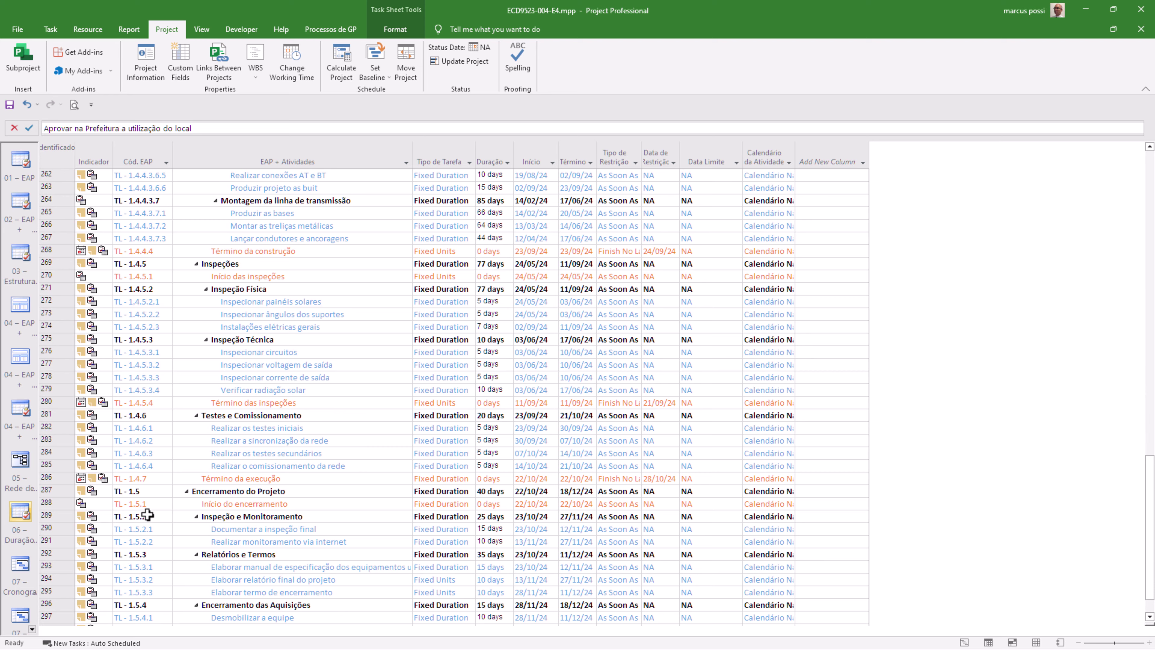
{"action": "scroll", "coordinate": [148, 515], "scroll_direction": "down", "scroll_amount": 5}
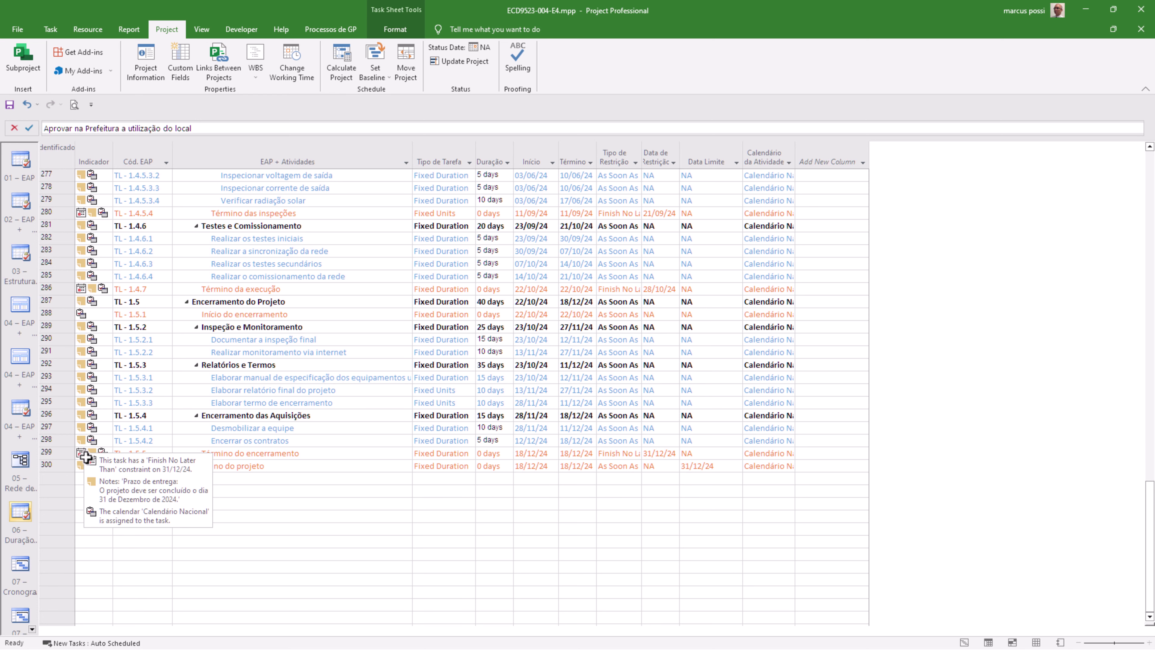
{"action": "mouse_move", "coordinate": [80, 289]}
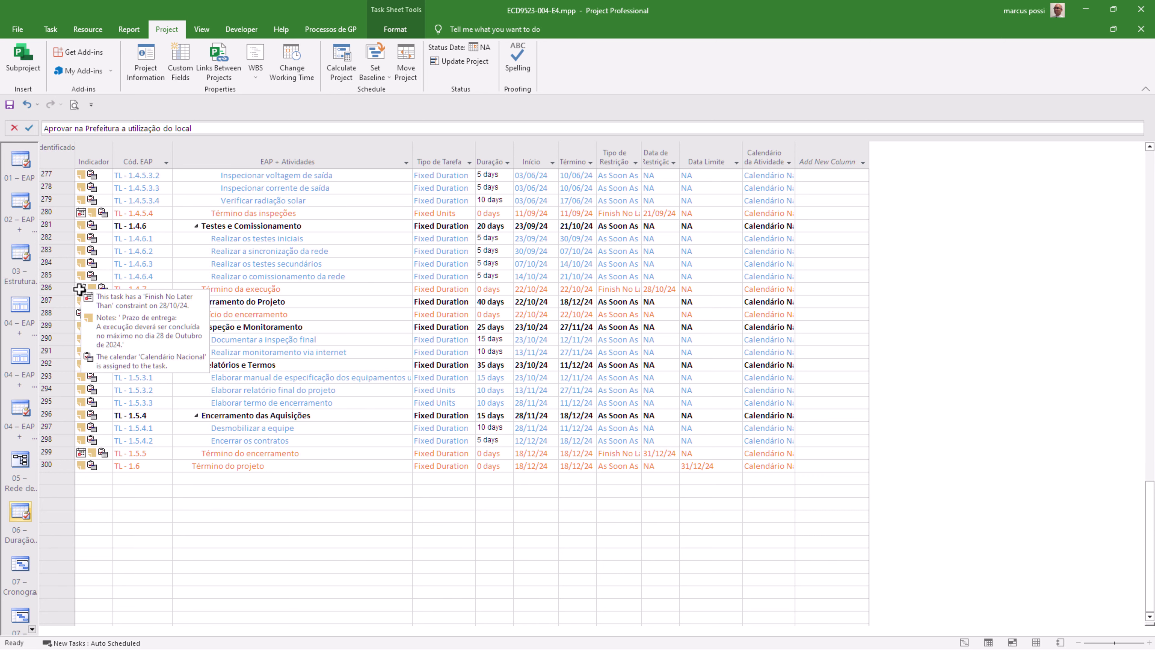
Widen the Tipo de Restrição and Data de Restrição columns to fit their contents
{"action": "scroll", "coordinate": [170, 277], "scroll_direction": "up", "scroll_amount": 11}
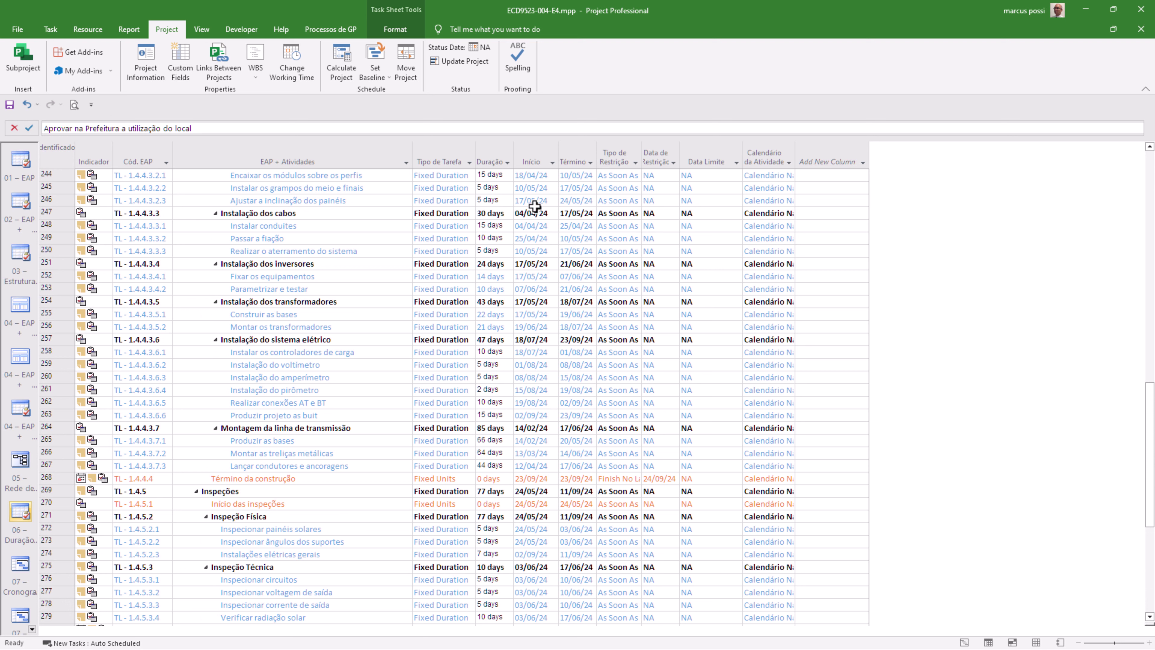
{"action": "double_click", "coordinate": [641, 155]}
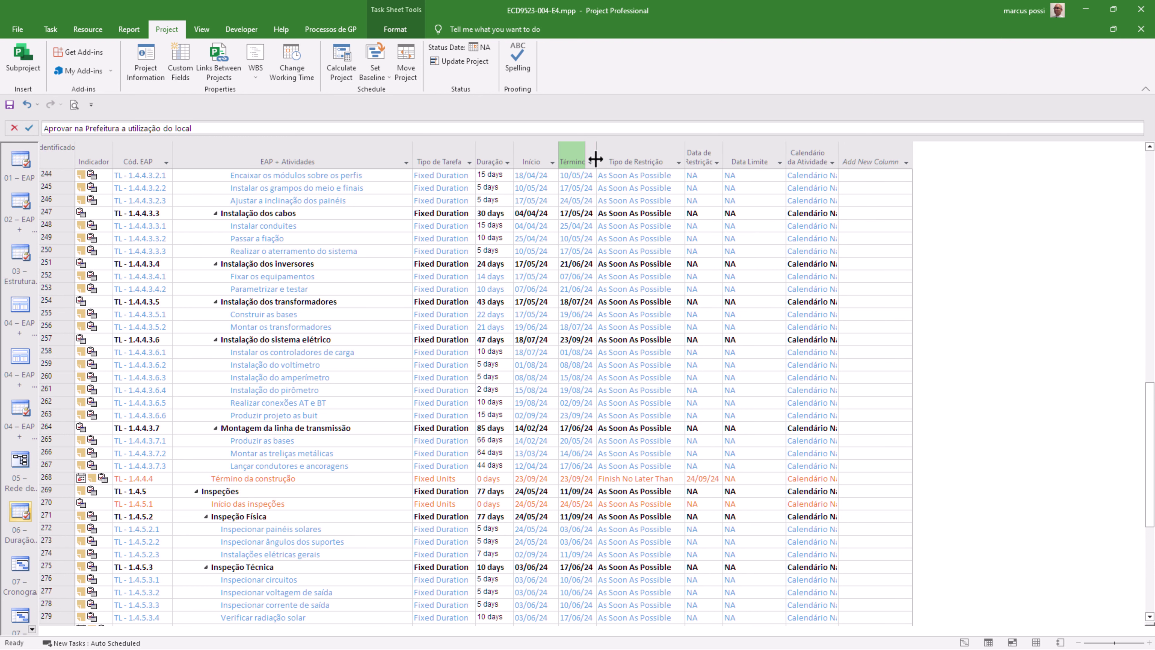
{"action": "double_click", "coordinate": [722, 158]}
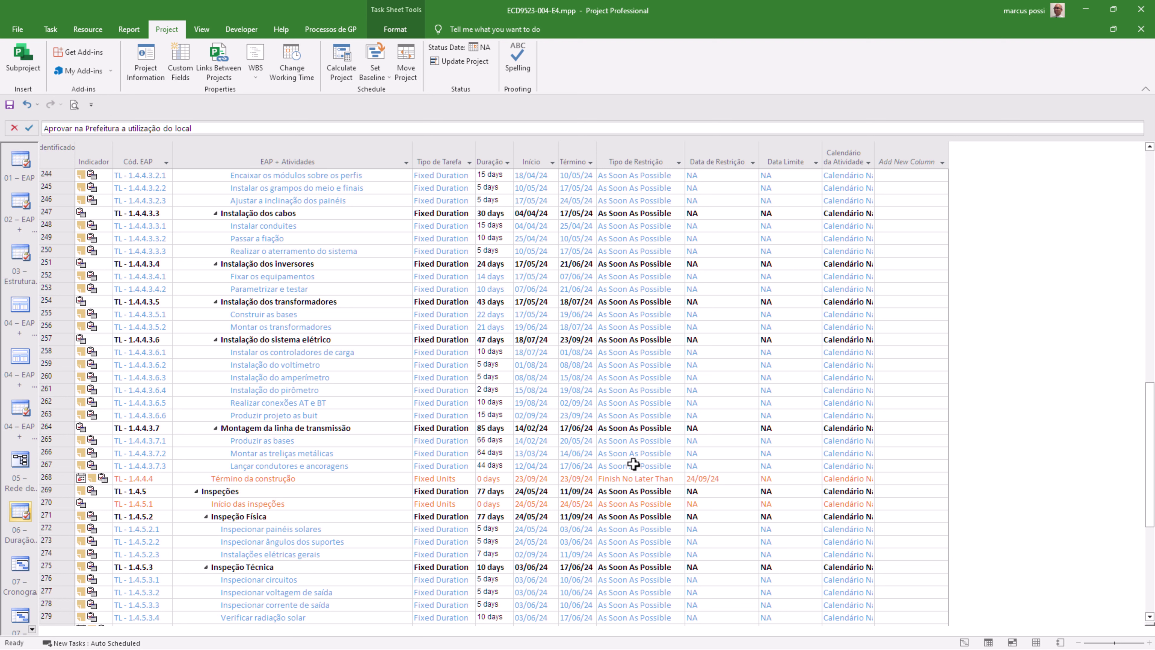
Compare the constraint type of the Término da construção milestone with those of the three Montagem da linha de transmissão tasks above it
{"action": "left_click", "coordinate": [633, 478]}
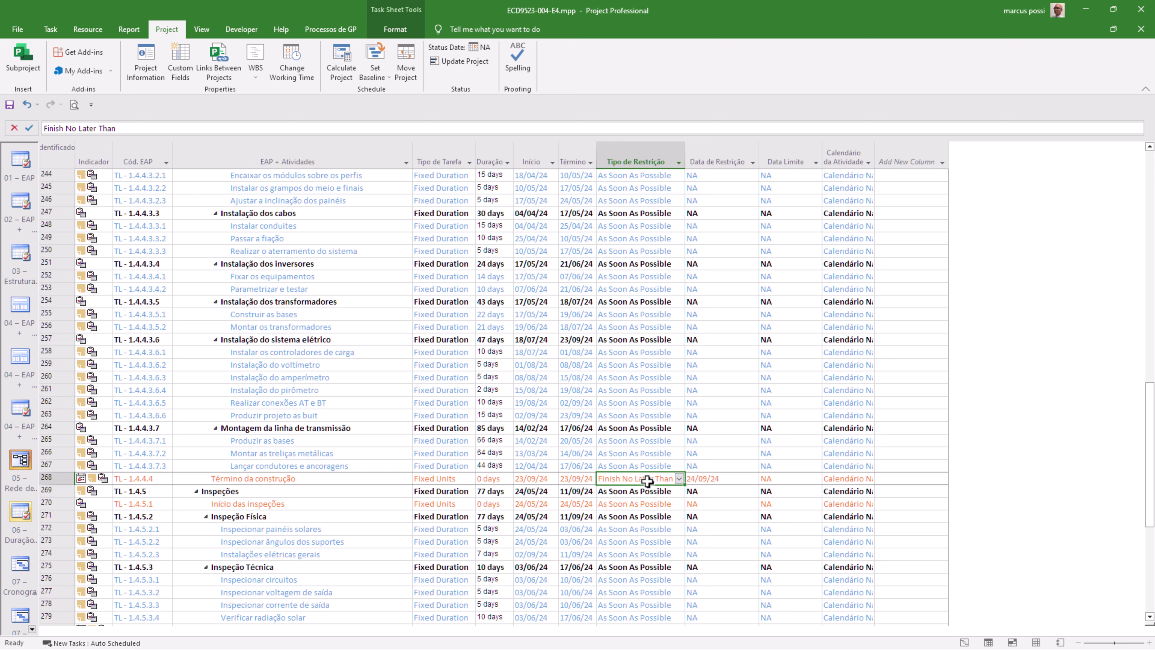
{"action": "left_click_drag", "start_coordinate": [642, 441], "coordinate": [641, 465]}
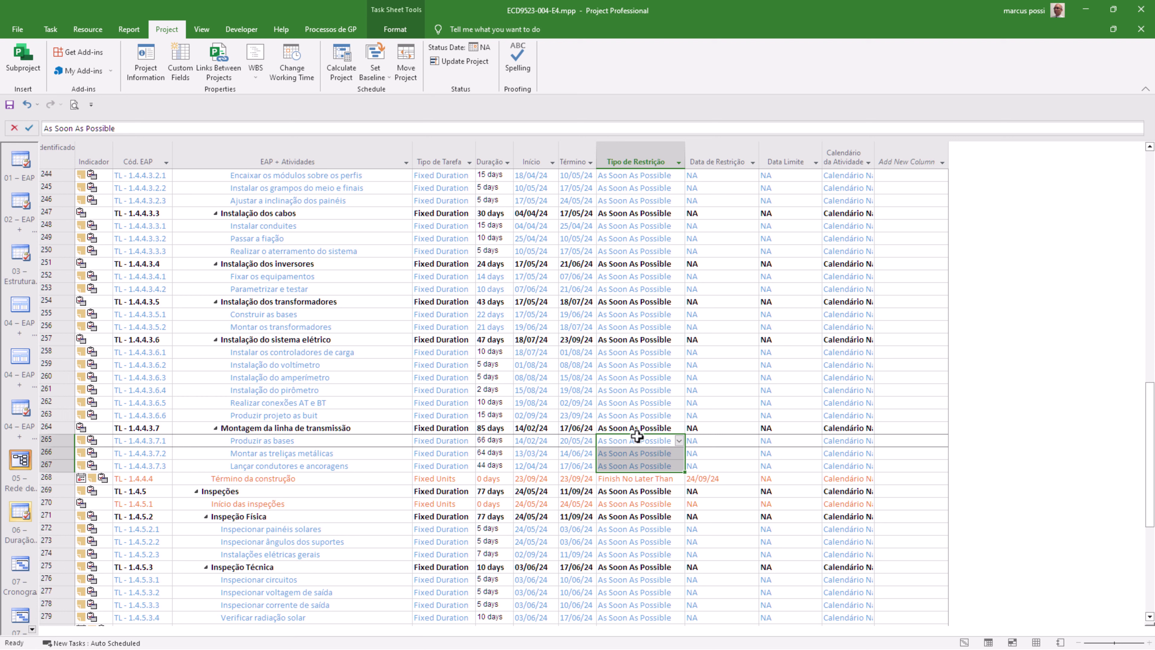
{"action": "left_click_drag", "start_coordinate": [637, 436], "coordinate": [636, 464]}
{"action": "left_click", "coordinate": [638, 477]}
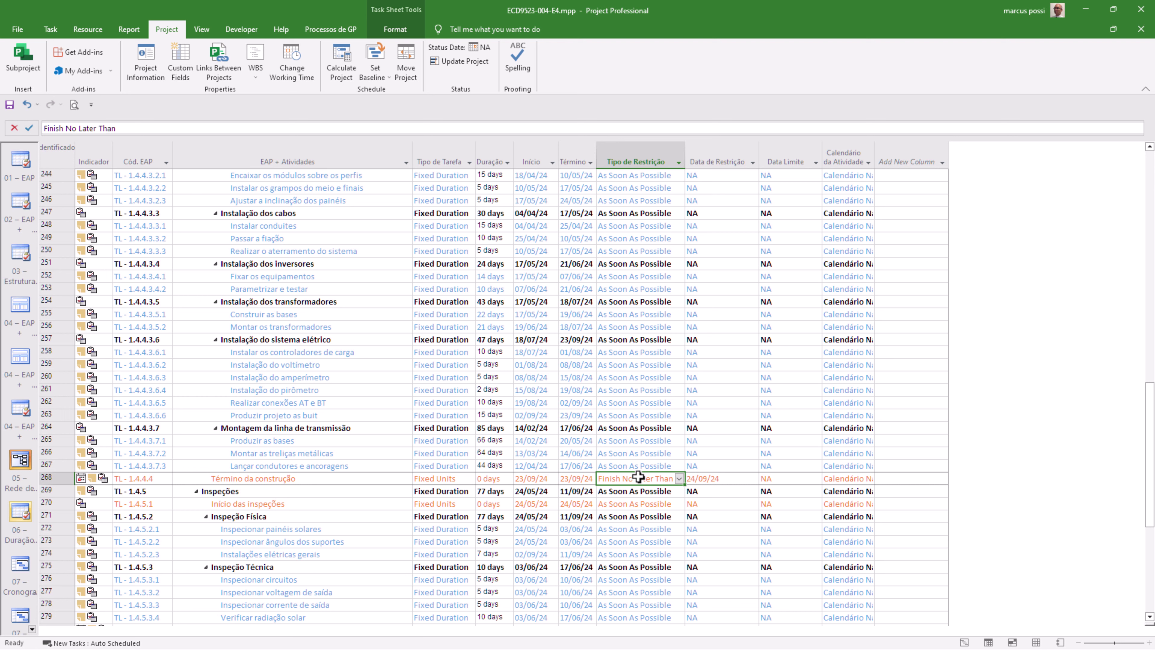
{"action": "left_click_drag", "start_coordinate": [321, 440], "coordinate": [620, 462]}
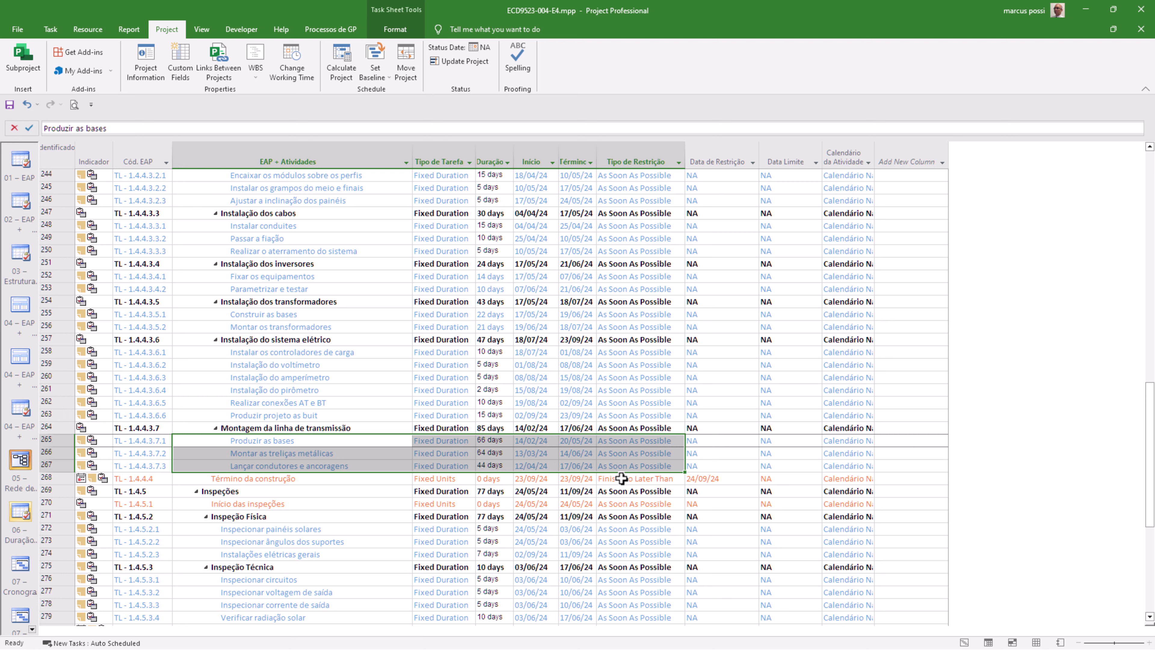
{"action": "left_click", "coordinate": [621, 478]}
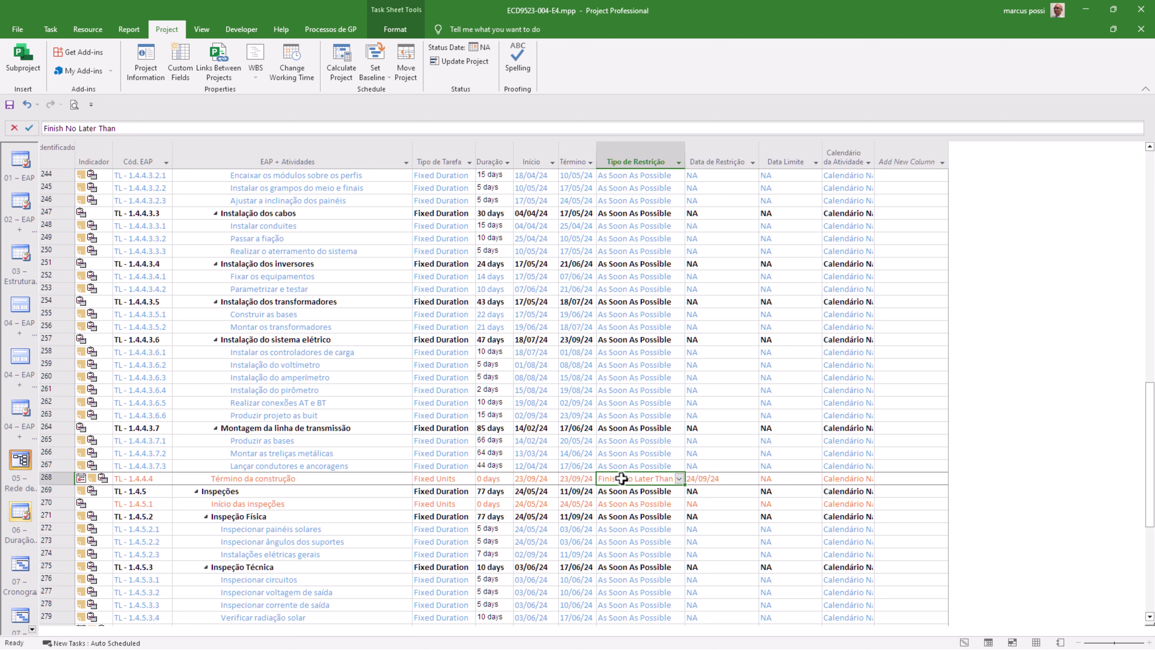
{"action": "left_click", "coordinate": [364, 479]}
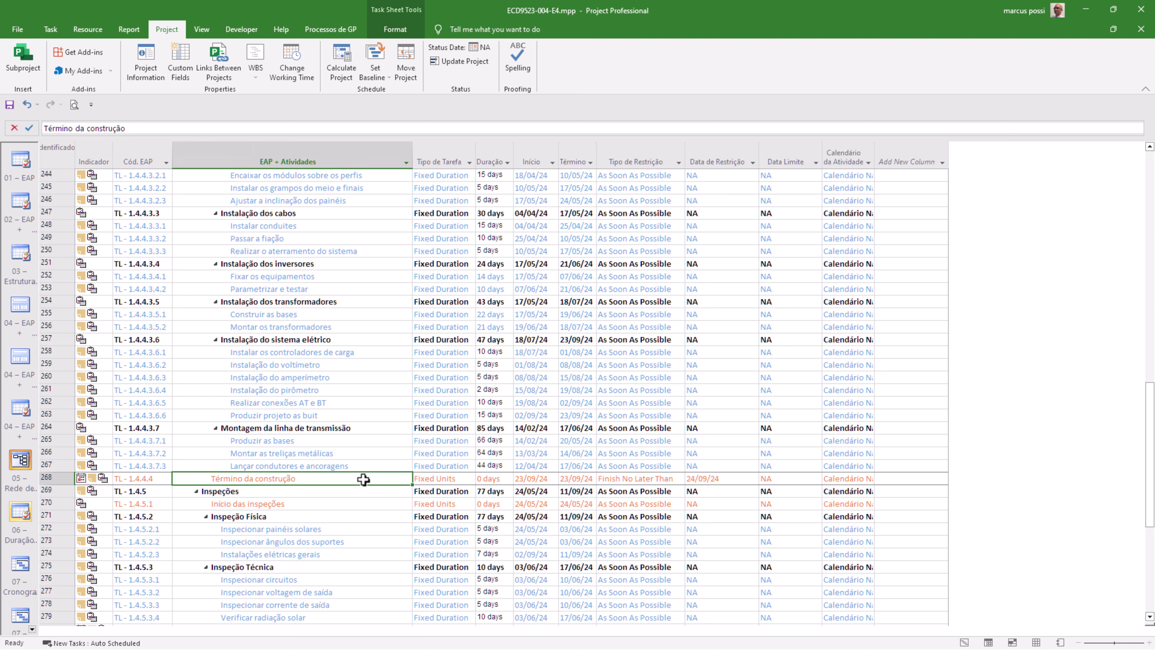
{"action": "left_click", "coordinate": [80, 476]}
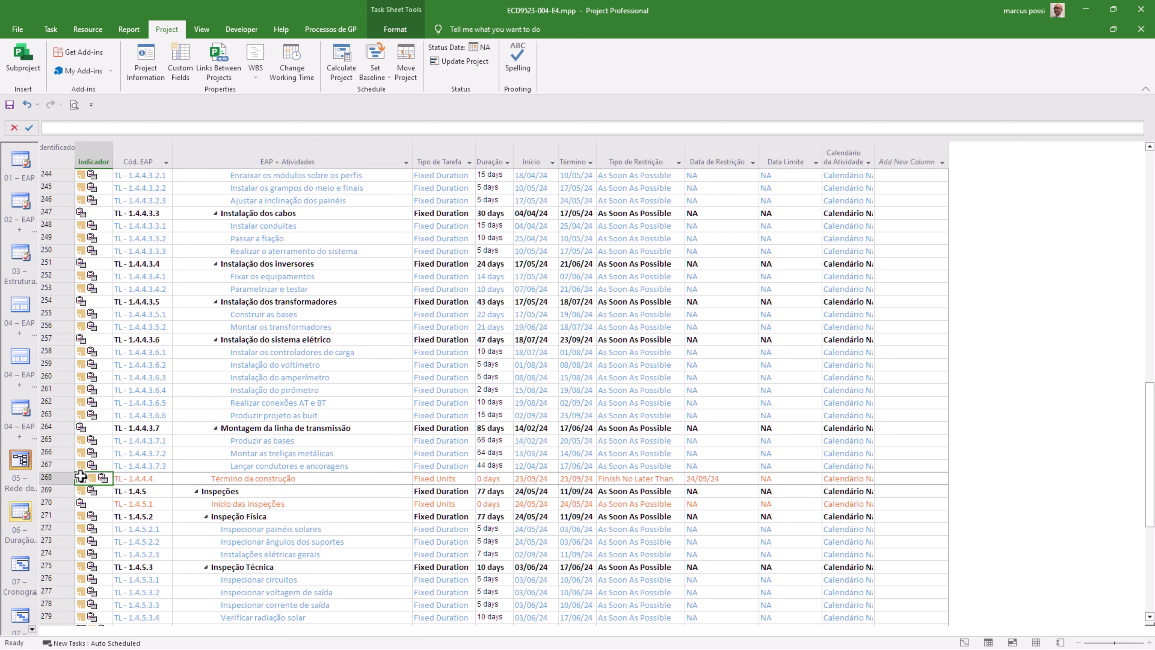
{"action": "left_click", "coordinate": [310, 481]}
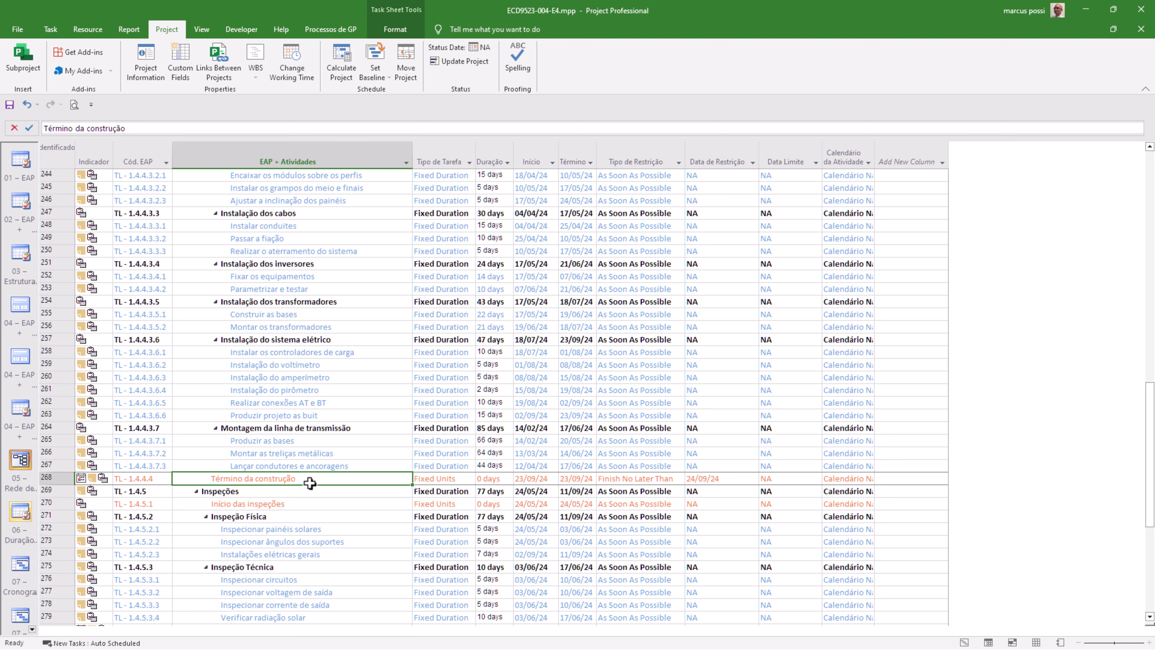
Examine the Término da construção milestone's constraint indicator and type against the Tipo de Restrição of Produzir as bases through Lançar condutores e ancoragens
{"action": "left_click_drag", "start_coordinate": [309, 440], "coordinate": [311, 478]}
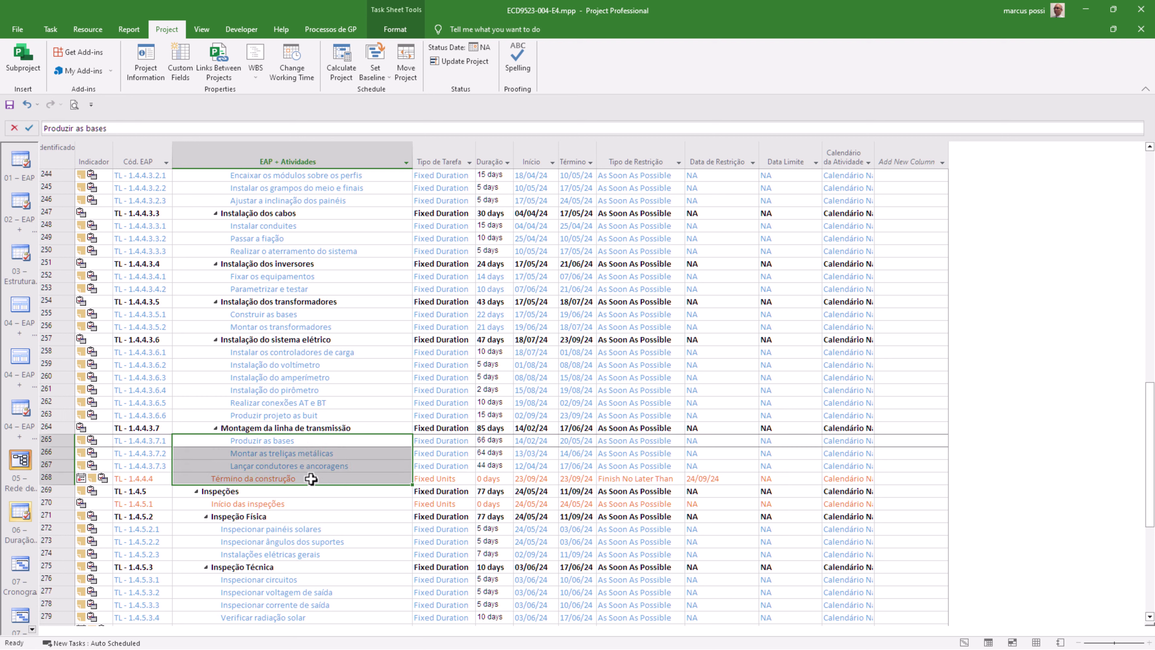
{"action": "left_click", "coordinate": [311, 479]}
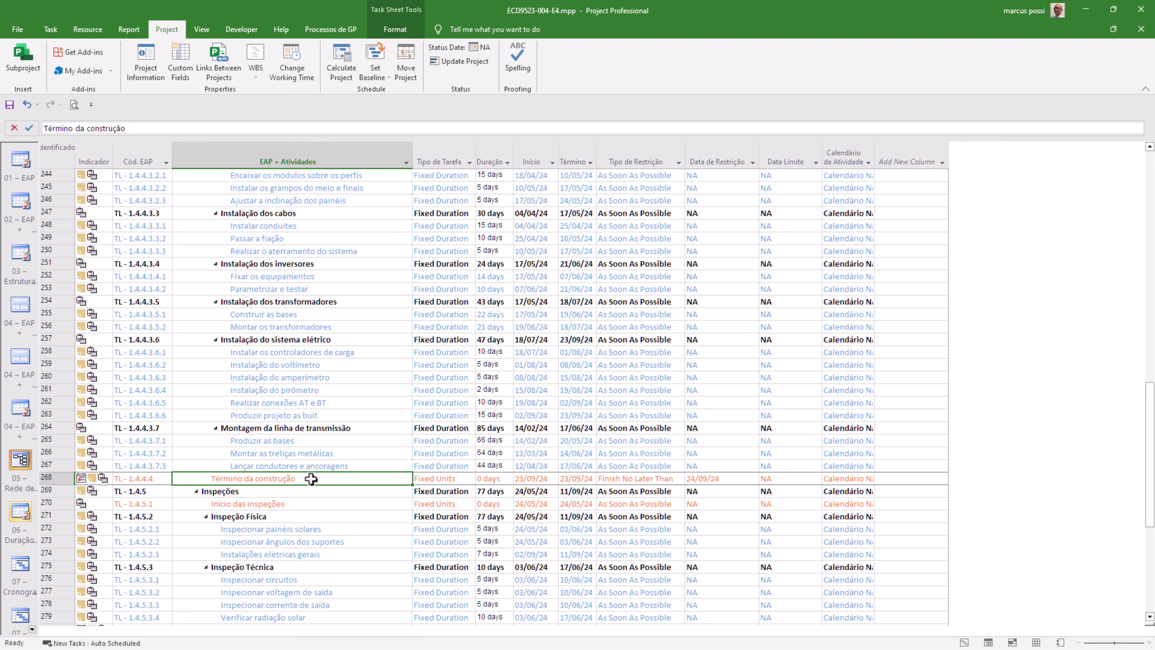
{"action": "mouse_move", "coordinate": [80, 477]}
{"action": "left_click_drag", "start_coordinate": [642, 466], "coordinate": [641, 440]}
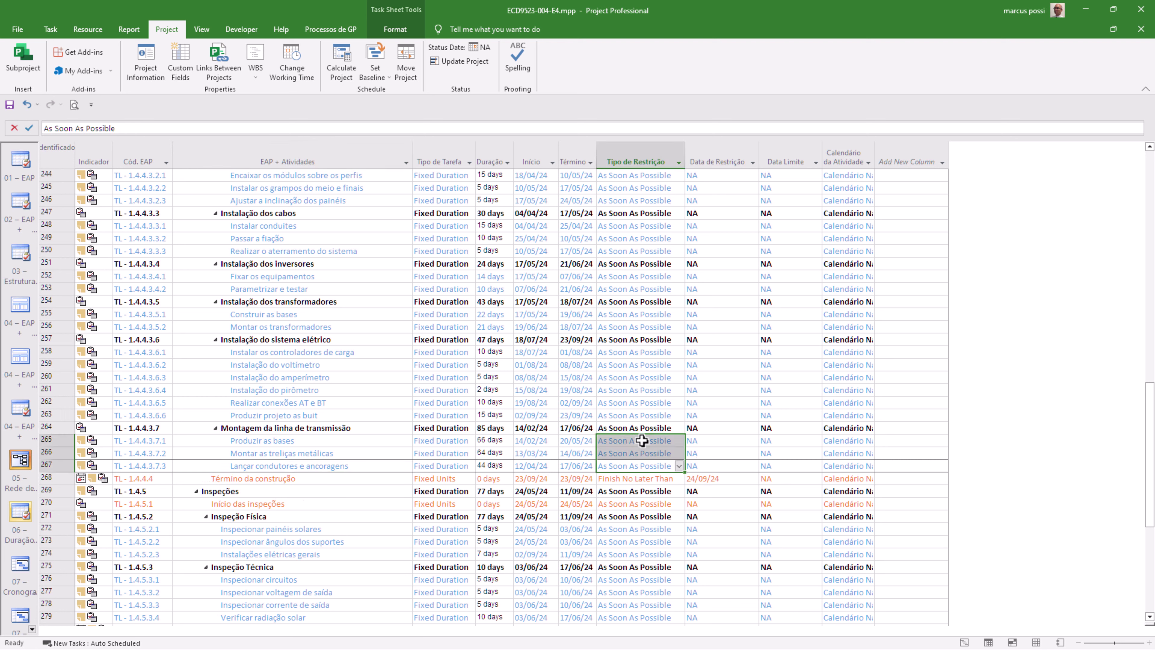
{"action": "left_click", "coordinate": [623, 478]}
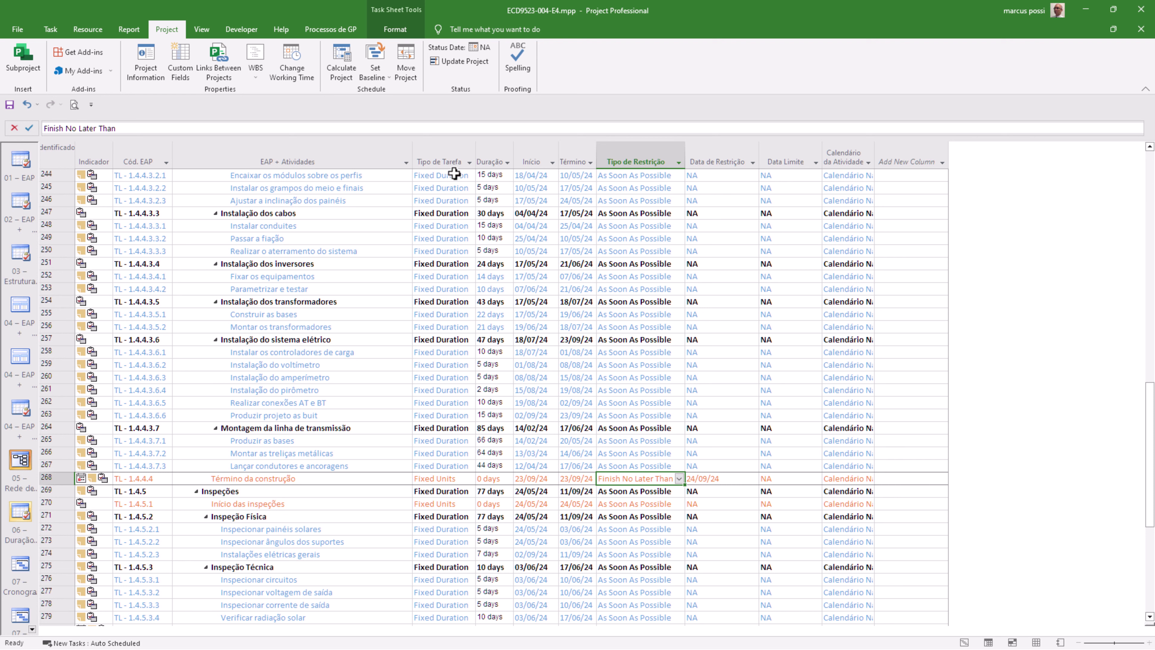
Filter the Tipo de Tarefa column to show only the Fixed Units tasks
{"action": "left_click", "coordinate": [470, 162]}
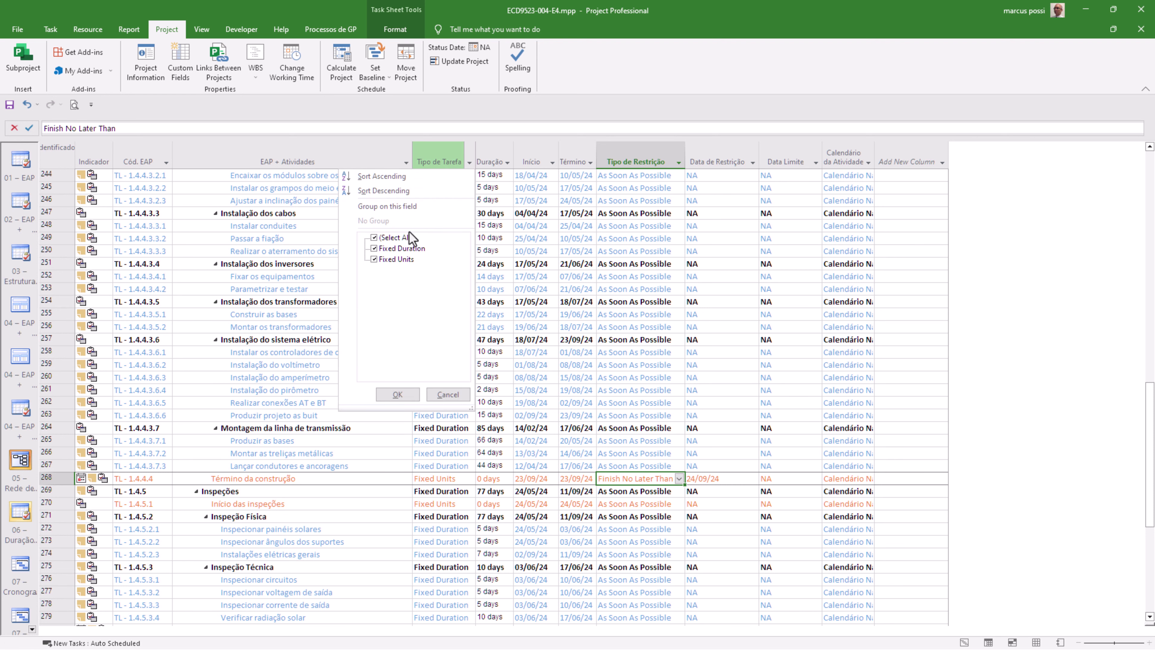
{"action": "left_click", "coordinate": [378, 260]}
{"action": "left_click", "coordinate": [397, 393]}
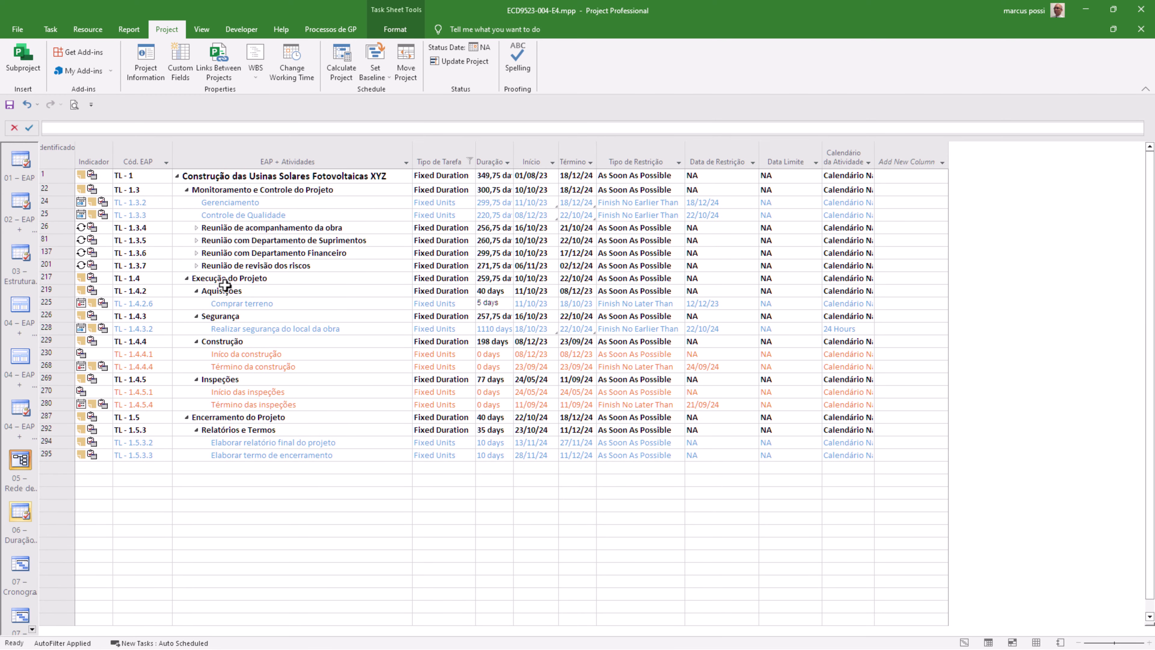
Expand Reunião de acompanhamento da obra, check the duration and task type of its first meeting, and collapse the group again
{"action": "left_click", "coordinate": [198, 230]}
{"action": "left_click", "coordinate": [197, 231]}
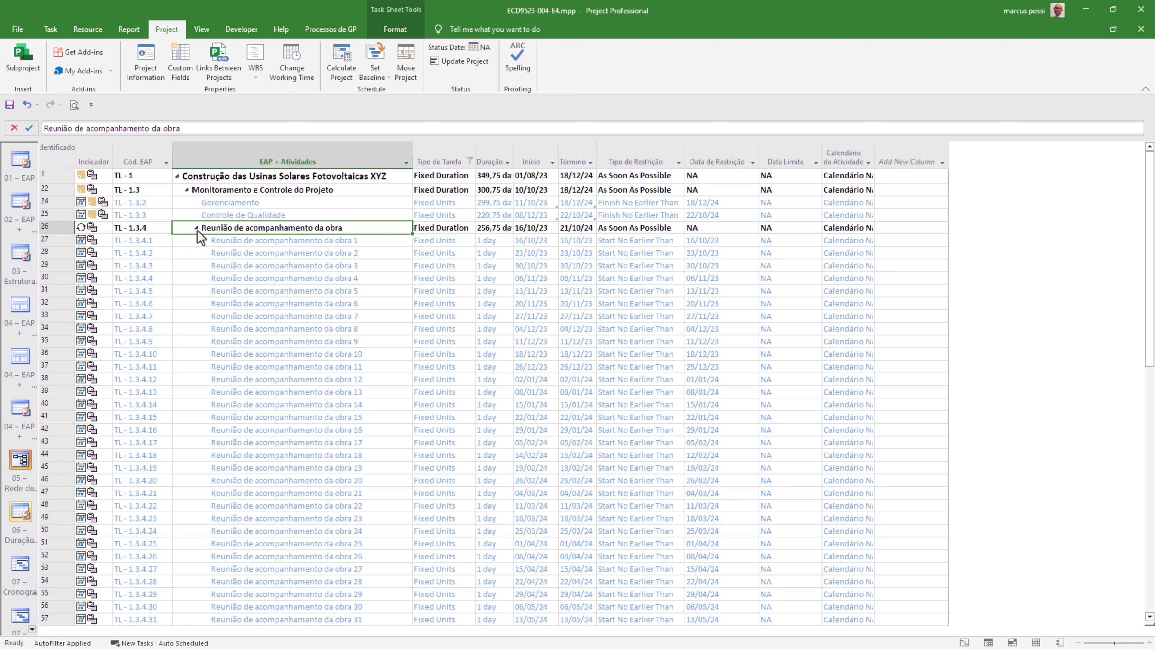
{"action": "left_click", "coordinate": [368, 243]}
{"action": "left_click", "coordinate": [495, 241]}
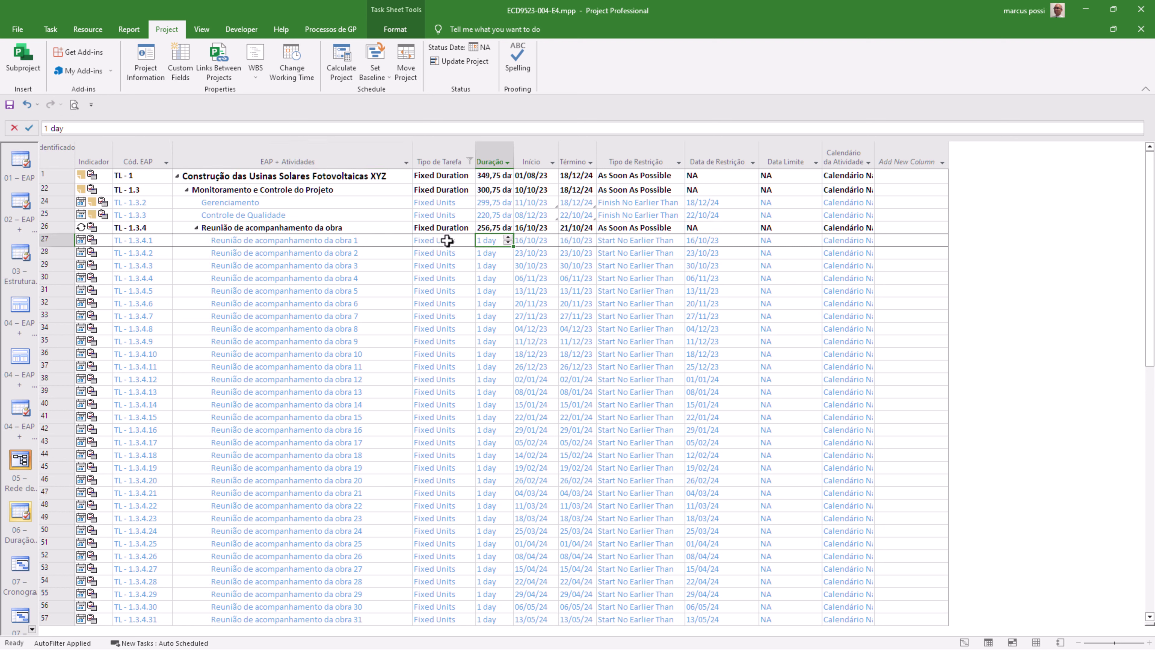
{"action": "left_click", "coordinate": [447, 240]}
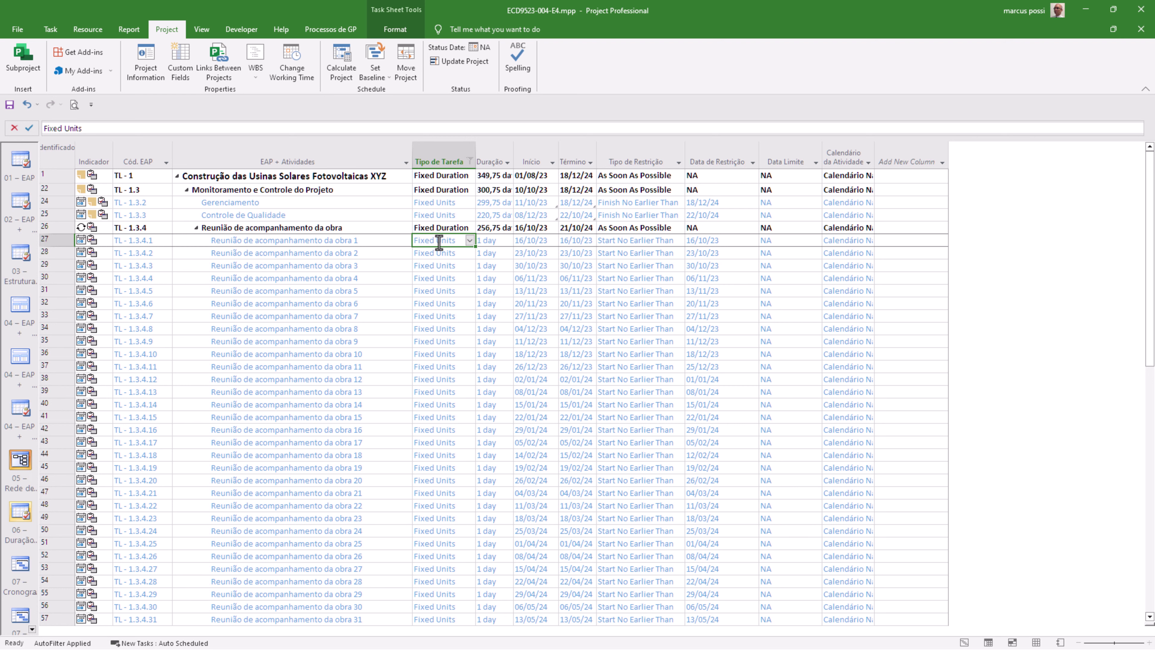
{"action": "left_click", "coordinate": [196, 228]}
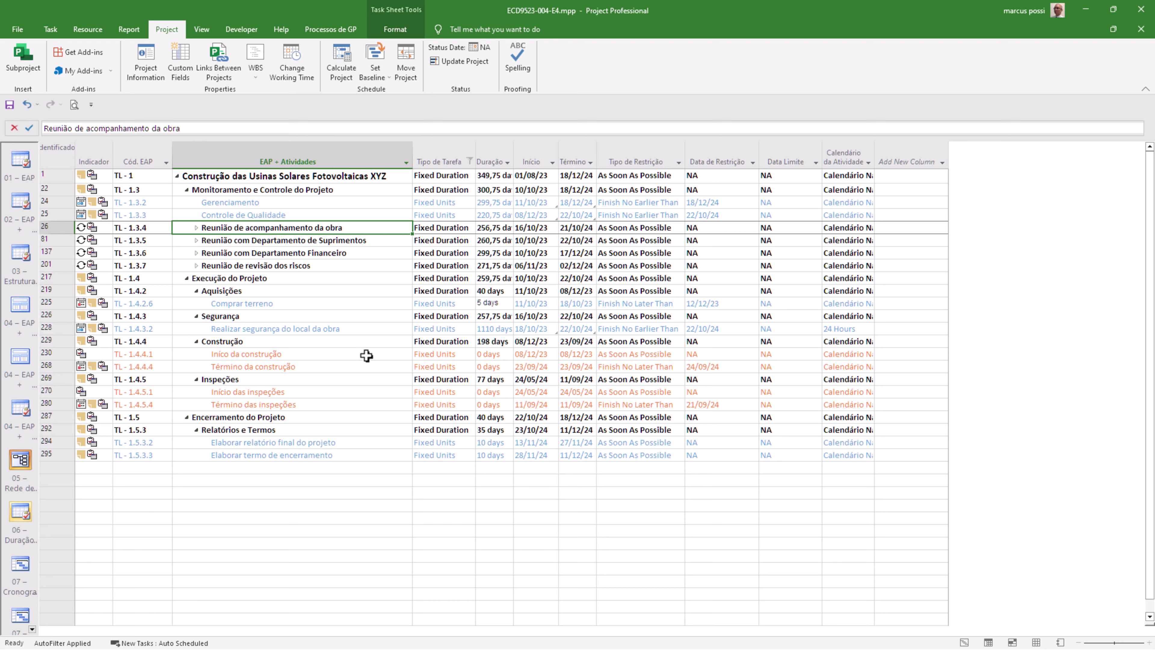
Review the filtered tasks and view the advanced task information of Elaborar relatório final do projeto, including its constraint, task type and calendar
{"action": "left_click", "coordinate": [367, 355]}
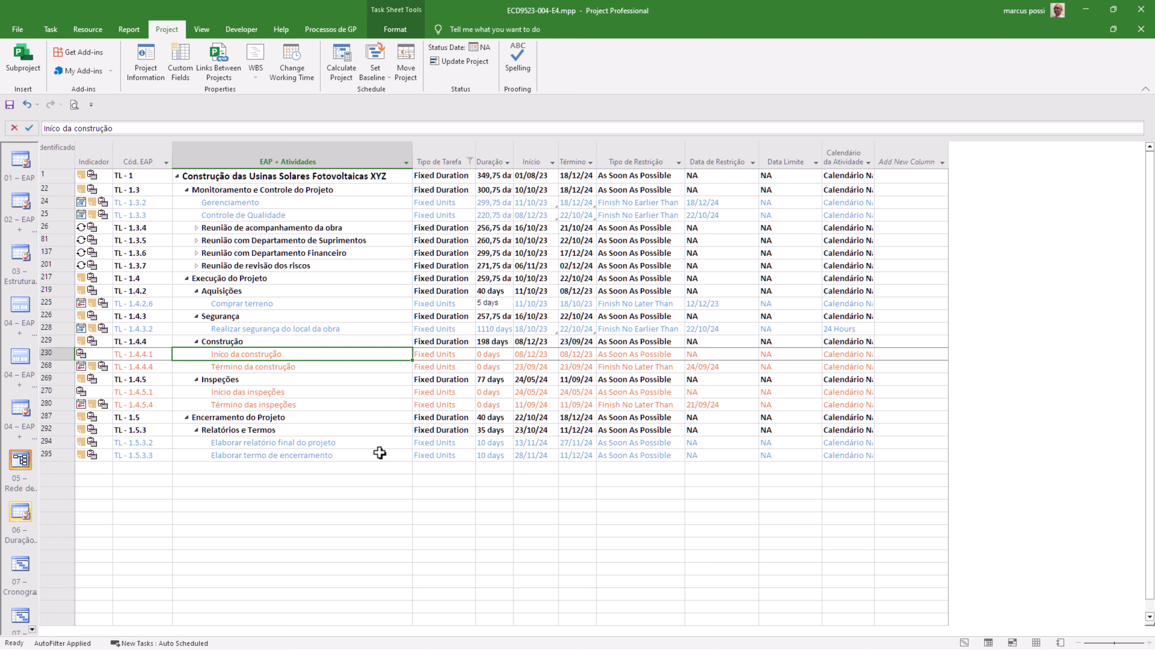
{"action": "left_click", "coordinate": [384, 441]}
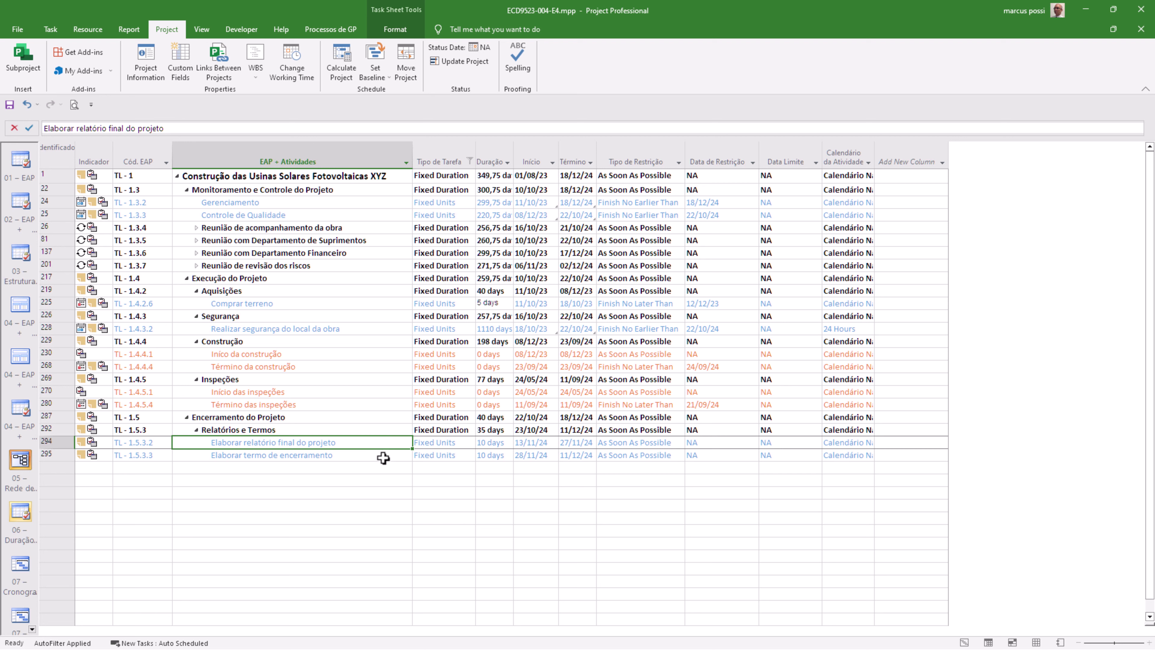
{"action": "left_click", "coordinate": [383, 455]}
{"action": "left_click", "coordinate": [310, 443]}
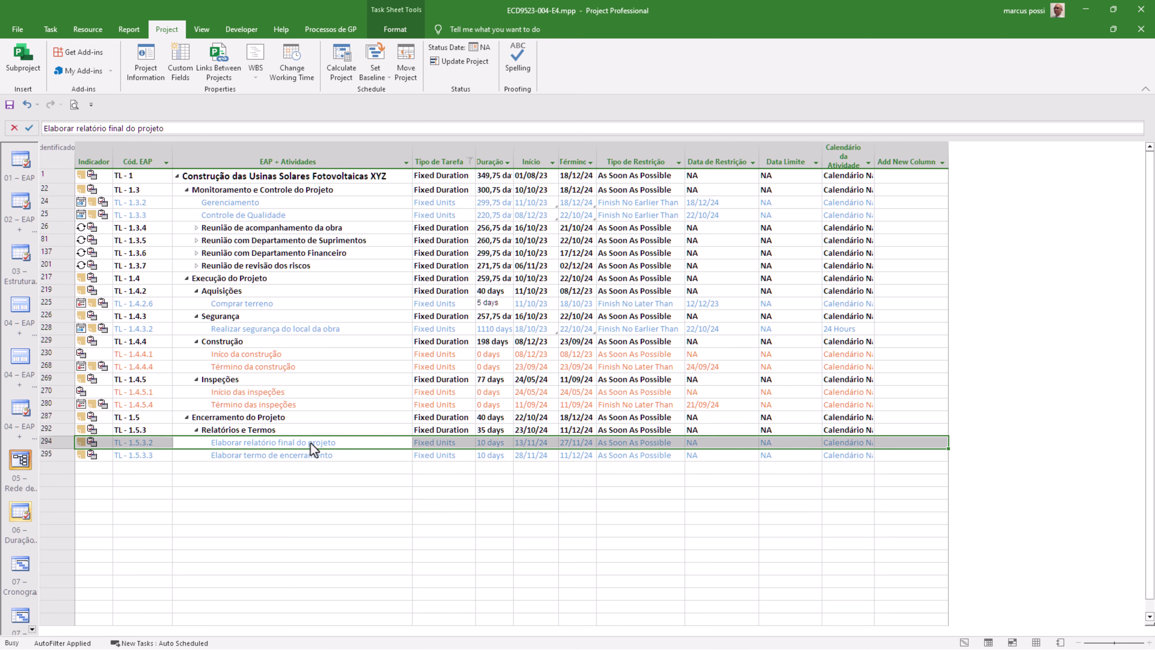
{"action": "double_click", "coordinate": [311, 443]}
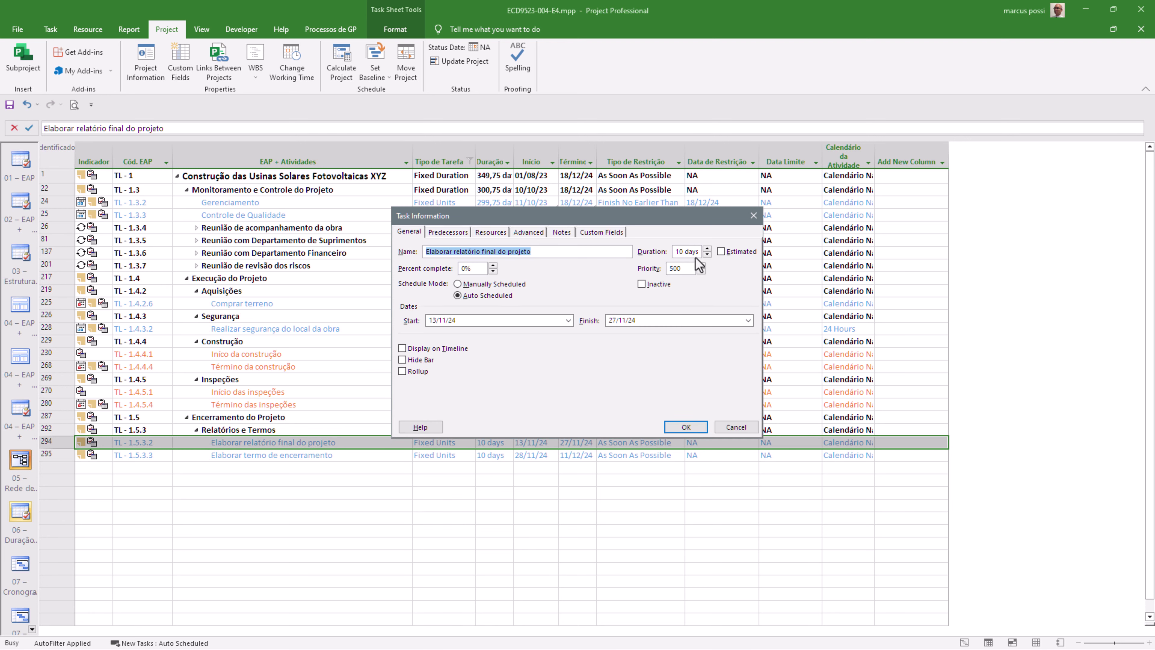
{"action": "left_click", "coordinate": [536, 235]}
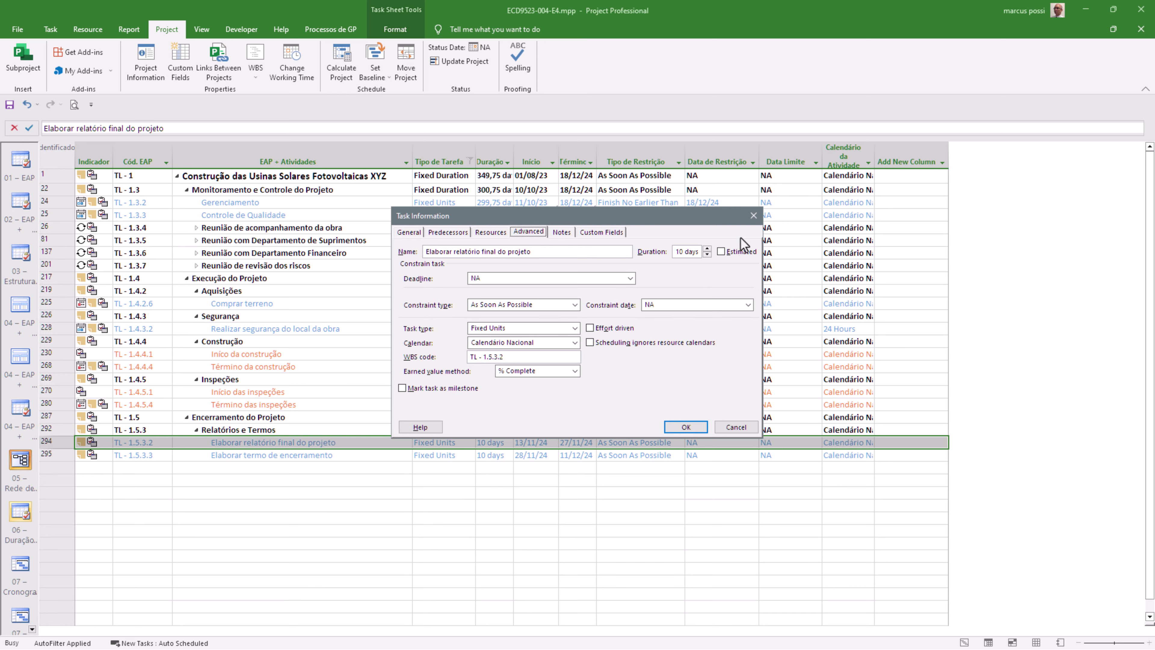
{"action": "left_click", "coordinate": [754, 215]}
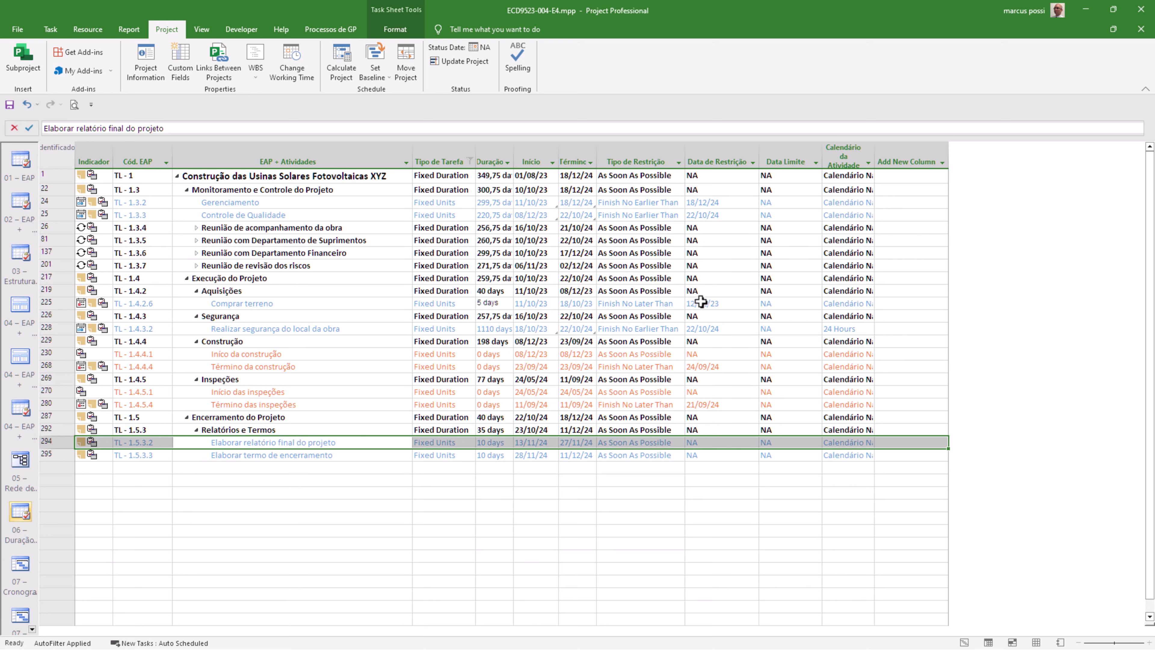
Insert a Linked Fields column before Tipo de Tarefa and check its values for the two Relatórios e Termos tasks
{"action": "left_click", "coordinate": [438, 156]}
{"action": "right_click", "coordinate": [438, 156]}
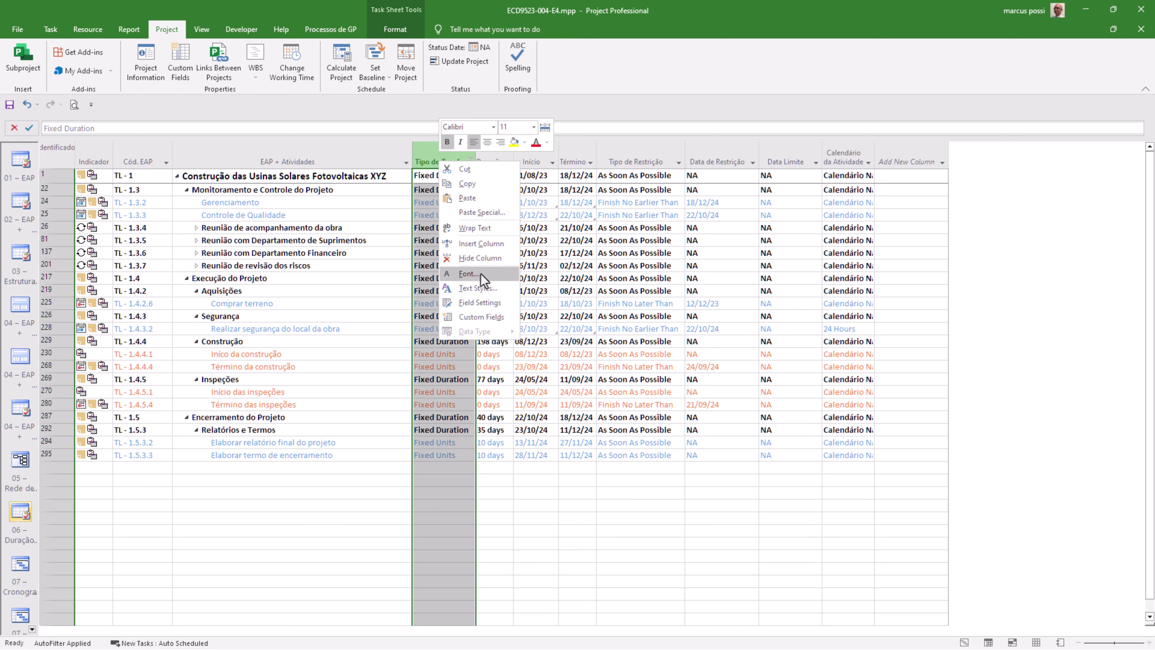
{"action": "left_click", "coordinate": [481, 248]}
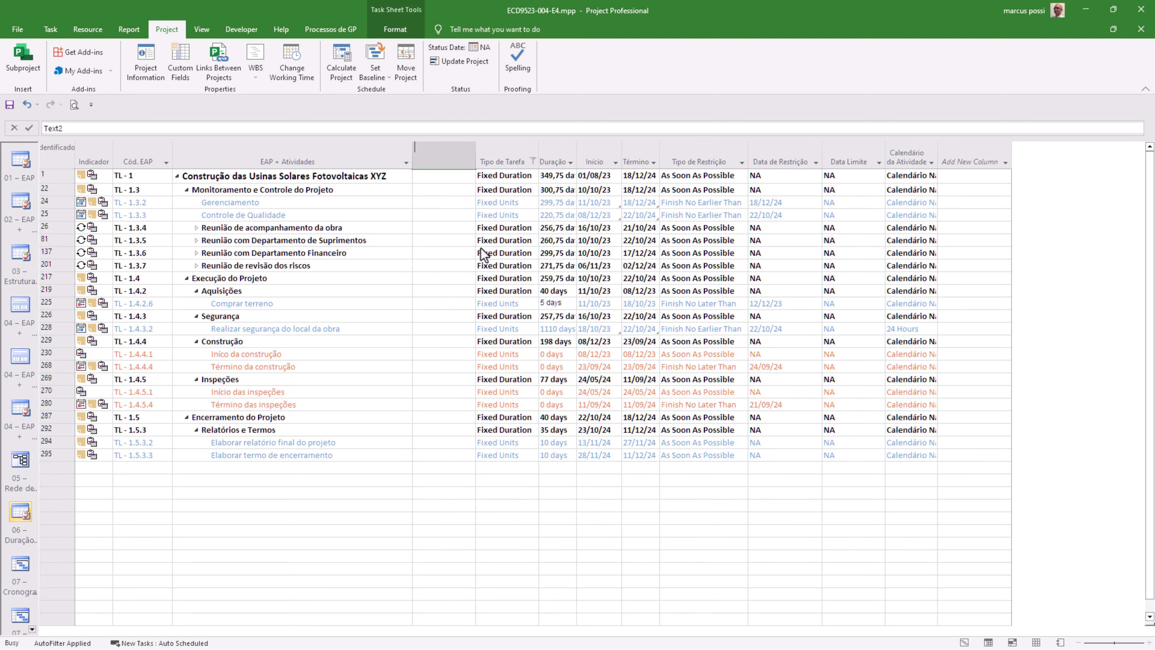
{"action": "type", "text": "late Finish"}
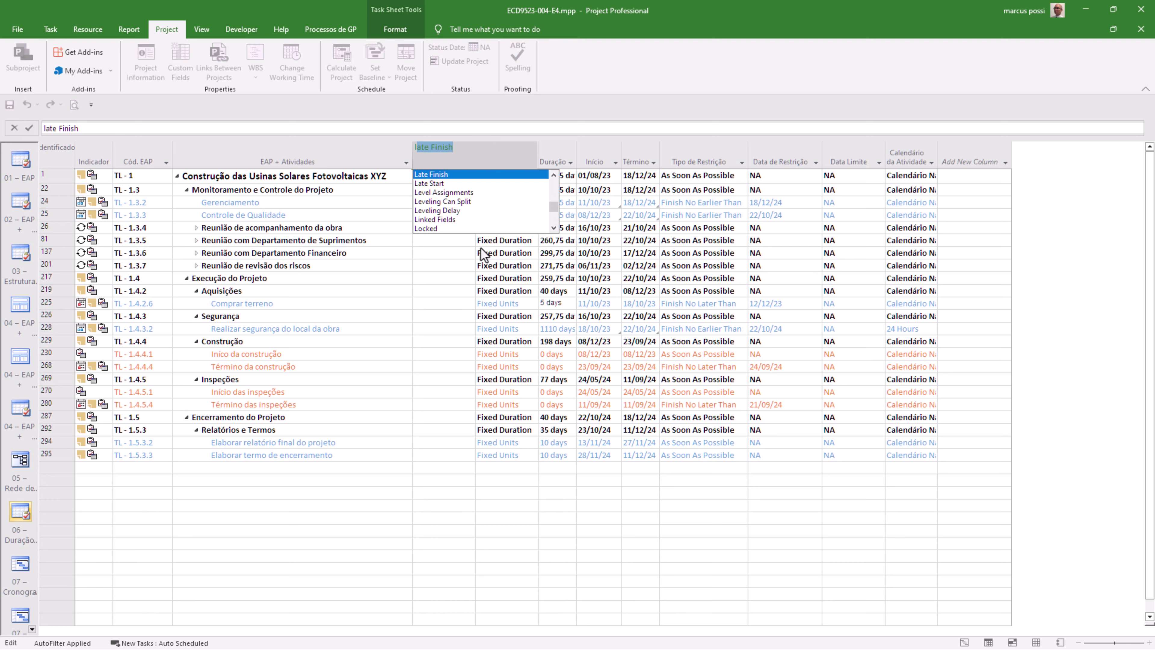
{"action": "left_click", "coordinate": [445, 221]}
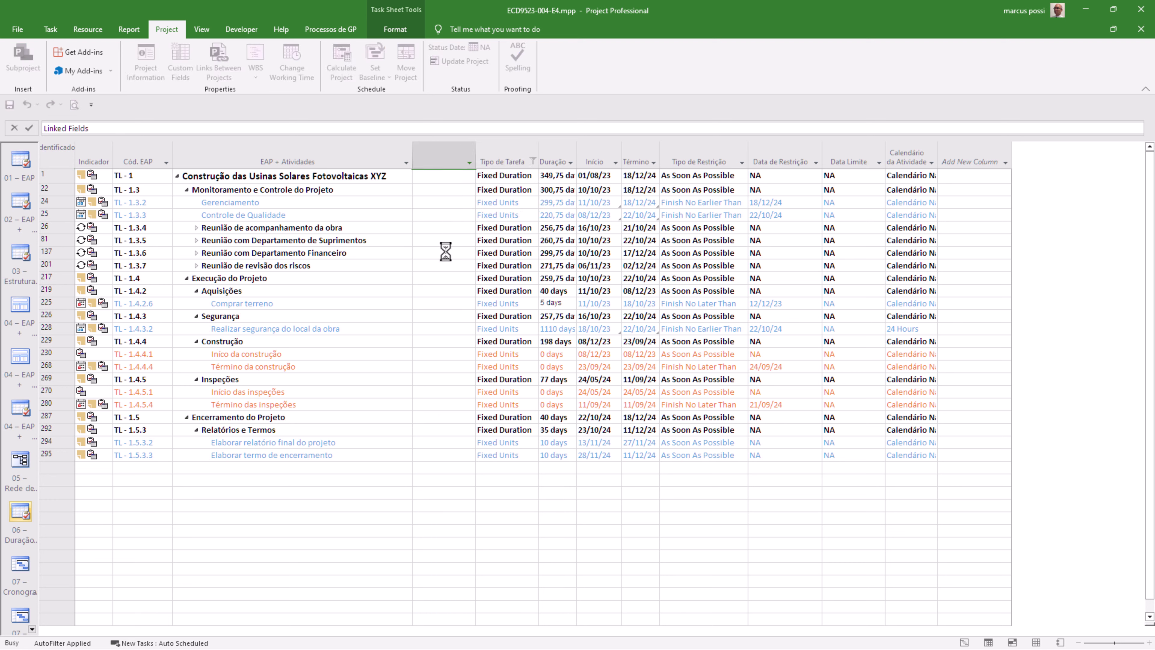
{"action": "left_click", "coordinate": [445, 456]}
{"action": "left_click_drag", "start_coordinate": [444, 446], "coordinate": [444, 444]}
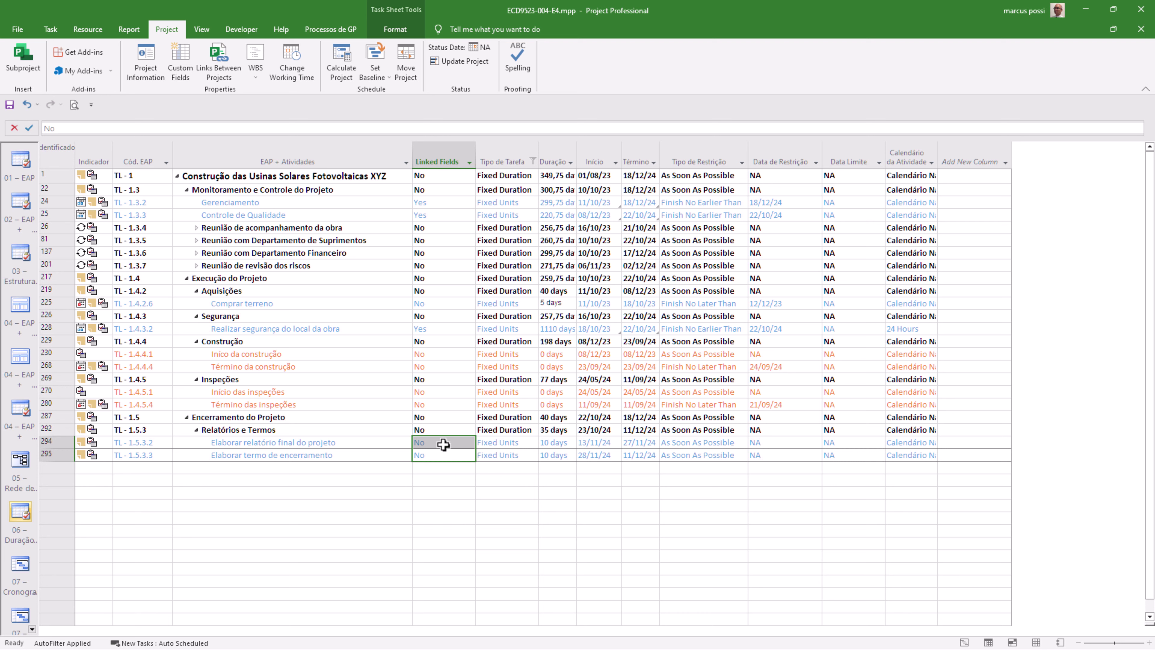
Highlight in yellow the Tipo de Tarefa cells of Elaborar relatório final do projeto and Elaborar termo de encerramento
{"action": "left_click", "coordinate": [523, 443]}
{"action": "left_click_drag", "start_coordinate": [522, 442], "coordinate": [521, 454]}
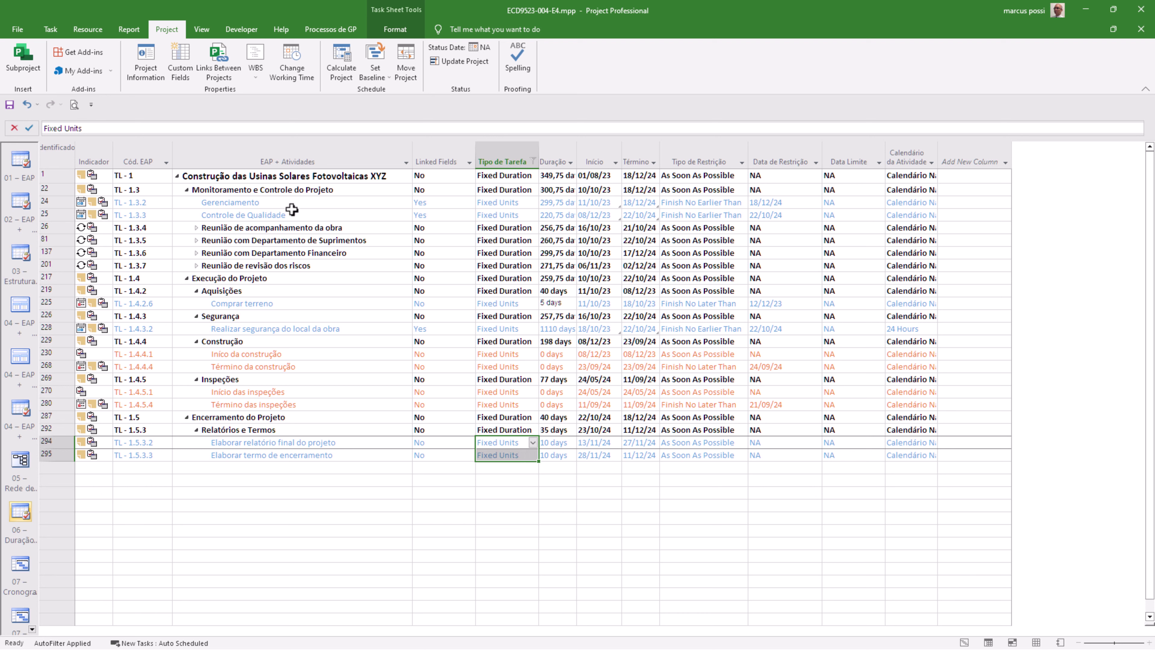
{"action": "right_click", "coordinate": [497, 449]}
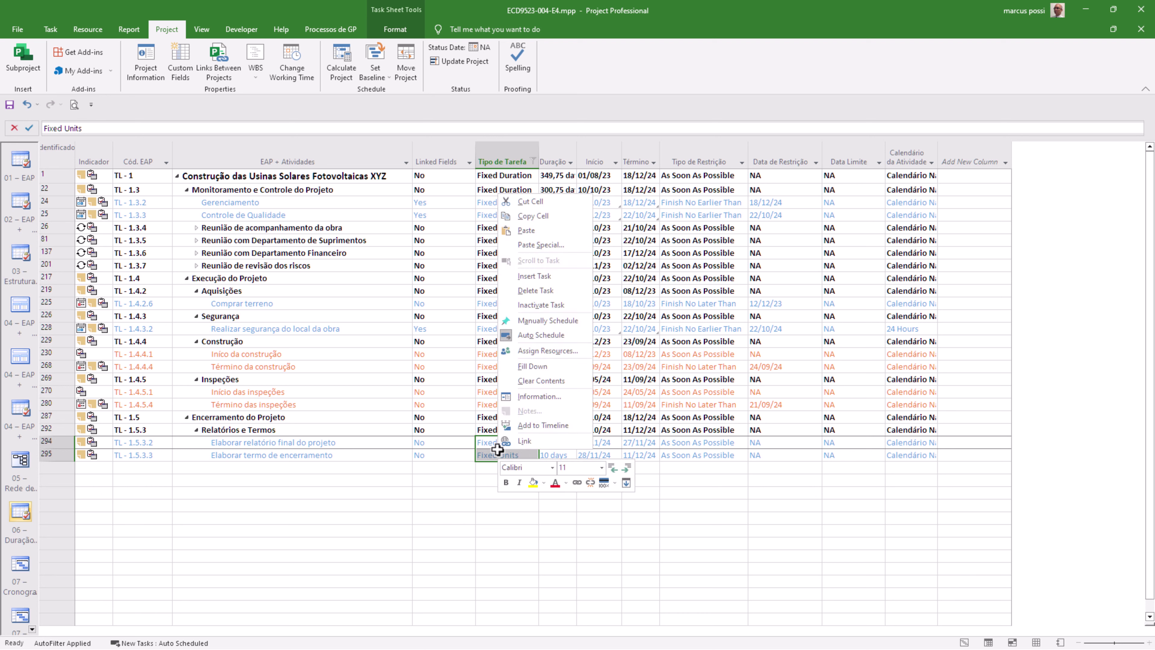
{"action": "left_click", "coordinate": [532, 485]}
{"action": "left_click", "coordinate": [348, 378]}
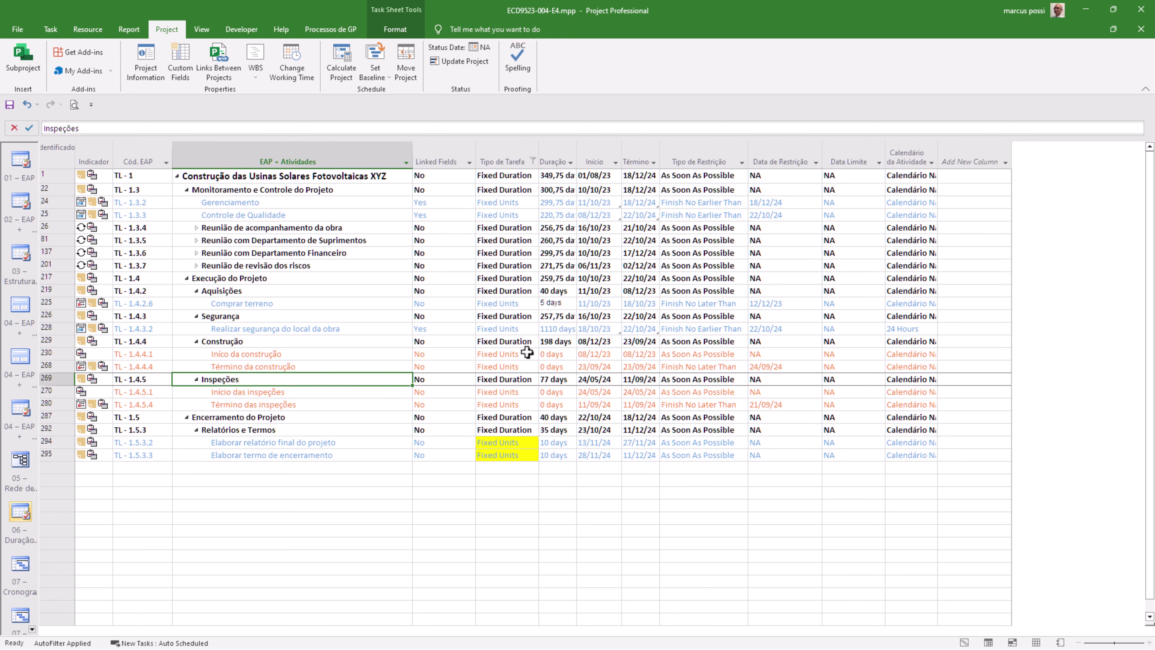
Highlight in yellow the Tipo de Tarefa cells of Realizar segurança do local da obra and Comprar terreno
{"action": "left_click", "coordinate": [521, 329]}
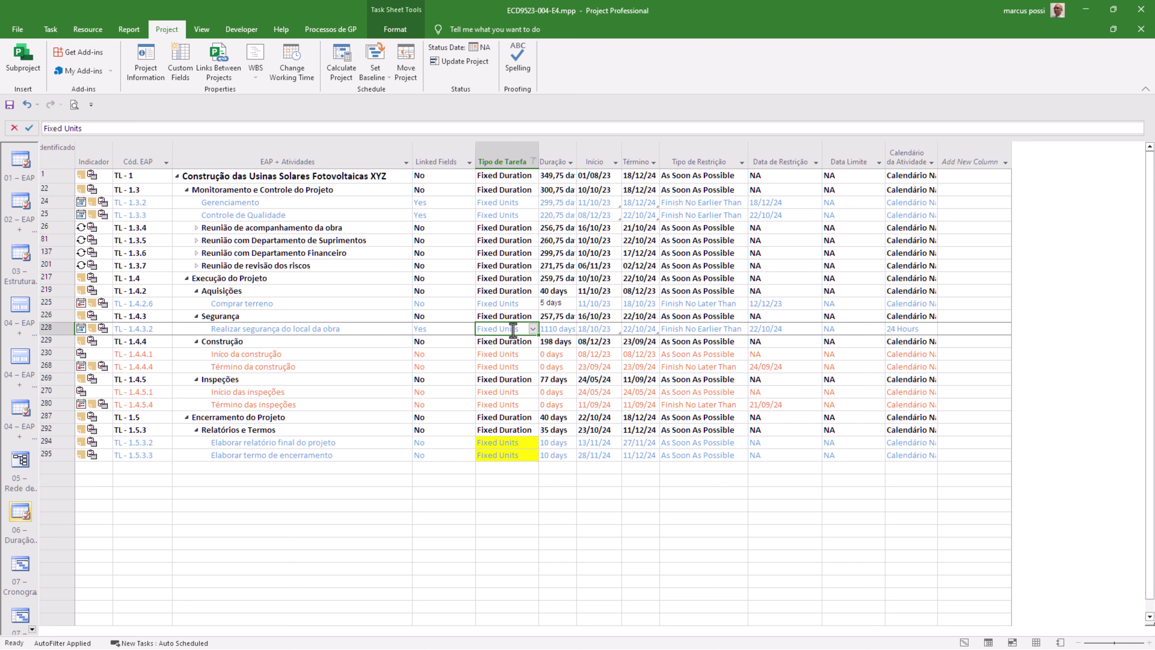
{"action": "right_click", "coordinate": [518, 328]}
{"action": "left_click", "coordinate": [549, 309]}
{"action": "right_click", "coordinate": [499, 306]}
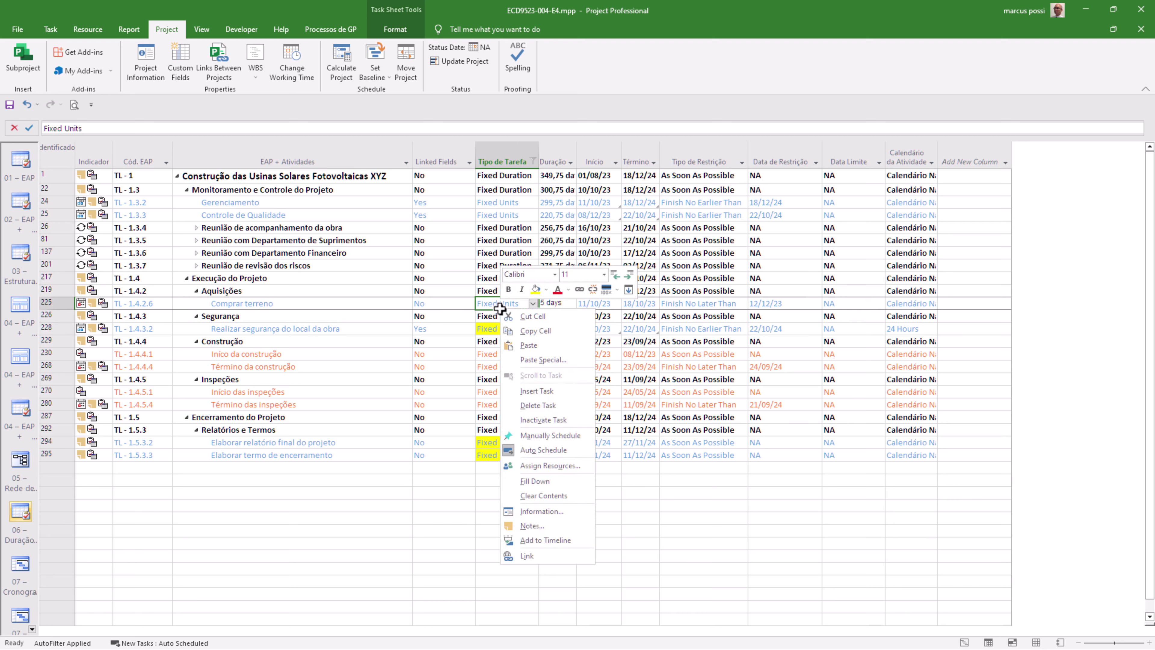
{"action": "left_click", "coordinate": [535, 289]}
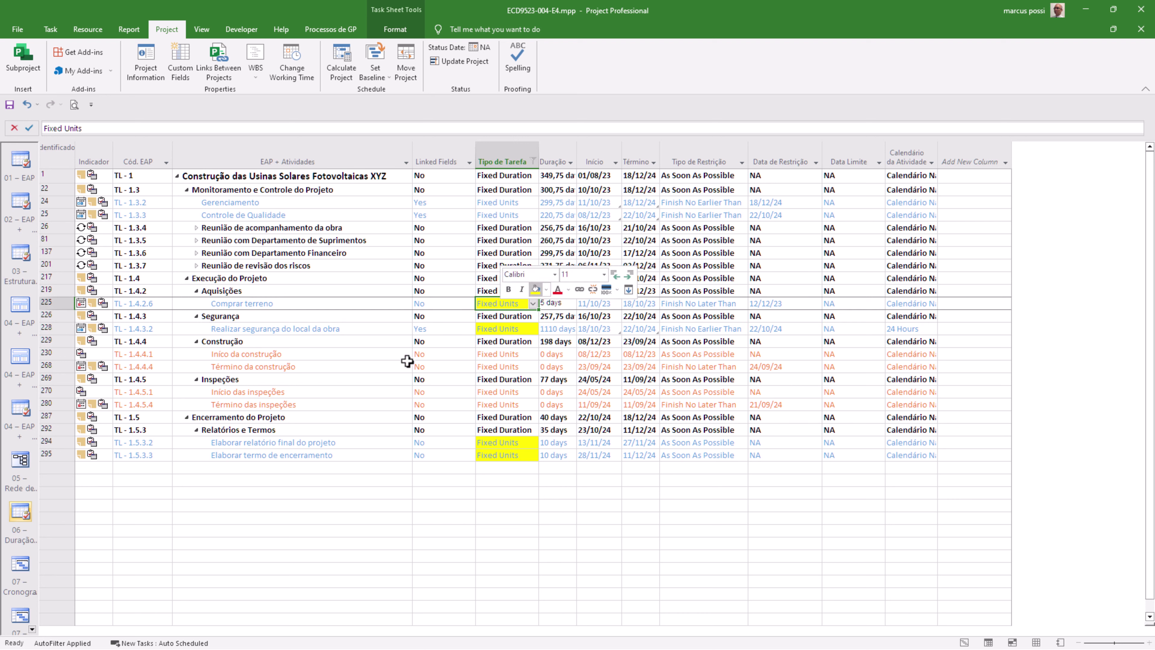
{"action": "left_click", "coordinate": [586, 429]}
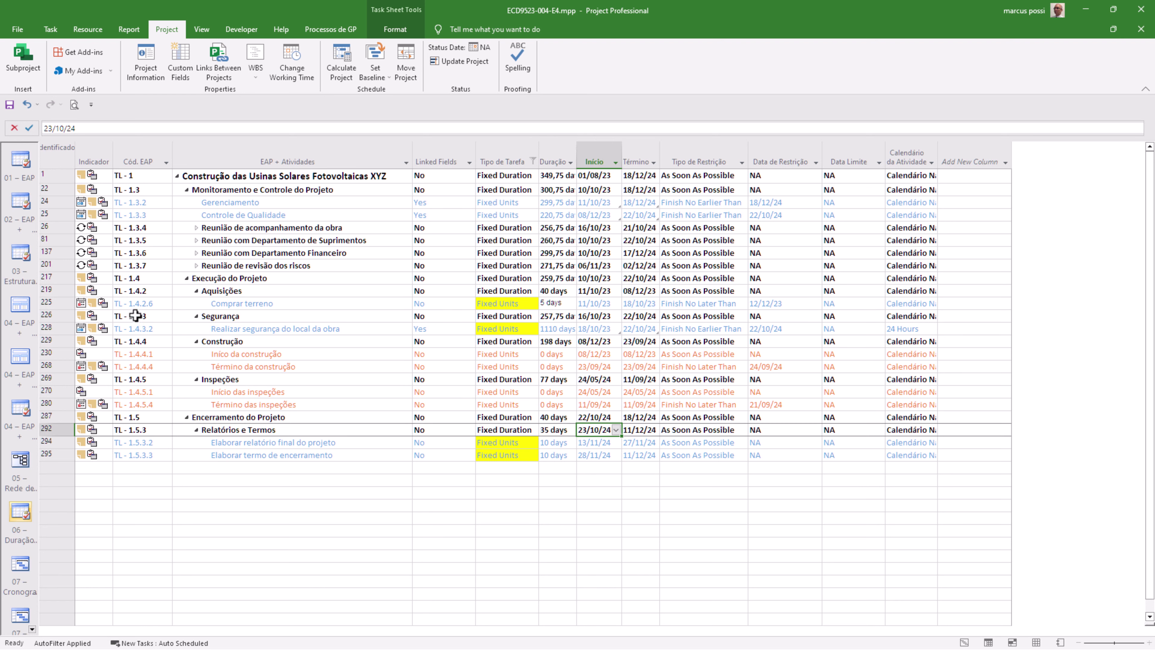
View the advanced constraint settings and the notes of the Comprar terreno task, leaving them unchanged
{"action": "left_click", "coordinate": [230, 307]}
{"action": "key", "text": "shift+space"}
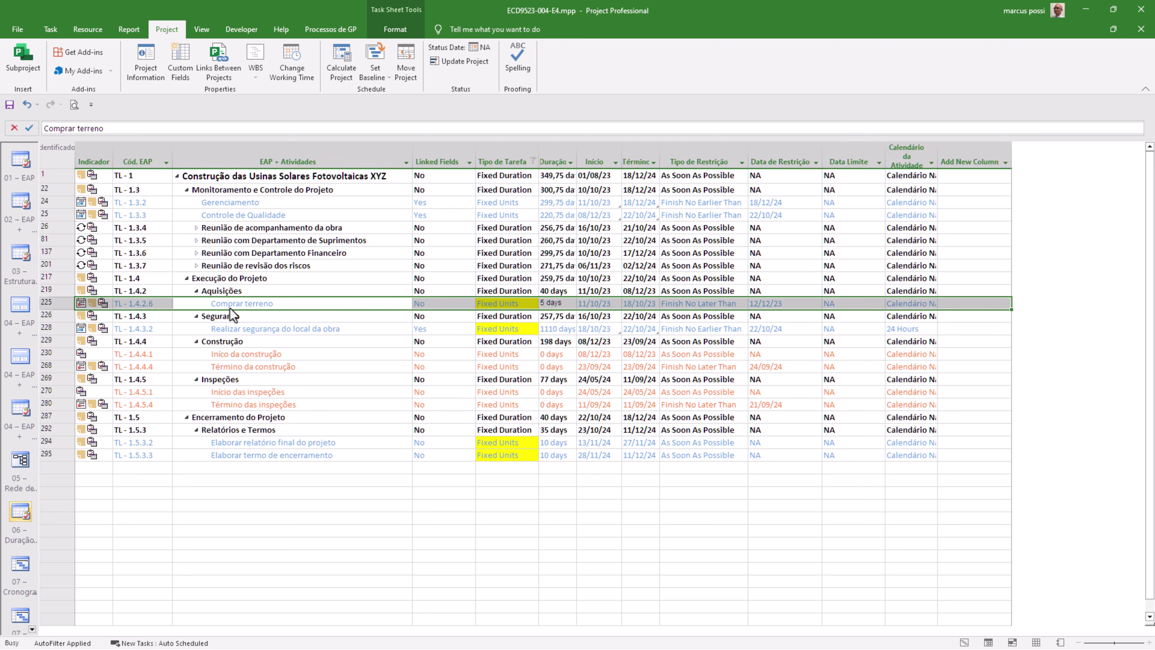
{"action": "key", "text": "shift+F2"}
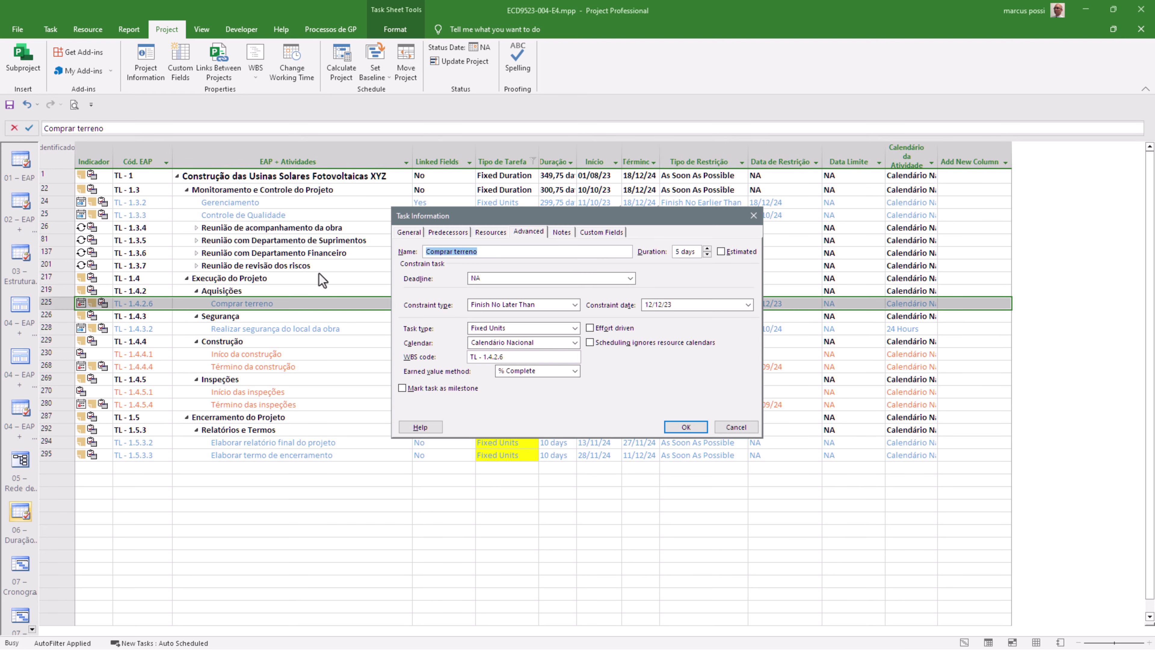
{"action": "left_click", "coordinate": [560, 233]}
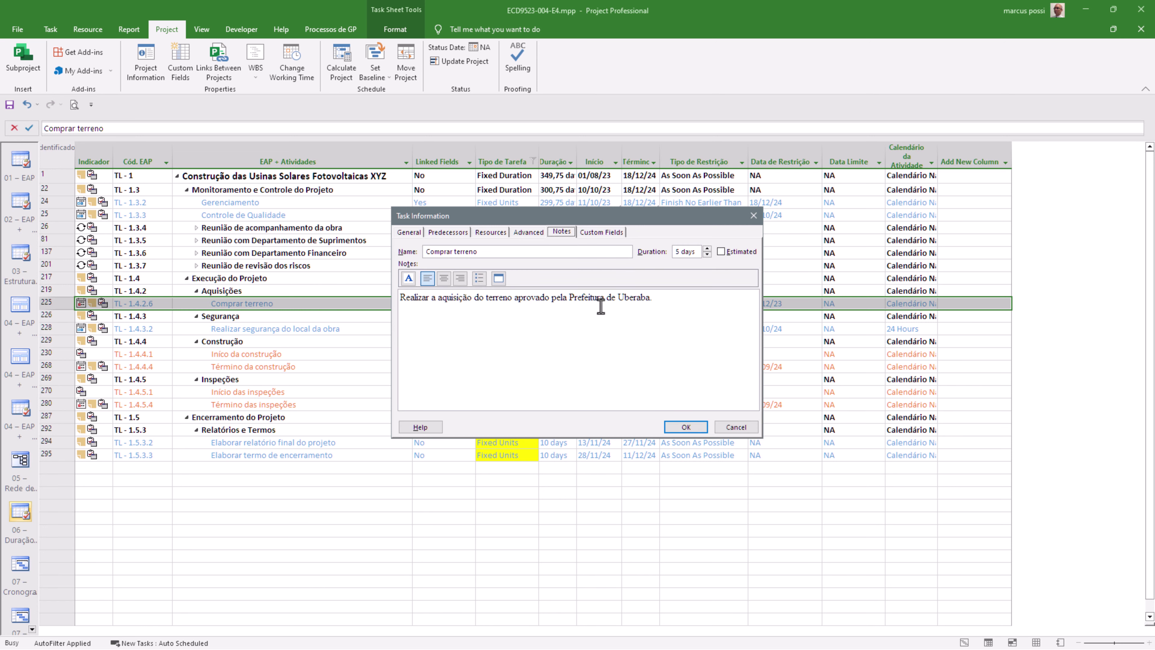
{"action": "left_click", "coordinate": [666, 300]}
{"action": "left_click", "coordinate": [743, 430]}
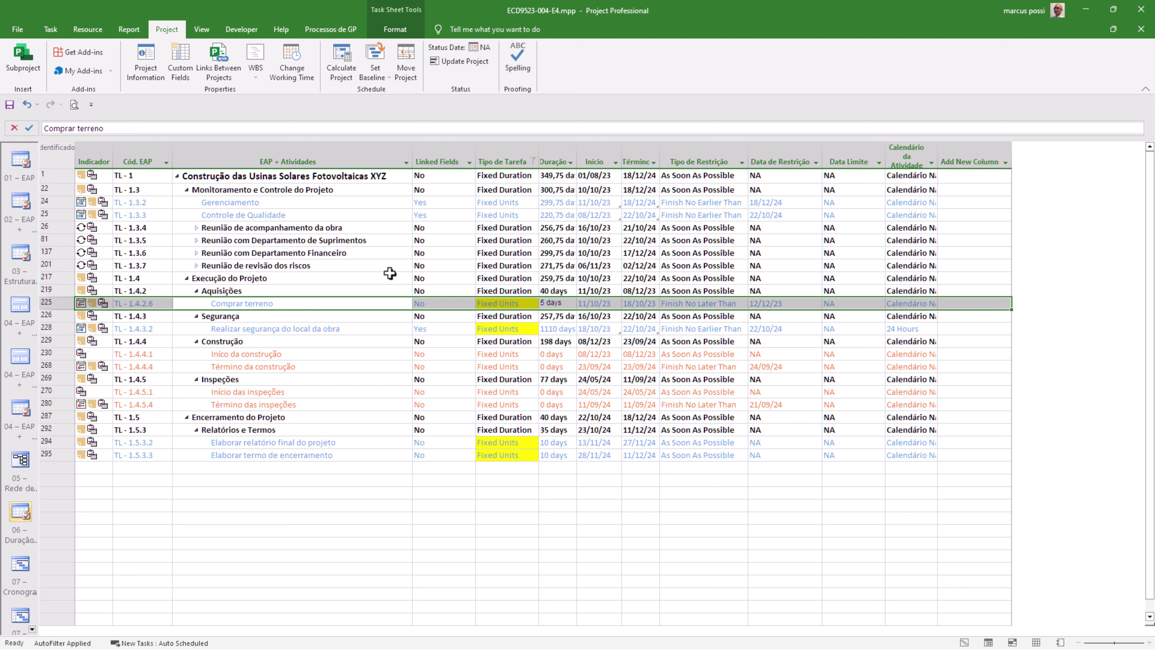
Widen the Duração column to fit its values, and copy the Linked Fields column
{"action": "left_click_drag", "start_coordinate": [572, 159], "coordinate": [590, 154]}
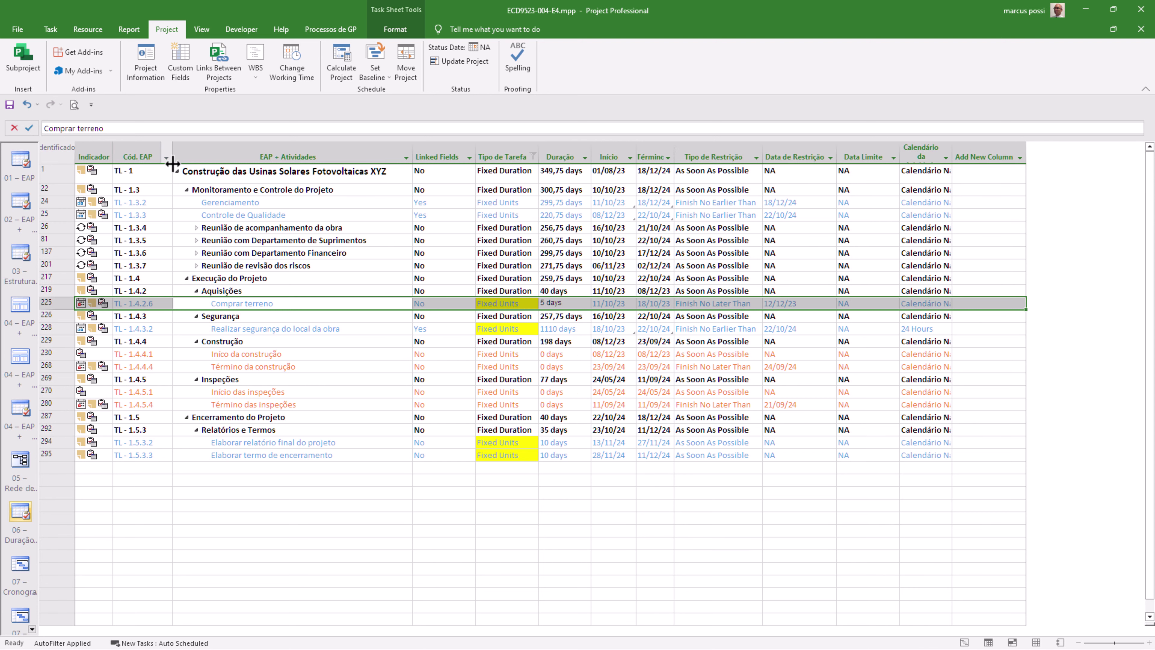
{"action": "left_click", "coordinate": [443, 151]}
{"action": "right_click", "coordinate": [442, 152]}
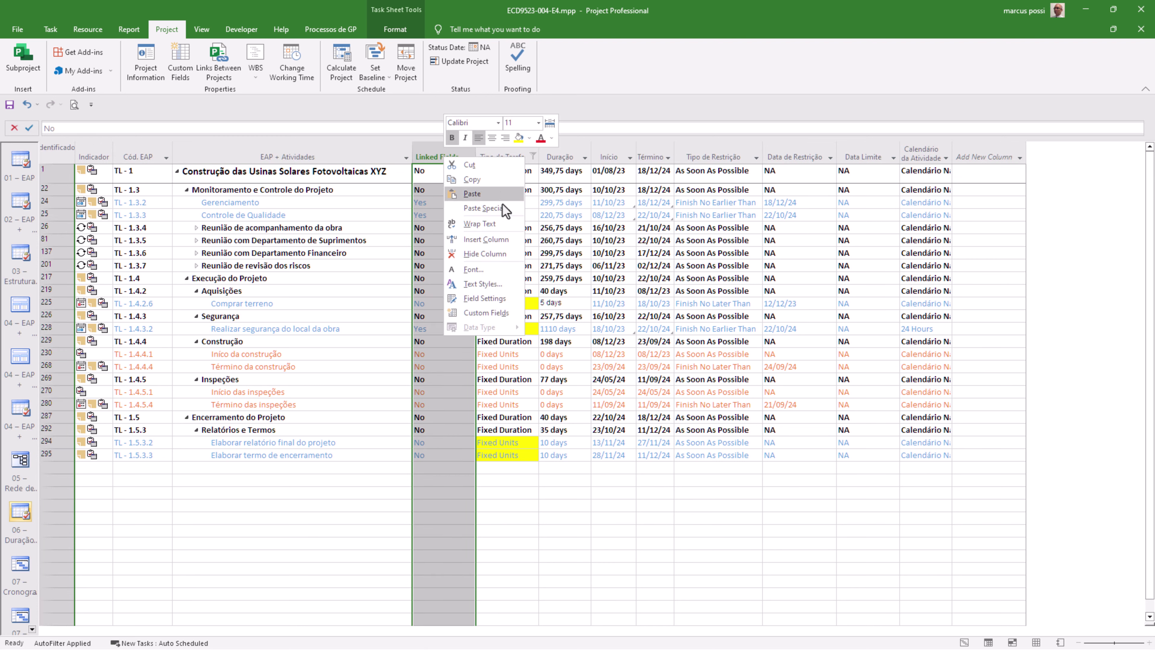
{"action": "left_click", "coordinate": [506, 181]}
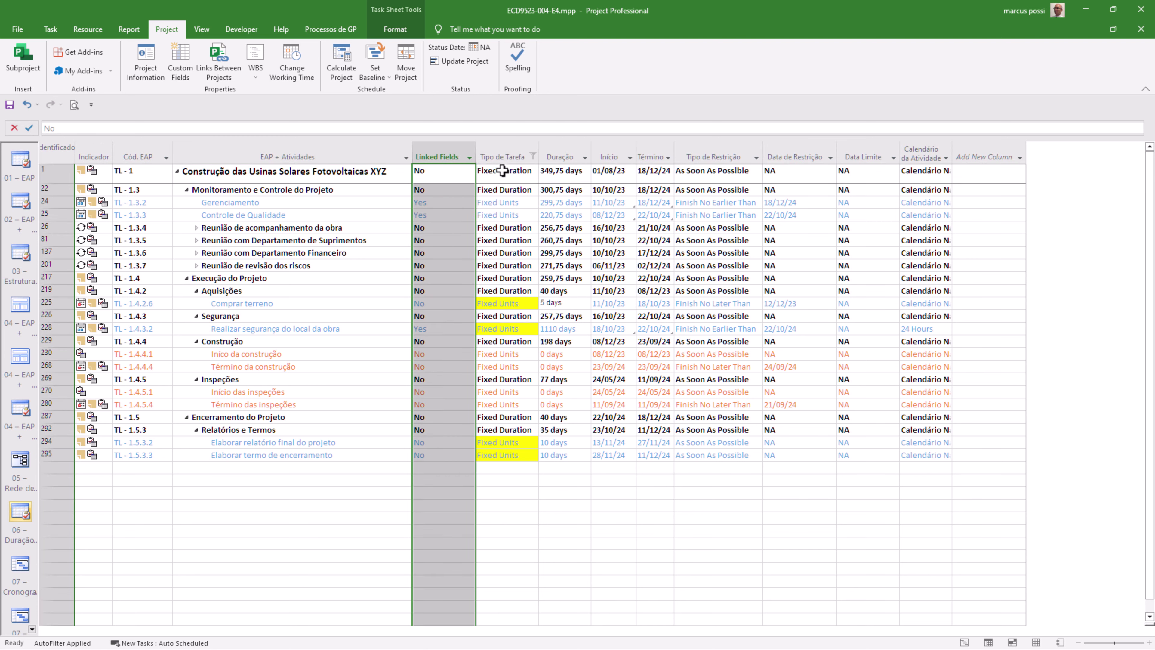
Hide the Linked Fields column and remove the Fixed Units filter from Tipo de Tarefa so all task types are listed
{"action": "right_click", "coordinate": [444, 160]}
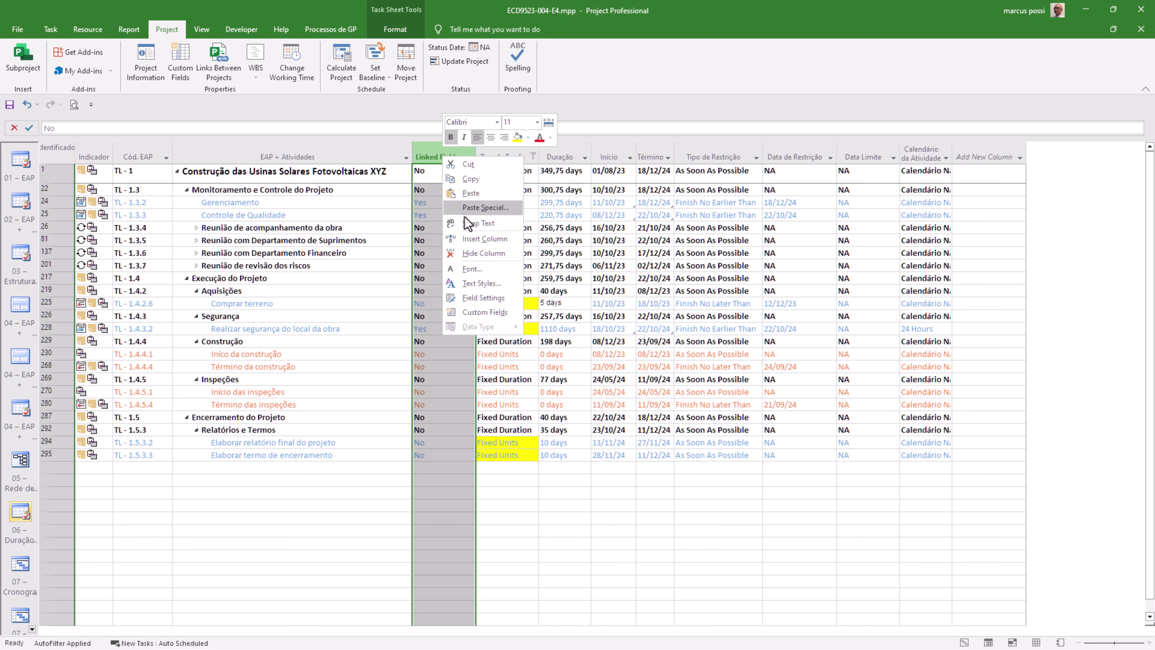
{"action": "left_click", "coordinate": [471, 253]}
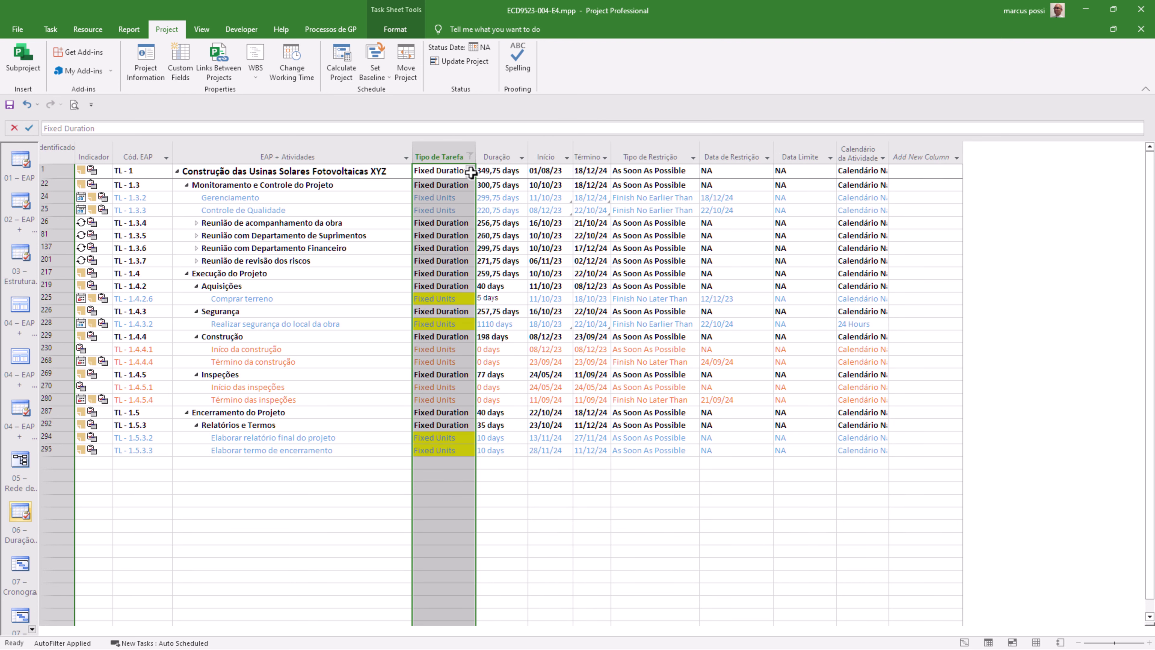
{"action": "left_click", "coordinate": [472, 171]}
{"action": "left_click", "coordinate": [470, 156]}
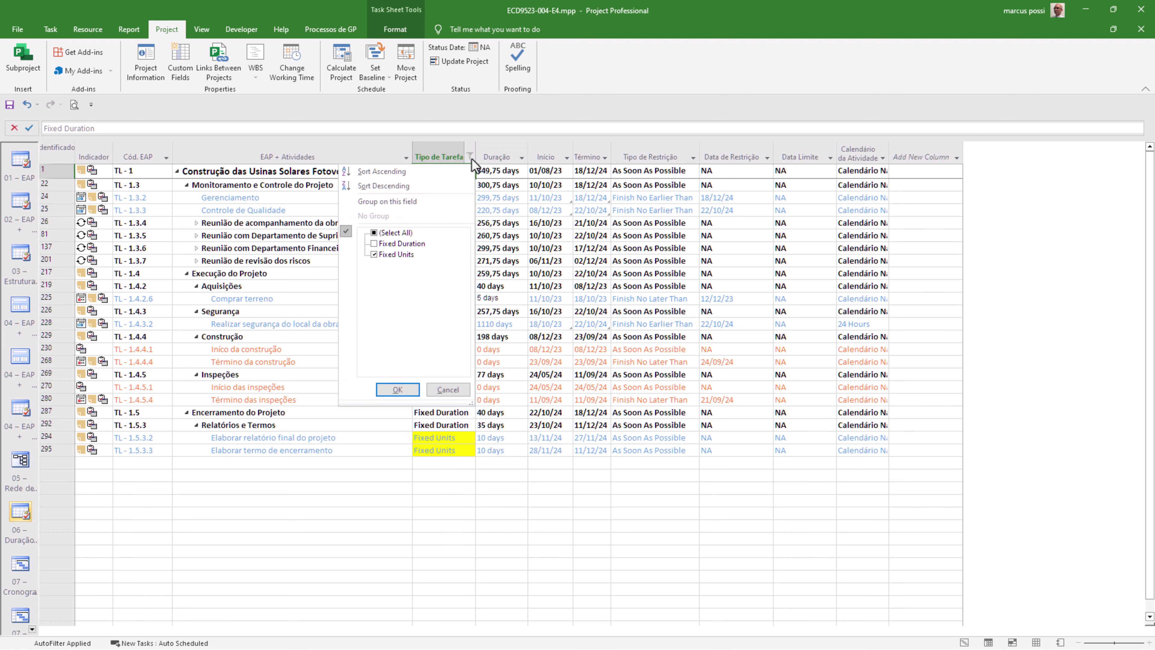
{"action": "left_click", "coordinate": [394, 391]}
Look through the duration values available for filtering in the Duração column, from the shortest to the longest
{"action": "left_click", "coordinate": [523, 159]}
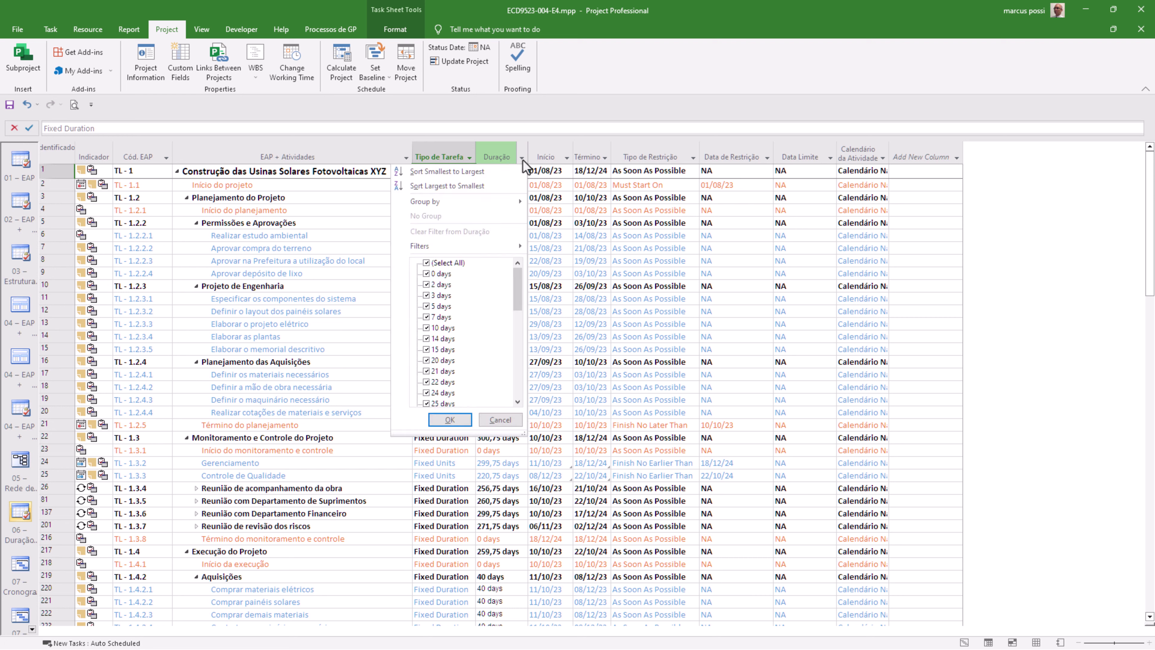
{"action": "left_click_drag", "start_coordinate": [518, 284], "coordinate": [536, 389]}
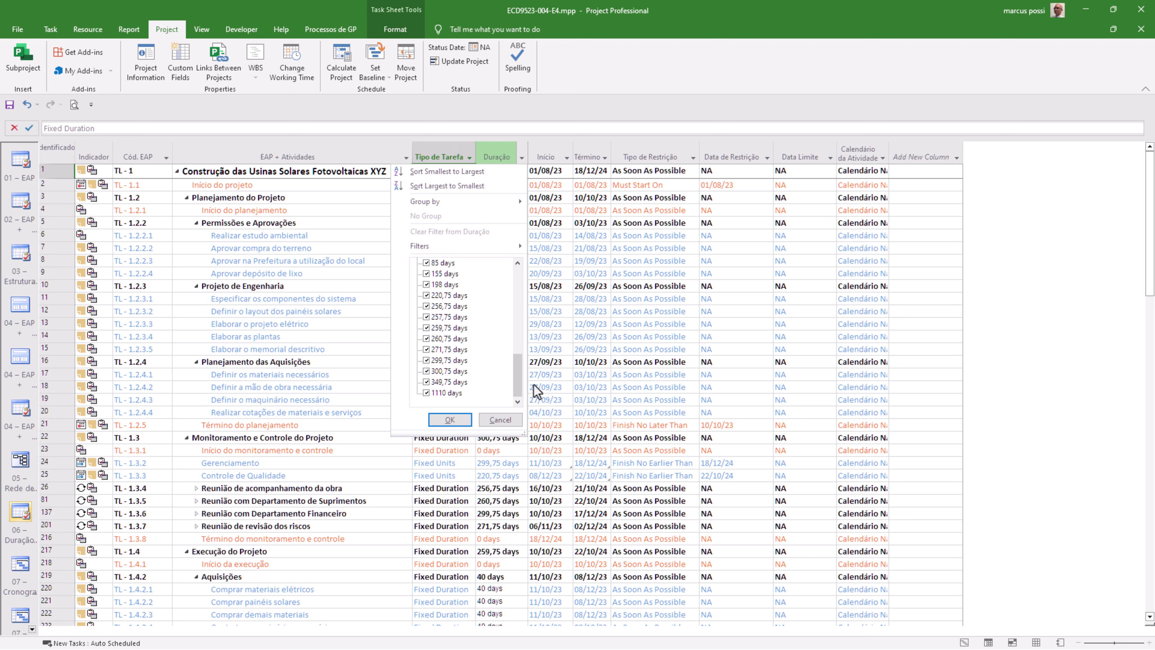
{"action": "left_click_drag", "start_coordinate": [522, 384], "coordinate": [529, 294]}
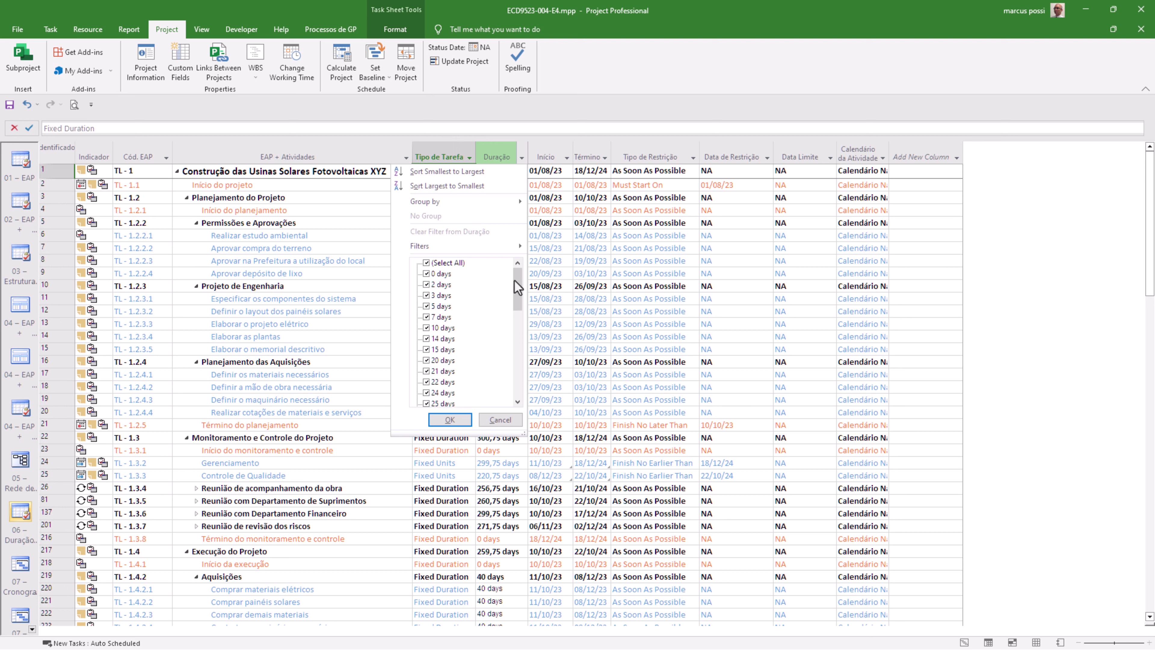
{"action": "left_click_drag", "start_coordinate": [515, 279], "coordinate": [516, 349]}
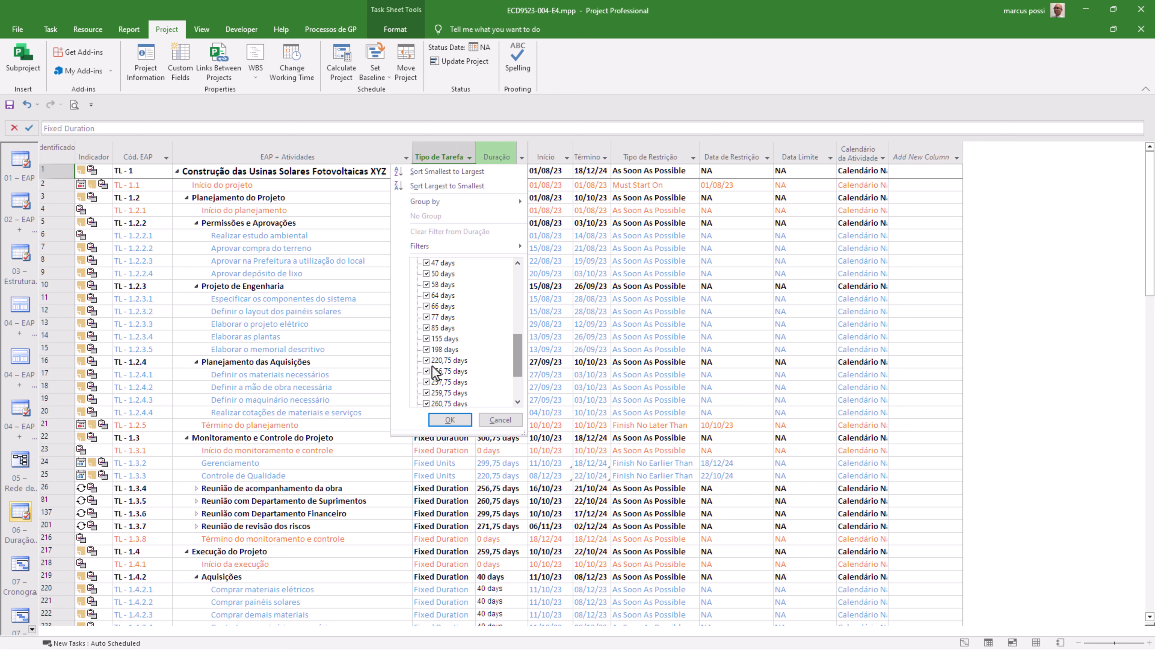
{"action": "scroll", "coordinate": [465, 329], "scroll_direction": "up", "scroll_amount": 7}
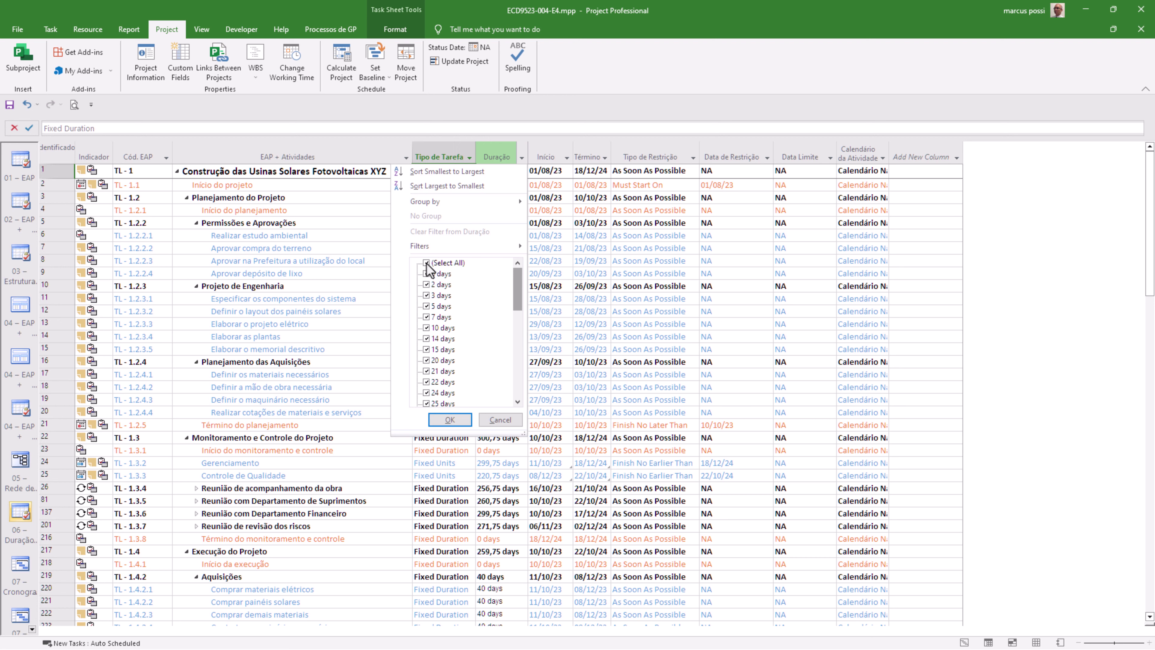
Filter the Duração column to 257,75 days only, and select all durations again
{"action": "left_click", "coordinate": [427, 263]}
{"action": "scroll", "coordinate": [476, 361], "scroll_direction": "down", "scroll_amount": 4}
{"action": "scroll", "coordinate": [448, 367], "scroll_direction": "down", "scroll_amount": 5}
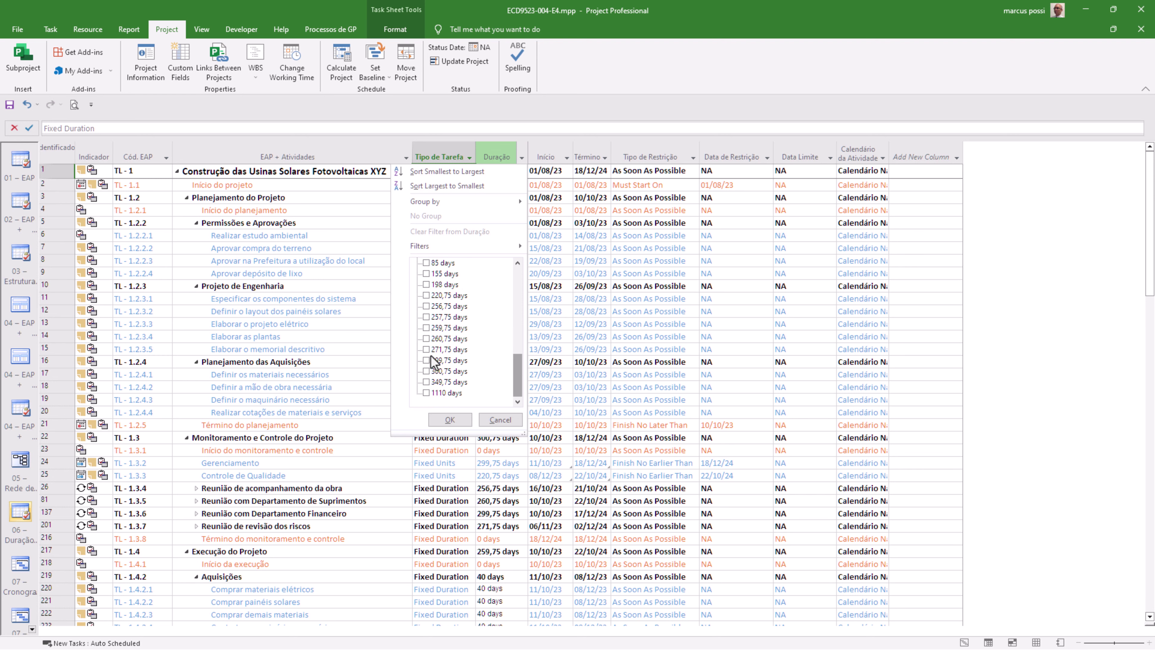
{"action": "left_click", "coordinate": [426, 317]}
{"action": "left_click", "coordinate": [458, 416]}
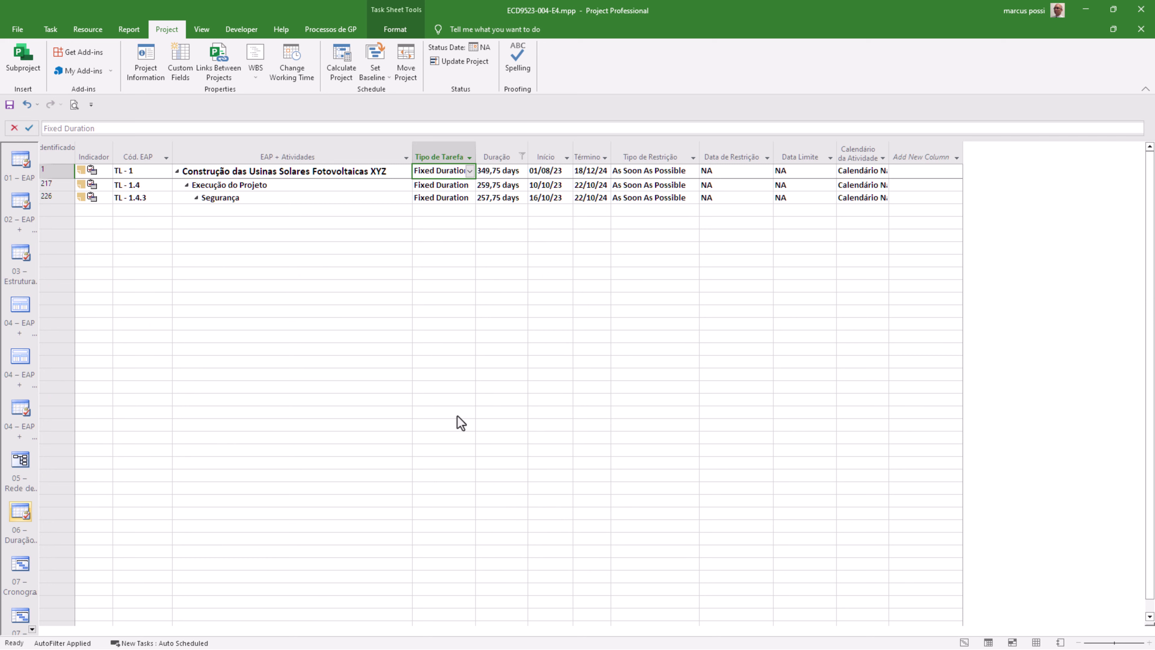
{"action": "left_click", "coordinate": [523, 160]}
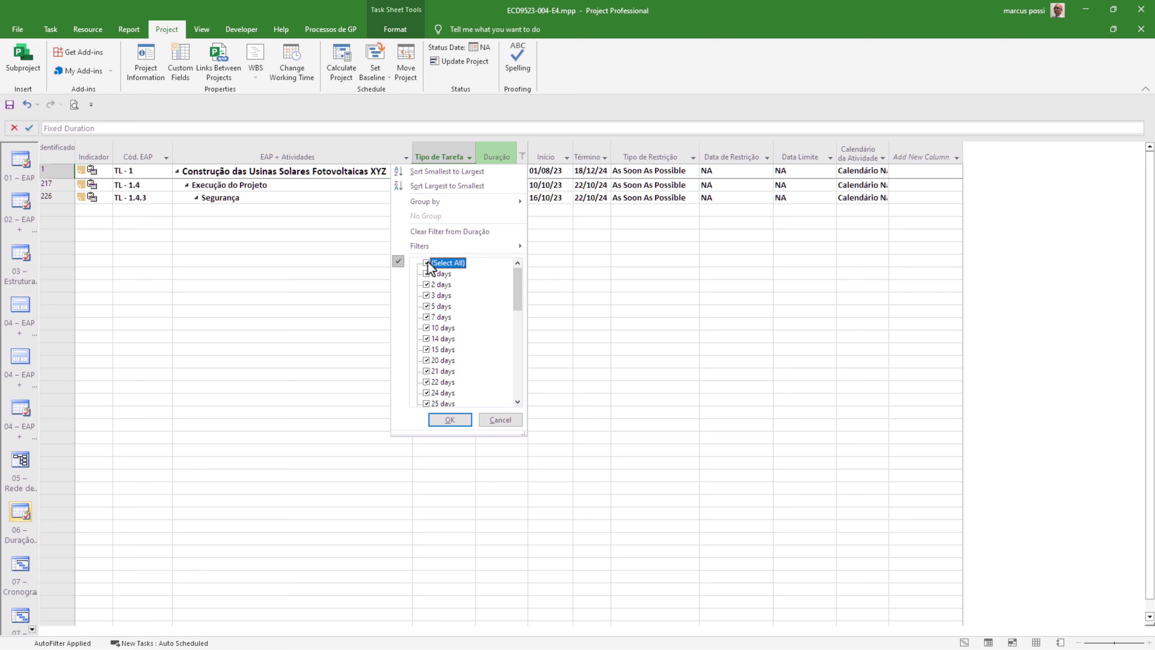
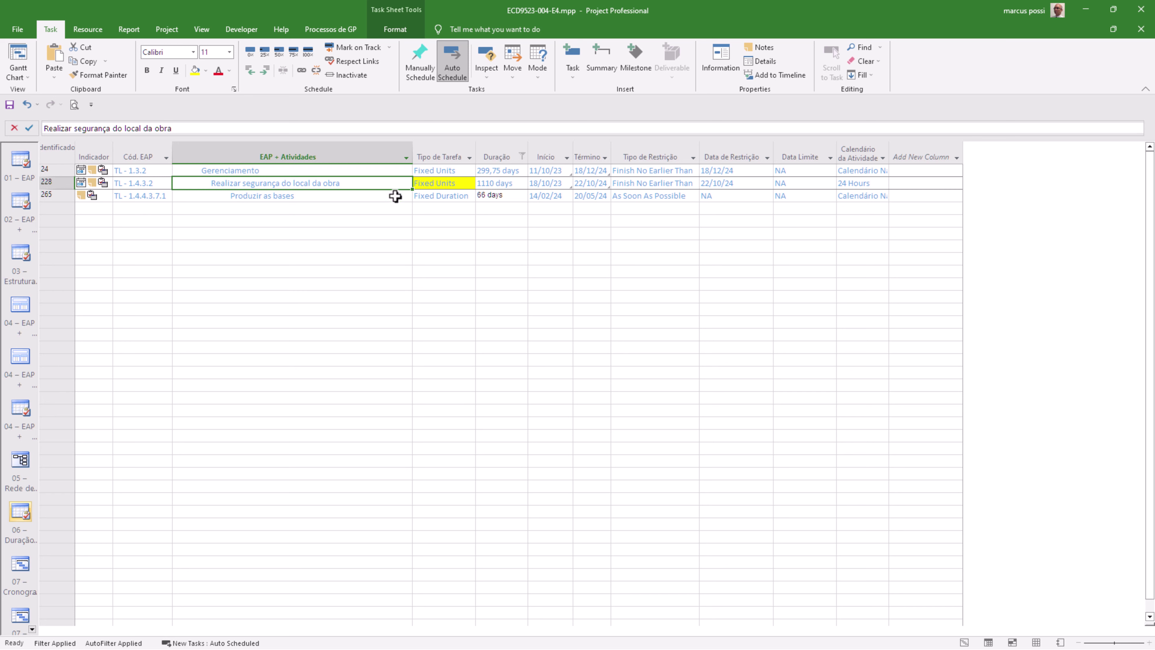
Check the duration of the Produzir as bases task and remove the Duração filter by including all durations
{"action": "left_click", "coordinate": [394, 195]}
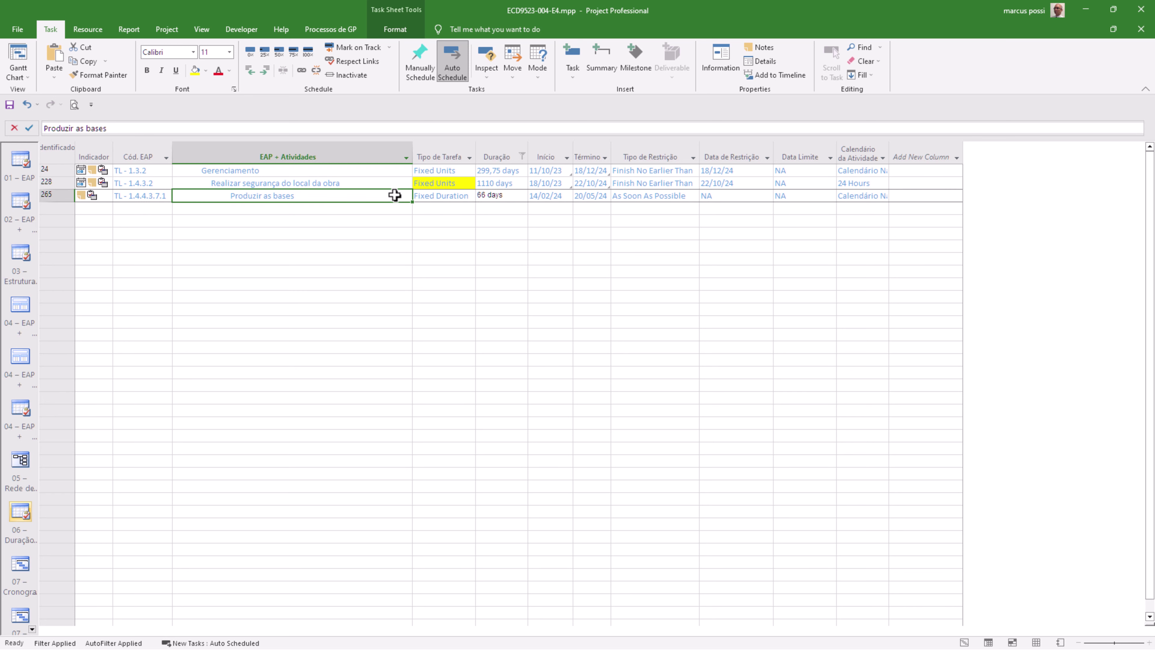
{"action": "left_click", "coordinate": [501, 195]}
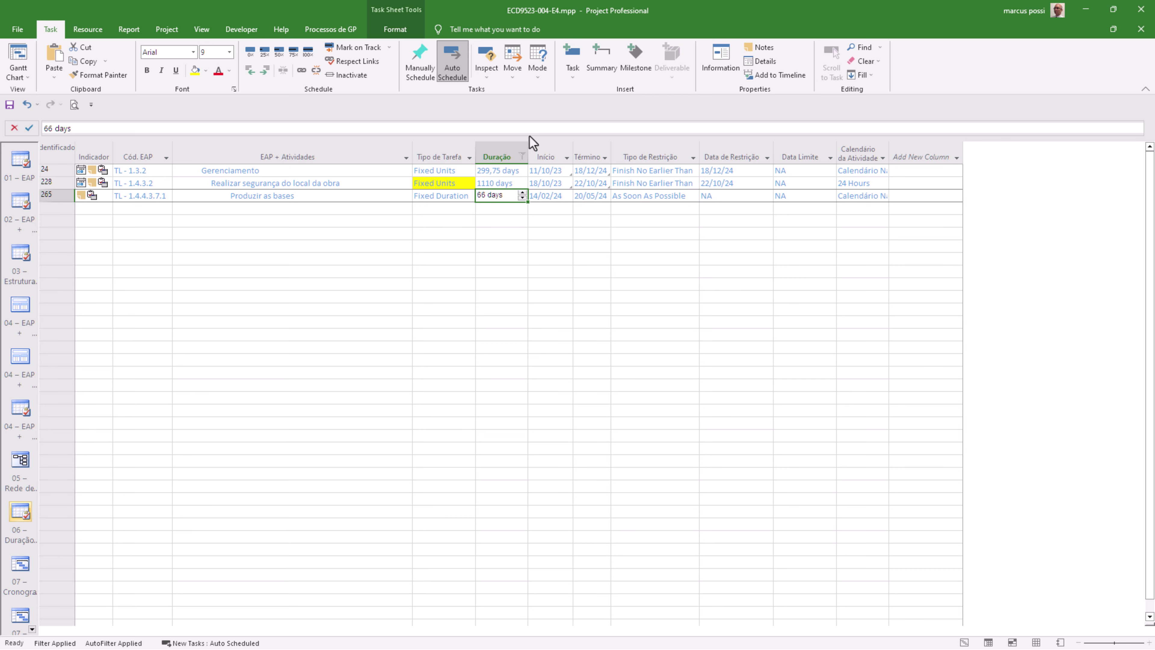
{"action": "left_click", "coordinate": [522, 156]}
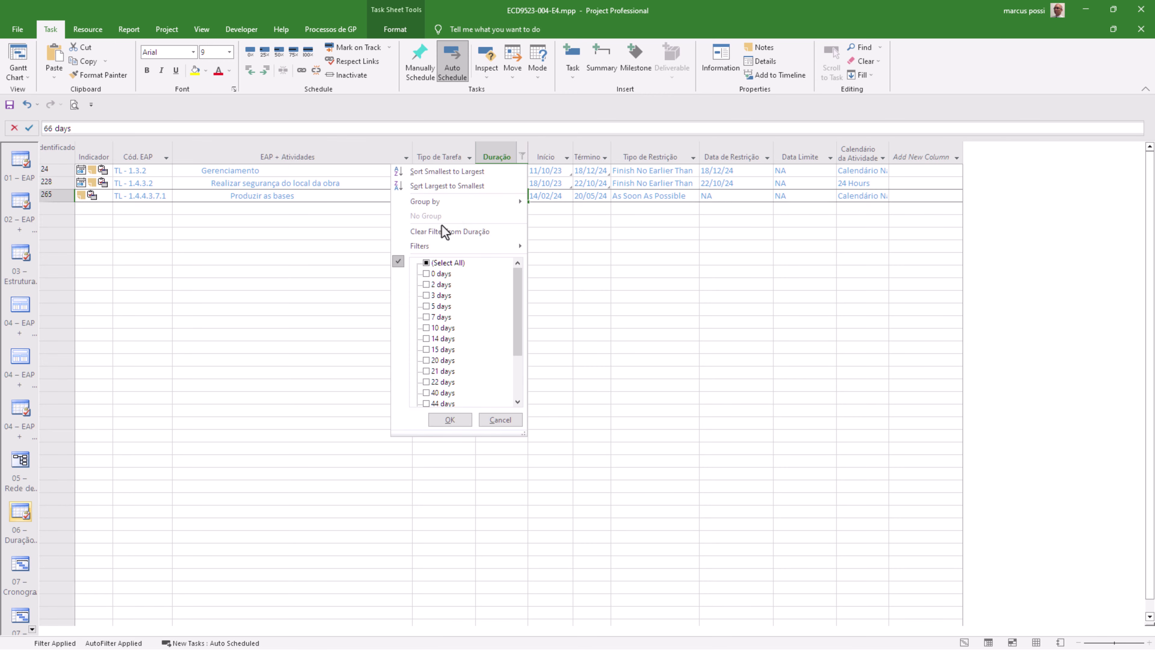
{"action": "left_click", "coordinate": [423, 264]}
{"action": "left_click", "coordinate": [450, 420]}
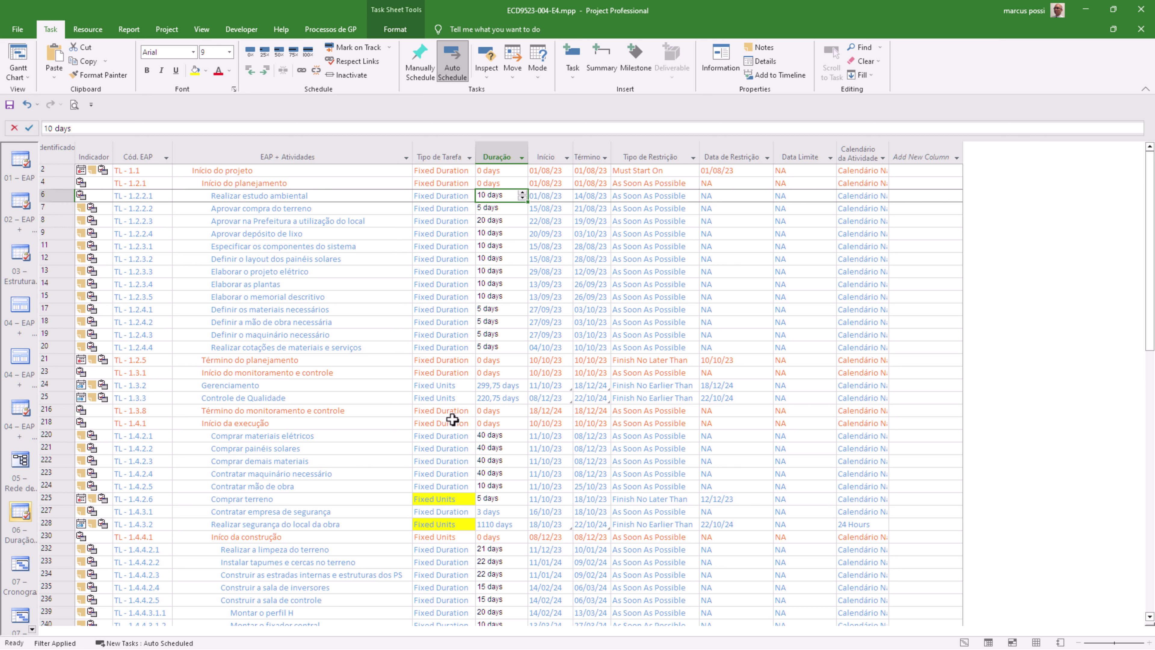
Clear the custom filter applied to the task sheet so the summary tasks are listed too
{"action": "left_click", "coordinate": [201, 29]}
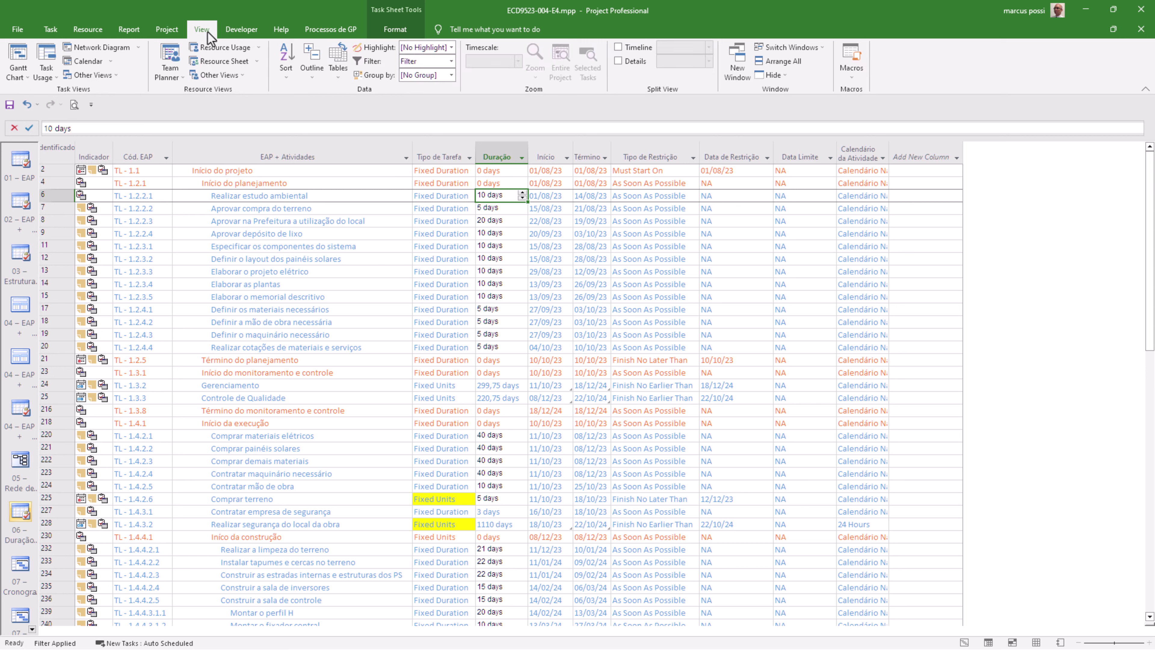
{"action": "left_click", "coordinate": [452, 61]}
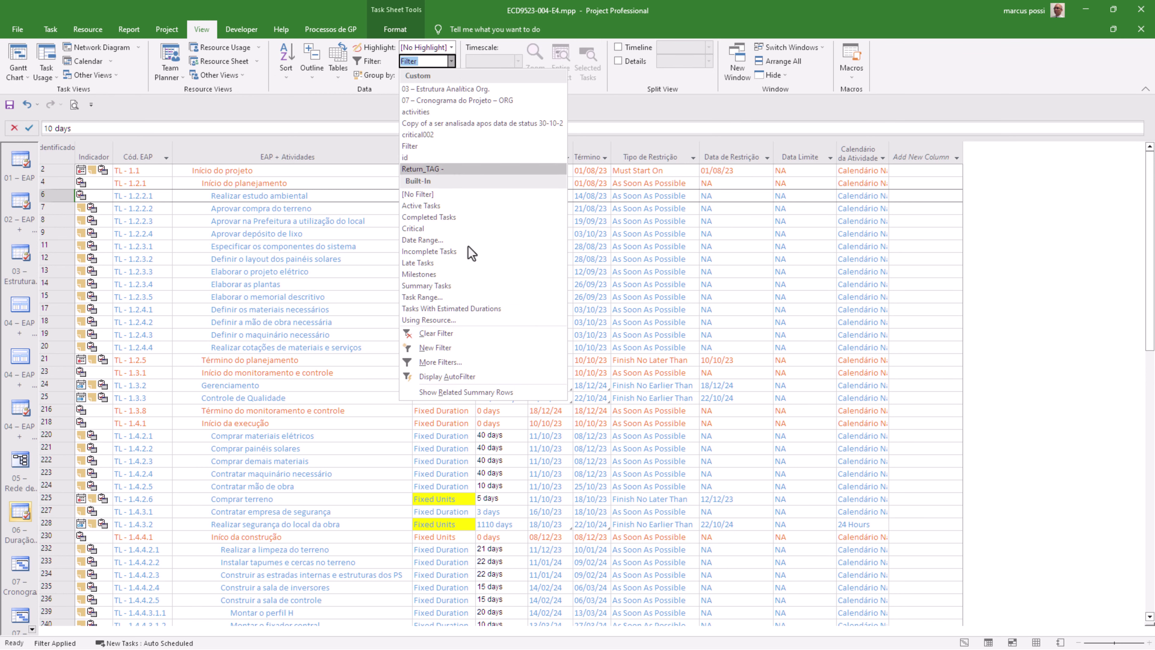
{"action": "left_click", "coordinate": [454, 337]}
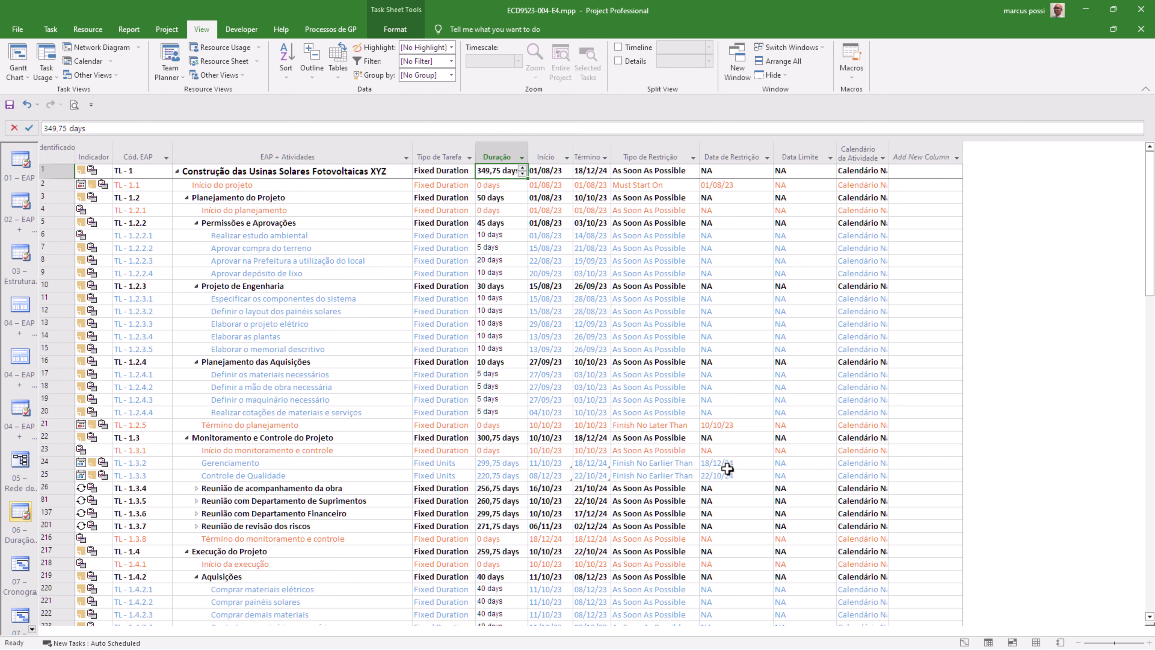
Review the constraint type of Gerenciamento and the Data de Restrição and Data Limite columns
{"action": "left_click", "coordinate": [670, 463]}
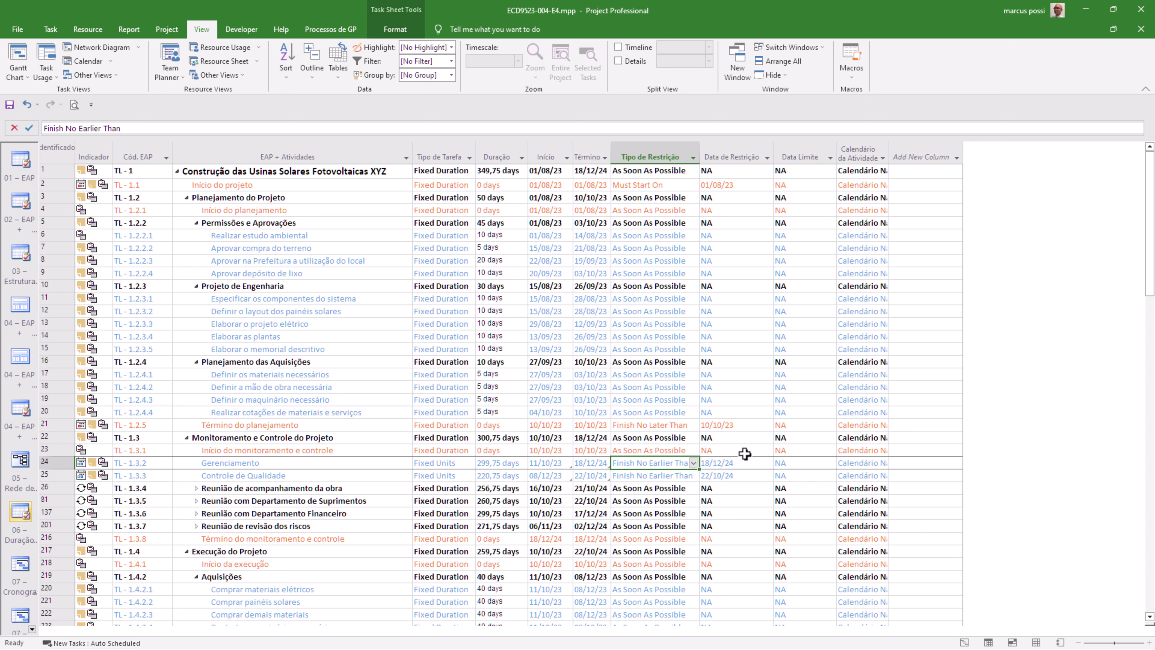
{"action": "left_click", "coordinate": [741, 152]}
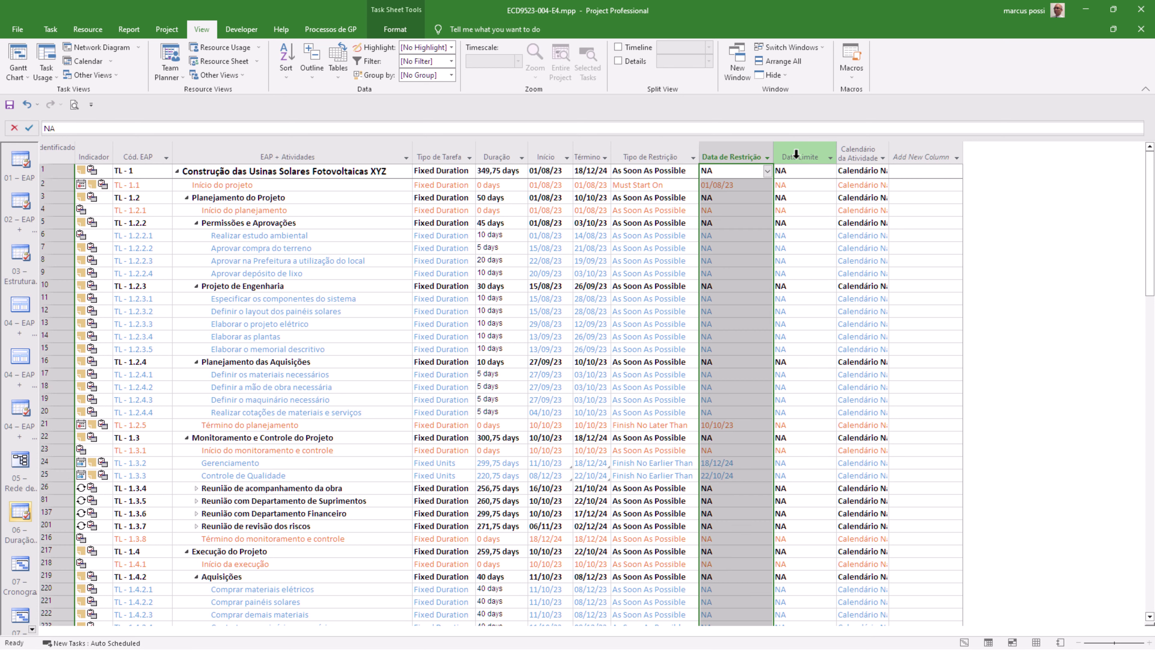
{"action": "left_click", "coordinate": [796, 155]}
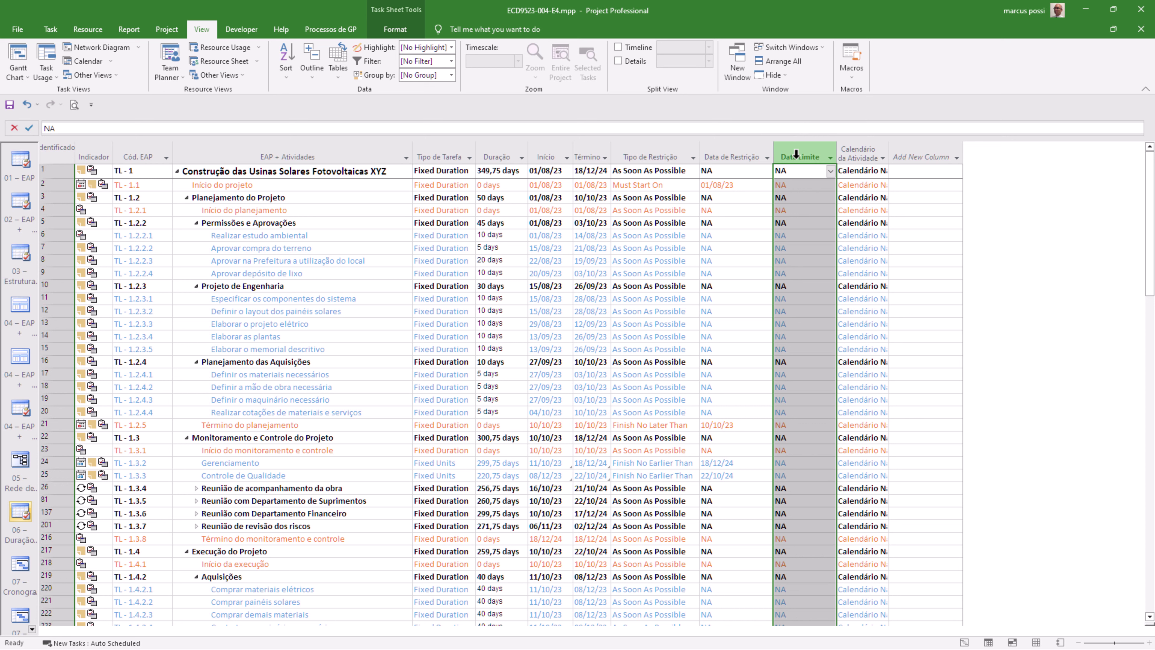
Widen the Calendário da Atividade column to fit its values, and check which calendars the tasks use without applying a filter
{"action": "double_click", "coordinate": [888, 150]}
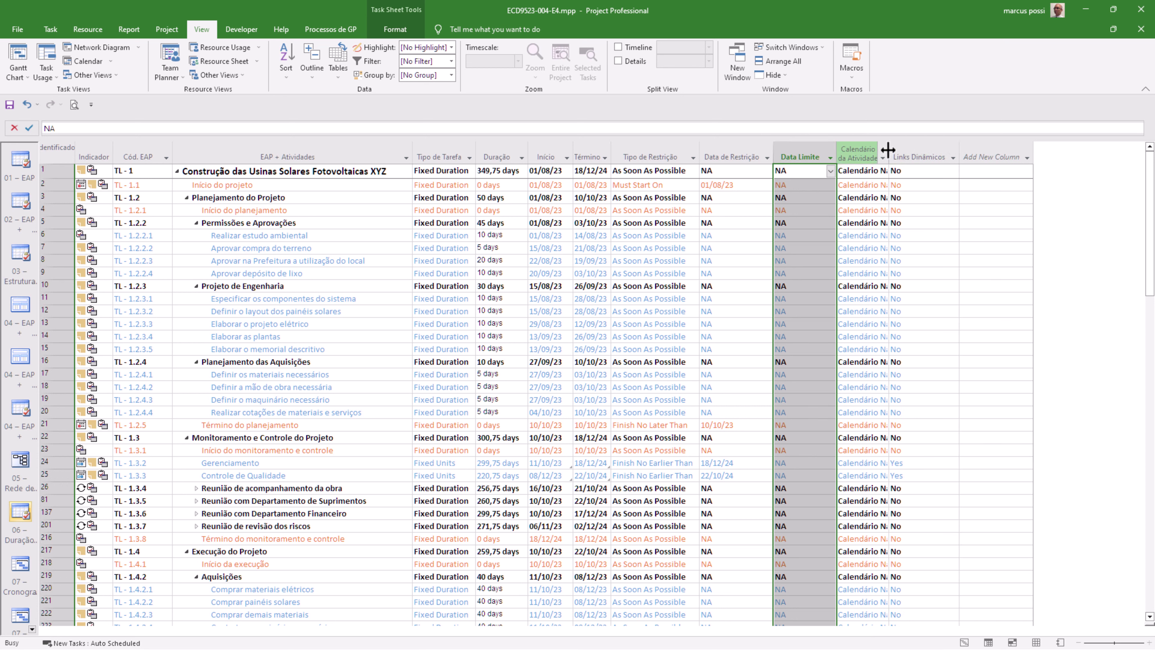
{"action": "double_click", "coordinate": [889, 151]}
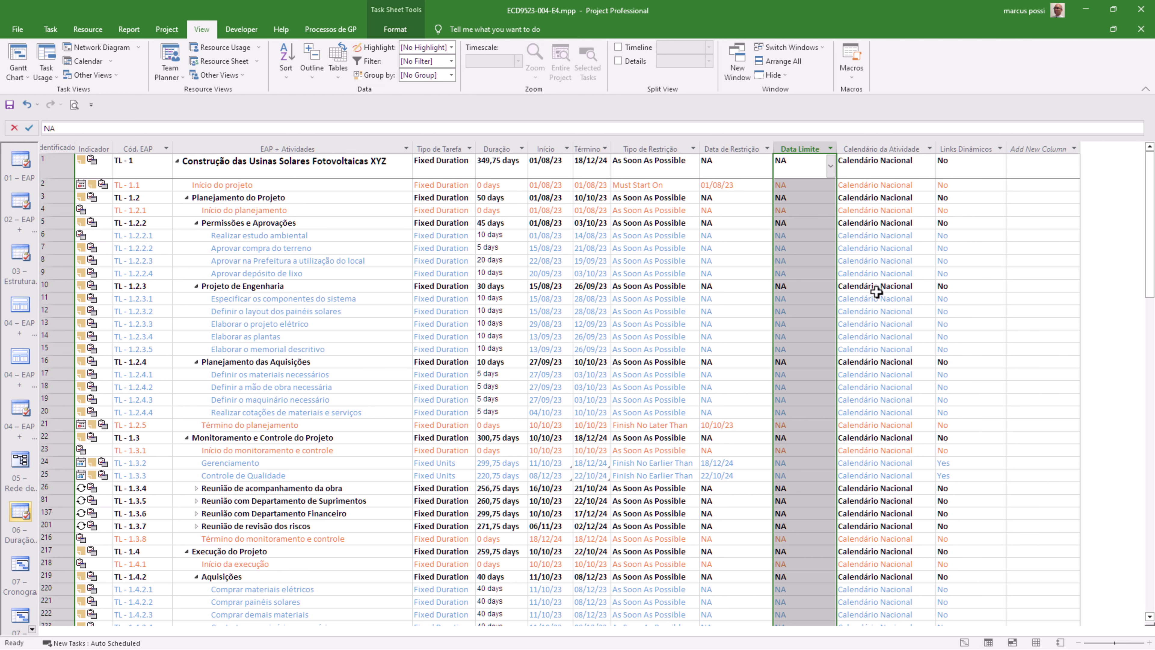
{"action": "scroll", "coordinate": [887, 349], "scroll_direction": "down", "scroll_amount": 9}
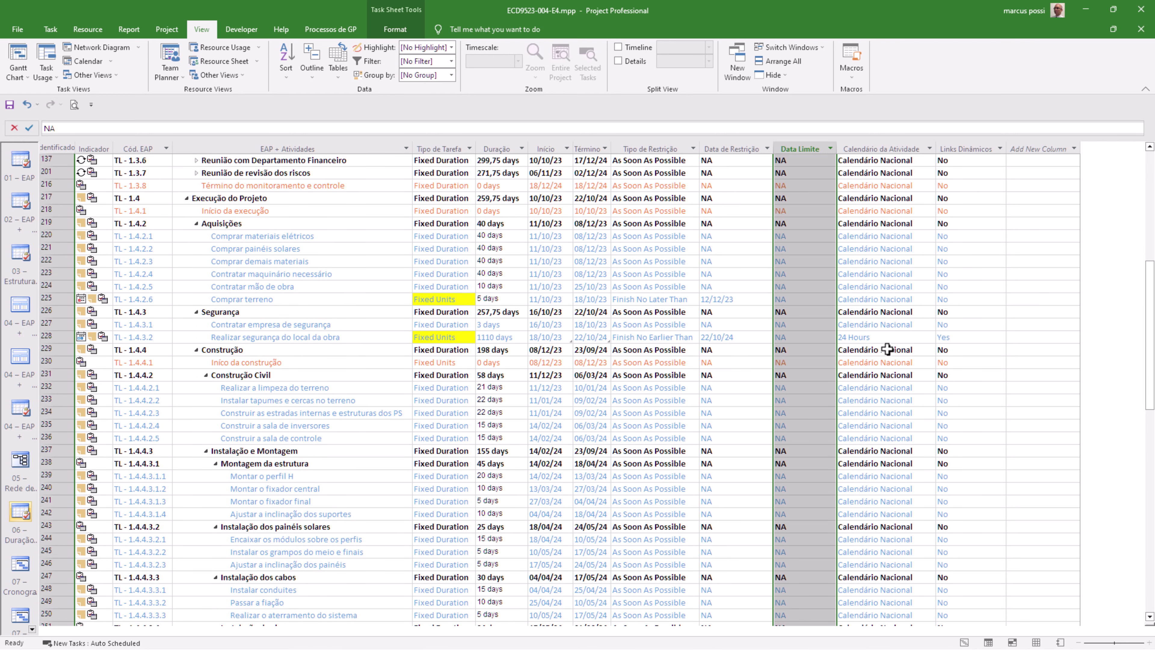
{"action": "left_click", "coordinate": [929, 149]}
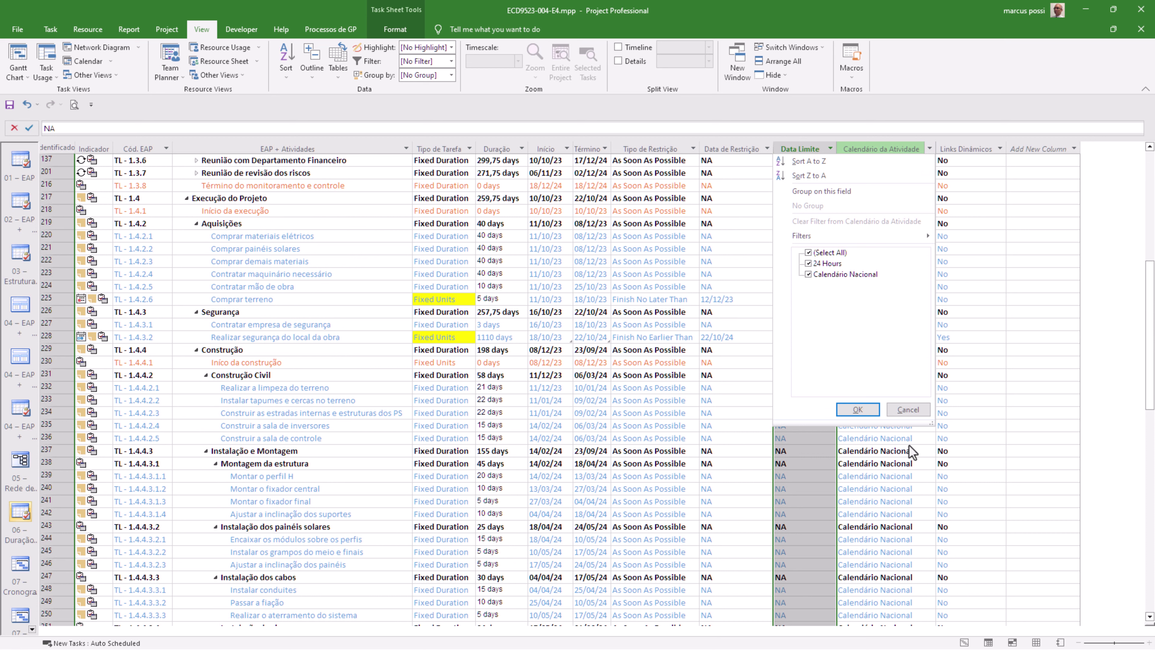
{"action": "left_click", "coordinate": [913, 409]}
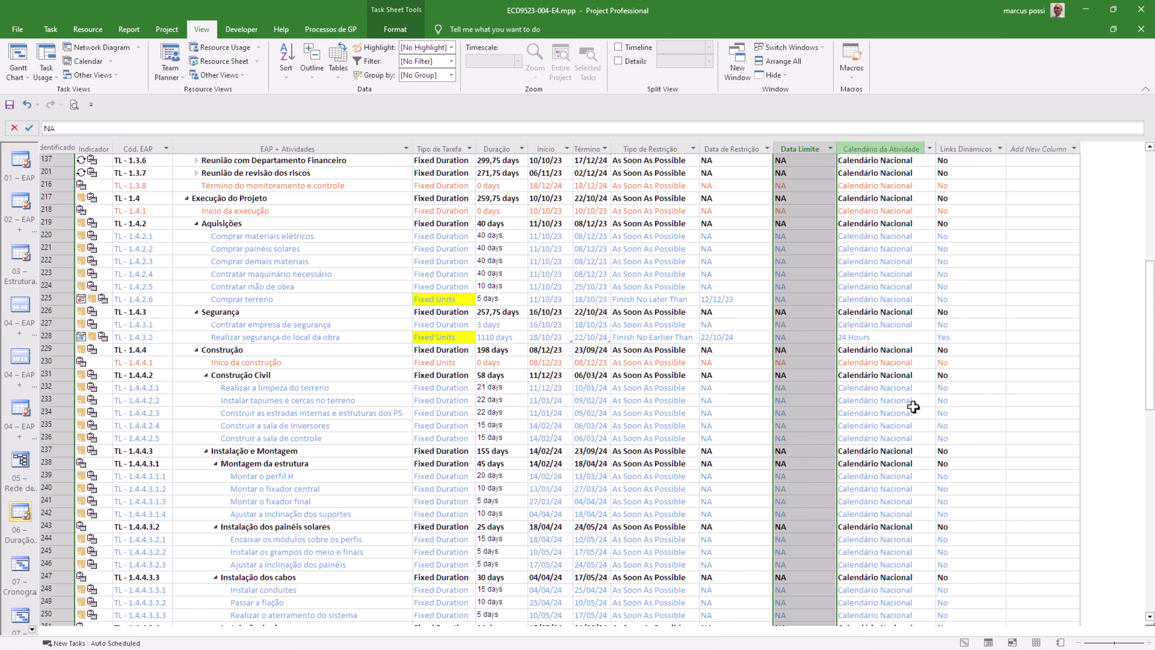
{"action": "left_click", "coordinate": [1021, 351]}
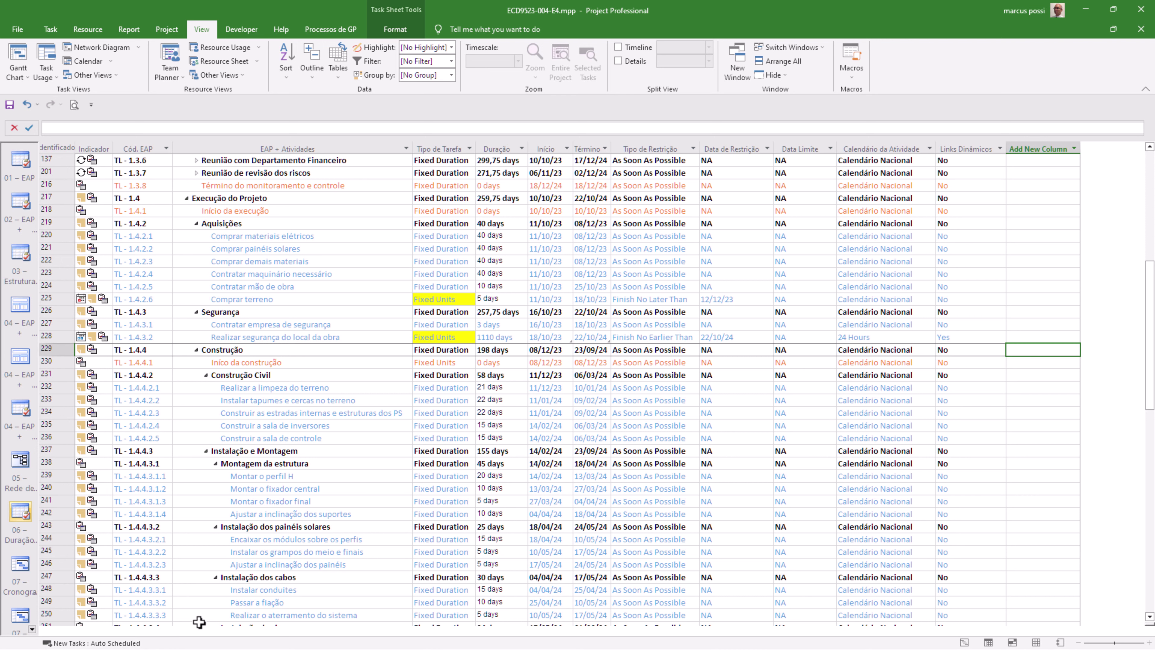
Switch to the exercise guide in PDF24 Reader and read how to create Calendário Nacional, enter holidays as exceptions and set Quarta-feira de Cinzas working times
{"action": "left_click", "coordinate": [634, 642]}
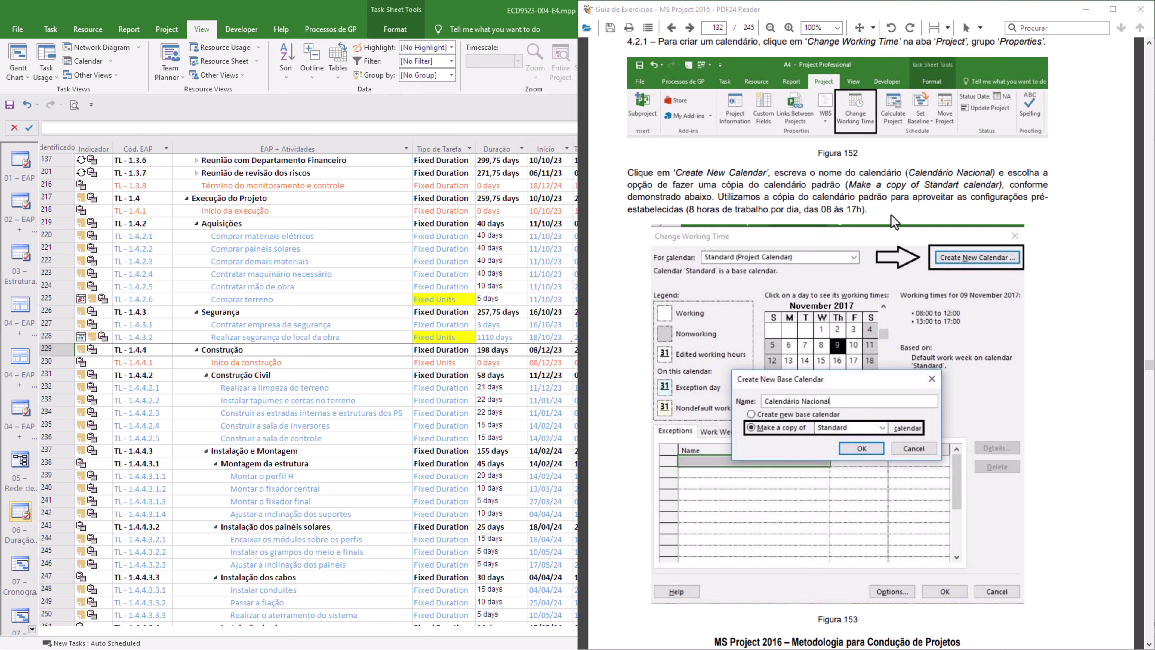
{"action": "scroll", "coordinate": [900, 209], "scroll_direction": "down", "scroll_amount": 10}
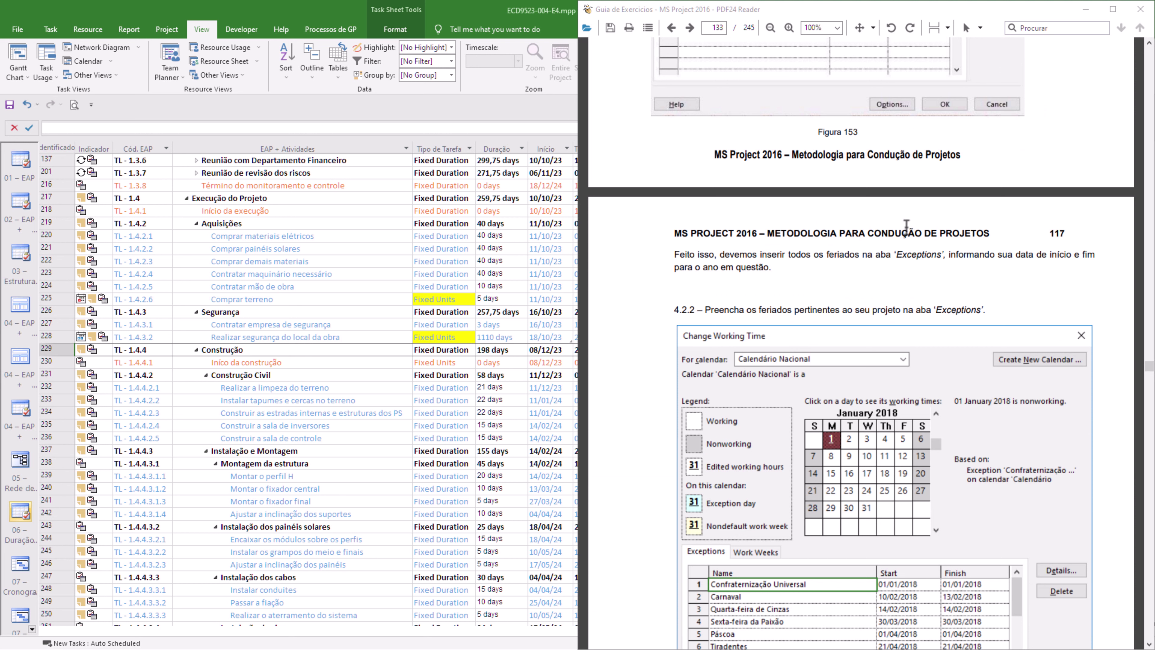
{"action": "scroll", "coordinate": [907, 234], "scroll_direction": "down", "scroll_amount": 3}
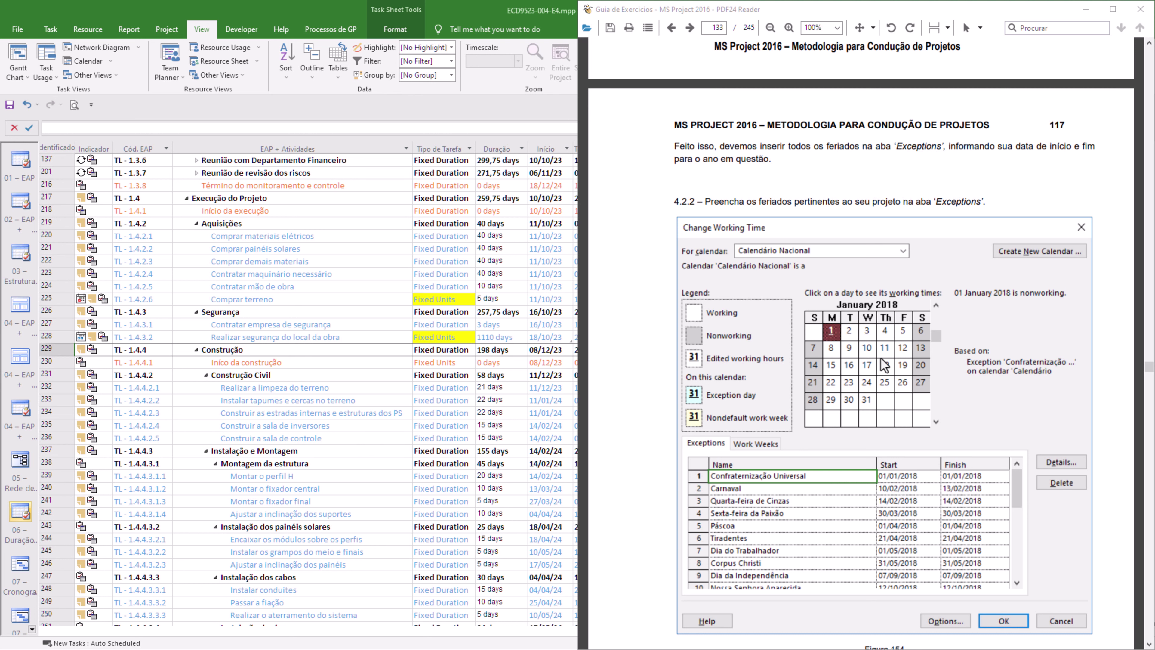
{"action": "scroll", "coordinate": [938, 362], "scroll_direction": "down", "scroll_amount": 3}
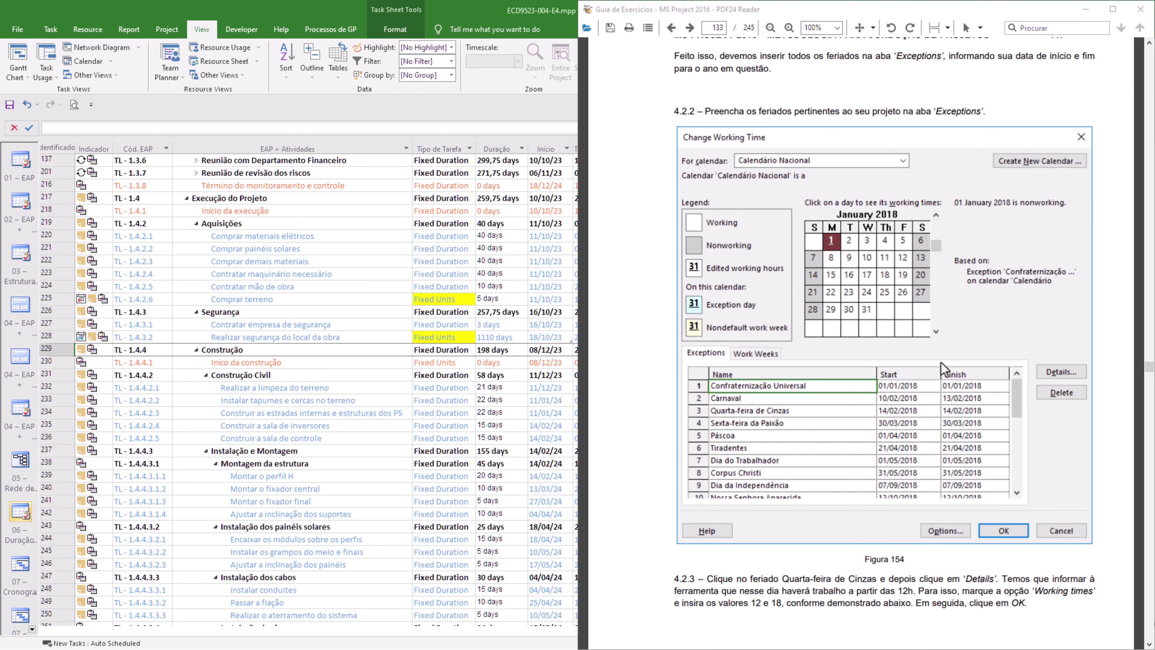
{"action": "scroll", "coordinate": [939, 355], "scroll_direction": "down", "scroll_amount": 10}
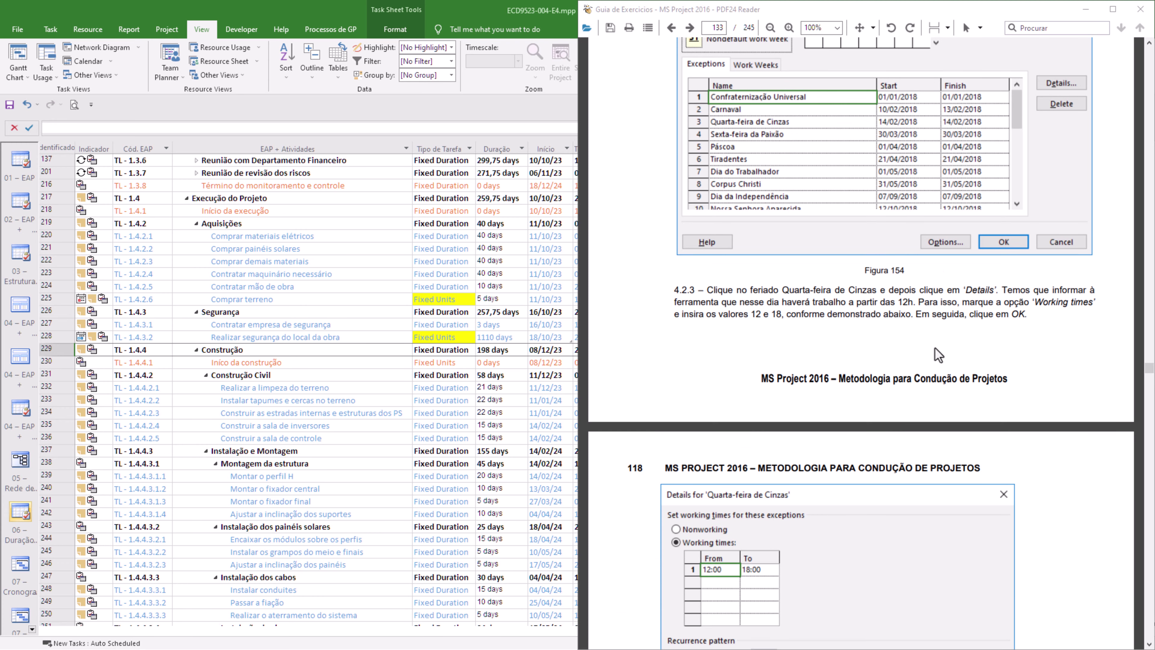
{"action": "scroll", "coordinate": [937, 355], "scroll_direction": "down", "scroll_amount": 8}
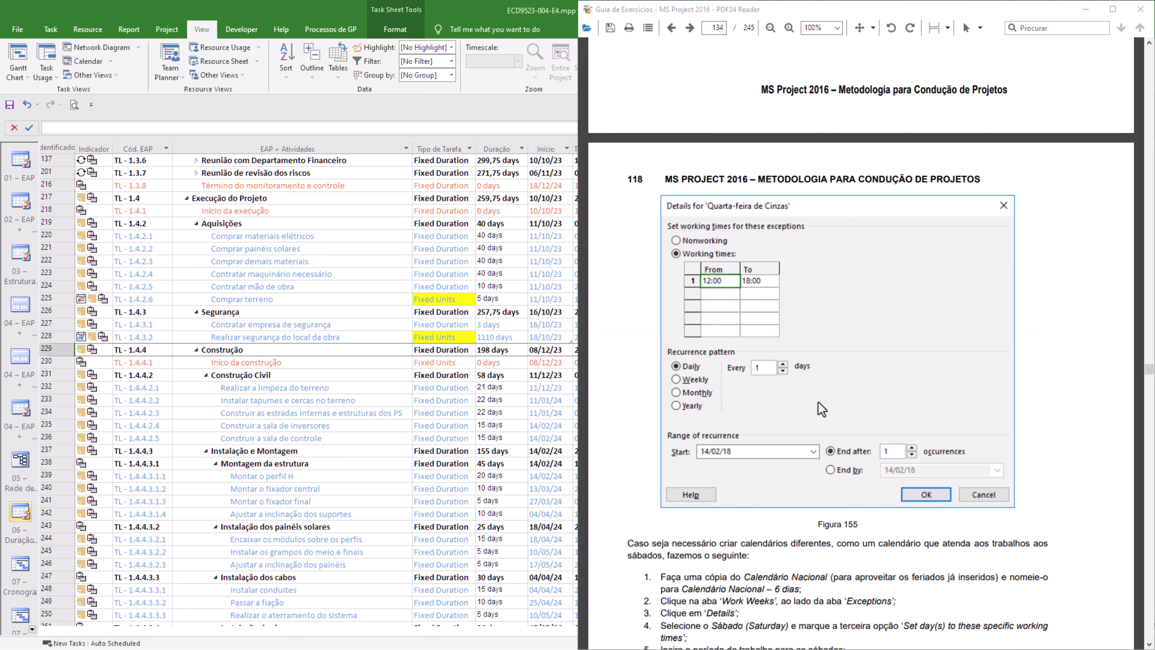
Read the guide's instructions for the Calendário Nacional – 6 dias calendar and for changing task calendars, and return to the schedule in Project
{"action": "scroll", "coordinate": [818, 406], "scroll_direction": "down", "scroll_amount": 8}
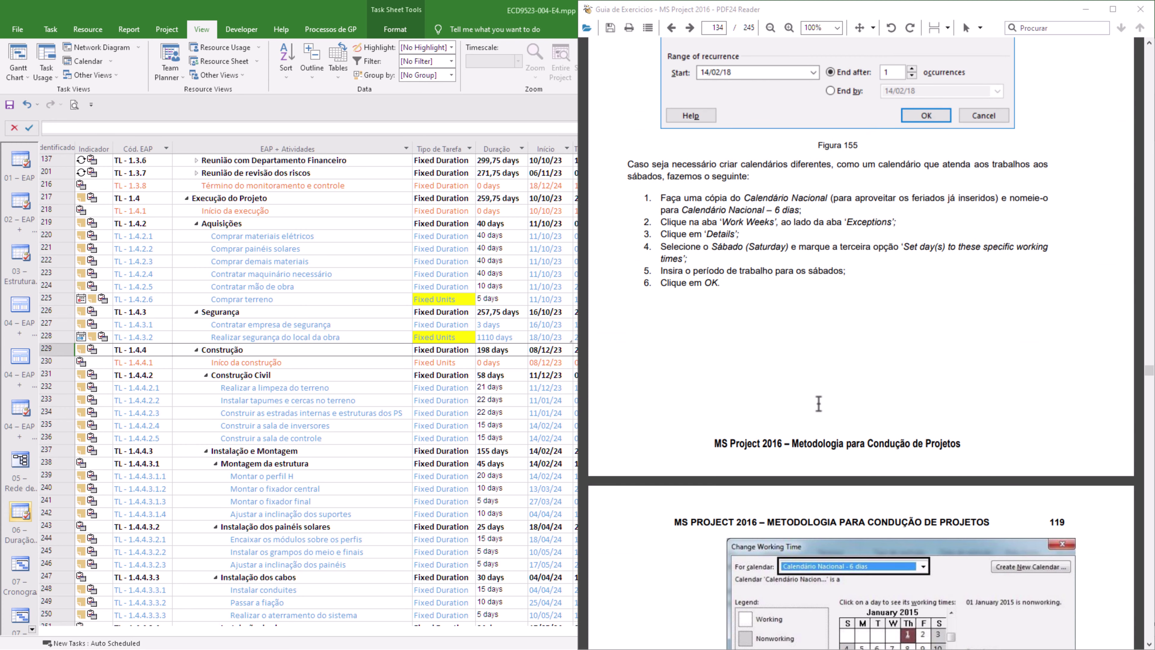
{"action": "scroll", "coordinate": [819, 403], "scroll_direction": "down", "scroll_amount": 5}
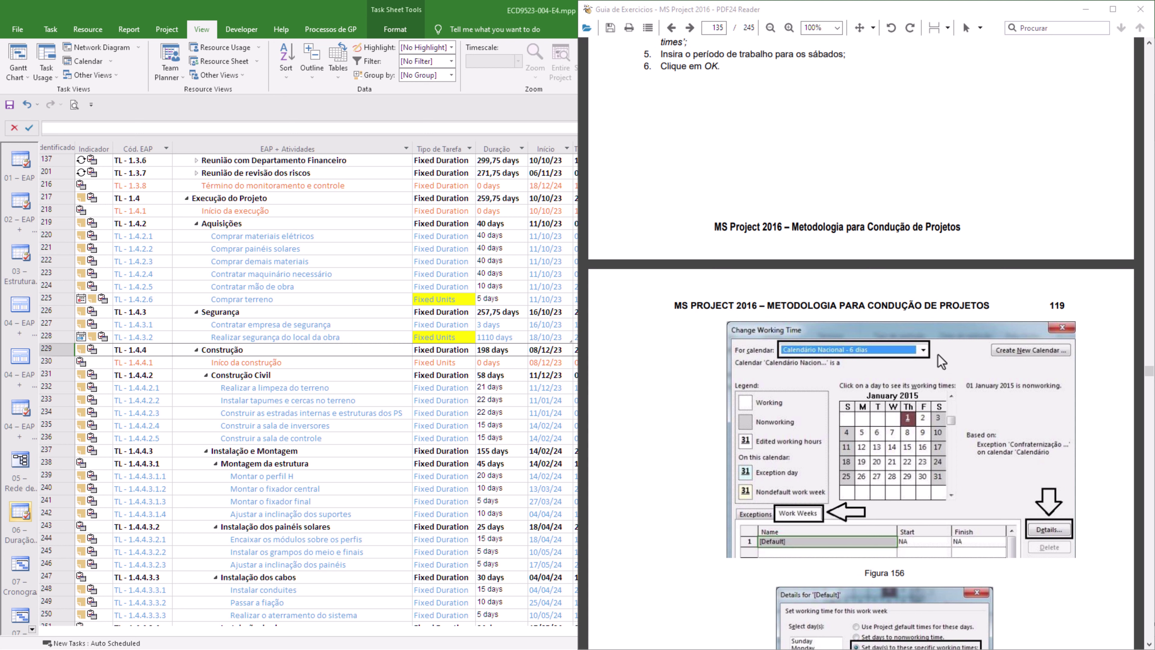
{"action": "scroll", "coordinate": [938, 355], "scroll_direction": "down", "scroll_amount": 3}
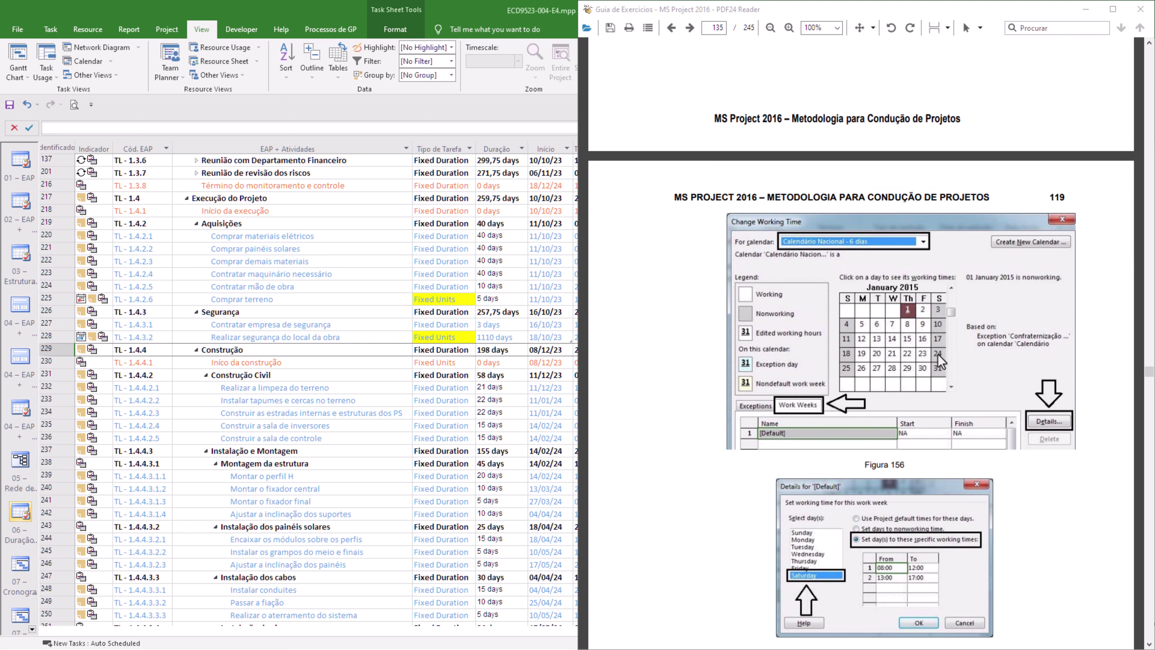
{"action": "scroll", "coordinate": [937, 354], "scroll_direction": "down", "scroll_amount": 15}
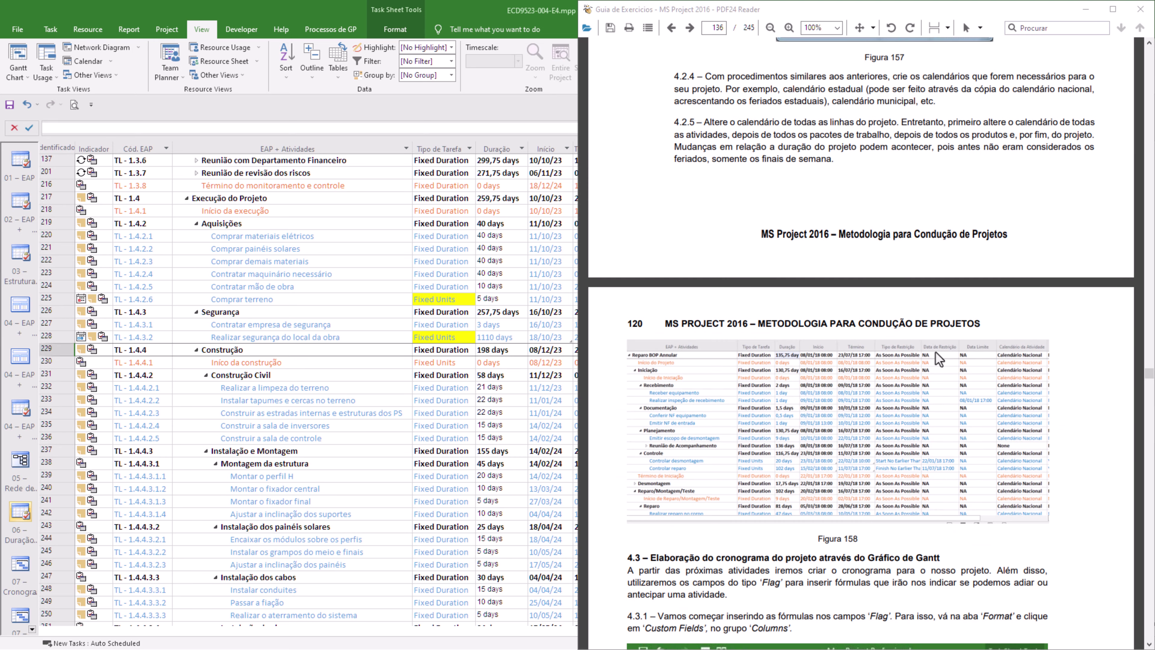
{"action": "scroll", "coordinate": [935, 353], "scroll_direction": "down", "scroll_amount": 3}
{"action": "scroll", "coordinate": [936, 354], "scroll_direction": "down", "scroll_amount": 6}
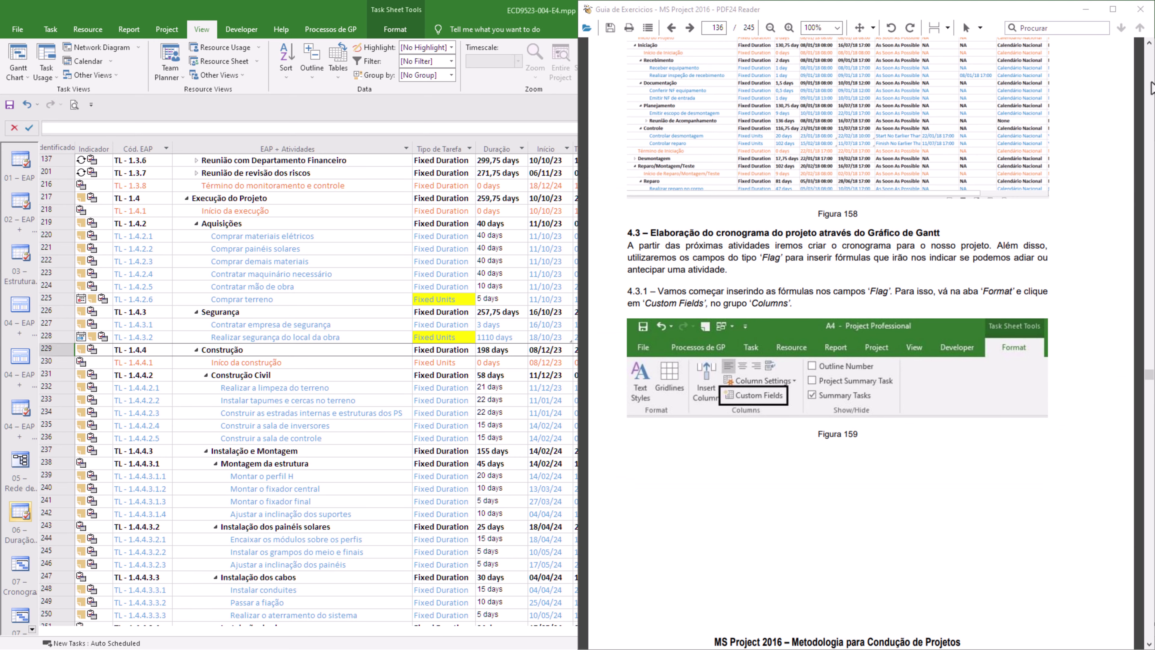
{"action": "left_click", "coordinate": [1085, 9]}
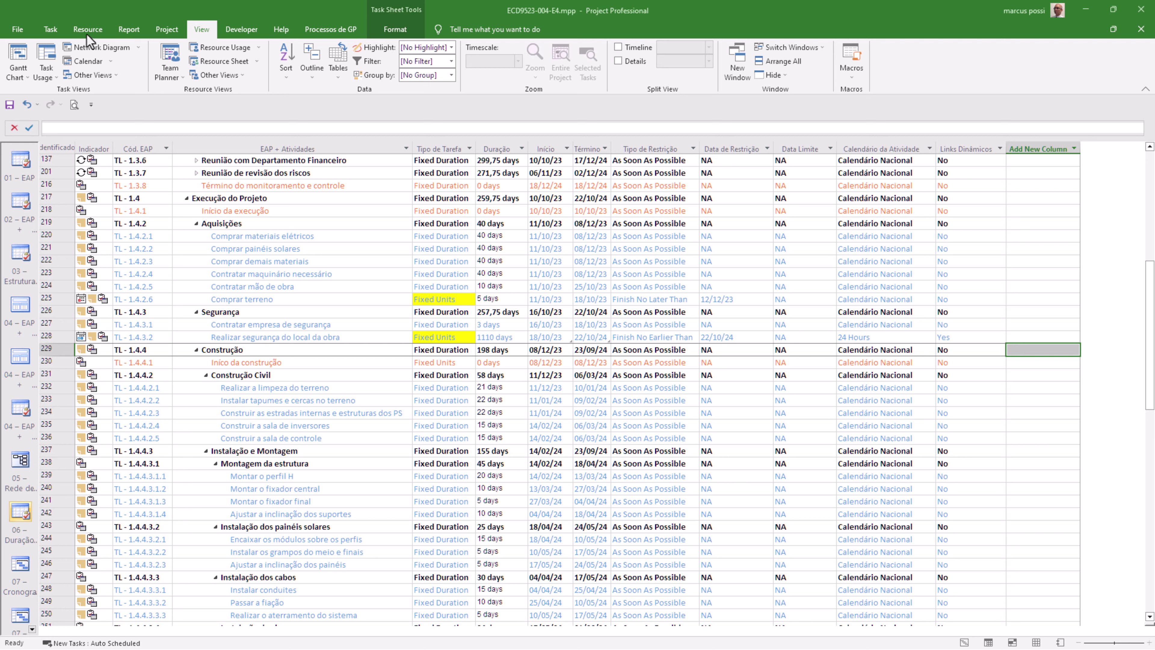
Open the working time settings for Calendário Nacional and view the details of its Tiradentes exception without changing them
{"action": "left_click", "coordinate": [166, 31]}
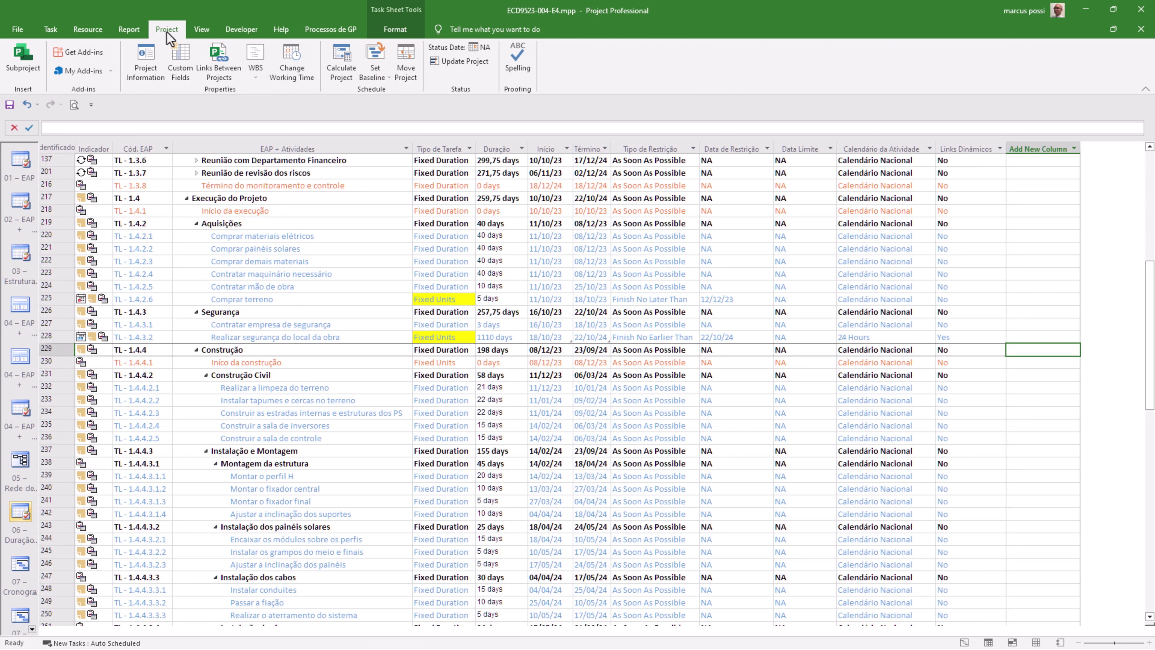
{"action": "left_click", "coordinate": [286, 75]}
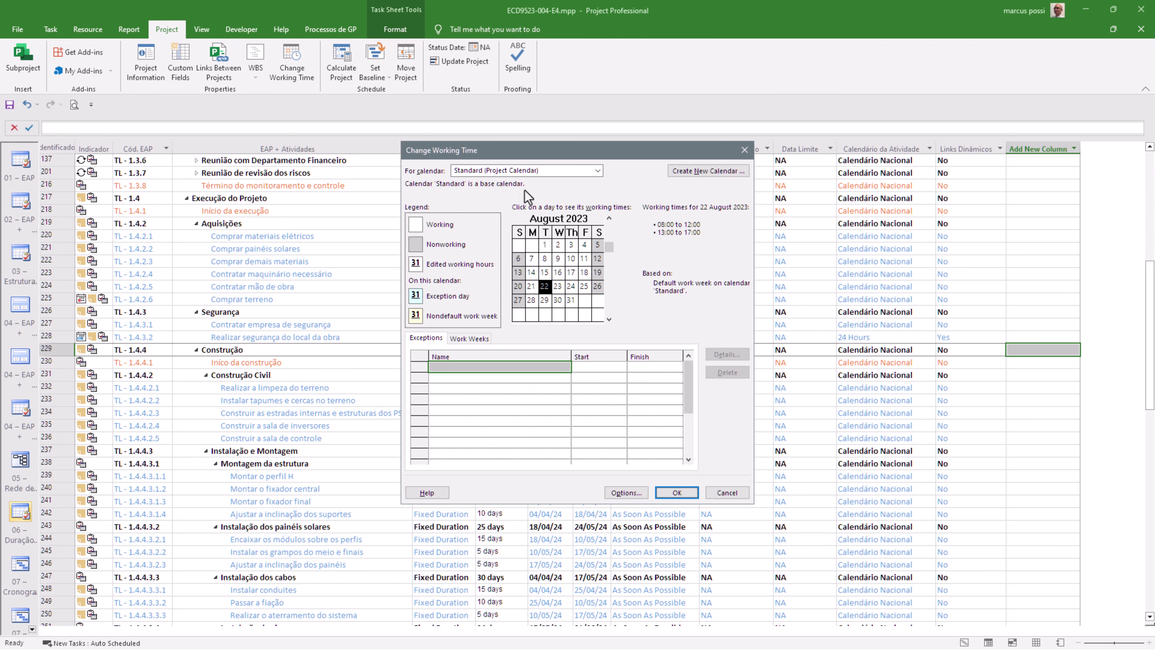
{"action": "left_click", "coordinate": [597, 171]}
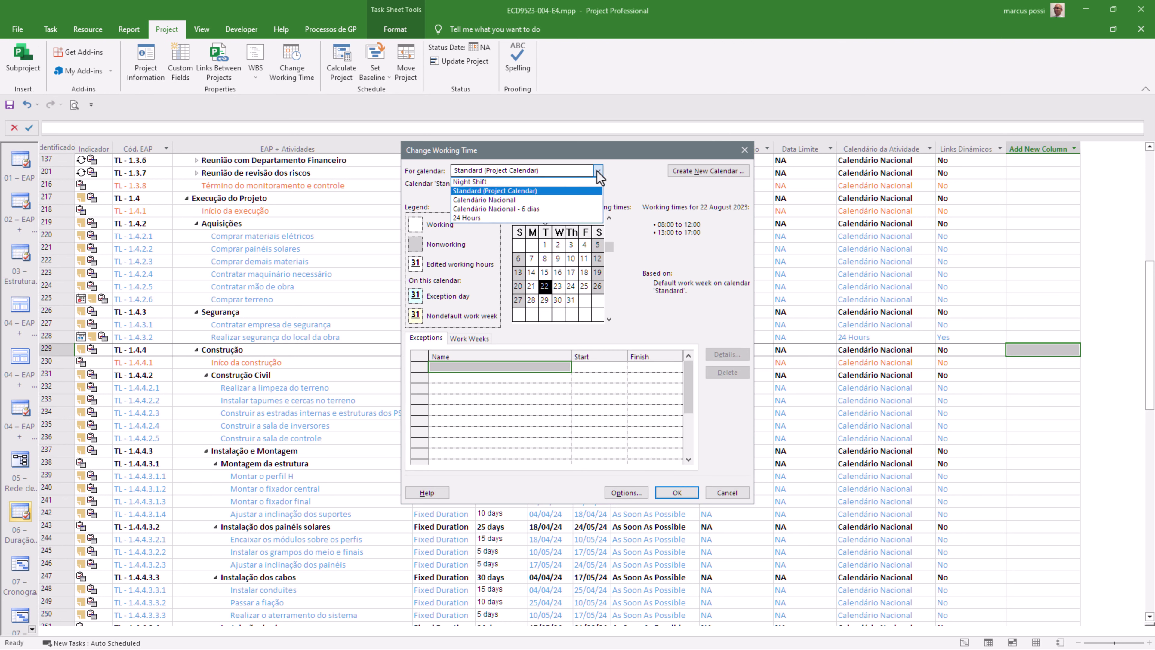
{"action": "left_click", "coordinate": [571, 201]}
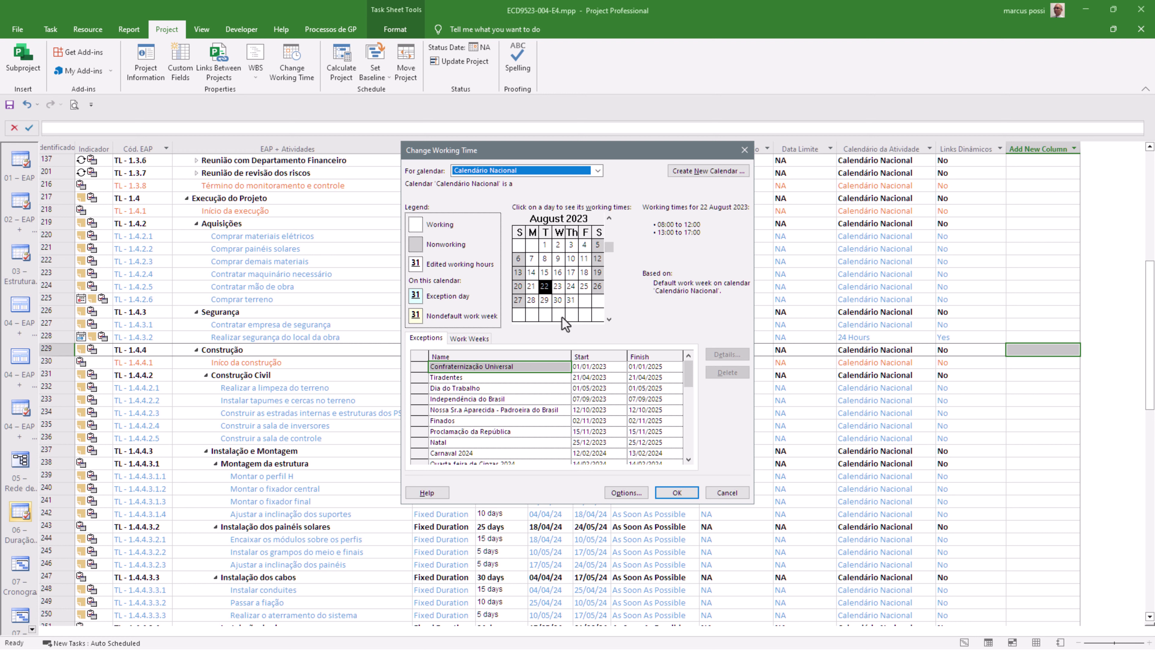
{"action": "left_click", "coordinate": [513, 376]}
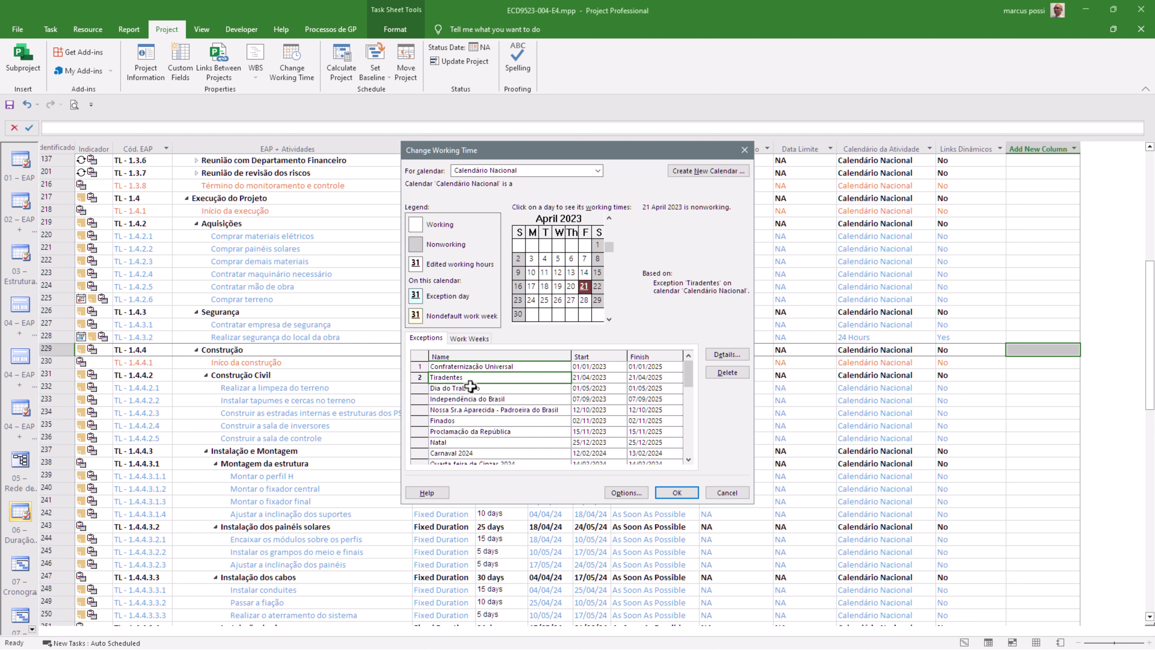
{"action": "left_click", "coordinate": [735, 357]}
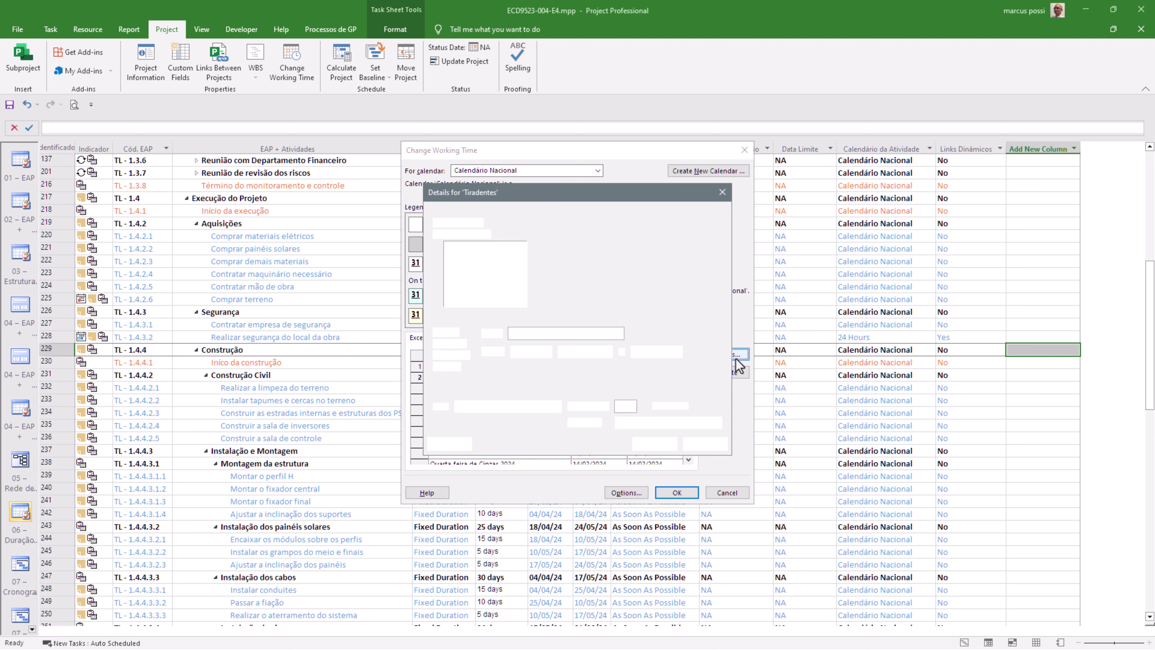
{"action": "left_click_drag", "start_coordinate": [572, 192], "coordinate": [913, 194]}
{"action": "left_click", "coordinate": [1063, 193]}
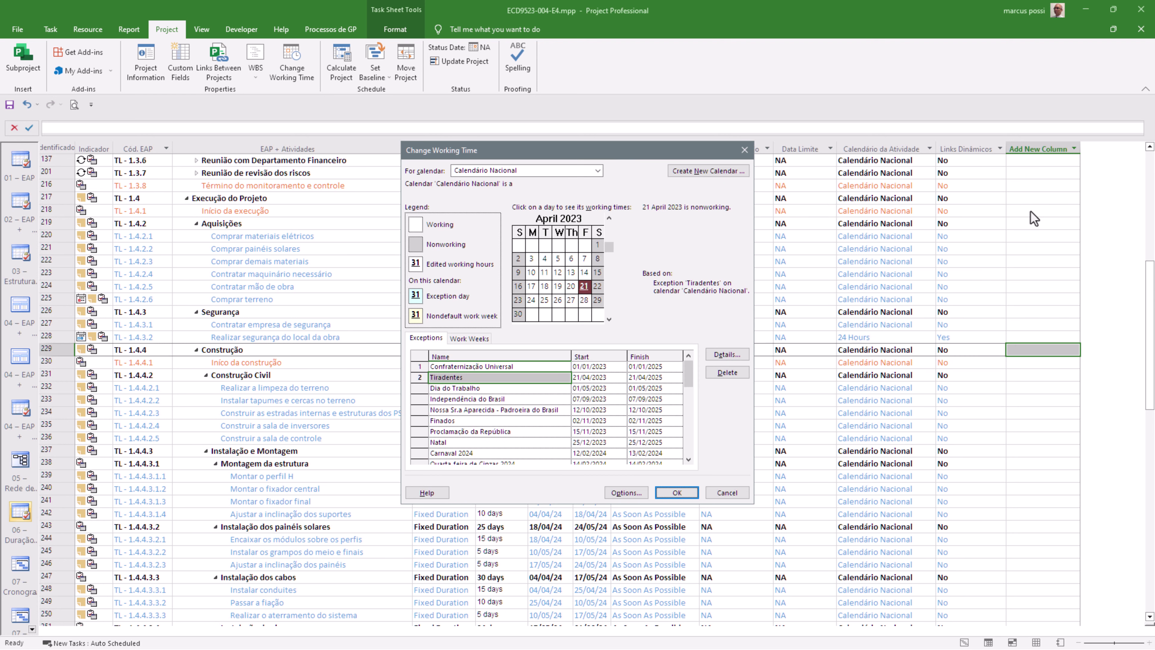
Examine the Natal and Carnaval 2024 exceptions in Calendário Nacional and compare the working times of 12, 13 and 14 February 2024
{"action": "left_click", "coordinate": [460, 444]}
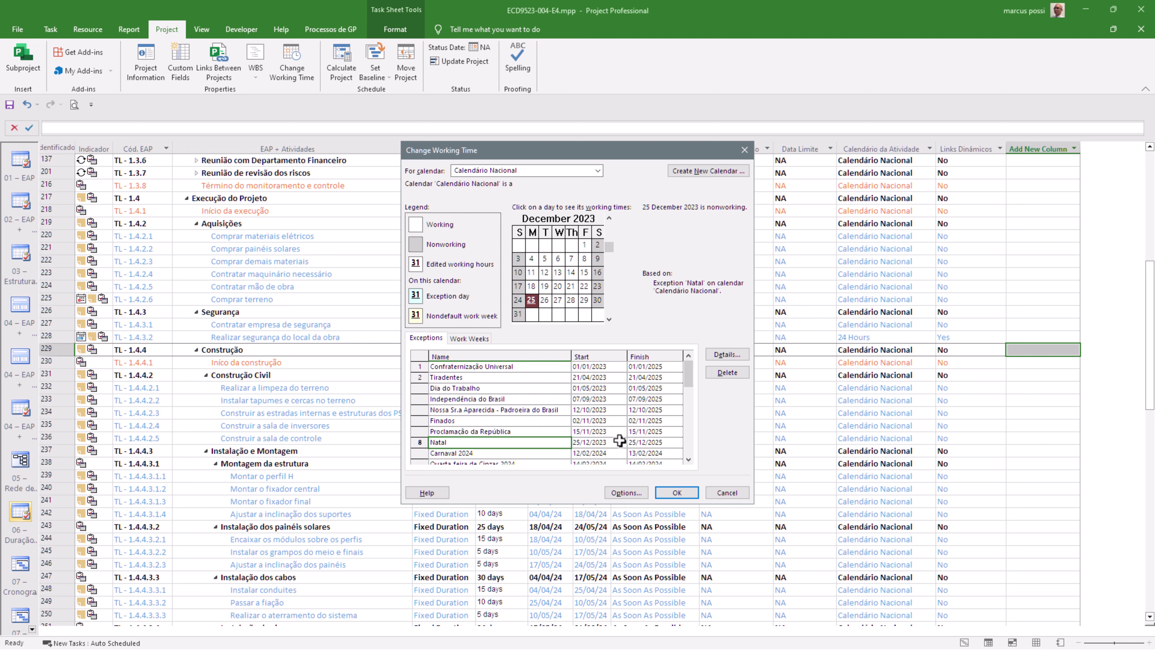
{"action": "left_click", "coordinate": [565, 453]}
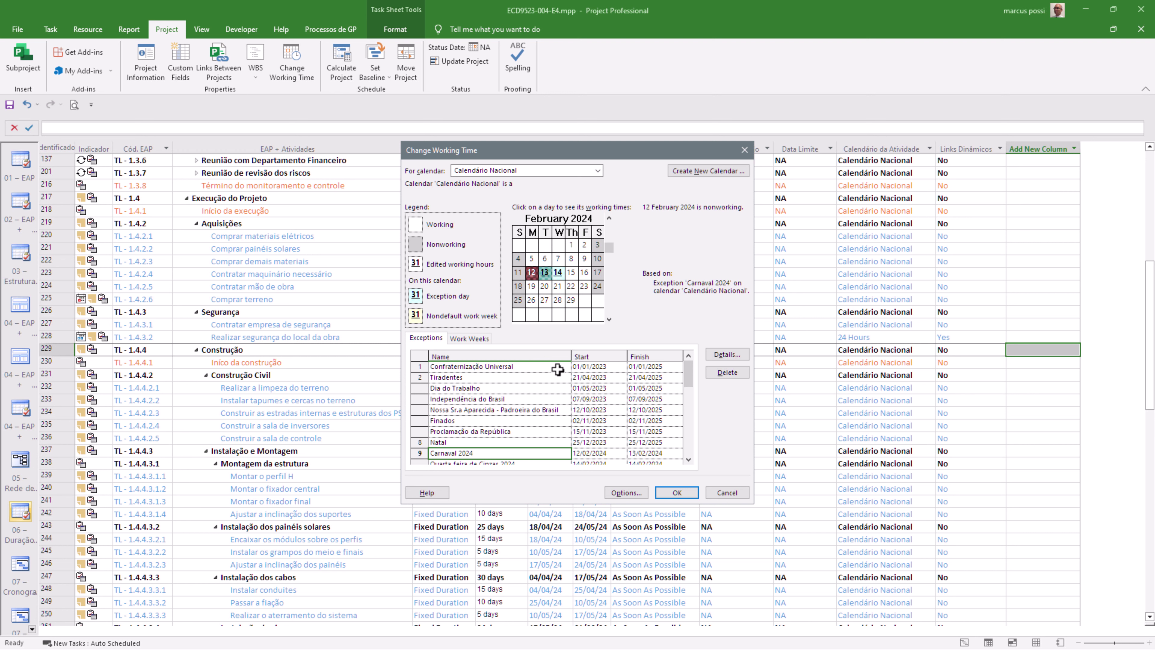
{"action": "left_click", "coordinate": [542, 274]}
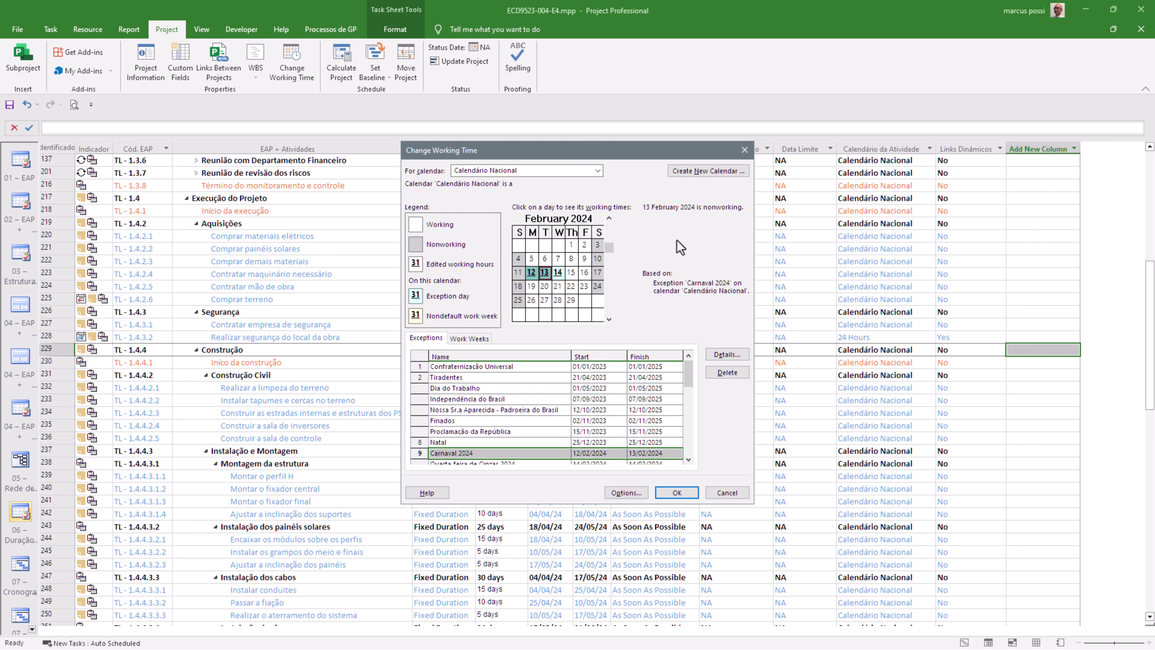
{"action": "left_click", "coordinate": [557, 273]}
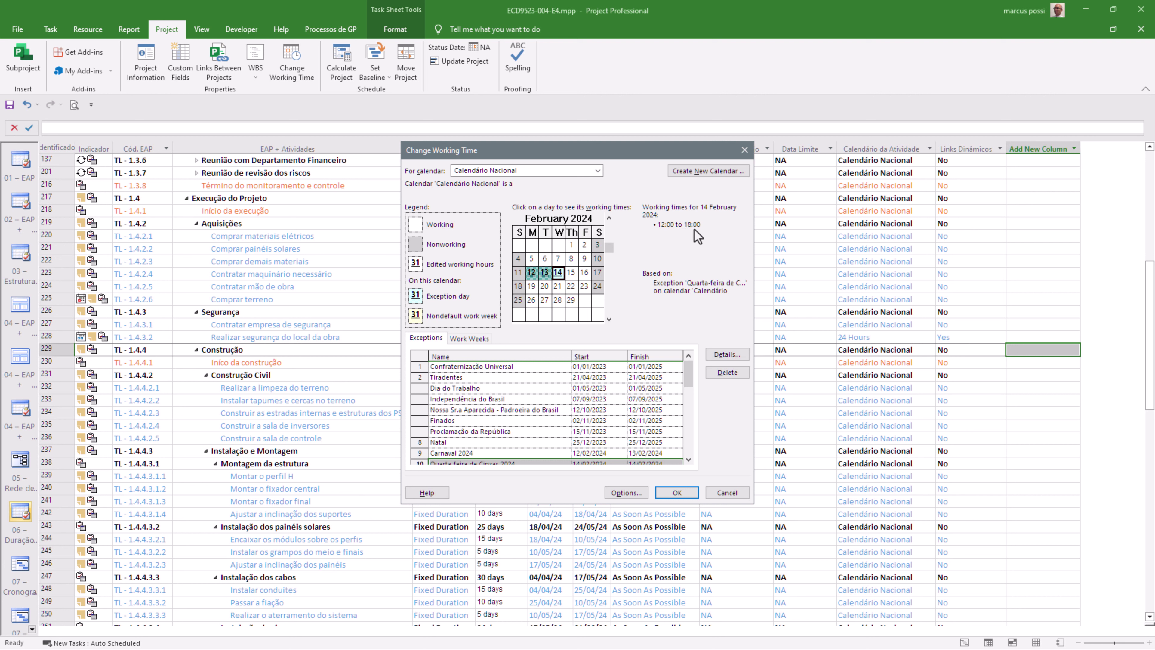
{"action": "left_click", "coordinate": [530, 276]}
{"action": "left_click", "coordinate": [557, 273]}
{"action": "left_click", "coordinate": [546, 276]}
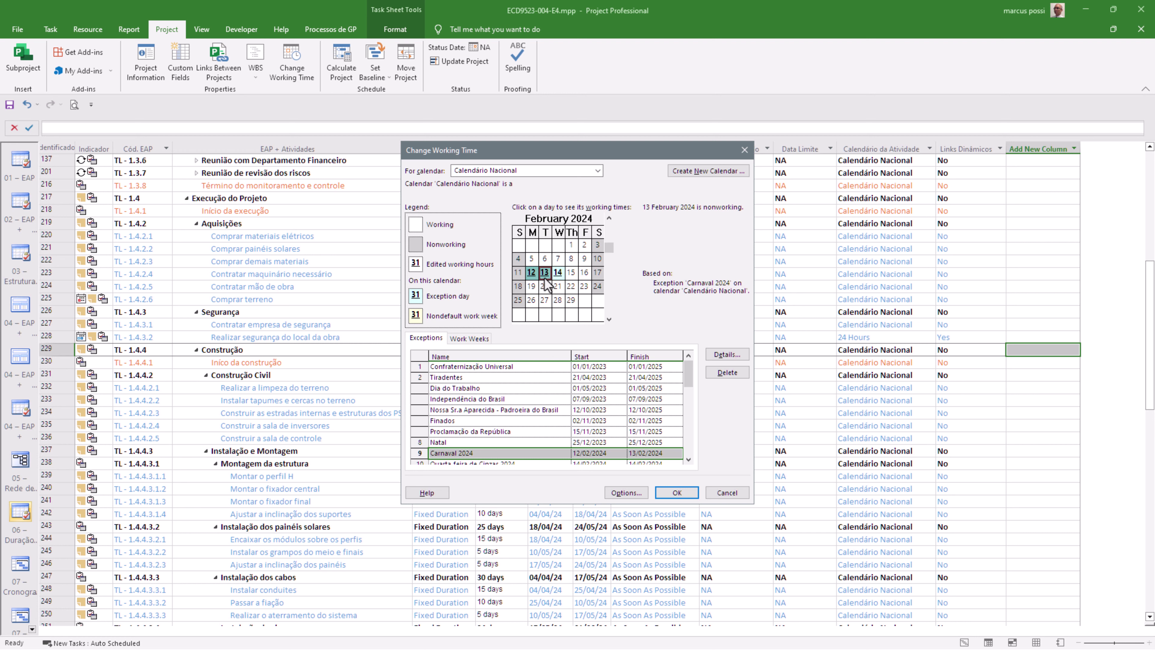
{"action": "left_click", "coordinate": [531, 274]}
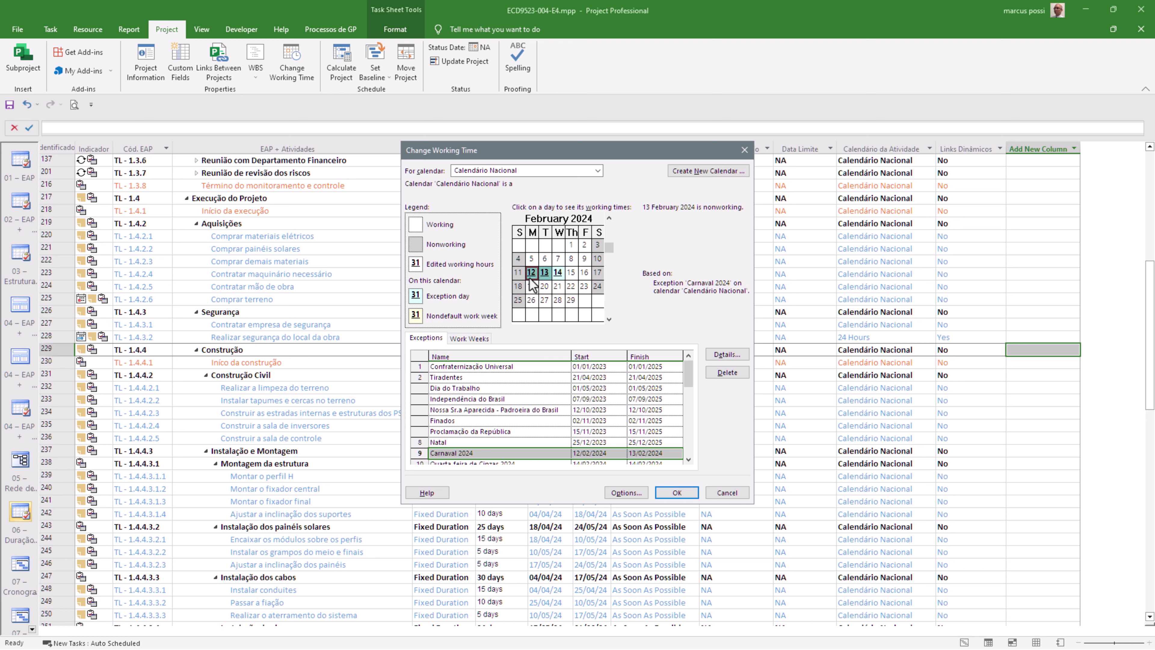
{"action": "left_click", "coordinate": [558, 273]}
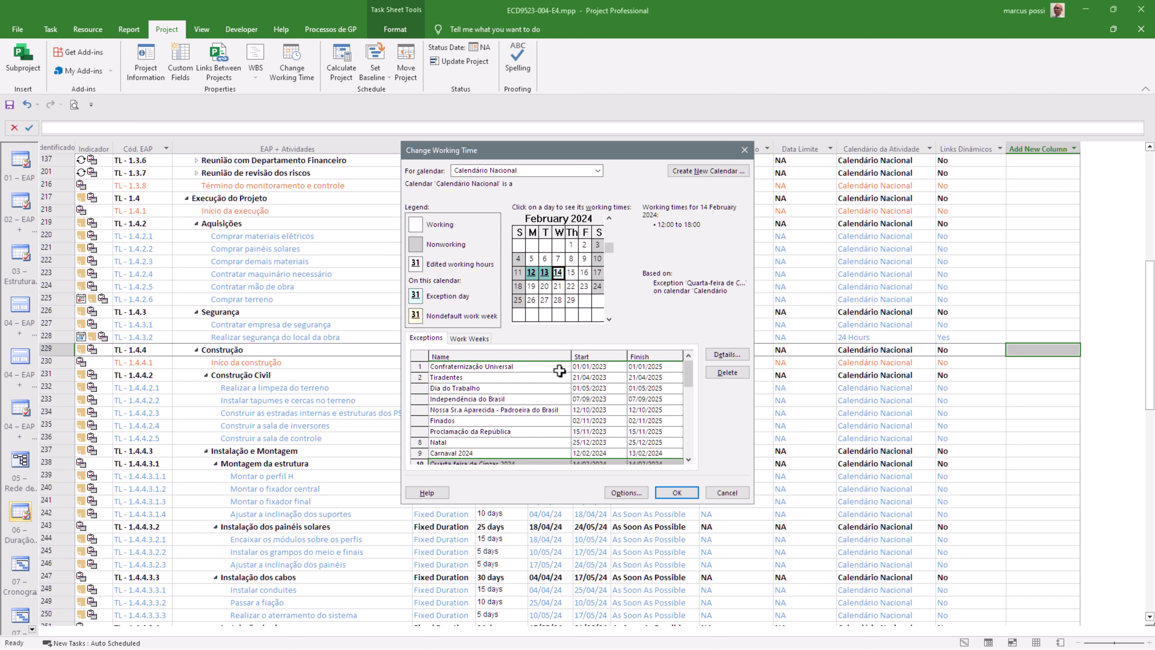
Show the Calendário Nacional - 6 dias calendar and view the details of its Quarta-feira de Cinzas 2024 exception without changing them
{"action": "left_click", "coordinate": [597, 171]}
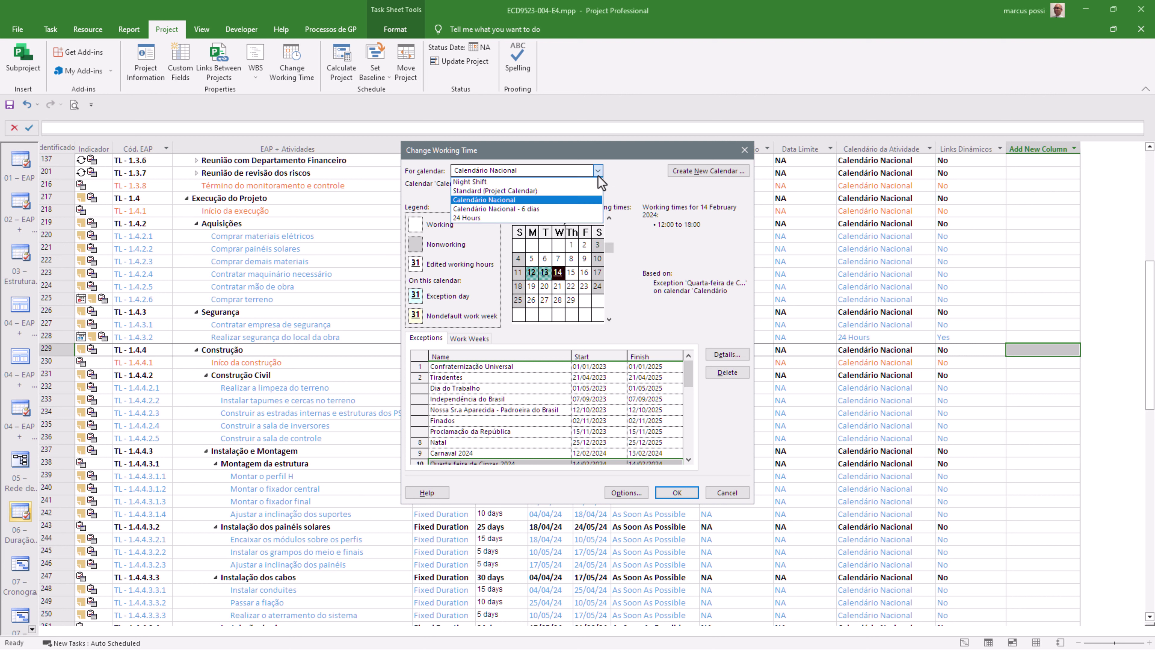
{"action": "left_click", "coordinate": [595, 208]}
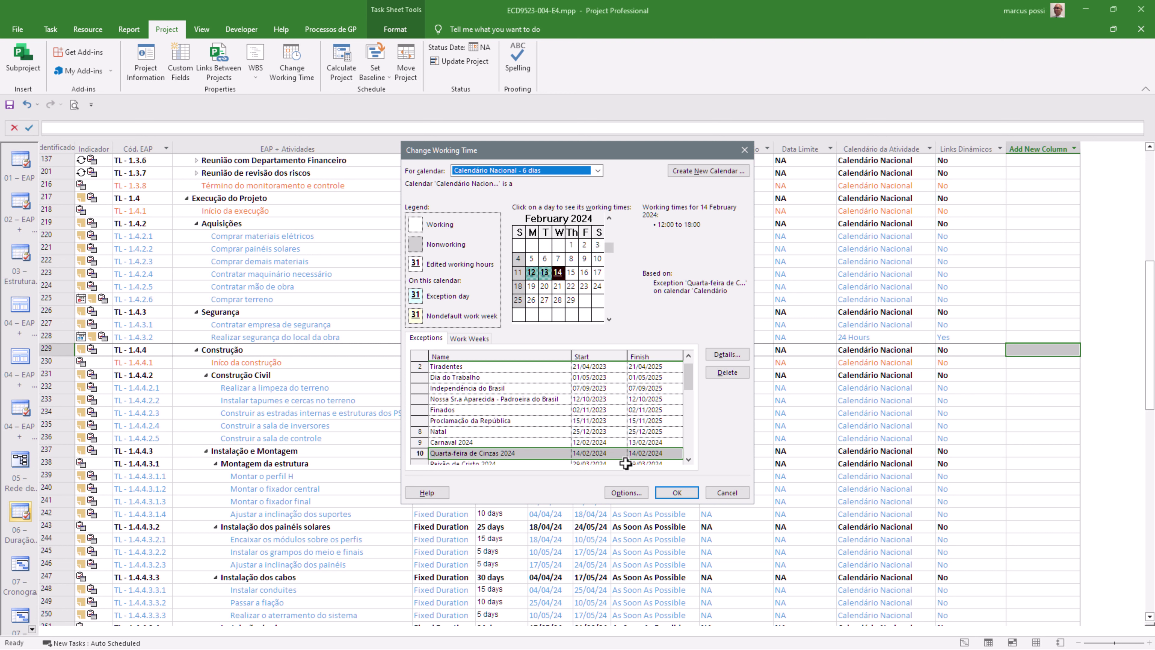
{"action": "left_click", "coordinate": [723, 355]}
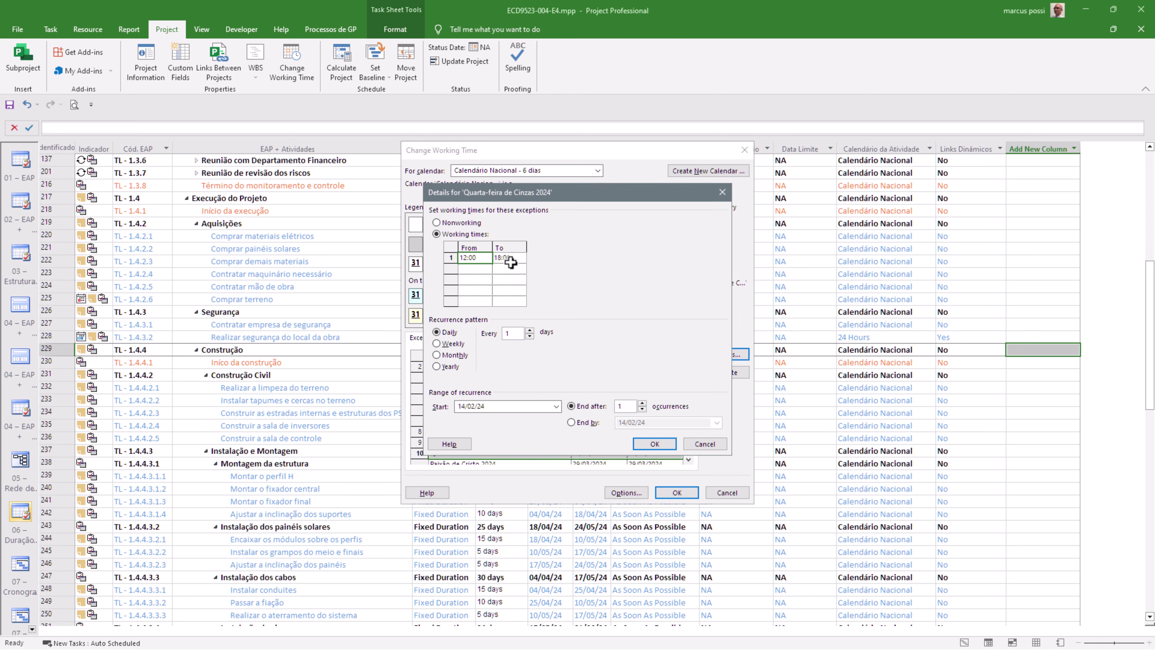
{"action": "left_click", "coordinate": [722, 192]}
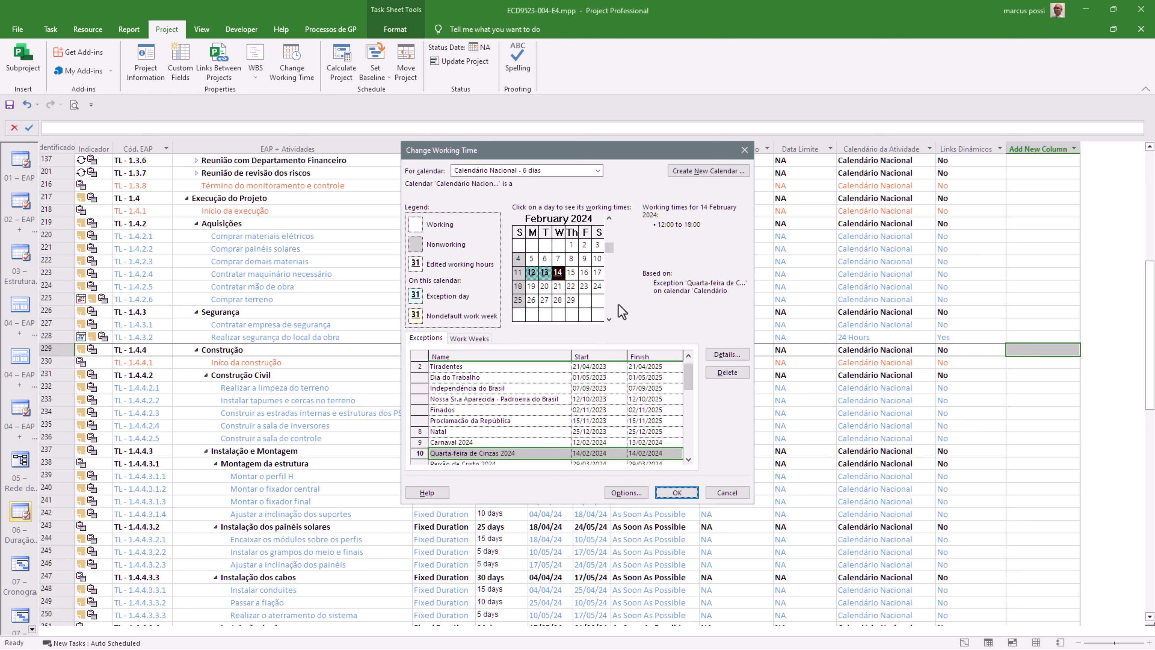
Check the working times of Saturdays 3 and 17 February and of 14 February 2024 in the six-day calendar
{"action": "left_click", "coordinate": [597, 246]}
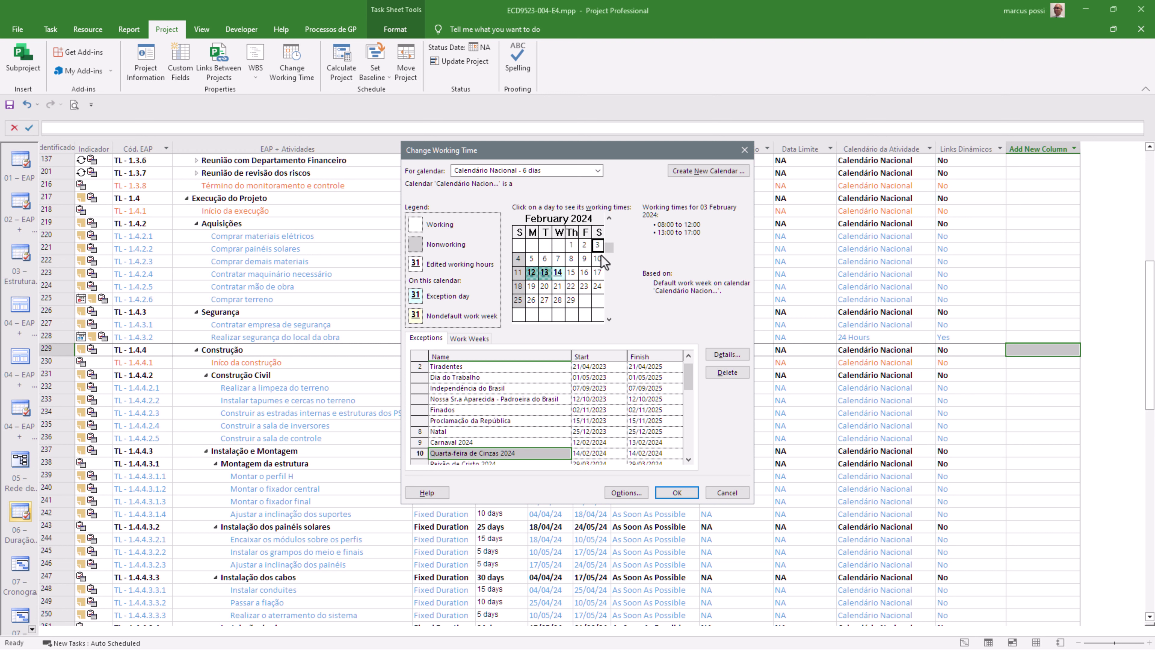
{"action": "left_click", "coordinate": [598, 273]}
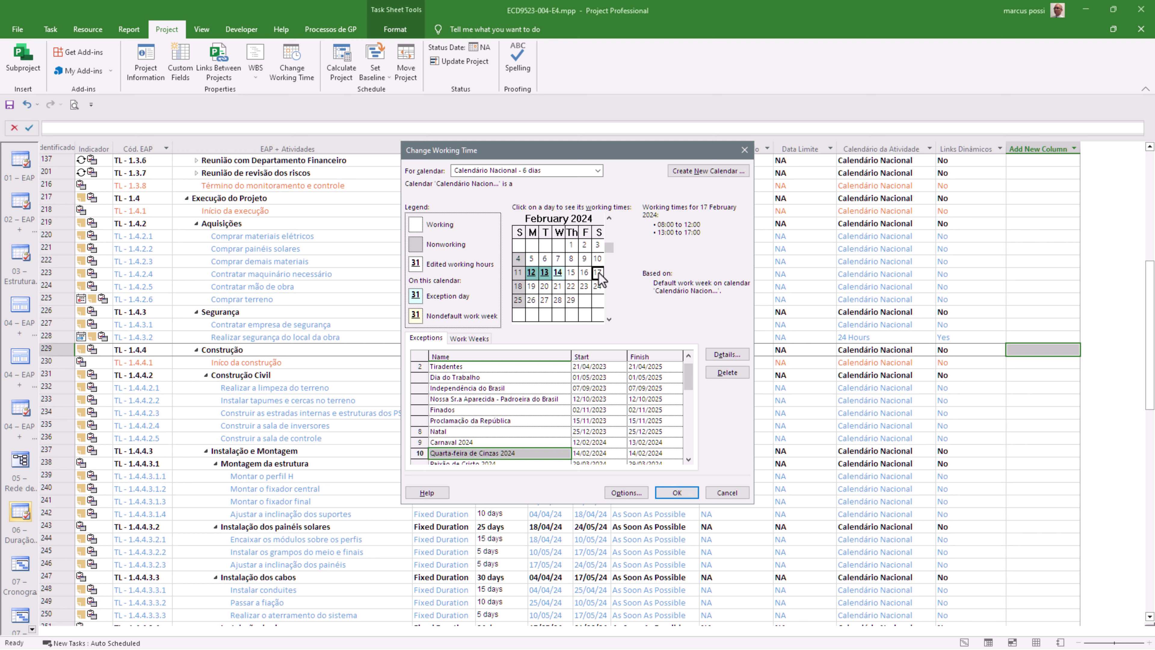
{"action": "left_click", "coordinate": [557, 273]}
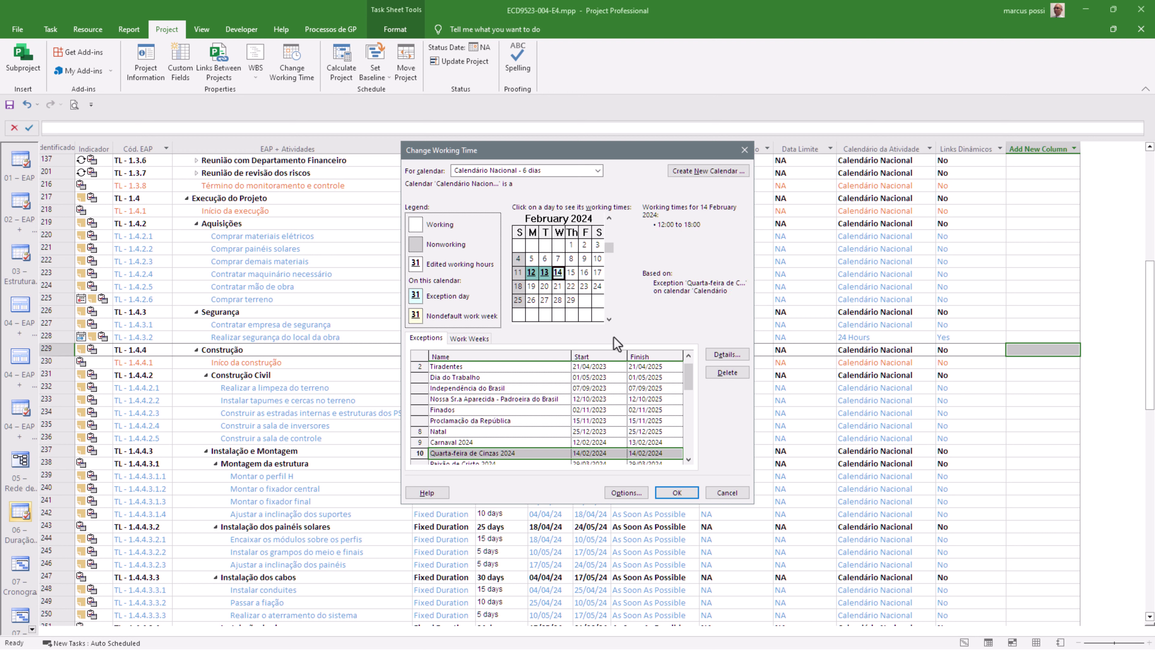
Review the schedule options and which projects their calendar settings can apply to, and leave the working time settings without changing anything
{"action": "left_click", "coordinate": [634, 496]}
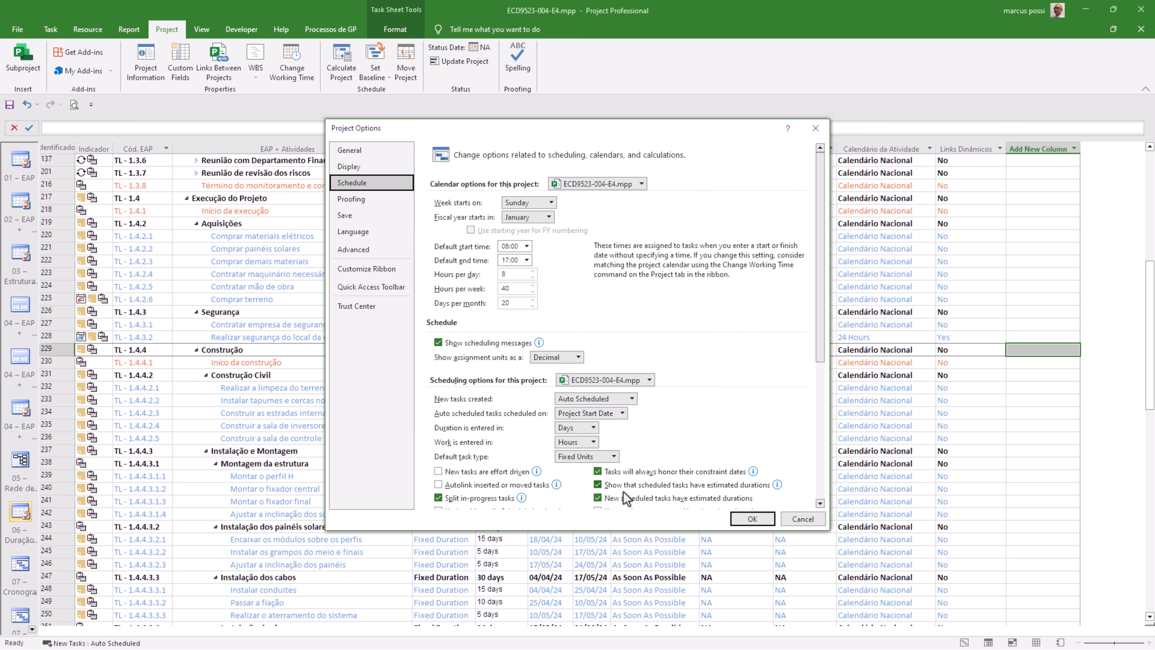
{"action": "left_click_drag", "start_coordinate": [684, 134], "coordinate": [1021, 115]}
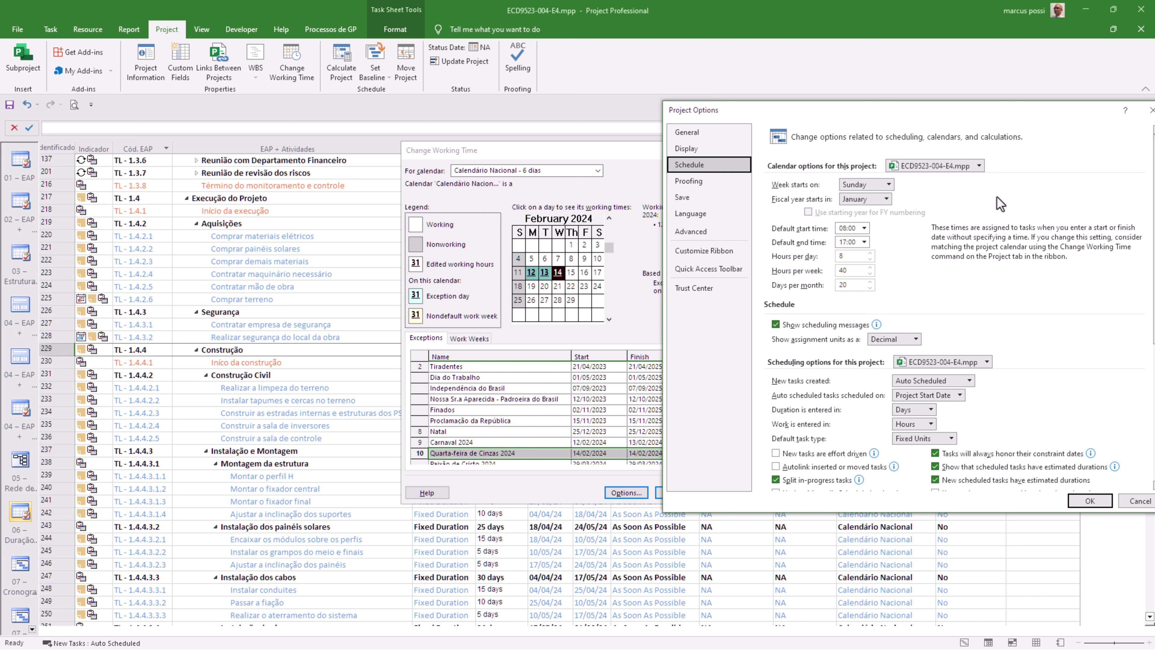
{"action": "left_click", "coordinate": [970, 165]}
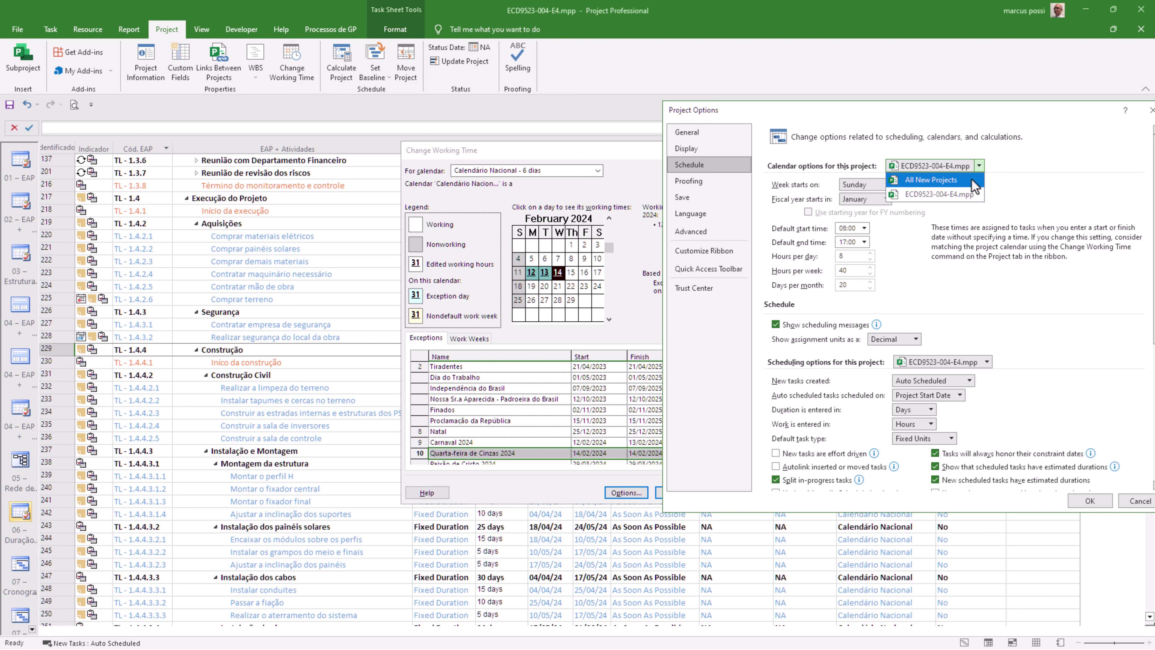
{"action": "left_click", "coordinate": [1044, 194]}
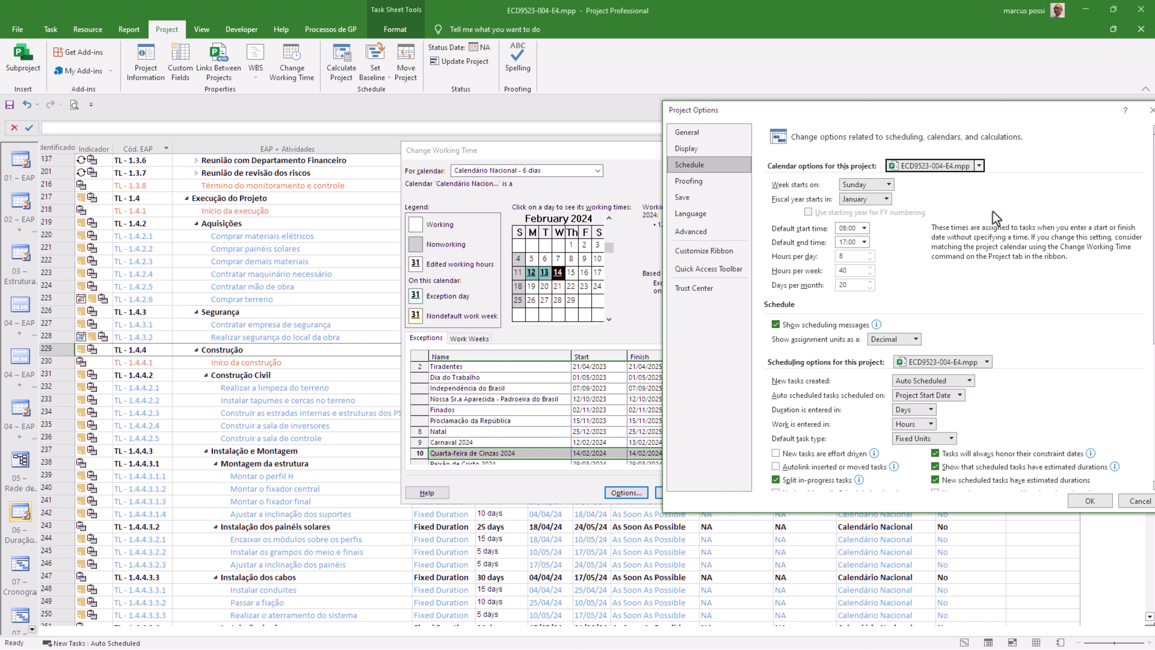
{"action": "left_click", "coordinate": [1090, 501]}
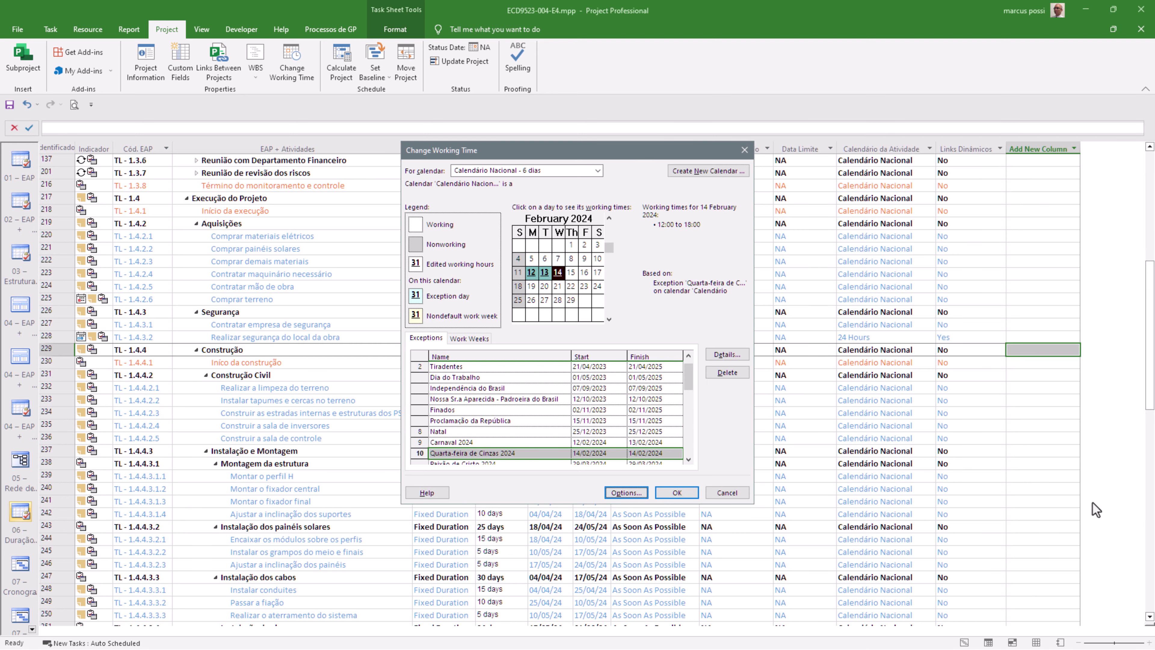
{"action": "left_click", "coordinate": [728, 493]}
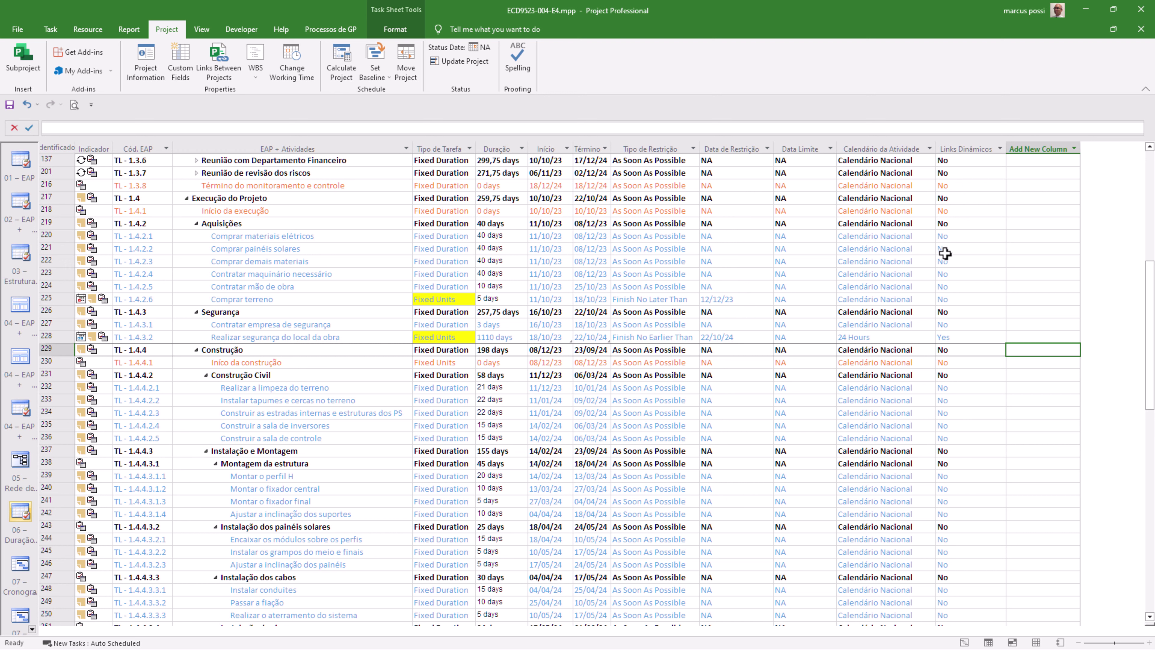
Scan the dynamic links column through the execution and closing tasks and select its value for Realizar segurança do local da obra
{"action": "scroll", "coordinate": [972, 301], "scroll_direction": "down", "scroll_amount": 10}
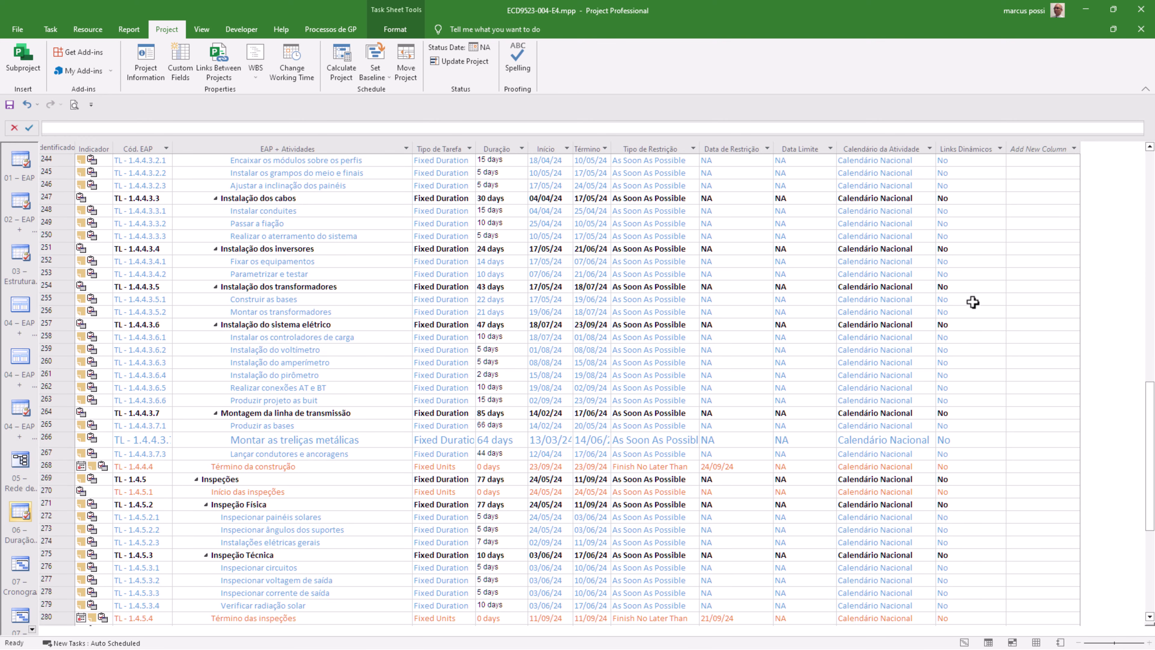
{"action": "scroll", "coordinate": [972, 302], "scroll_direction": "down", "scroll_amount": 6}
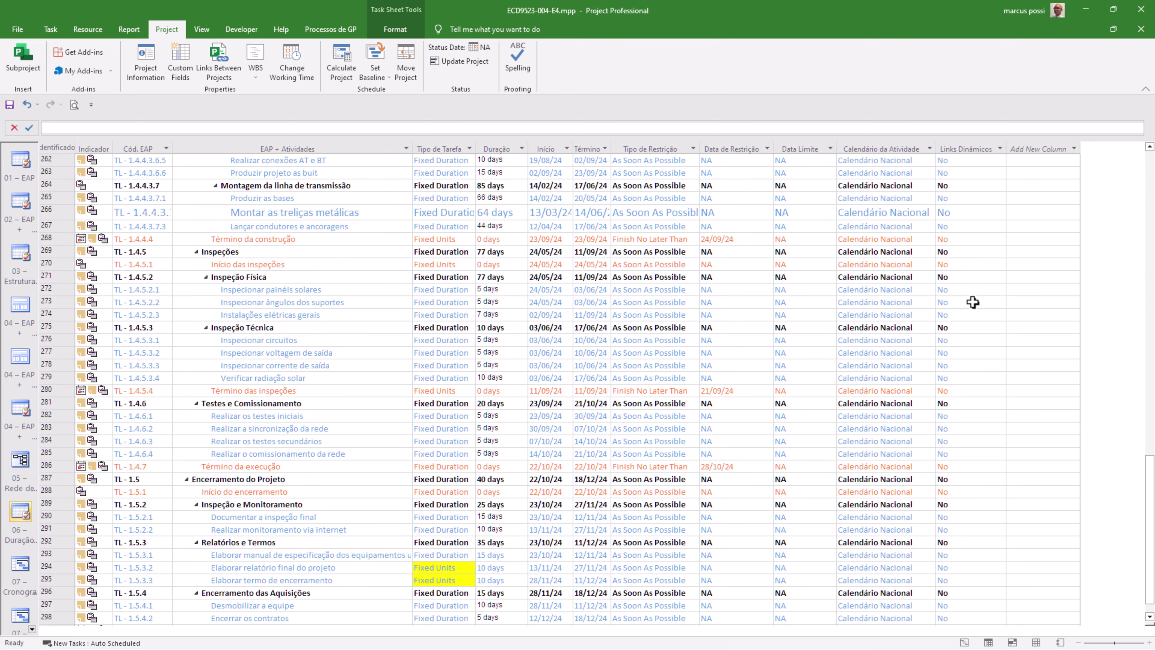
{"action": "scroll", "coordinate": [972, 302], "scroll_direction": "up", "scroll_amount": 15}
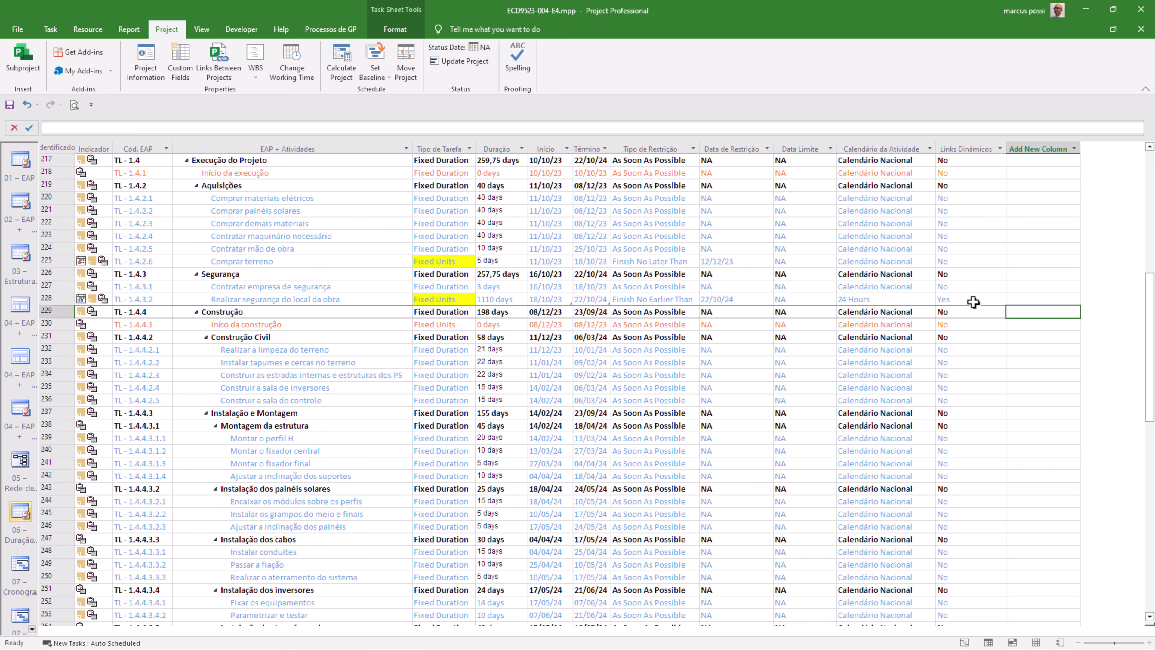
{"action": "left_click", "coordinate": [967, 302]}
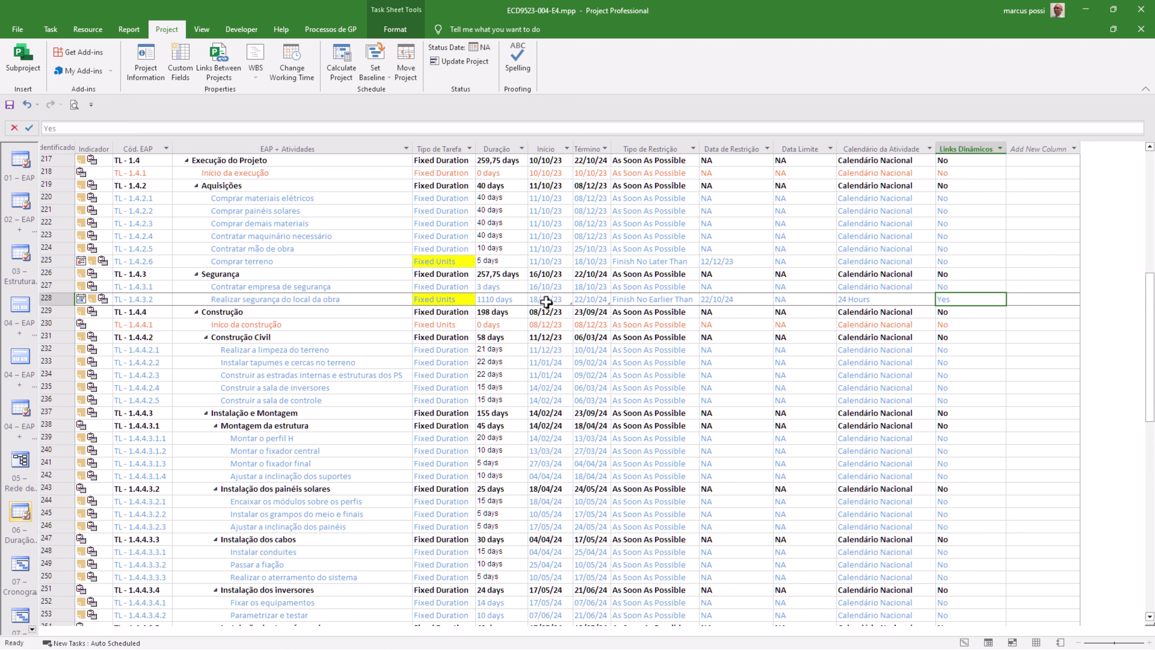
Trace the linked start and finish dates of Realizar segurança do local da obra to their source tasks
{"action": "left_click", "coordinate": [572, 305]}
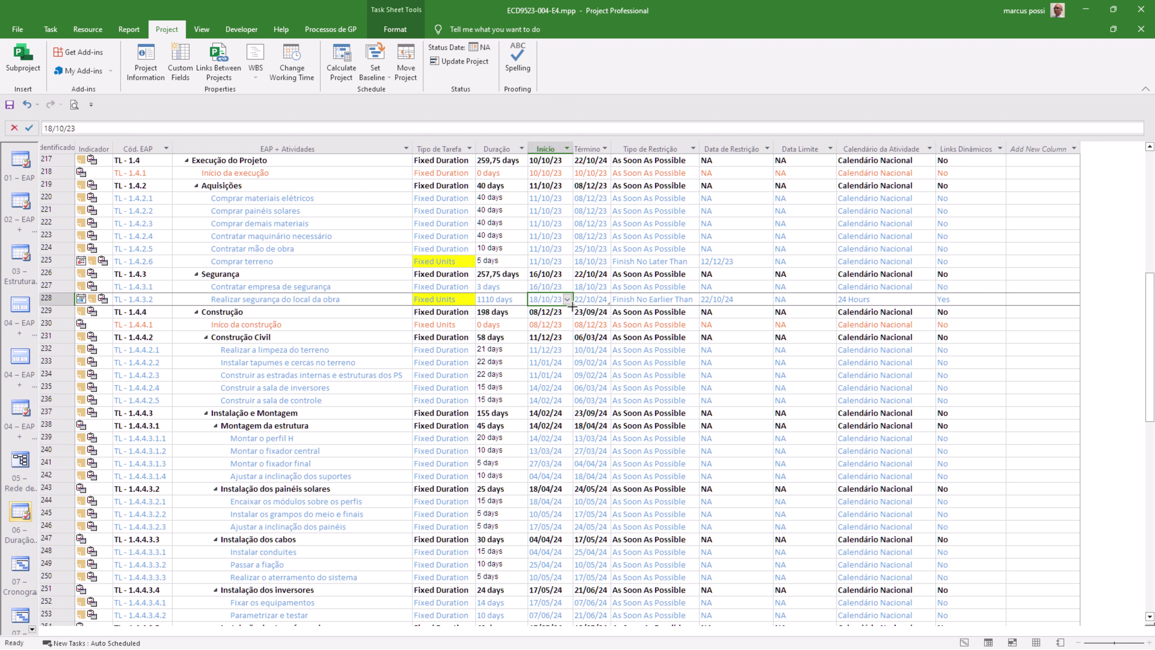
{"action": "left_click", "coordinate": [576, 334]}
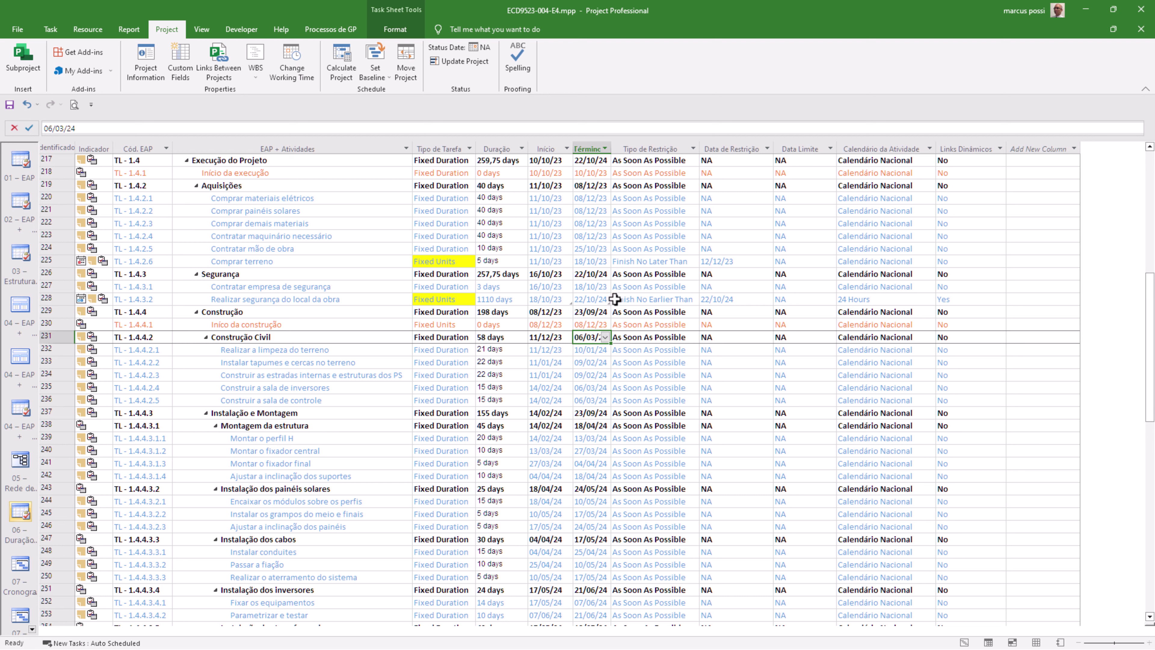
{"action": "left_click", "coordinate": [592, 301]}
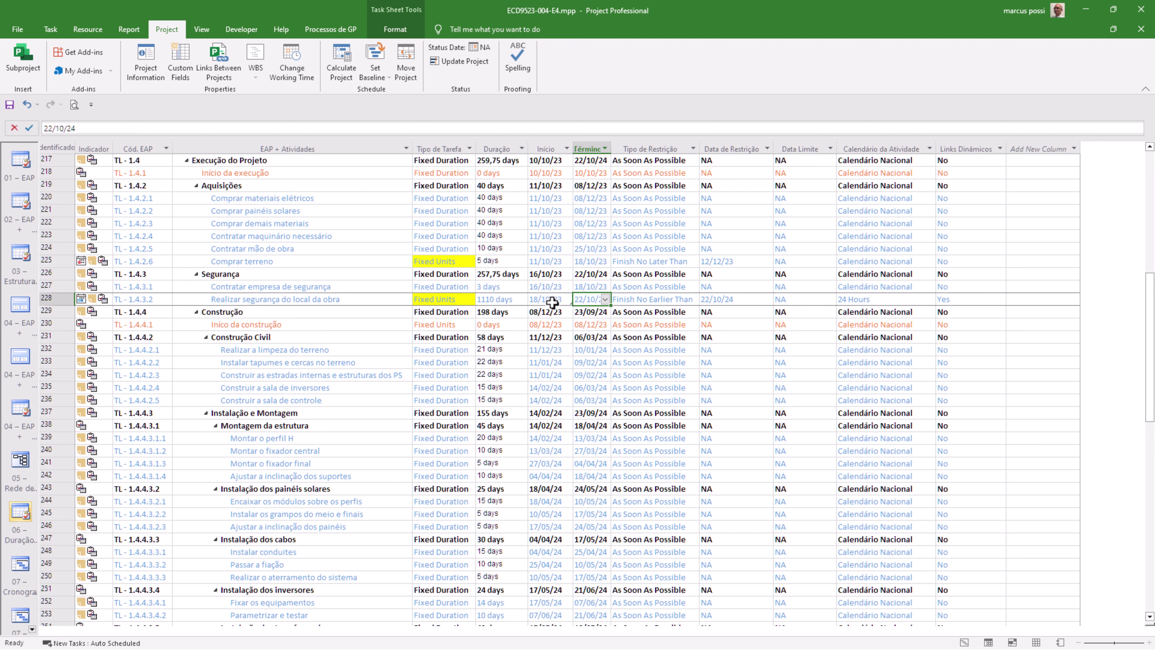
{"action": "left_click", "coordinate": [552, 303]}
{"action": "left_click", "coordinate": [553, 336]}
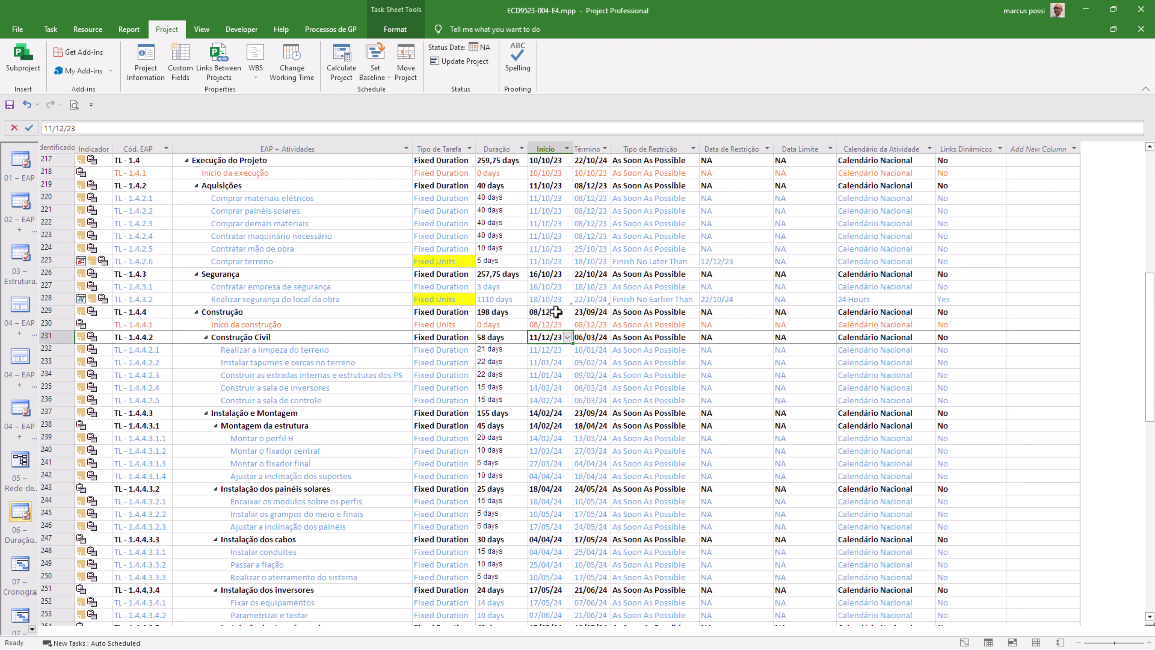
{"action": "left_click", "coordinate": [544, 299]}
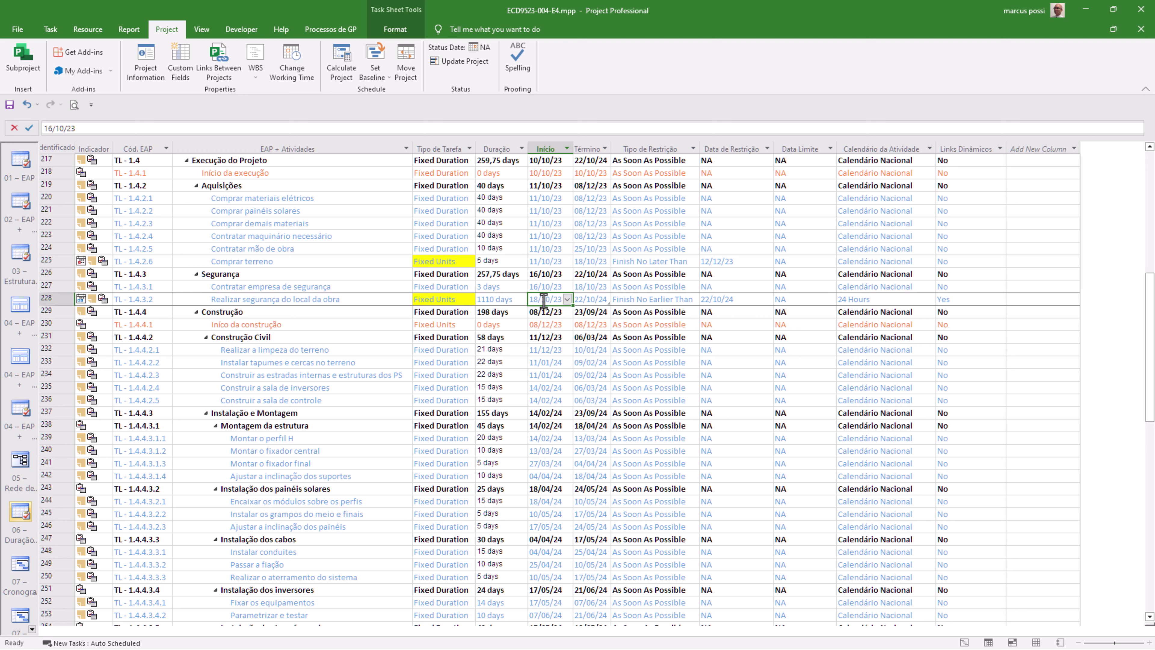
{"action": "key", "text": "Up"}
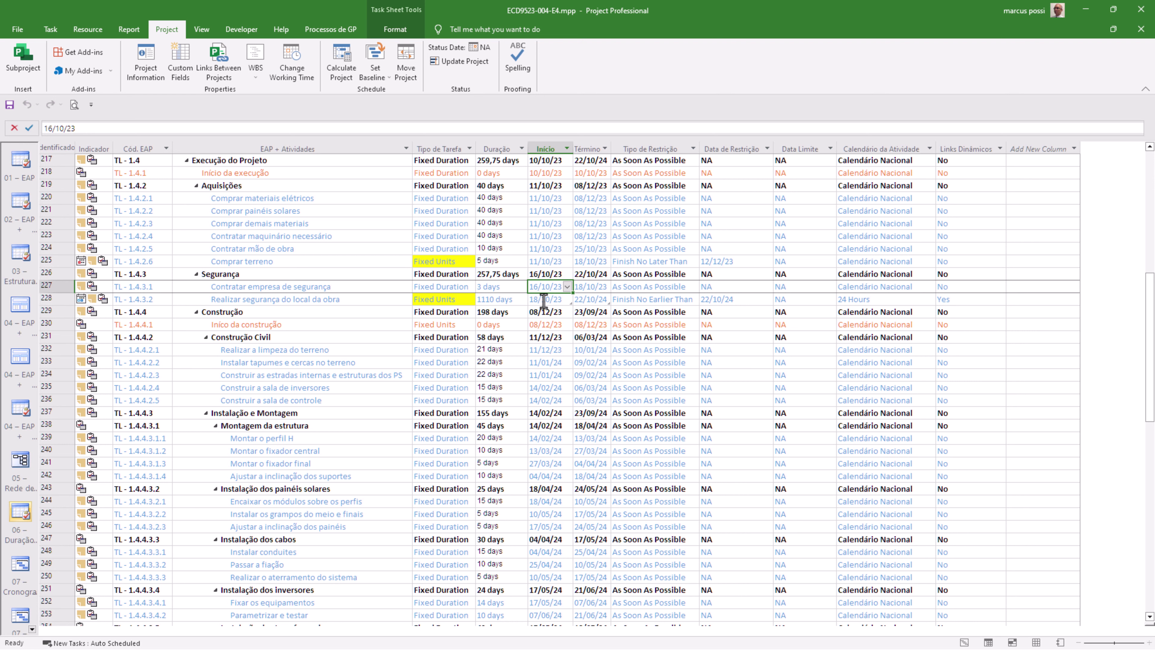
{"action": "left_click", "coordinate": [596, 301]}
{"action": "key", "text": "ctrl+Down"}
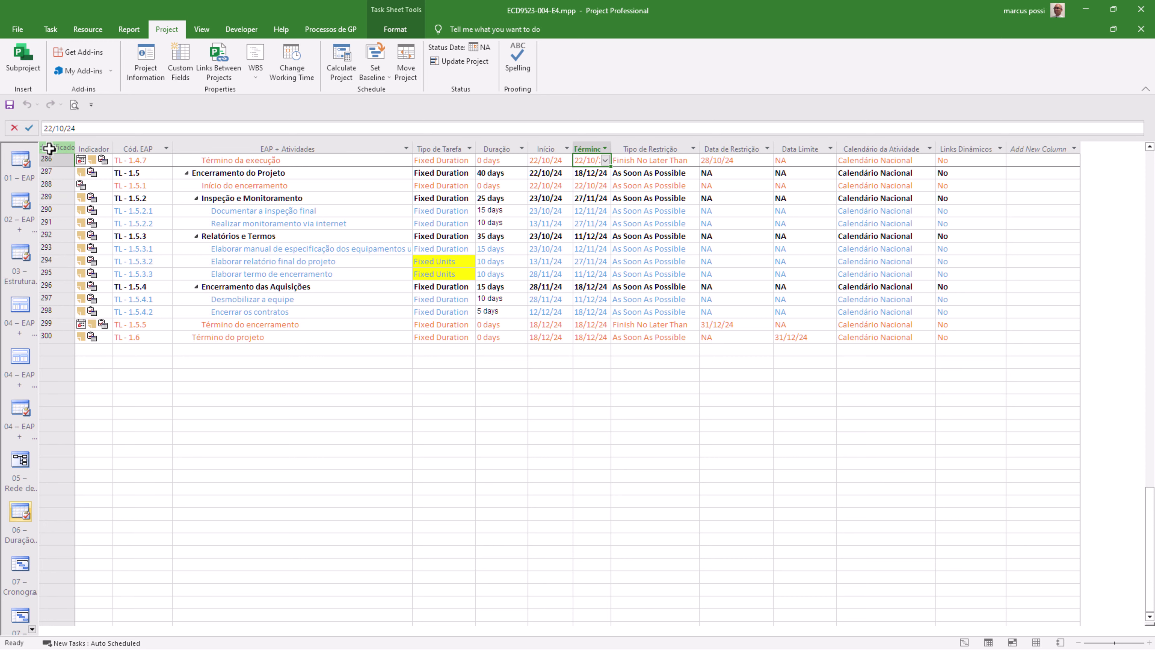
Look through the list of available views and the list of task tables without applying another one
{"action": "right_click", "coordinate": [10, 171]}
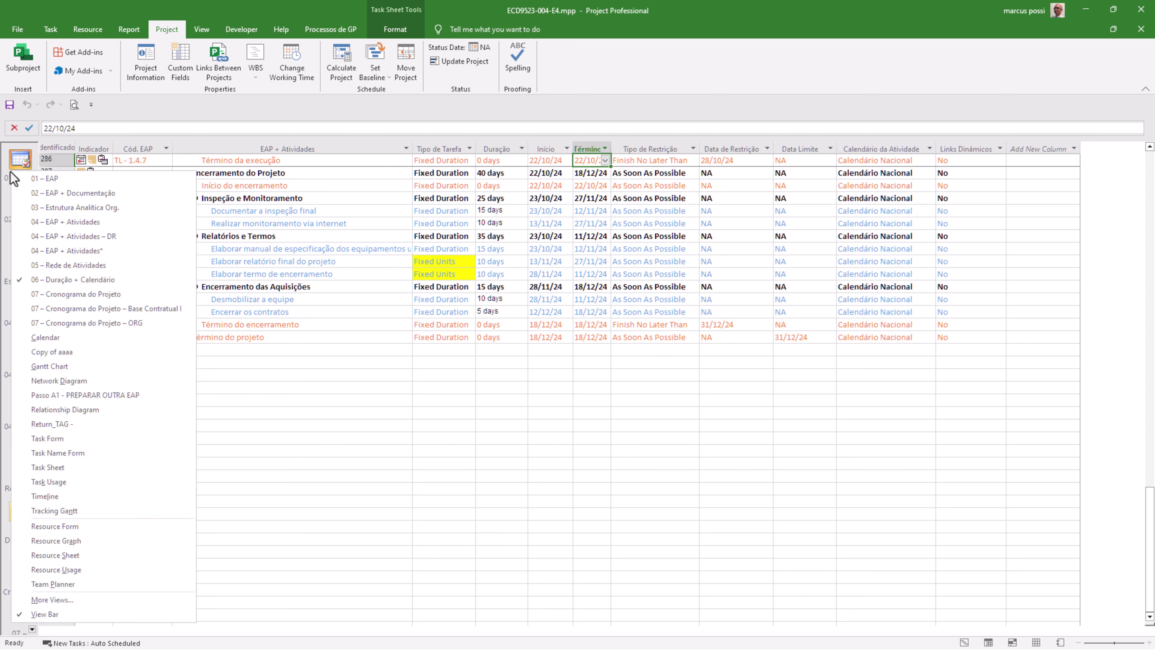
{"action": "left_click", "coordinate": [132, 284]}
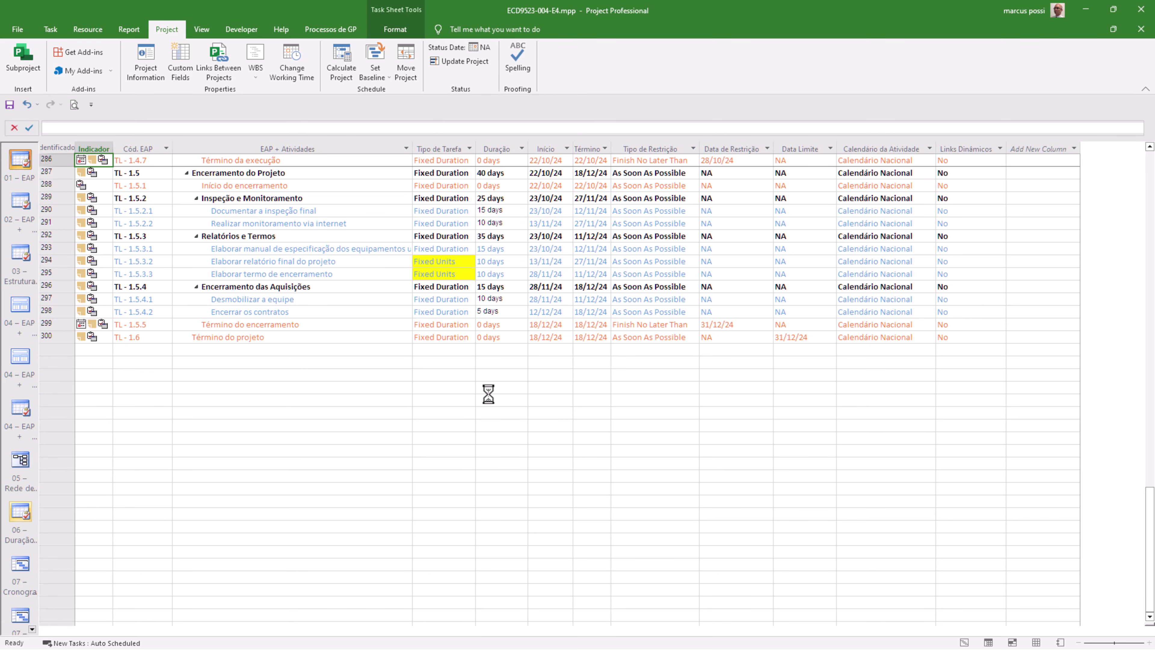
{"action": "scroll", "coordinate": [416, 455], "scroll_direction": "up", "scroll_amount": 14}
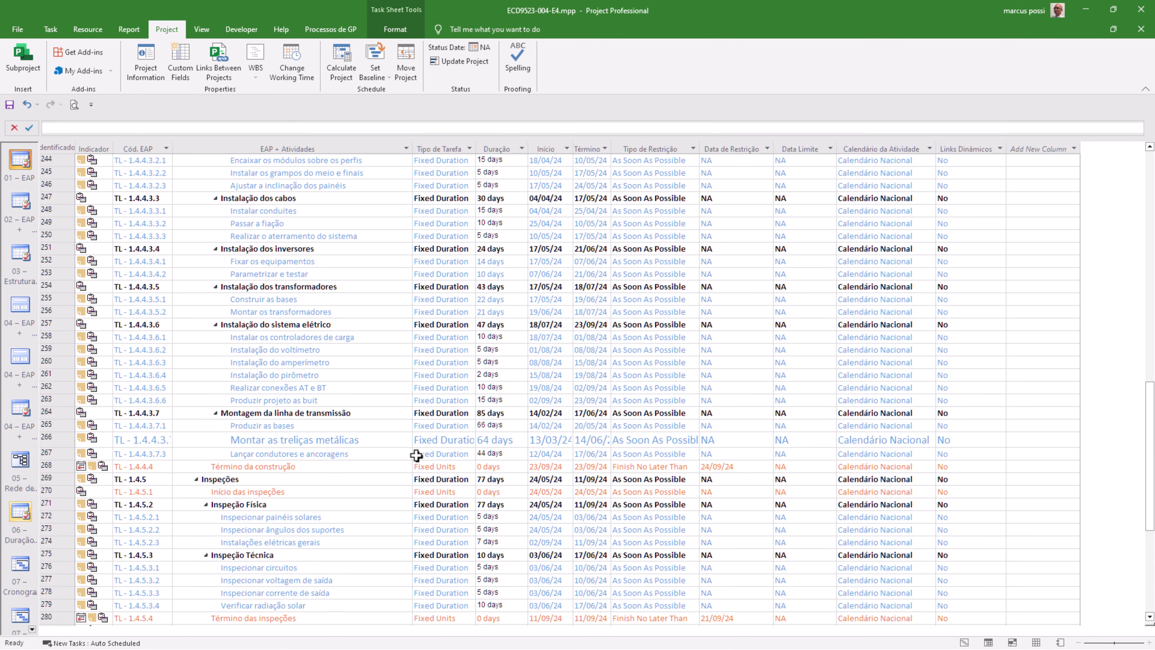
{"action": "scroll", "coordinate": [416, 455], "scroll_direction": "up", "scroll_amount": 2}
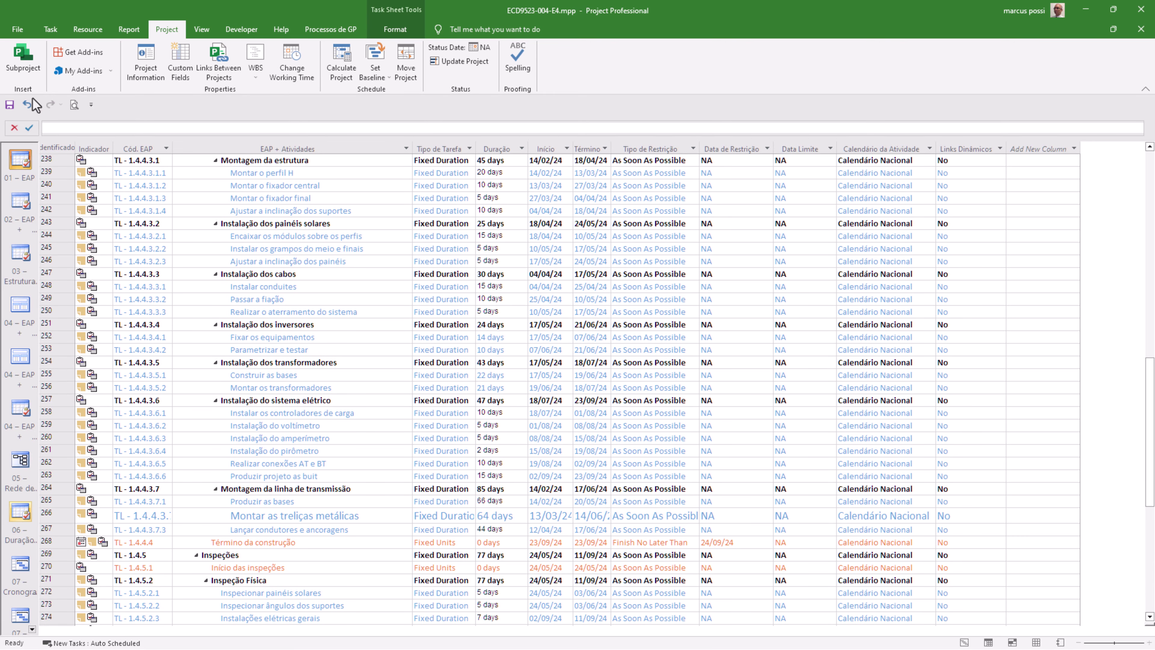
{"action": "right_click", "coordinate": [57, 148]}
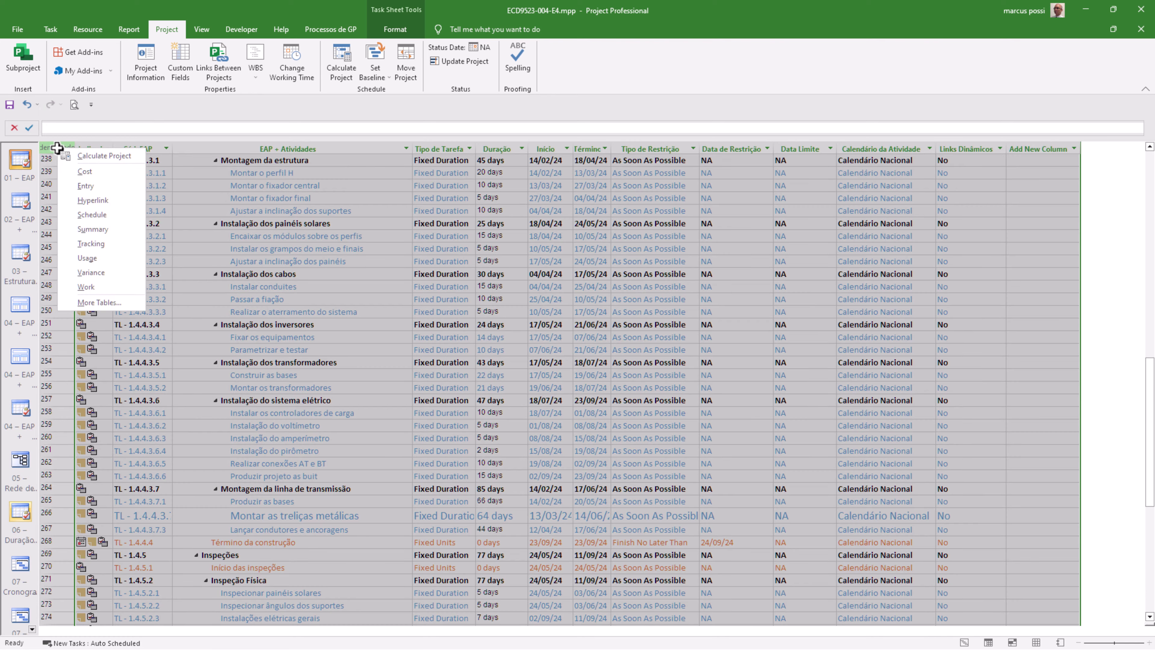
{"action": "key", "text": "Escape"}
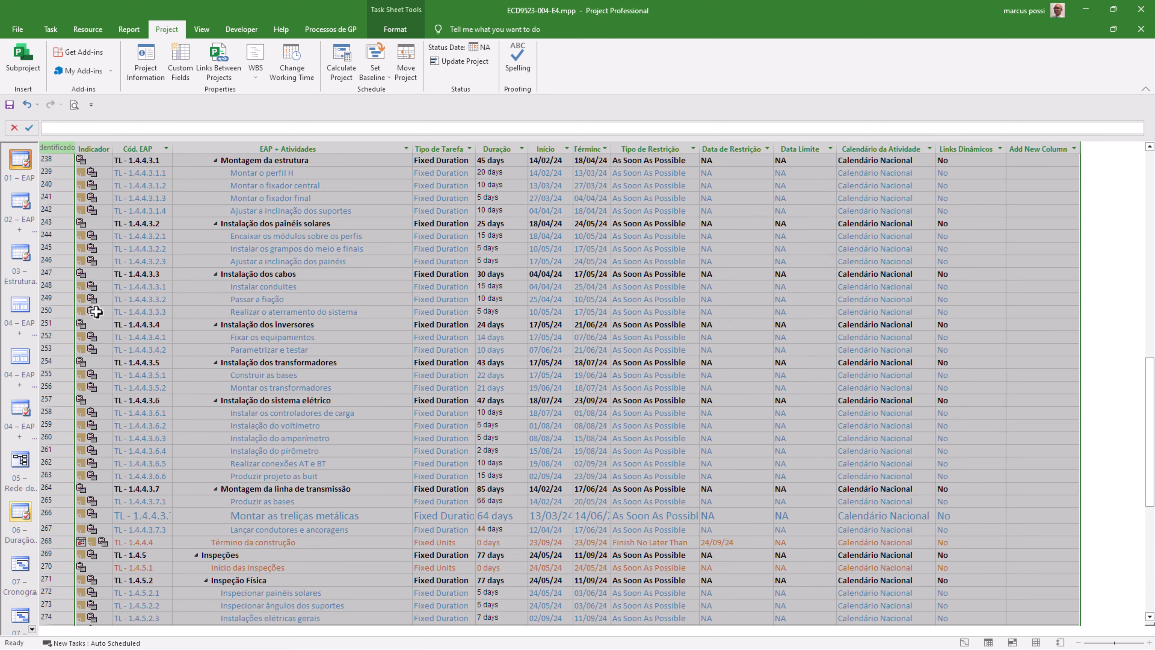
{"action": "right_click", "coordinate": [59, 147]}
{"action": "left_click", "coordinate": [101, 303]}
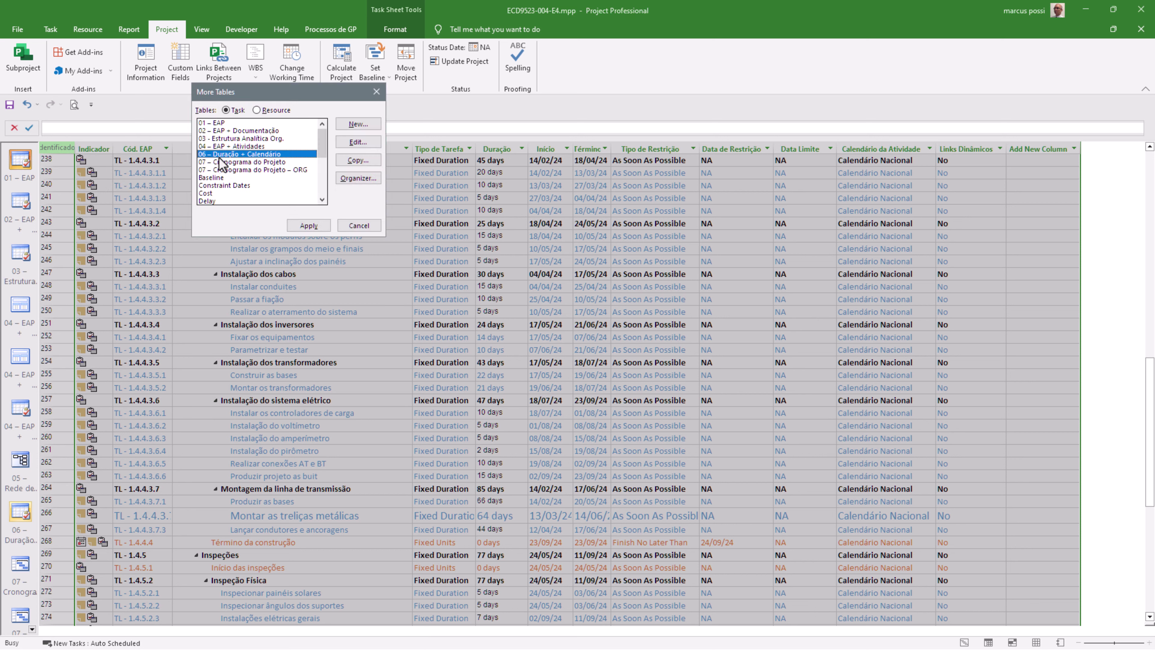
{"action": "left_click", "coordinate": [359, 225]}
Examine the start of Contratar empresa de segurança again and follow the site security task's linked finish to Término da execução
{"action": "scroll", "coordinate": [657, 347], "scroll_direction": "up", "scroll_amount": 8}
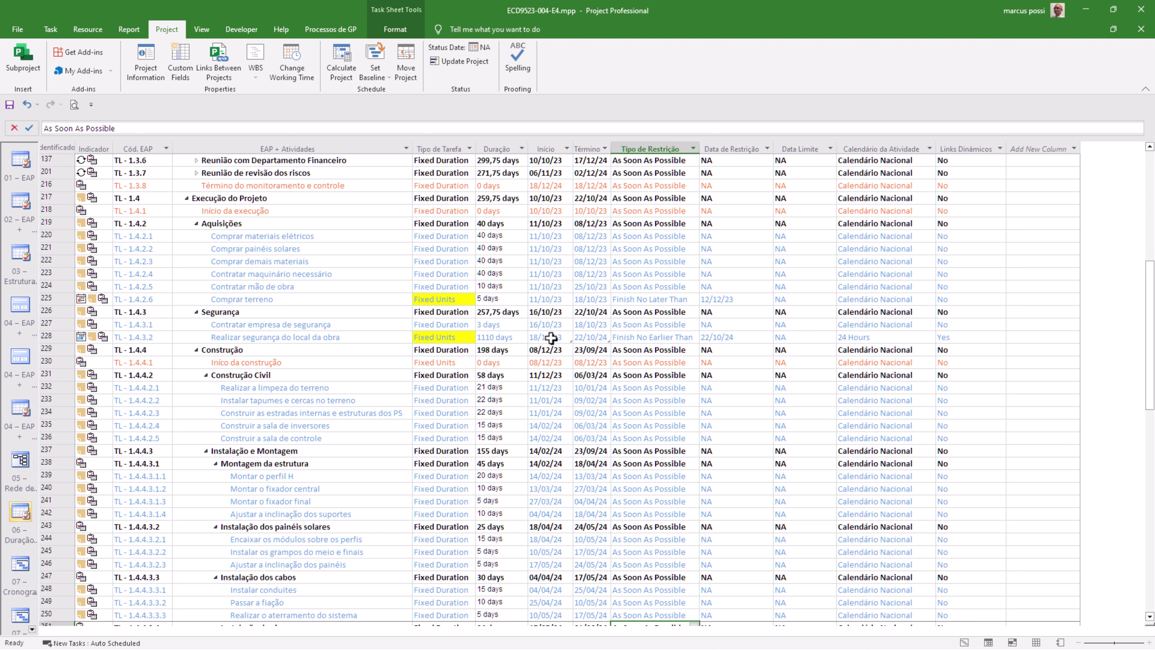
{"action": "left_click", "coordinate": [549, 324]}
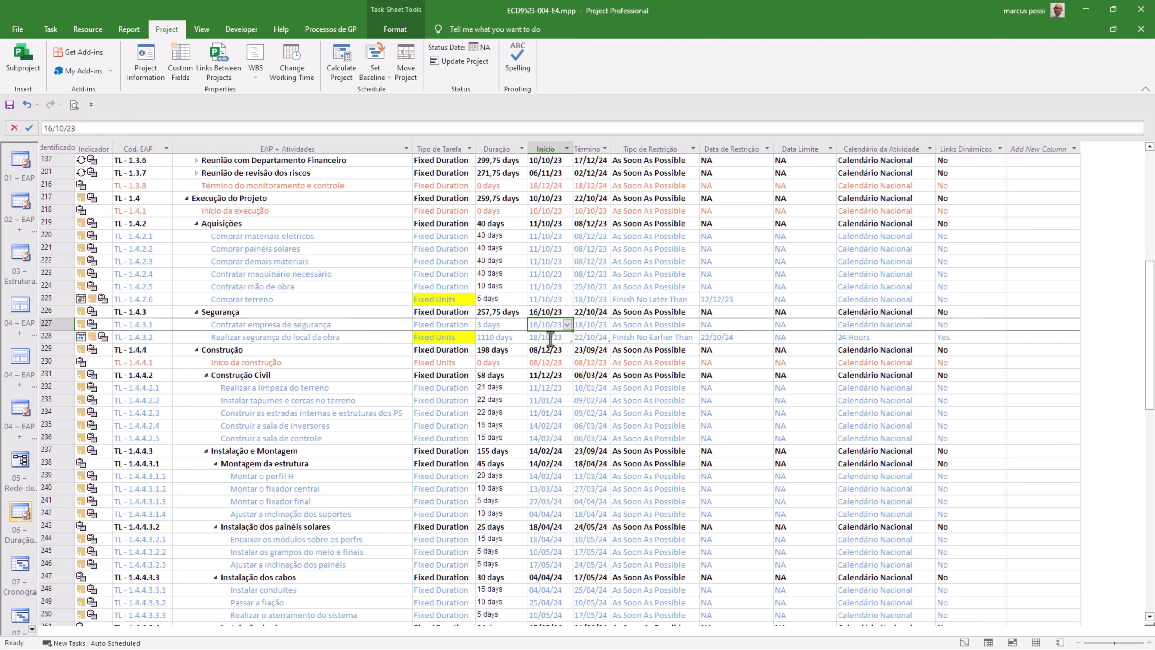
{"action": "left_click", "coordinate": [548, 324]}
{"action": "left_click", "coordinate": [597, 341]}
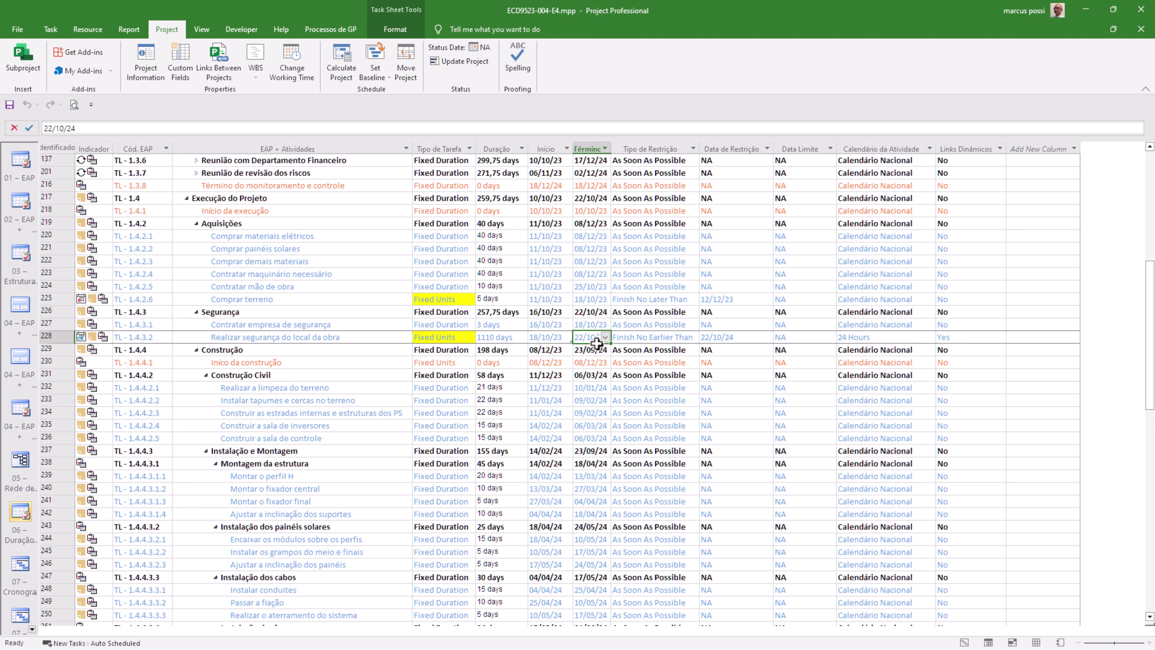
{"action": "key", "text": "Page_Down"}
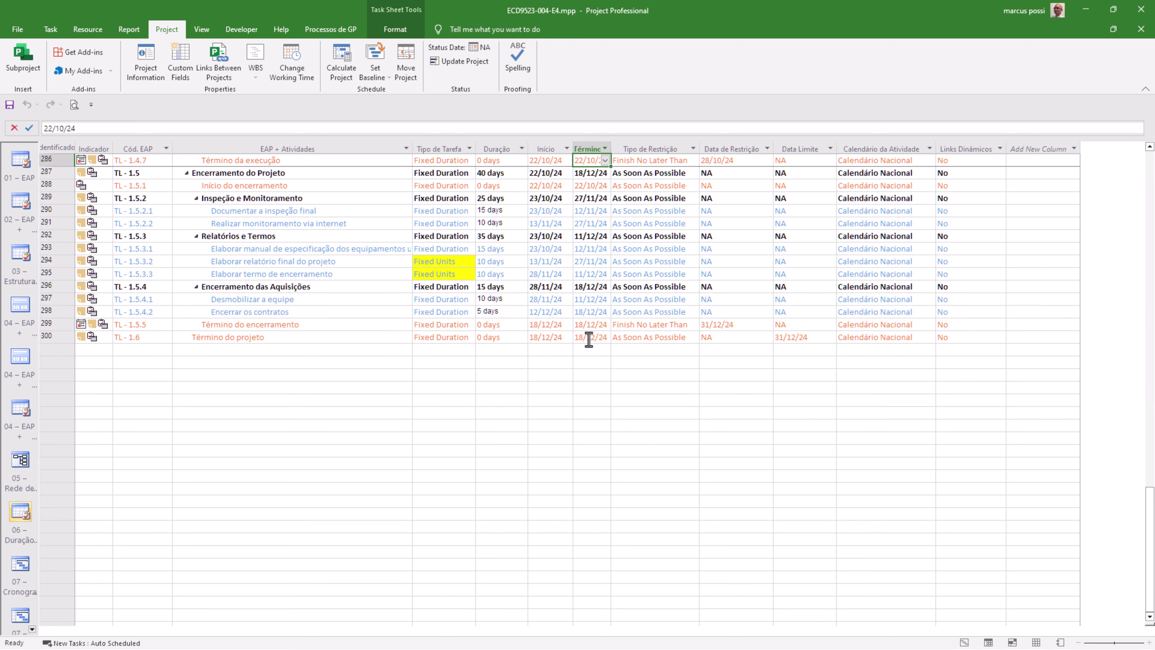
{"action": "scroll", "coordinate": [590, 341], "scroll_direction": "up", "scroll_amount": 5}
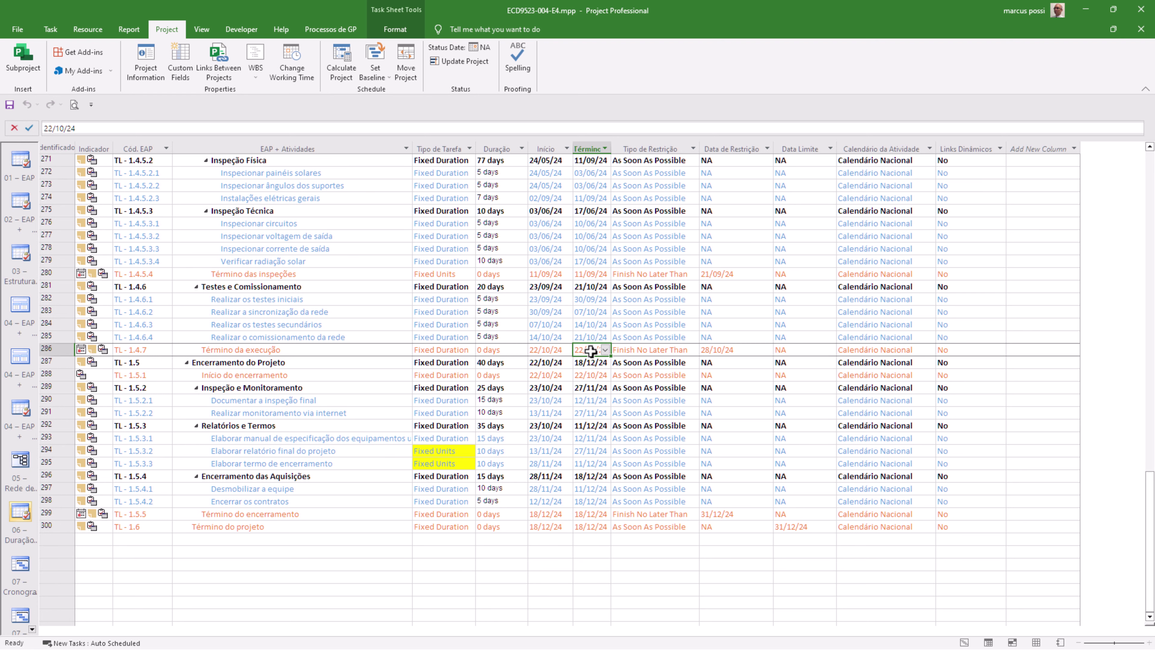
Check the task table list and the view list once more, keep the current ones, and clear the whole-sheet selection
{"action": "right_click", "coordinate": [61, 149]}
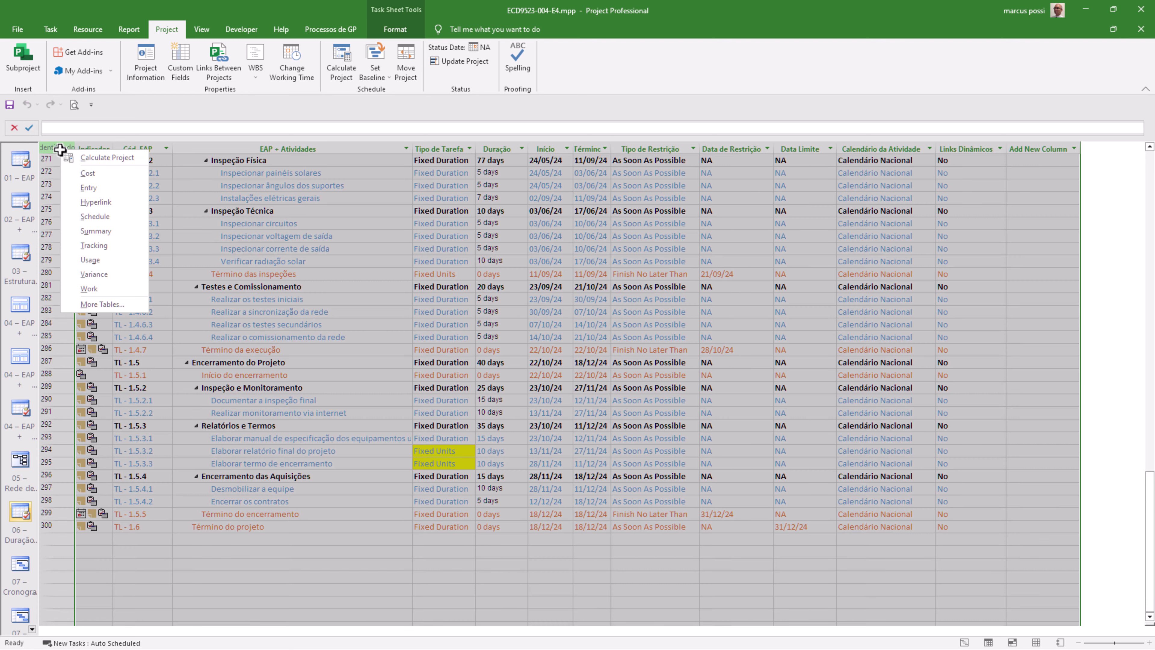
{"action": "left_click", "coordinate": [102, 303]}
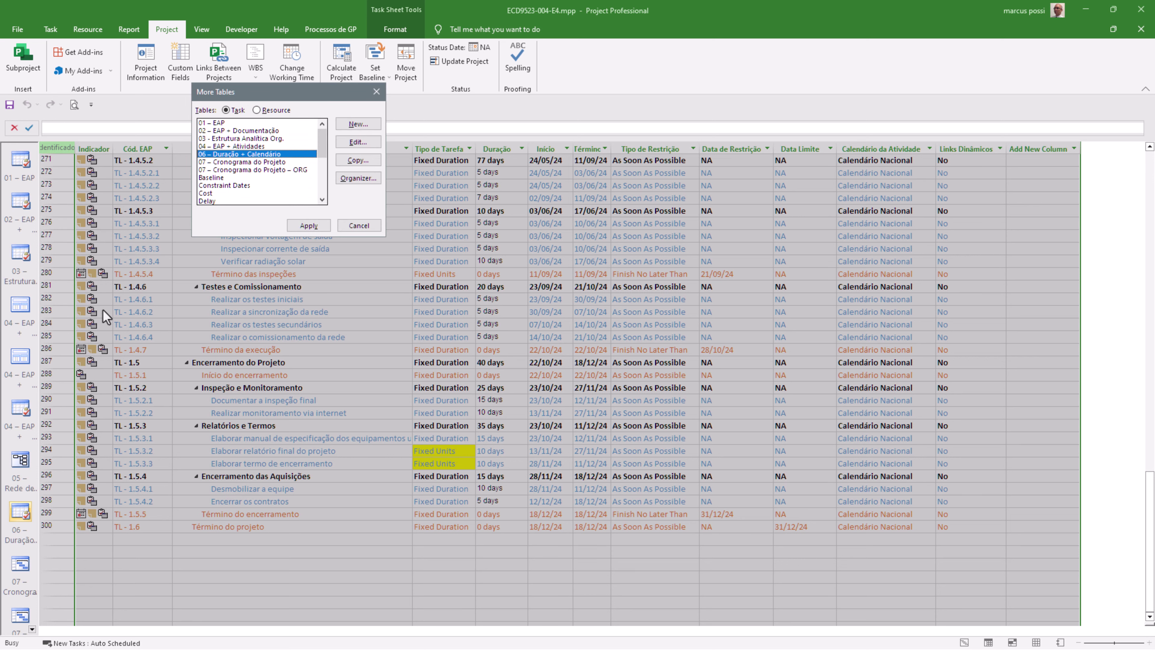
{"action": "left_click", "coordinate": [359, 226]}
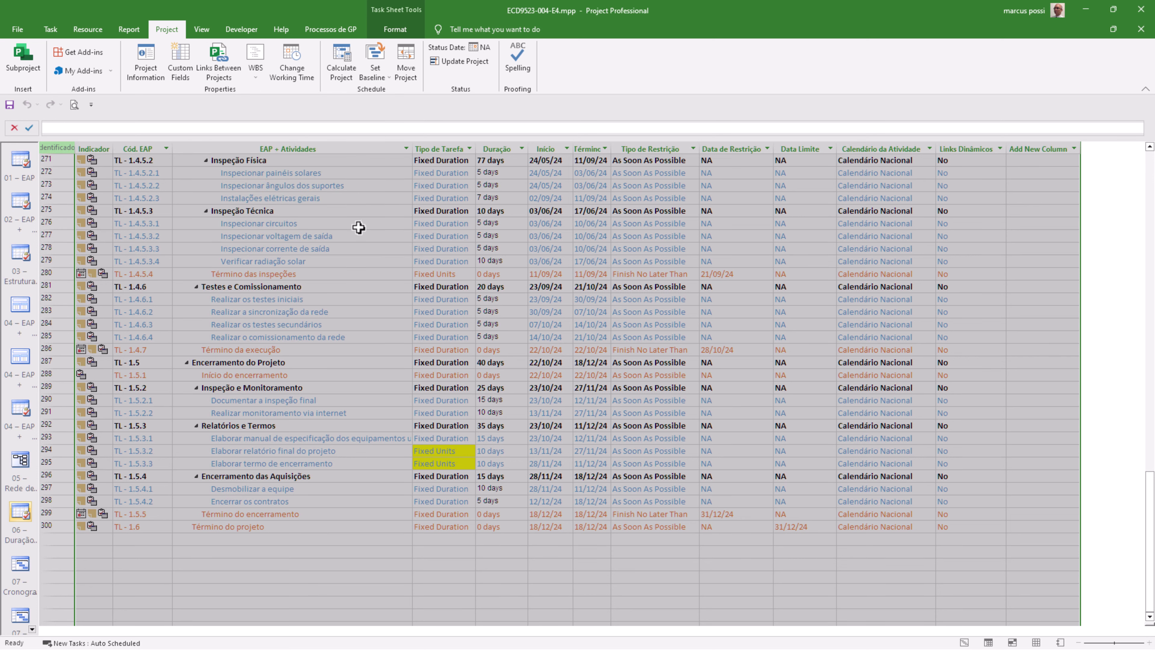
{"action": "right_click", "coordinate": [15, 226]}
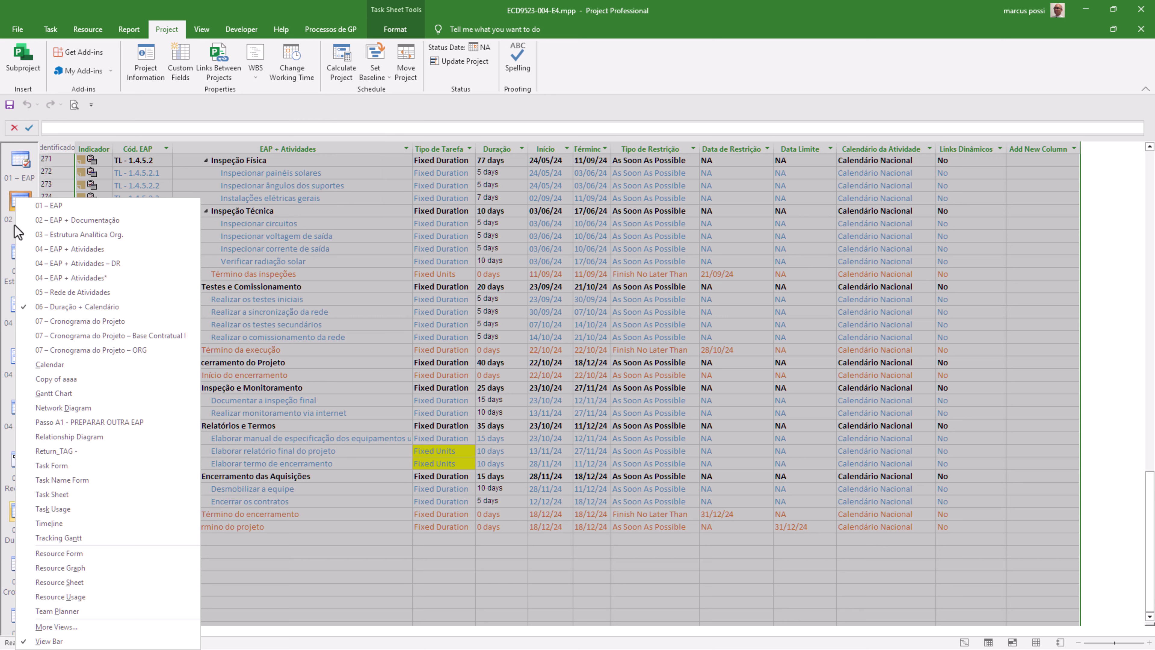
{"action": "left_click", "coordinate": [537, 563]}
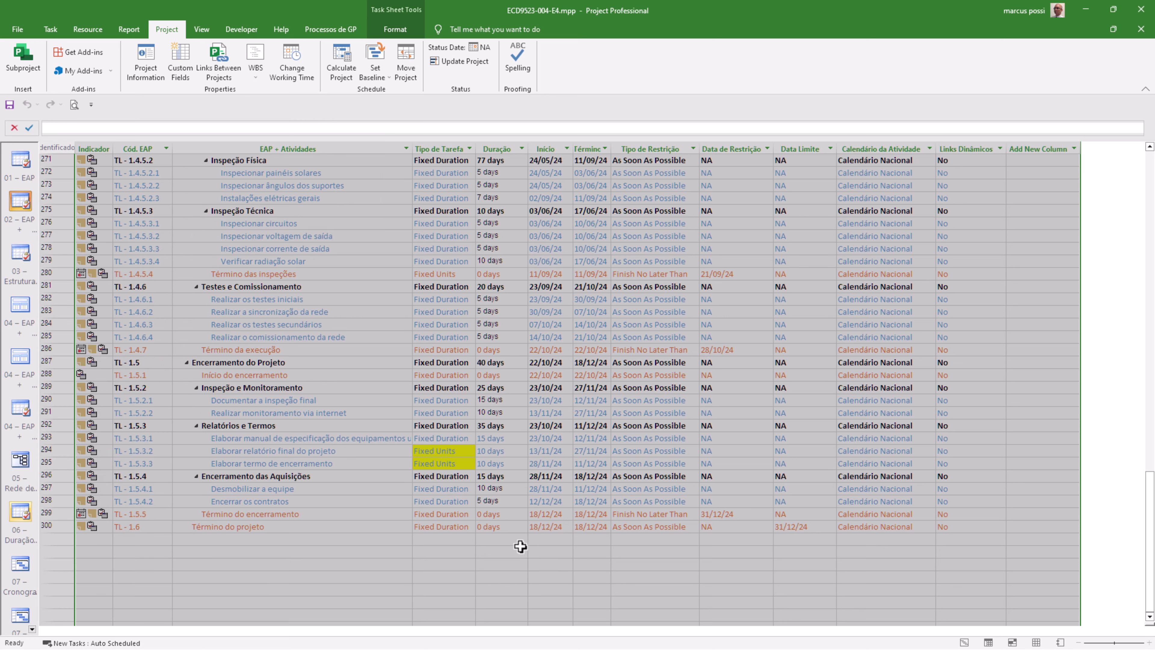
{"action": "left_click", "coordinate": [501, 541]}
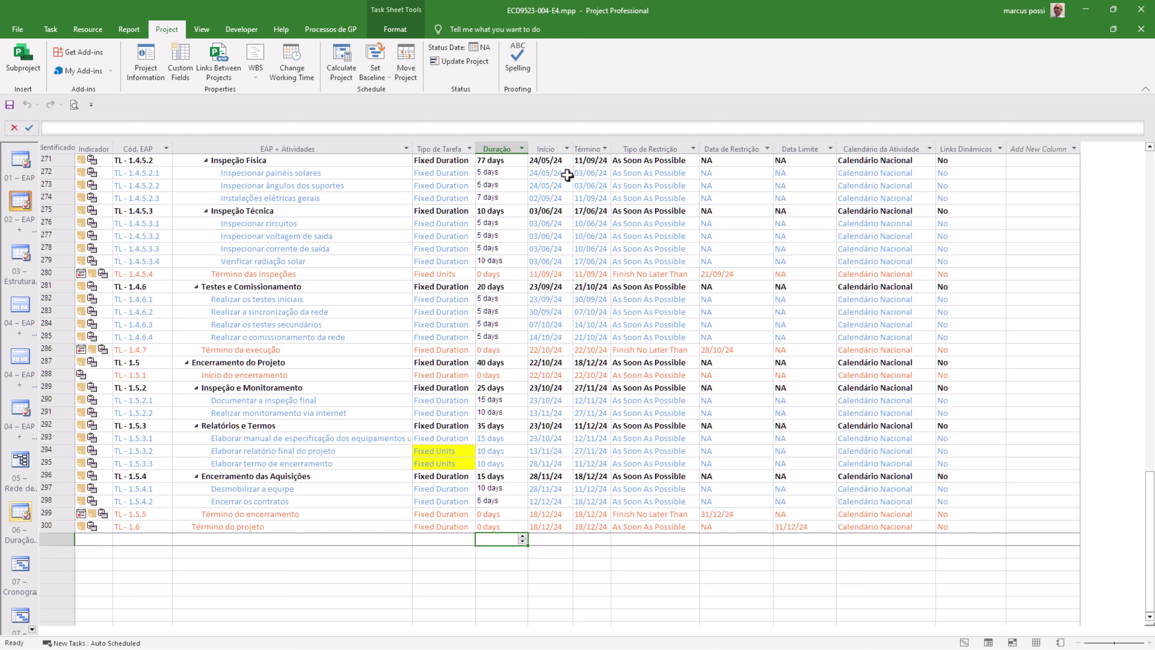
Review the dates in the Término column for the whole schedule, and clear the column selection
{"action": "left_click", "coordinate": [588, 149]}
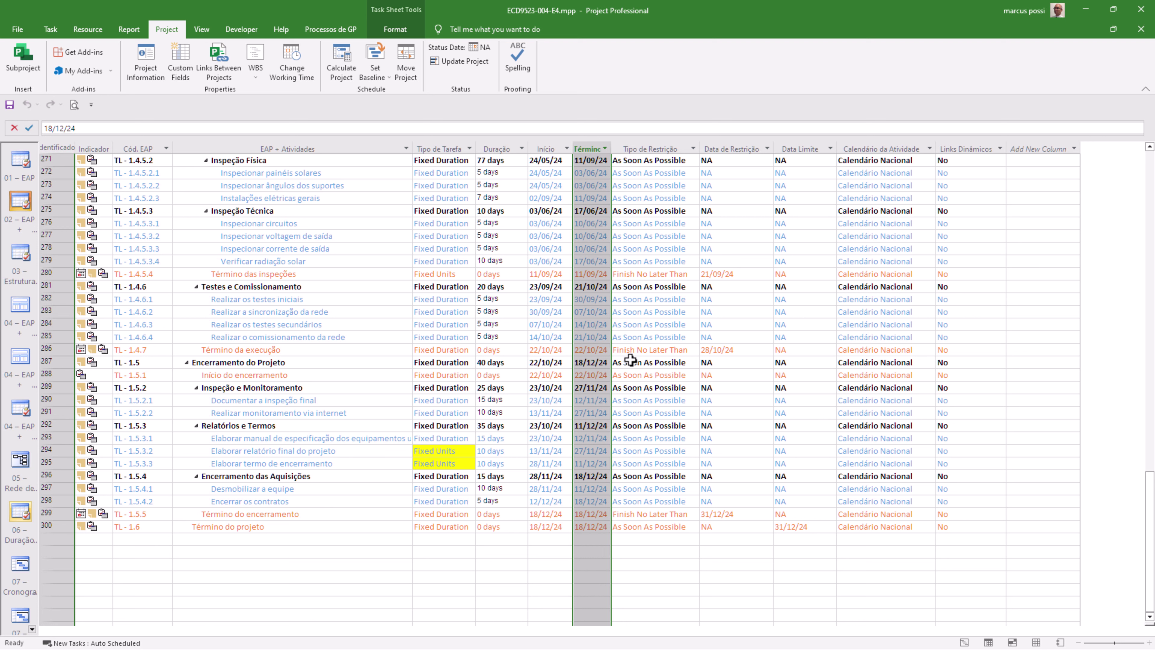
{"action": "left_click", "coordinate": [687, 566]}
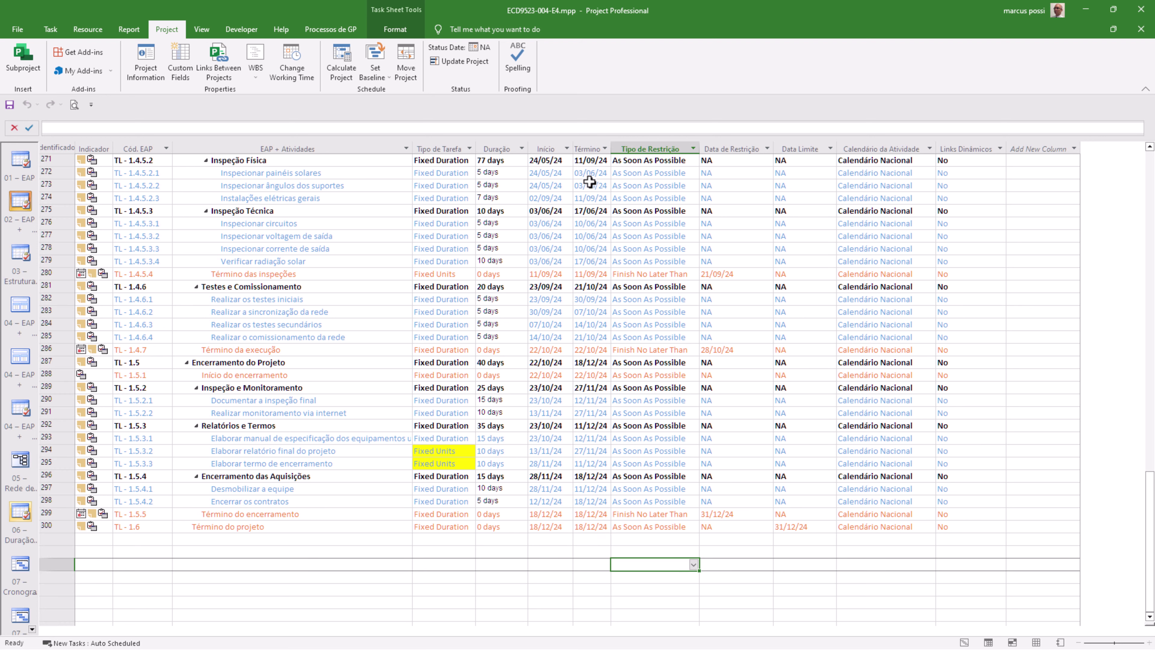
{"action": "left_click", "coordinate": [587, 144]}
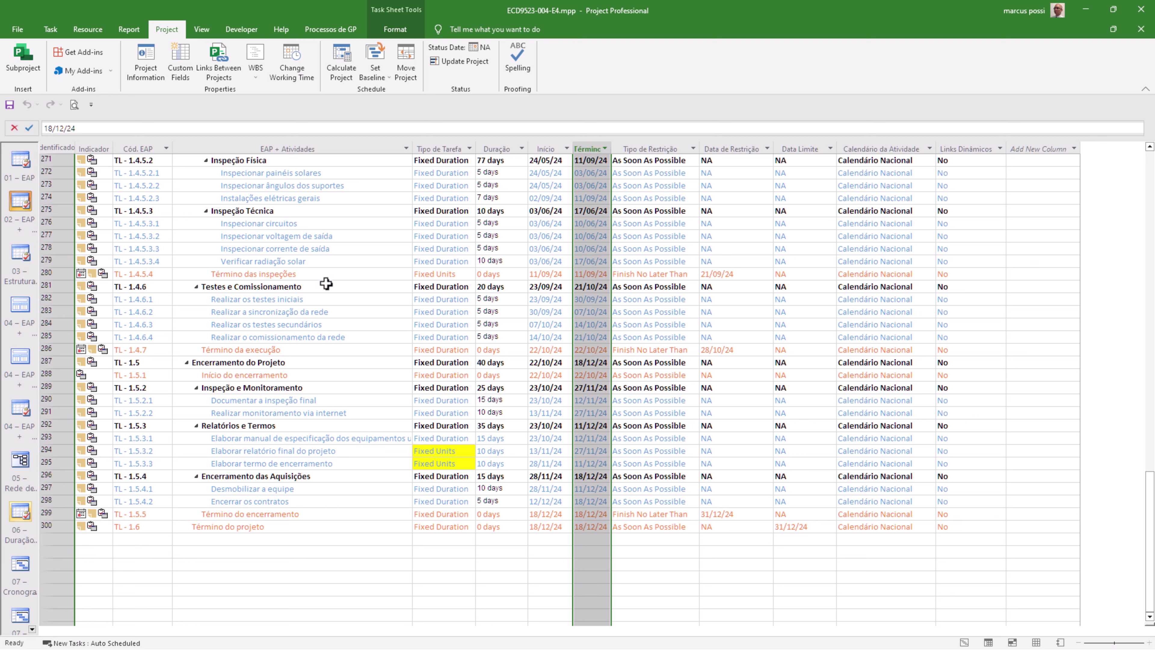
{"action": "left_click", "coordinate": [634, 576]}
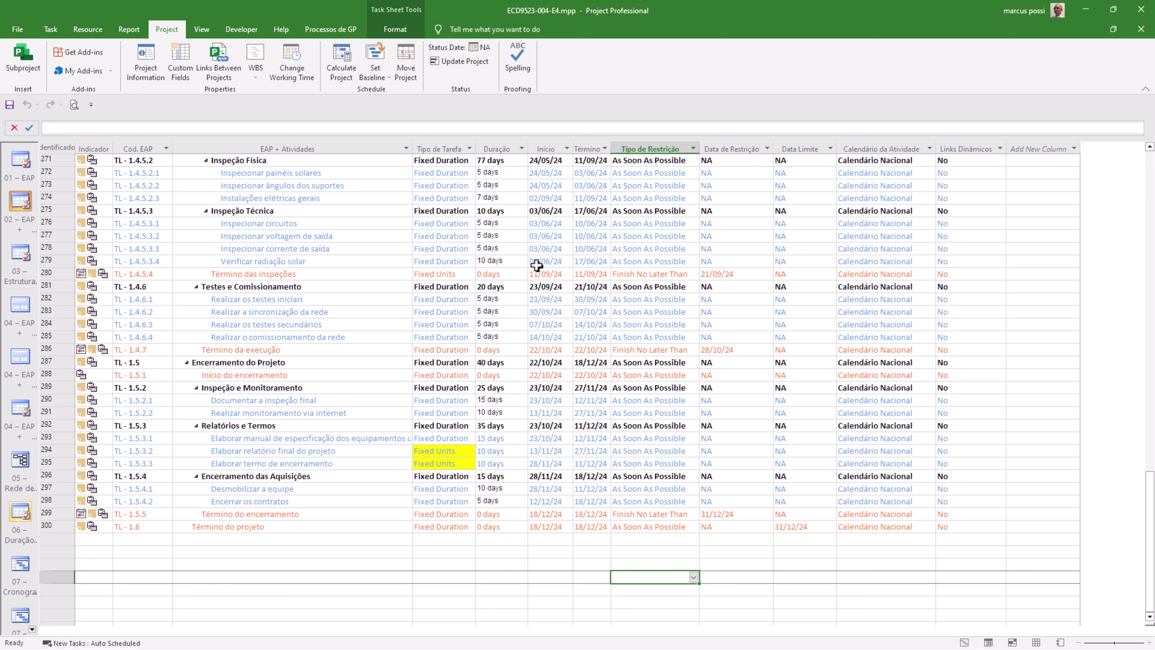
Read the notes of the Gerenciamento task on hammock duration and project control through to the end, and close them without changes
{"action": "scroll", "coordinate": [666, 371], "scroll_direction": "up", "scroll_amount": 8}
{"action": "scroll", "coordinate": [666, 371], "scroll_direction": "up", "scroll_amount": 7}
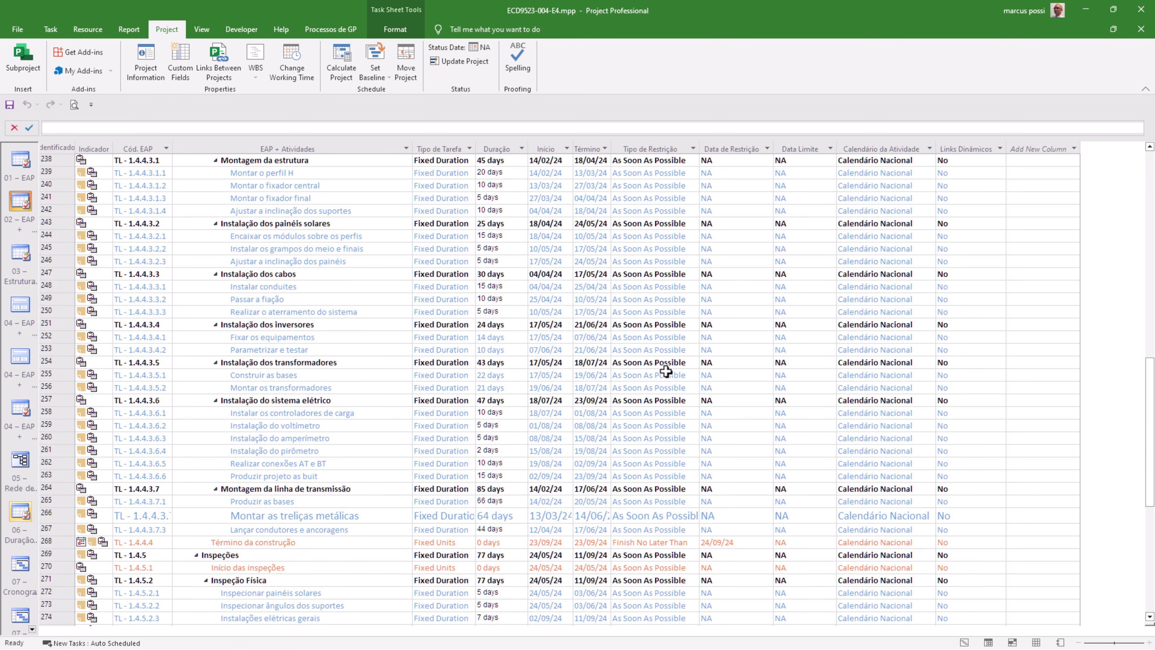
{"action": "scroll", "coordinate": [666, 371], "scroll_direction": "up", "scroll_amount": 6}
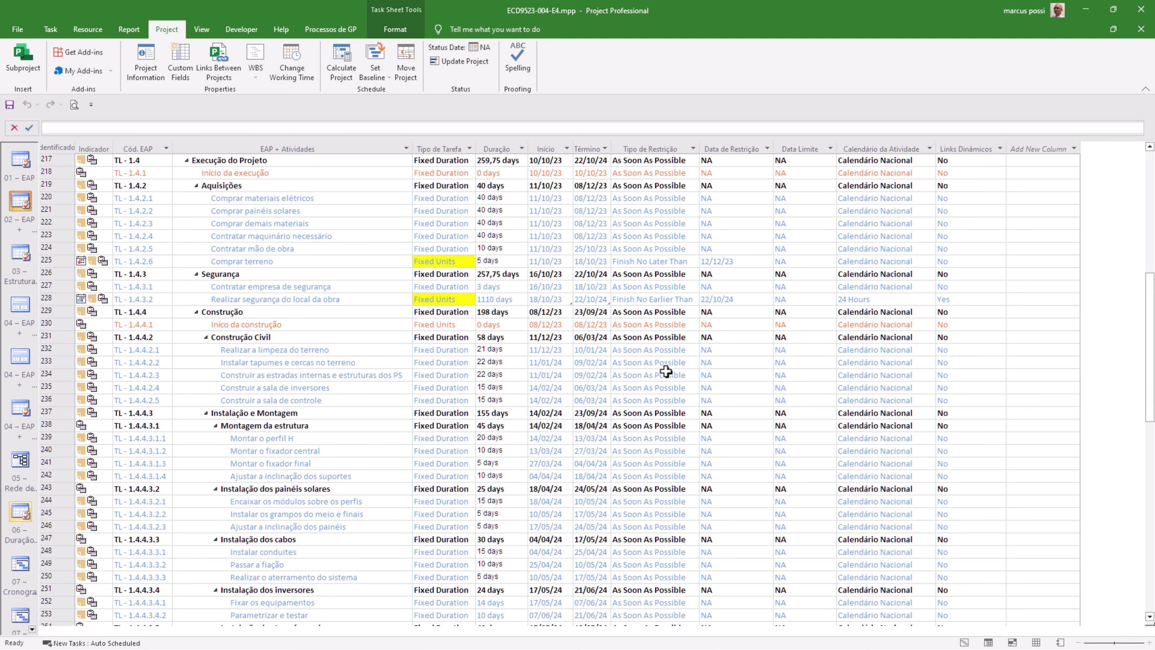
{"action": "left_click", "coordinate": [545, 188]}
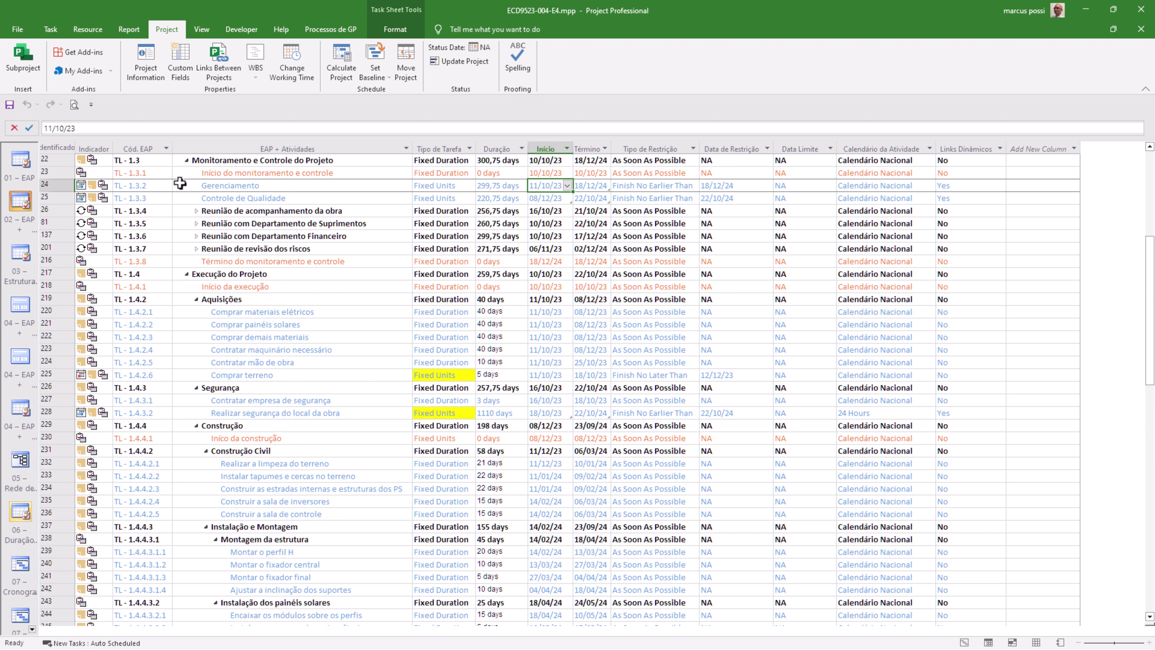
{"action": "double_click", "coordinate": [225, 186]}
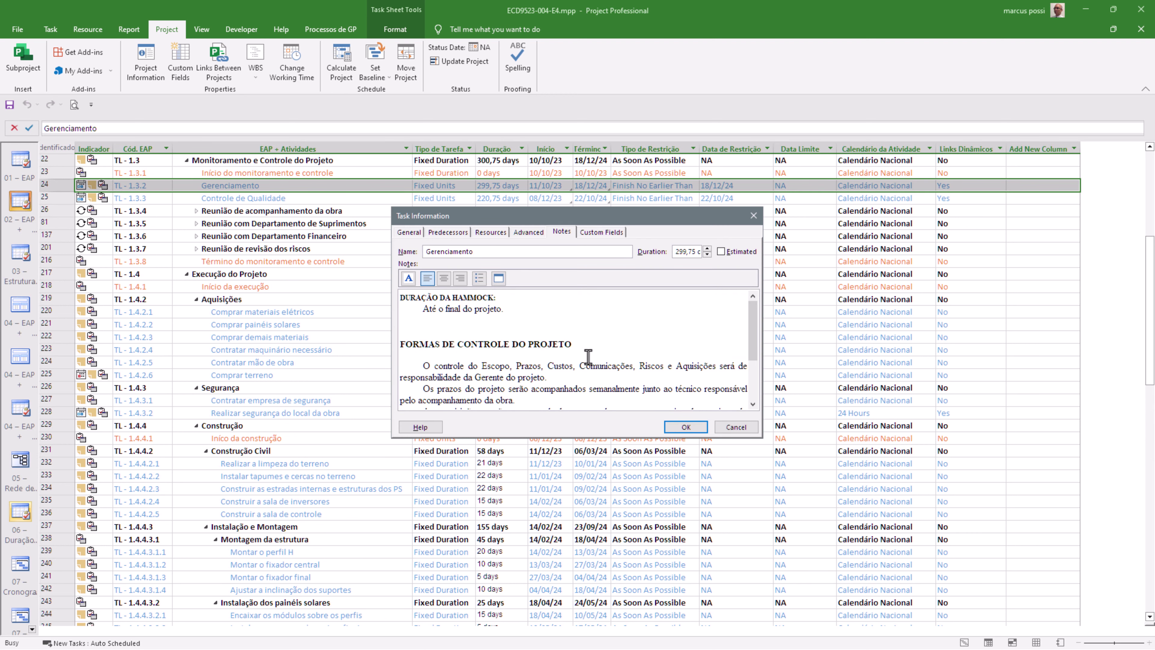
{"action": "scroll", "coordinate": [587, 355], "scroll_direction": "down", "scroll_amount": 3}
{"action": "left_click", "coordinate": [545, 389]}
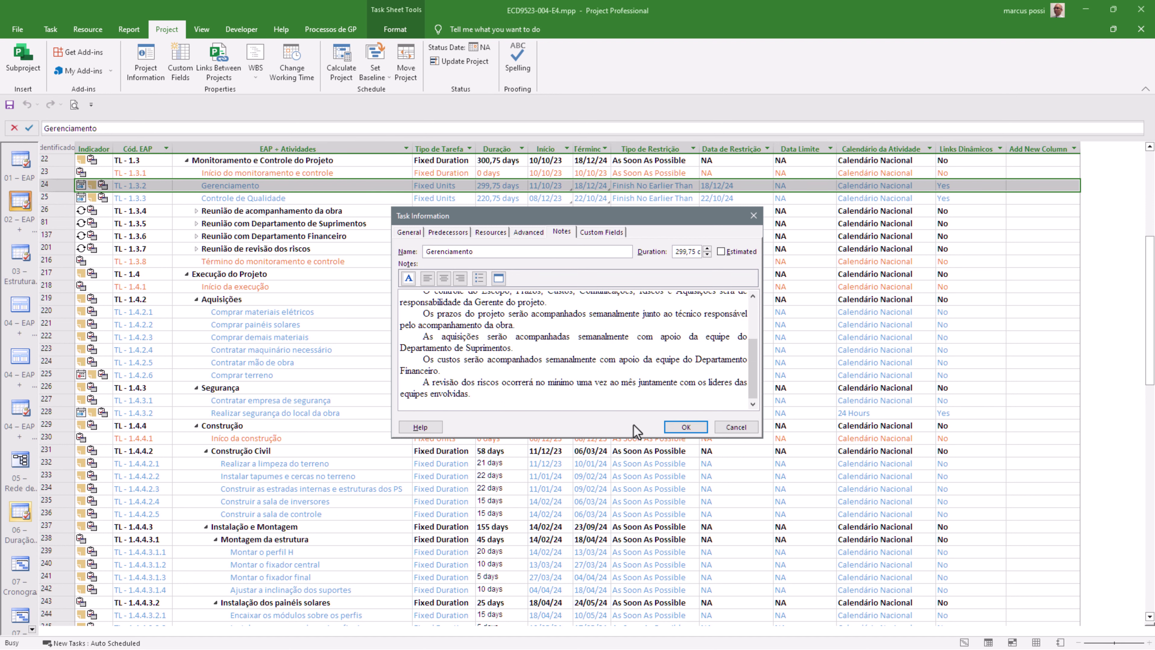
{"action": "left_click", "coordinate": [736, 430]}
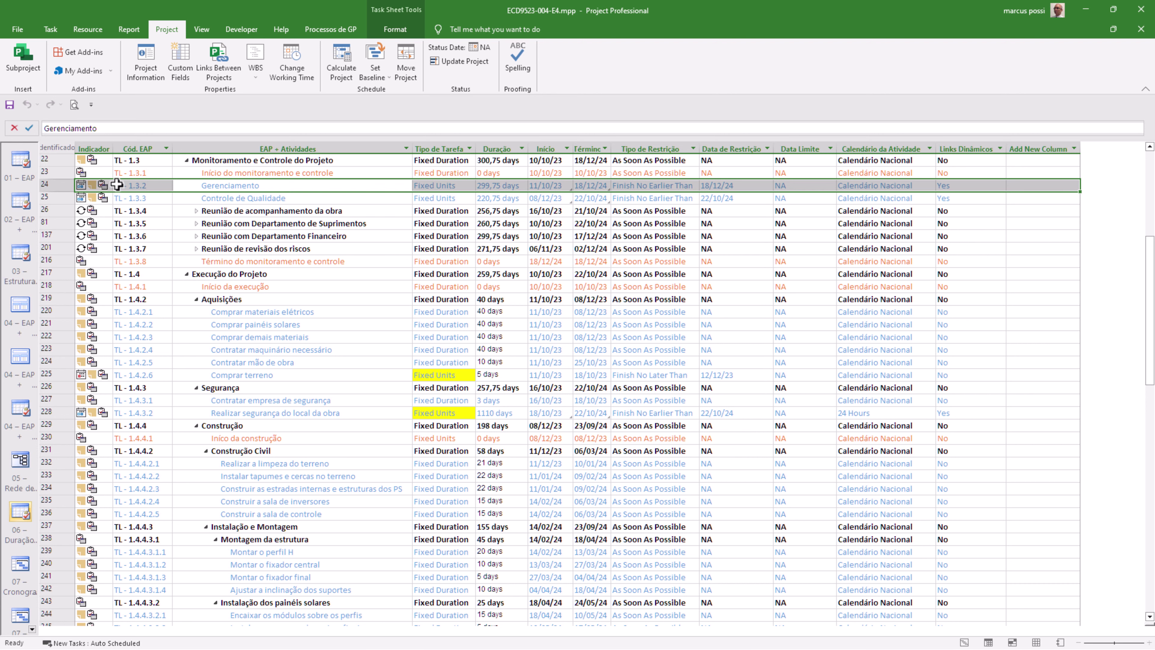
Widen the Identificador column and insert a Unique ID column before the Indicador column
{"action": "left_click", "coordinate": [72, 145]}
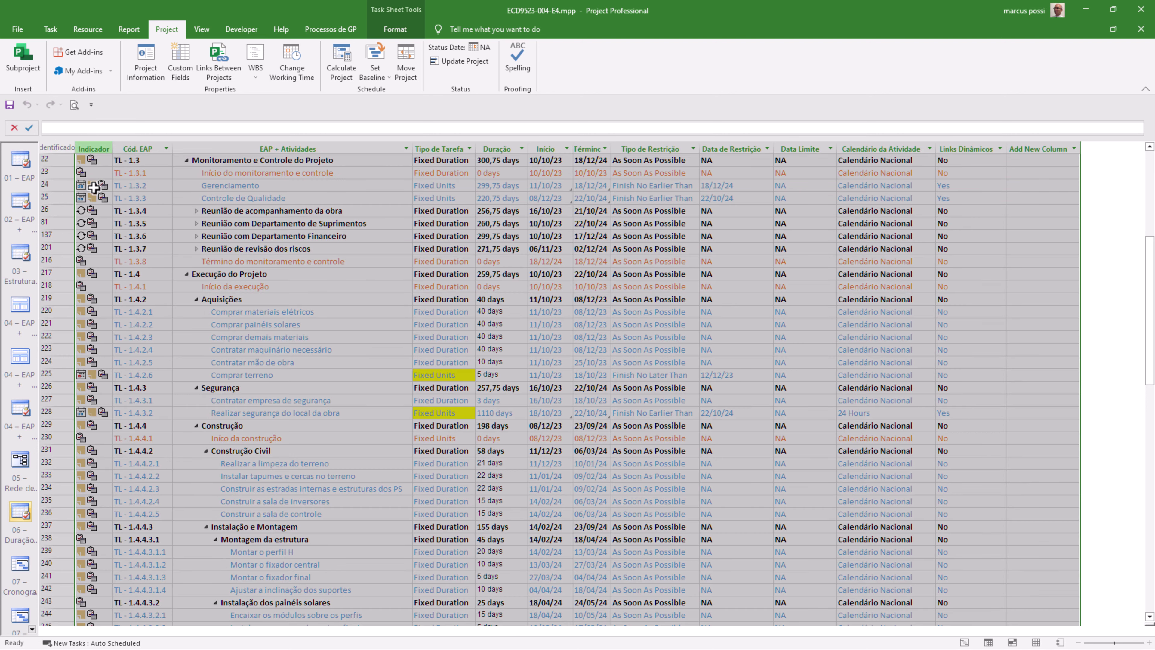
{"action": "left_click_drag", "start_coordinate": [77, 148], "coordinate": [120, 147]}
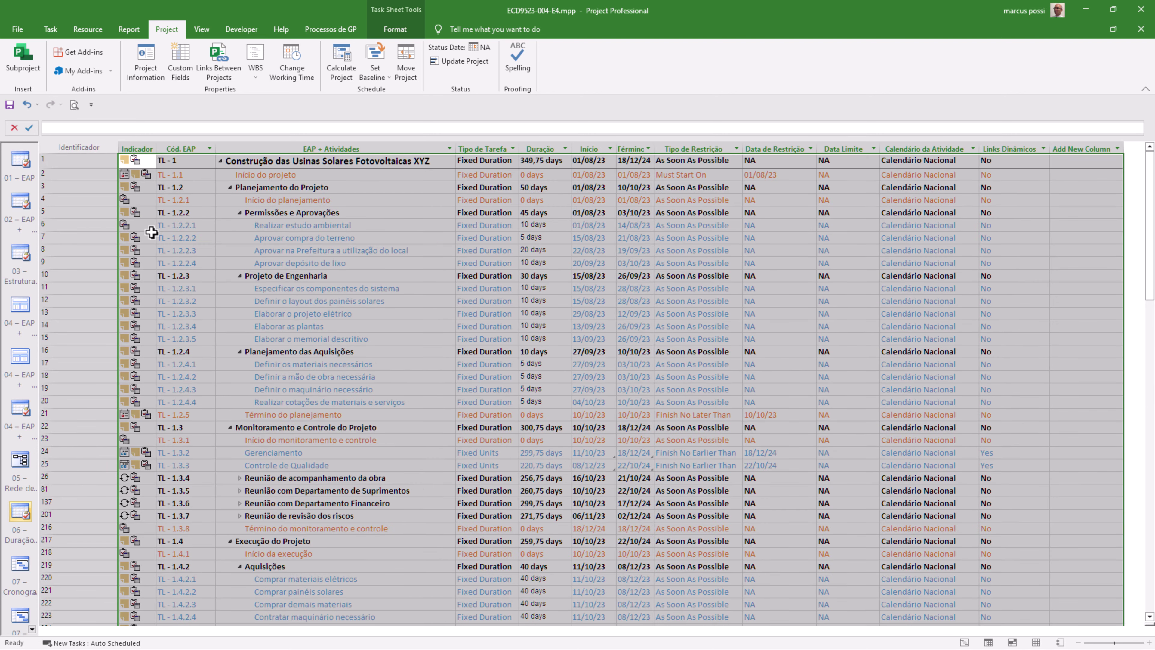
{"action": "left_click", "coordinate": [273, 318]}
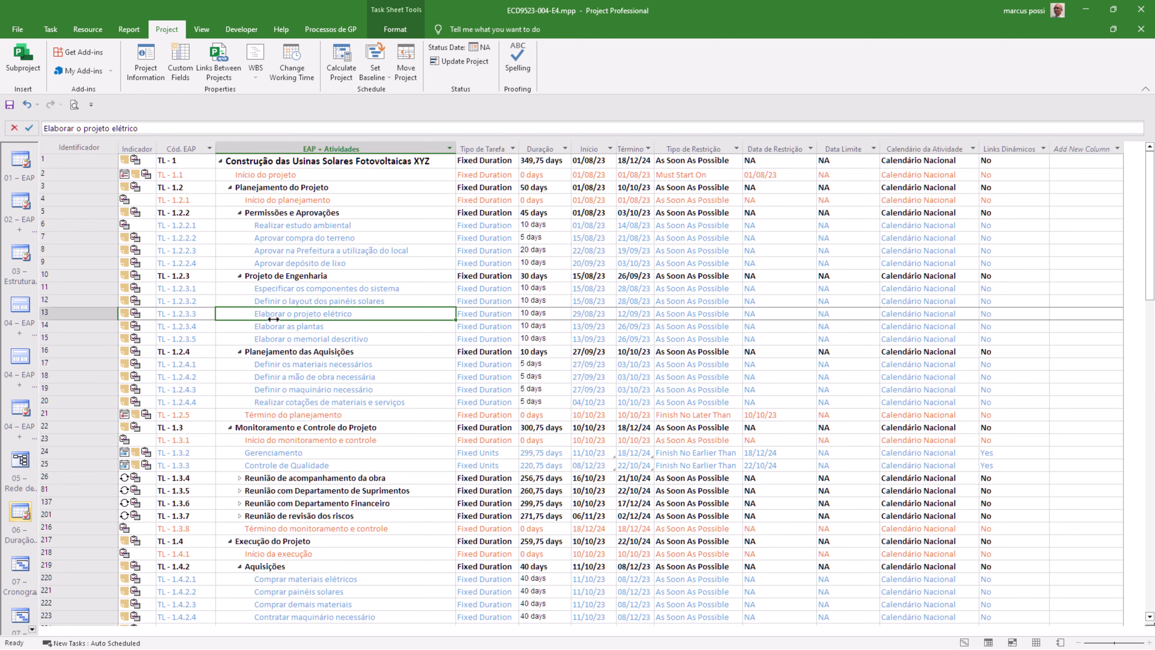
{"action": "right_click", "coordinate": [139, 149]}
{"action": "left_click", "coordinate": [186, 231]}
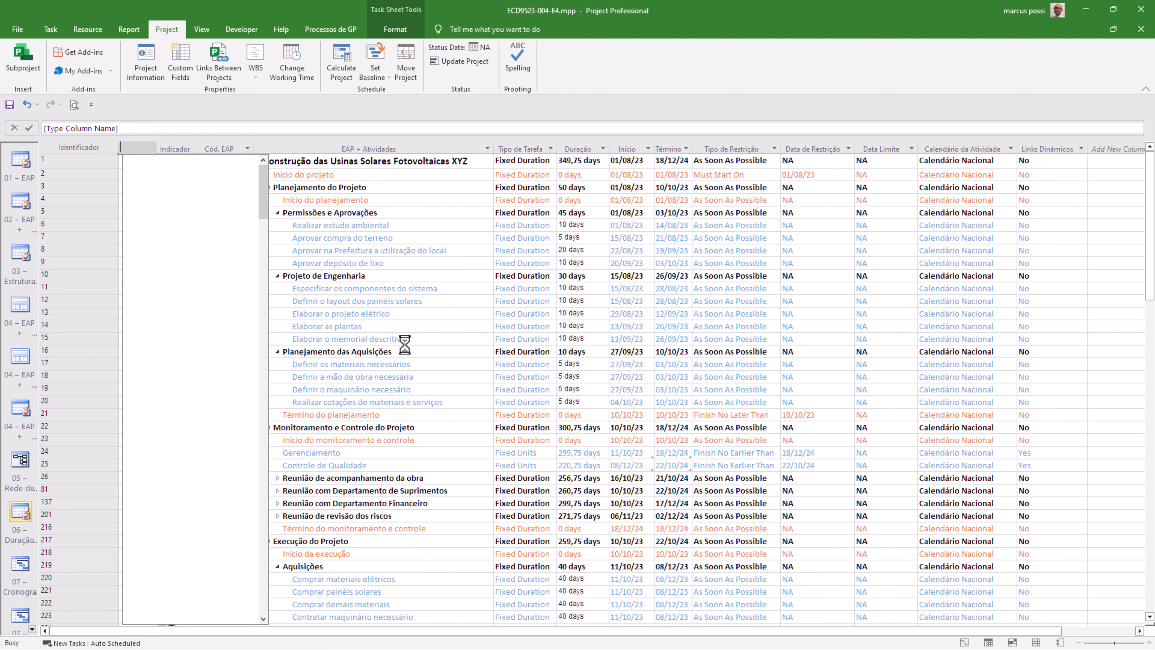
{"action": "type", "text": "unique ID"}
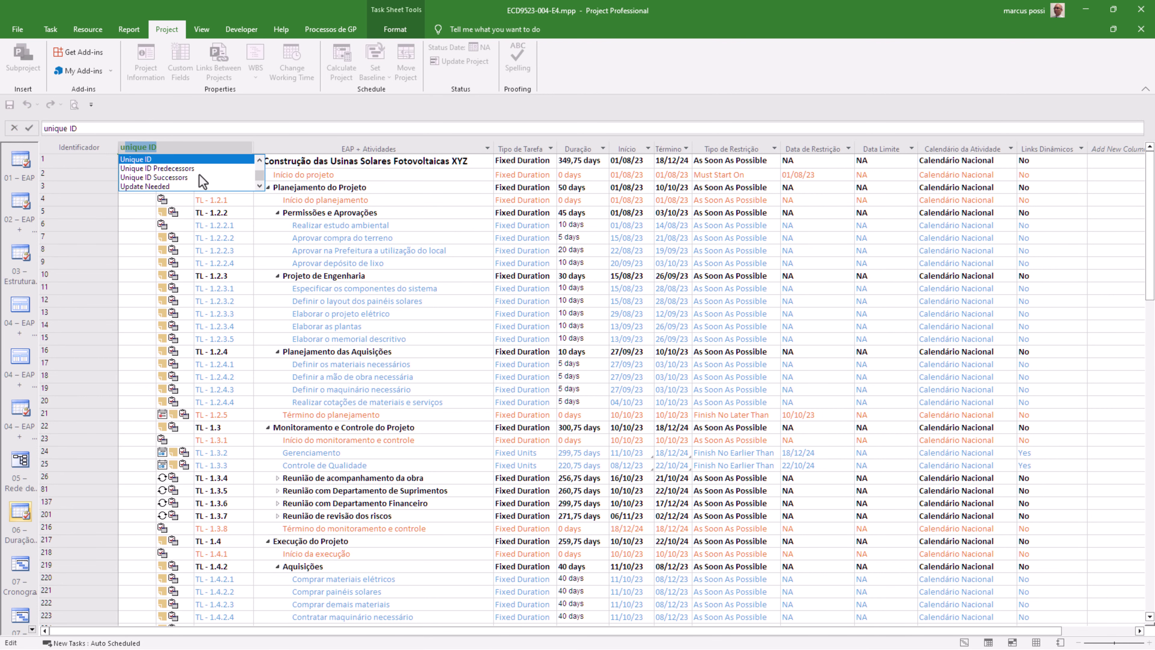
{"action": "left_click", "coordinate": [182, 160]}
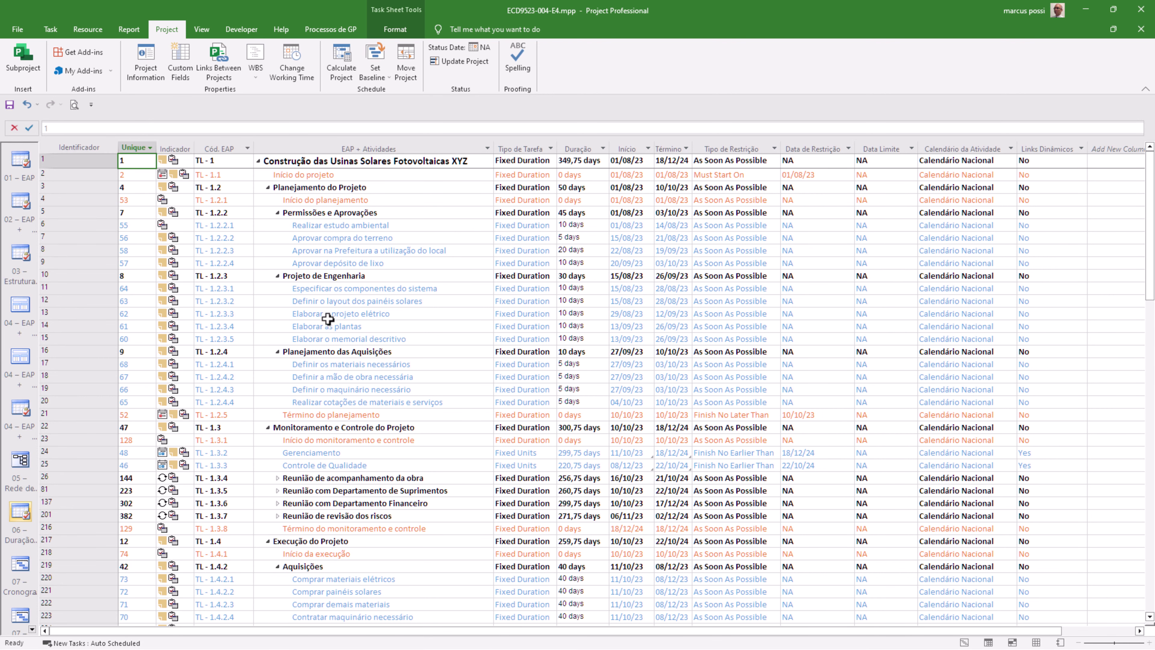
Compare the row identifiers with the unique IDs of the project summary, Elaborar o projeto elétrico and Projeto de Engenharia, and narrow the Identificador column
{"action": "left_click", "coordinate": [149, 313]}
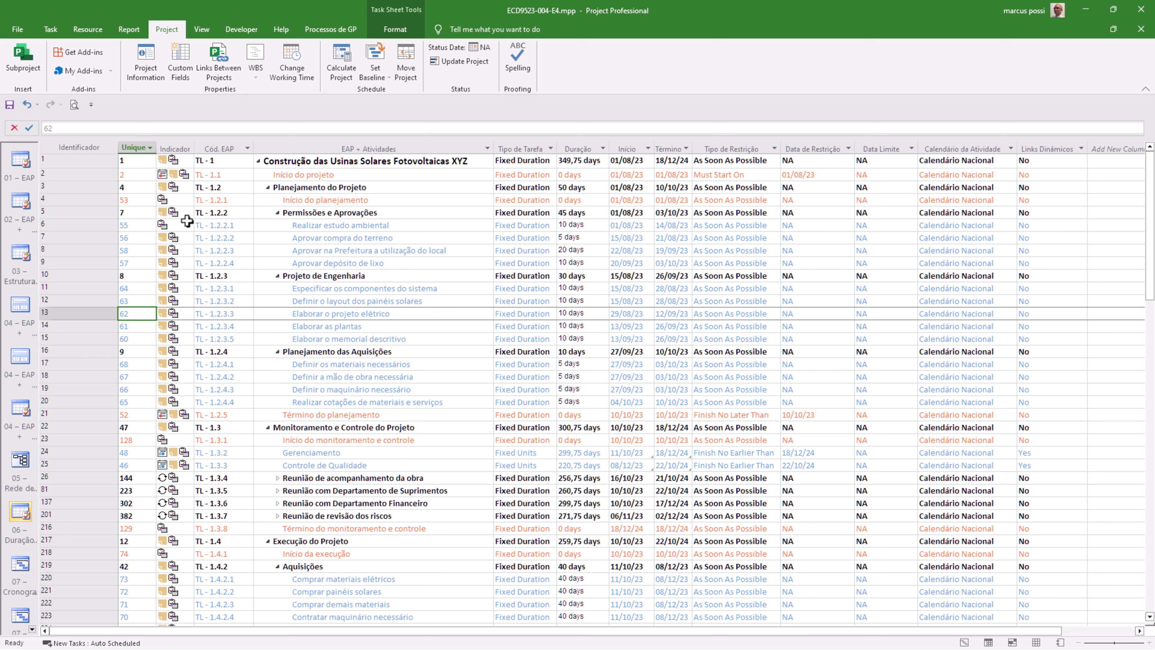
{"action": "left_click", "coordinate": [136, 160]}
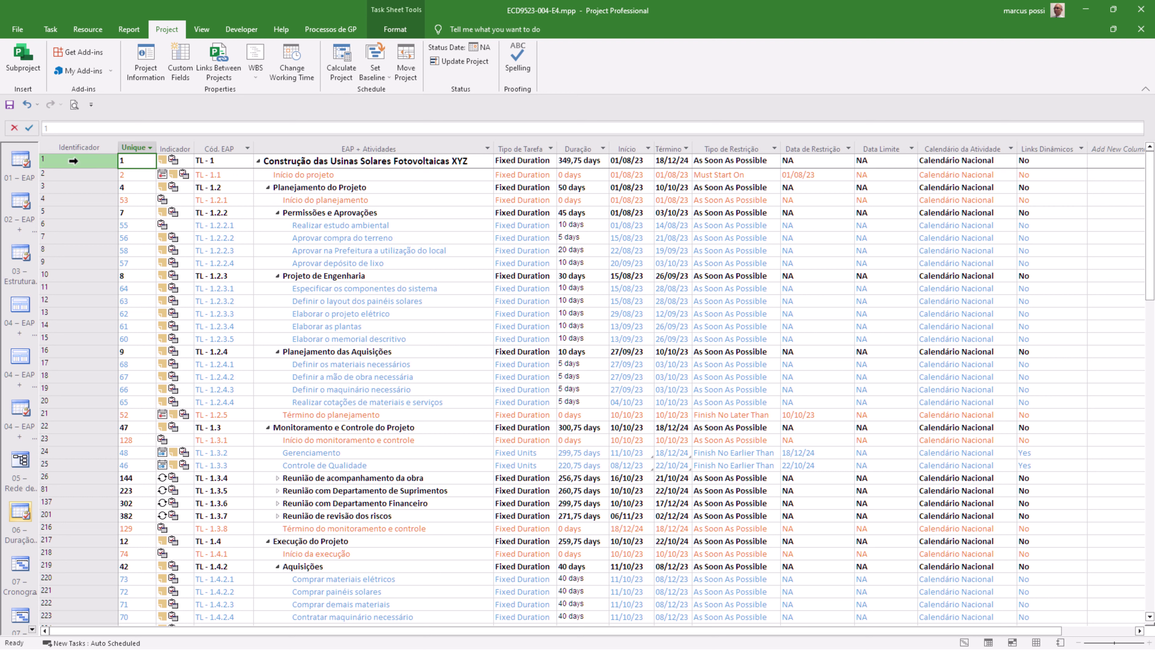
{"action": "left_click", "coordinate": [72, 160]}
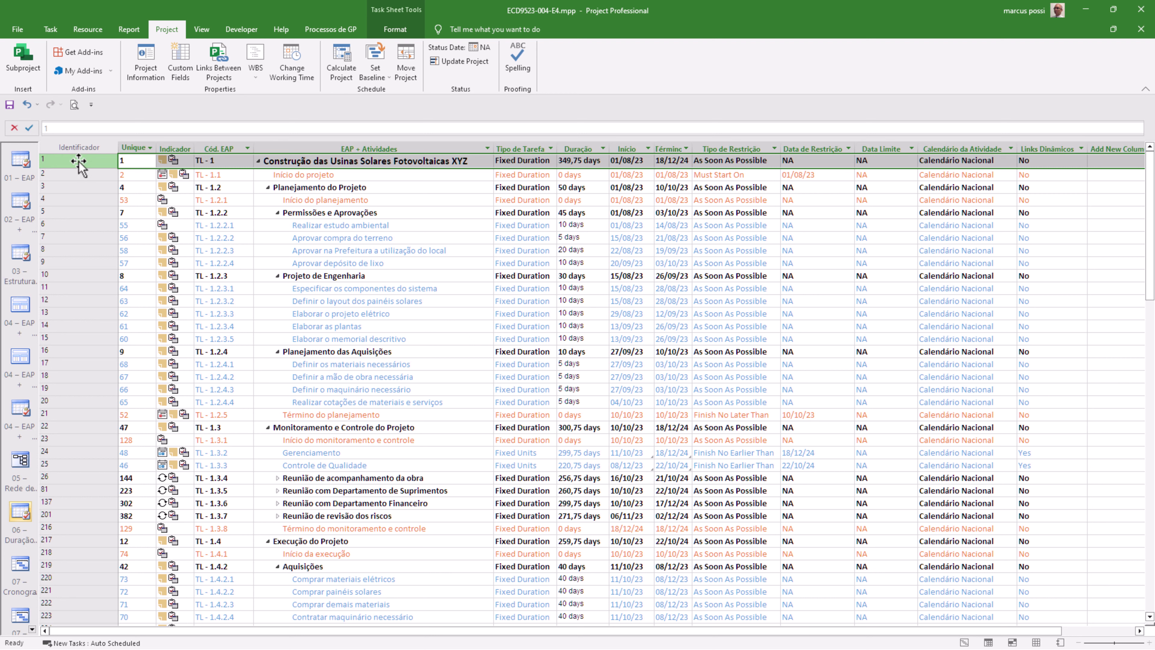
{"action": "left_click", "coordinate": [143, 279]}
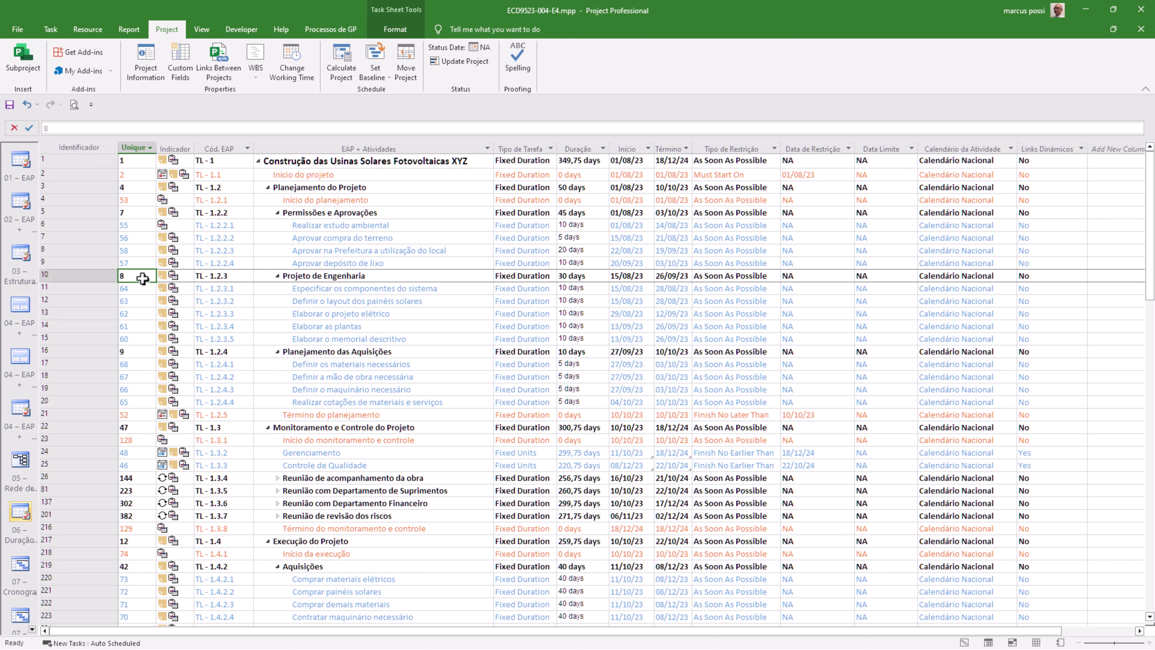
{"action": "left_click", "coordinate": [73, 276]}
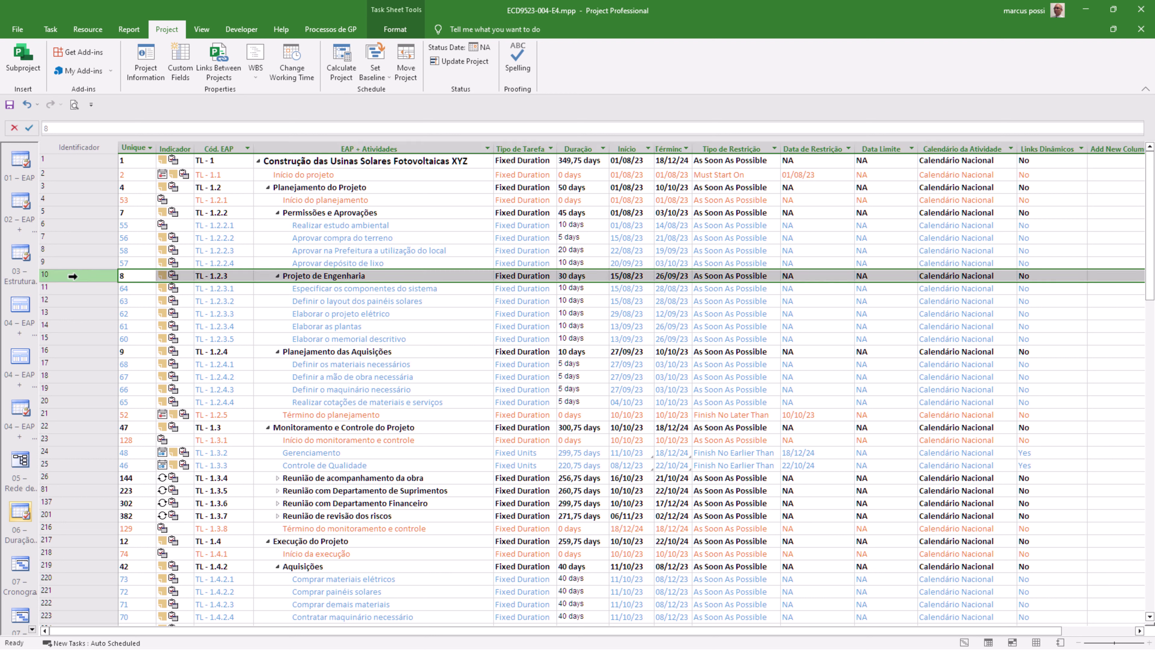
{"action": "left_click_drag", "start_coordinate": [108, 145], "coordinate": [57, 147]}
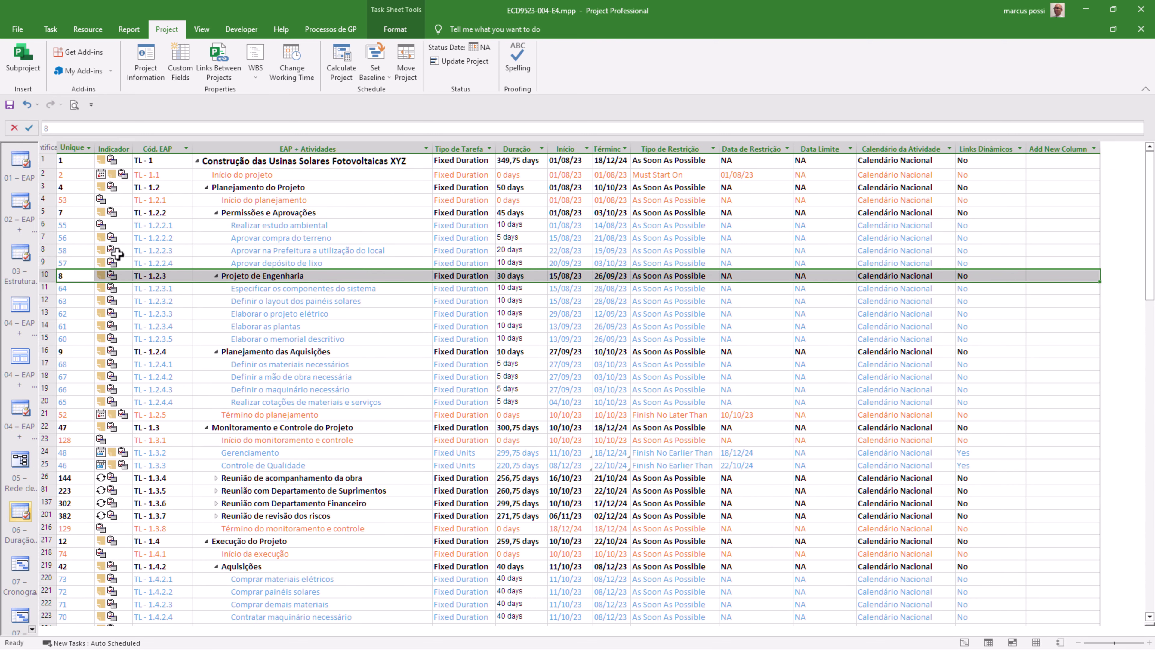
{"action": "mouse_move", "coordinate": [117, 254]}
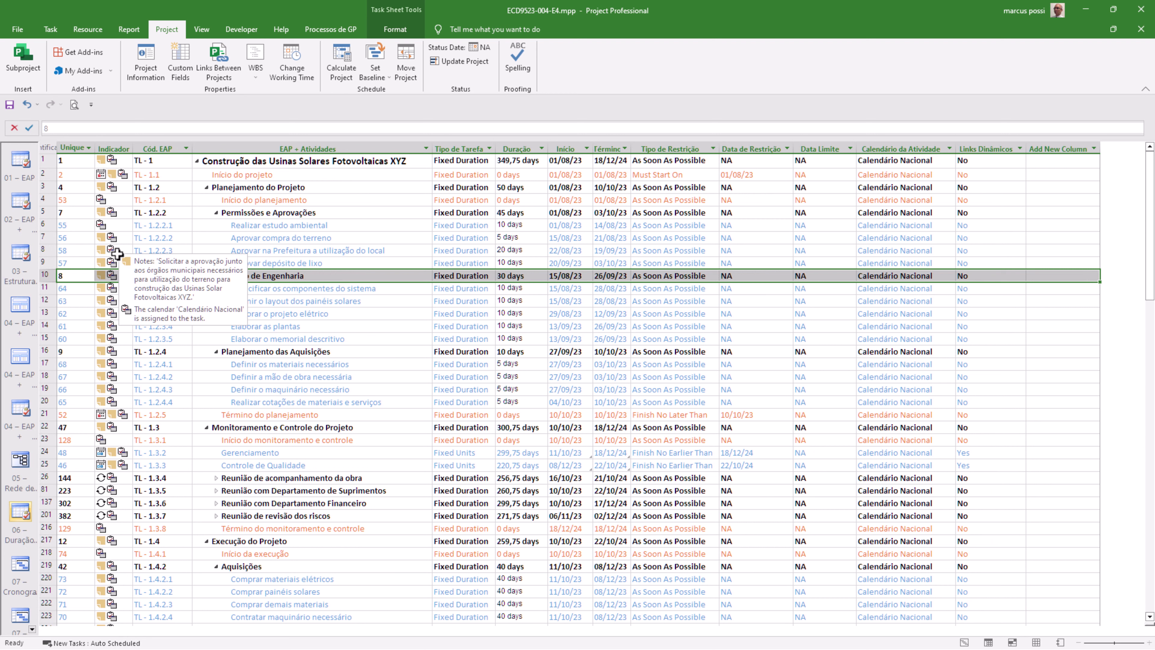
Insert a Unique ID Predecessors column before the Indicador column, and delete it again
{"action": "left_click", "coordinate": [74, 148]}
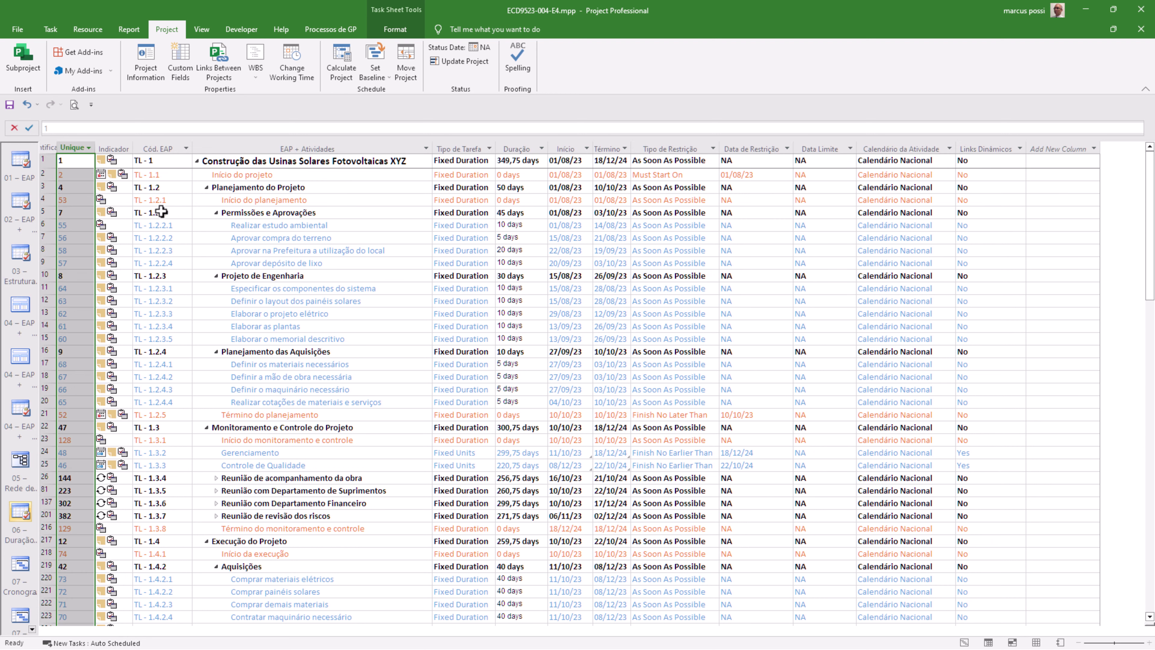
{"action": "right_click", "coordinate": [105, 145]}
{"action": "left_click", "coordinate": [148, 232]}
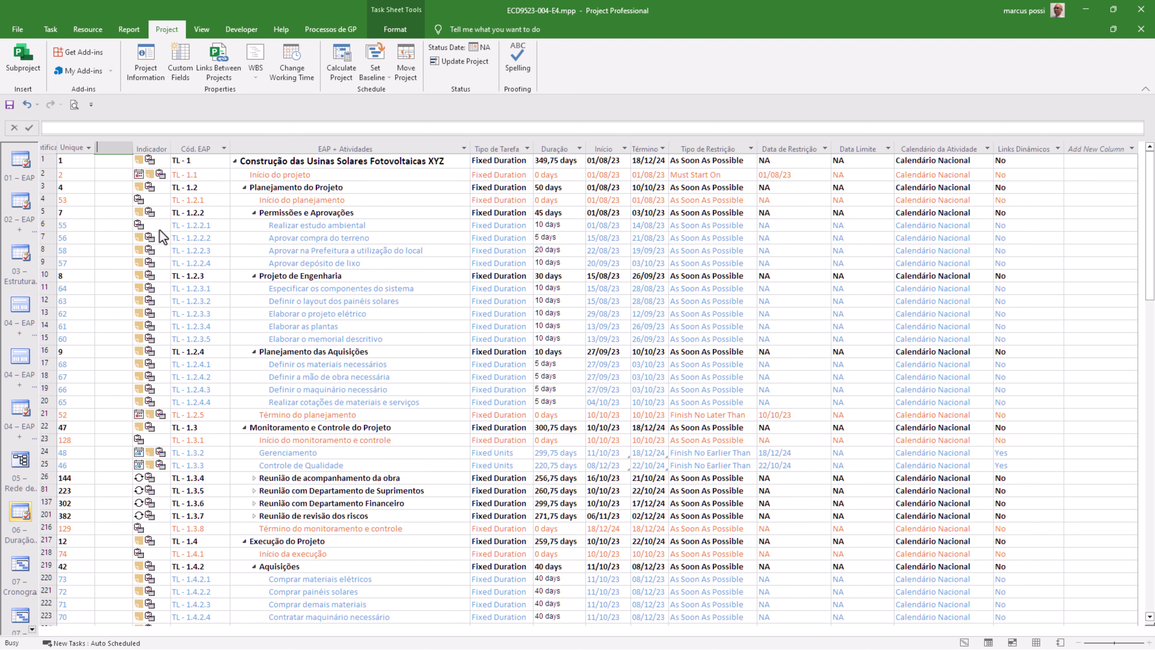
{"action": "type", "text": "unique ID"}
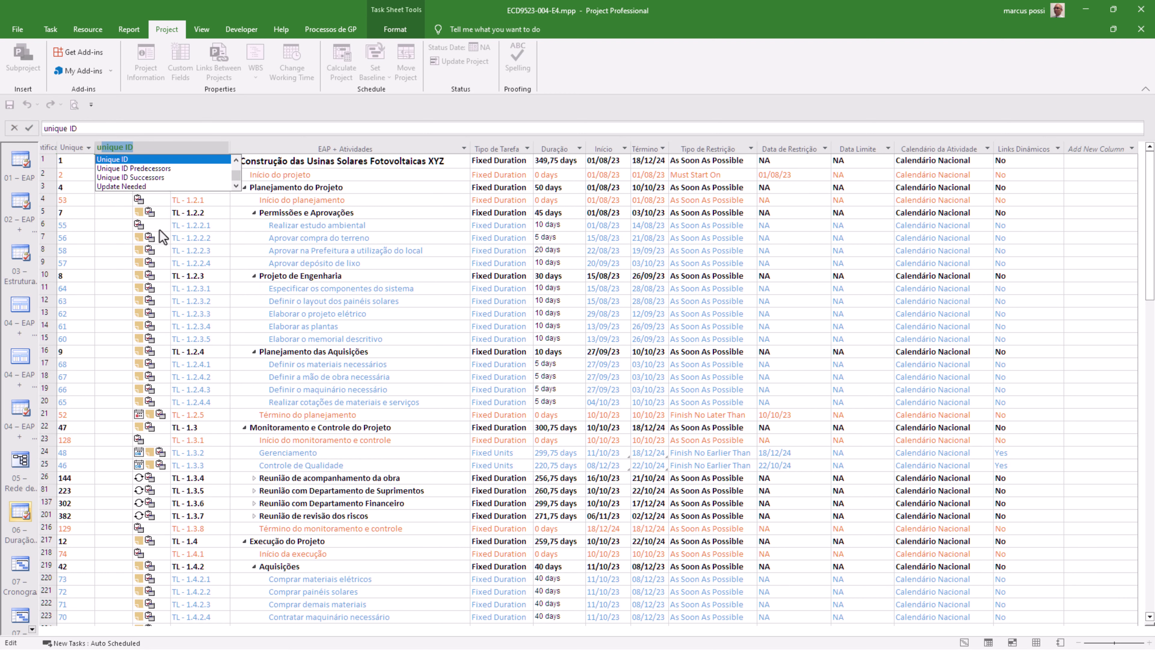
{"action": "left_click", "coordinate": [149, 169]}
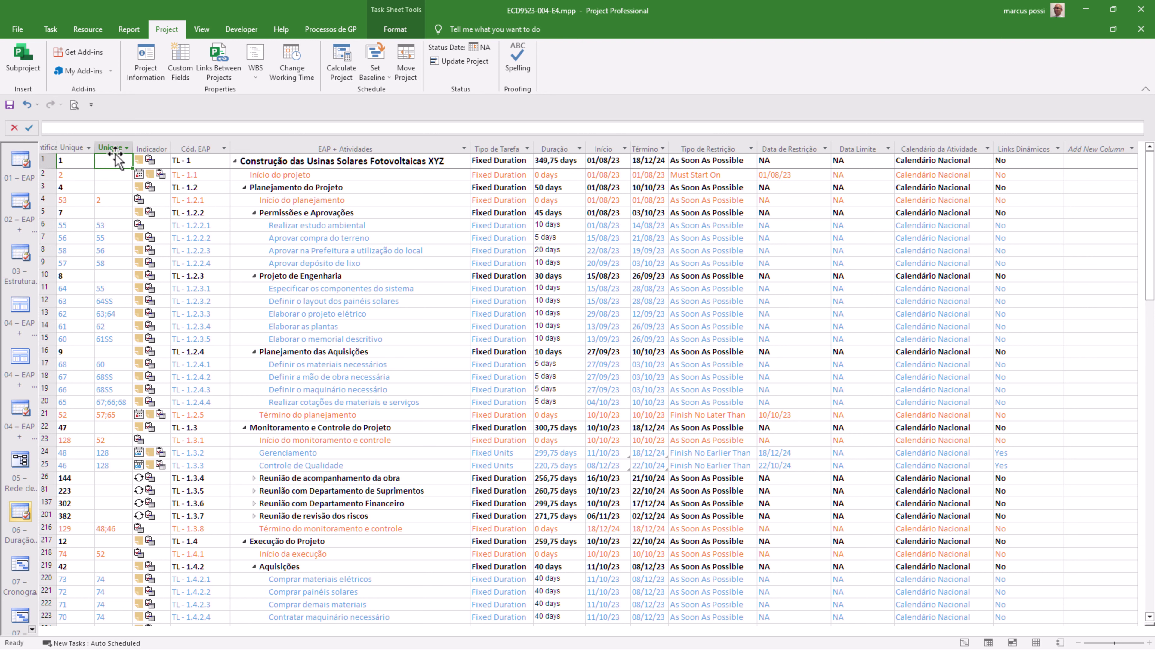
{"action": "left_click", "coordinate": [112, 145]}
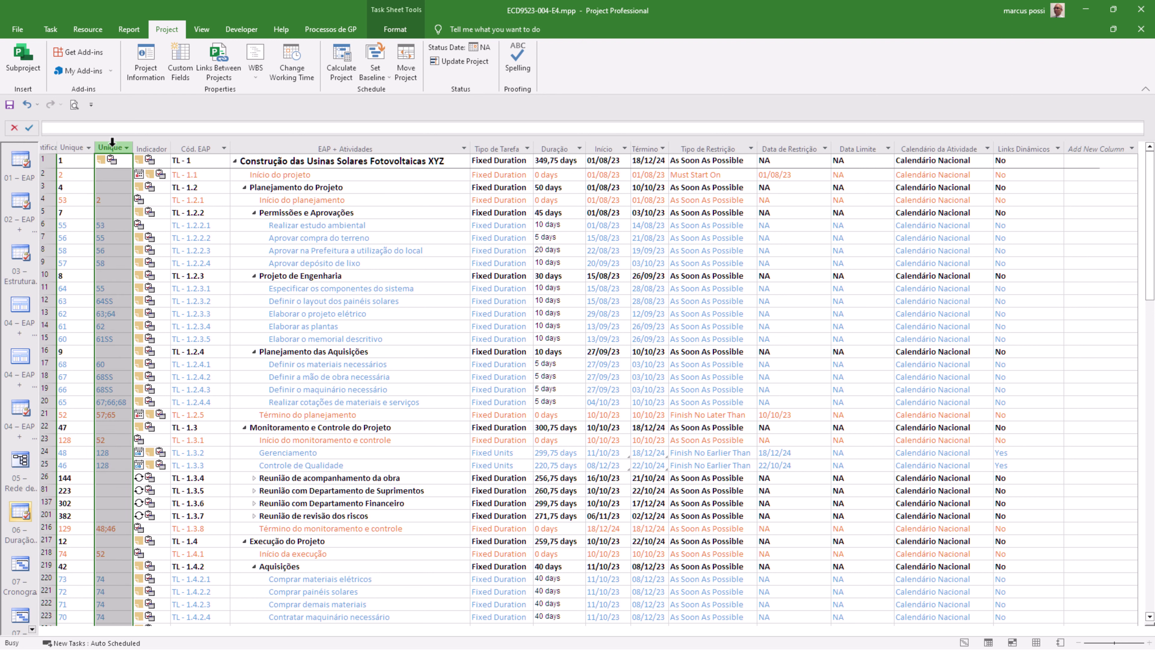
{"action": "key", "text": "Delete"}
Compare the Unique ID and Cód. EAP columns, using Especificar os componentes do sistema and Realizar estudo ambiental as examples
{"action": "left_click", "coordinate": [70, 144]}
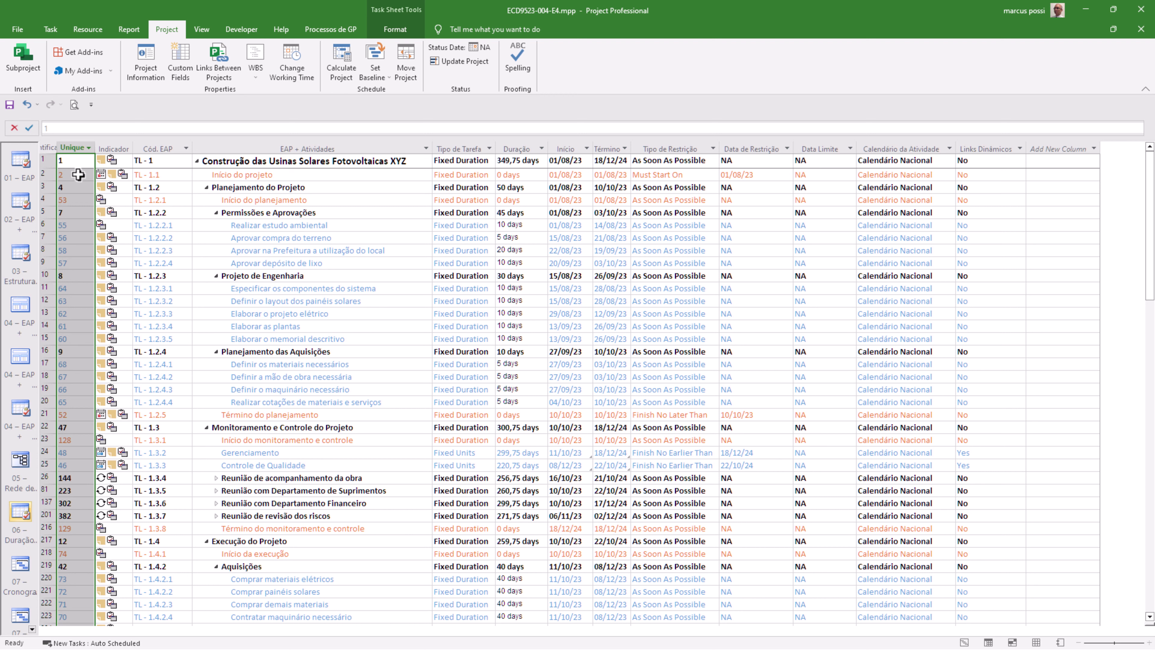
{"action": "left_click", "coordinate": [154, 147]}
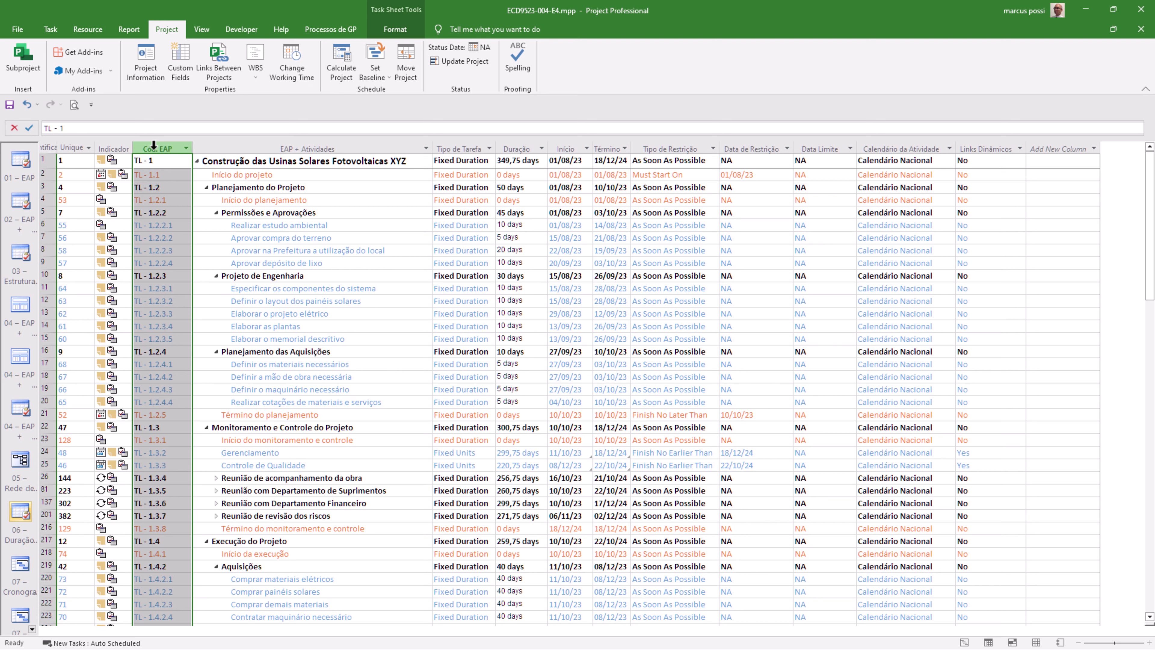
{"action": "left_click", "coordinate": [245, 288]}
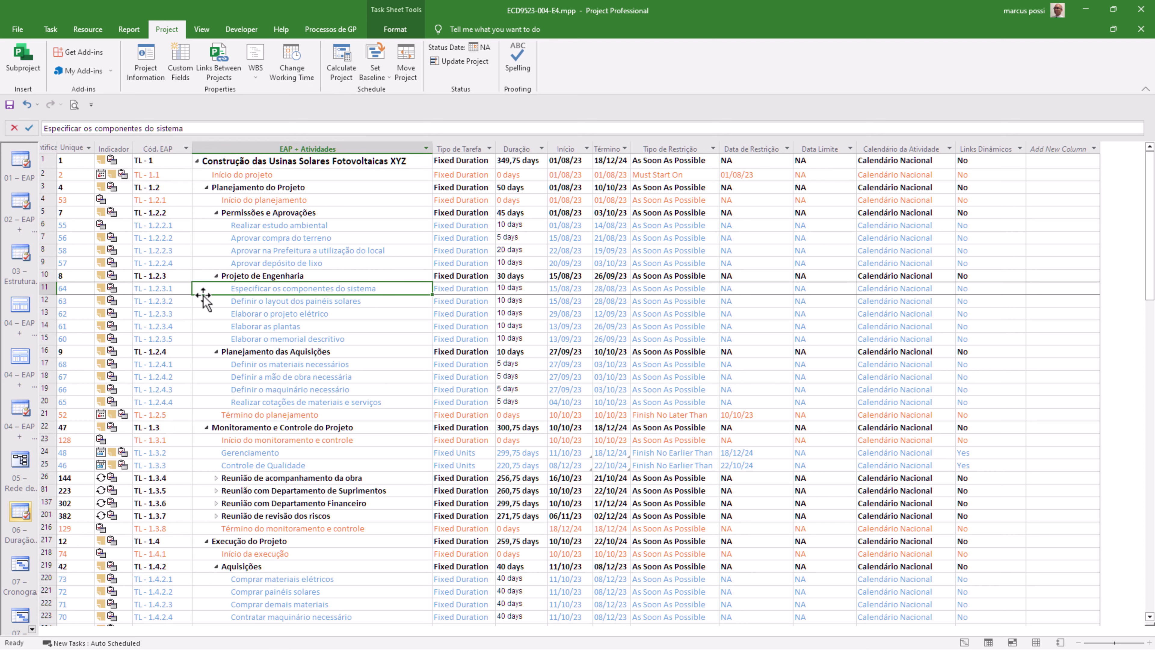
{"action": "left_click", "coordinate": [175, 293]}
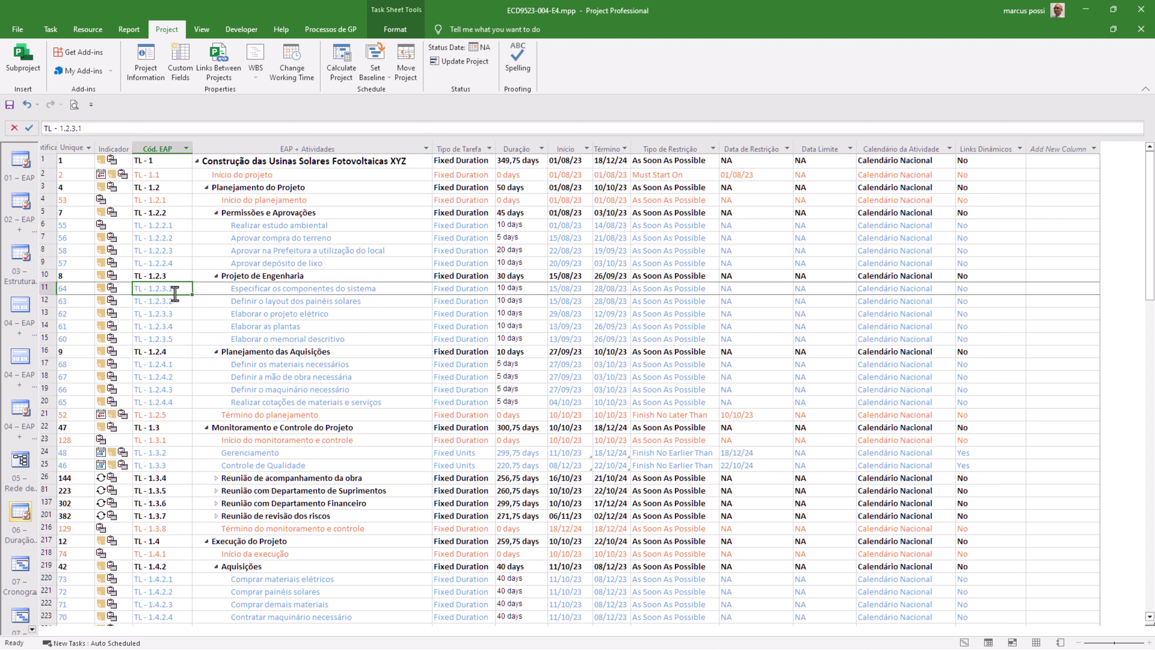
{"action": "left_click", "coordinate": [87, 289]}
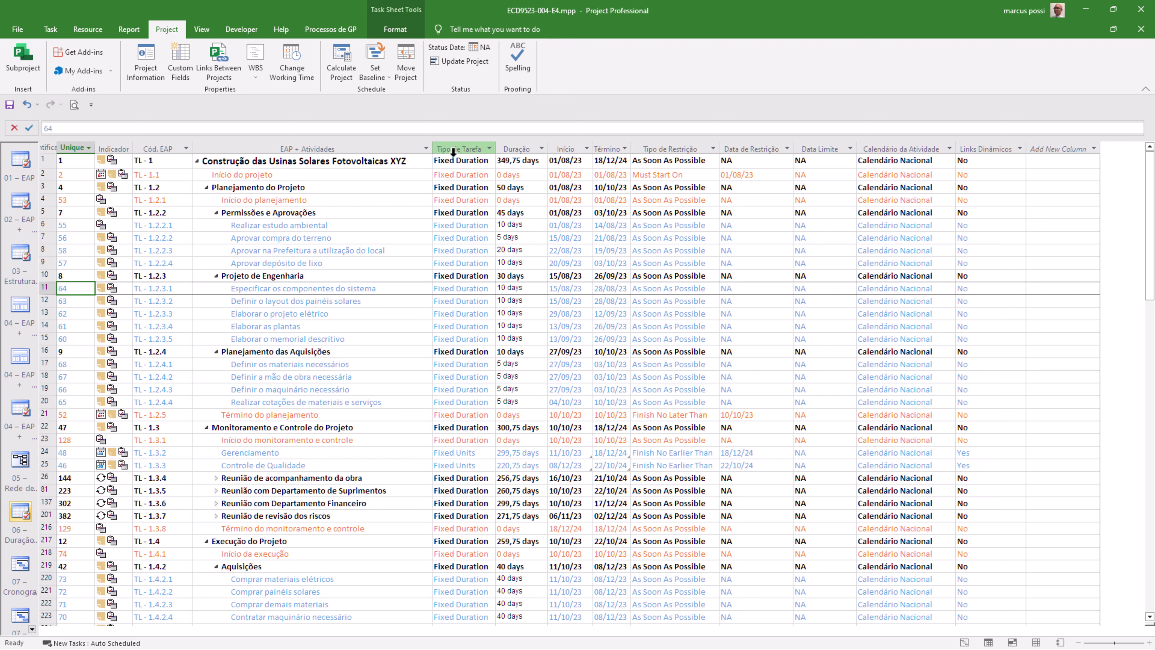
{"action": "left_click", "coordinate": [401, 227]}
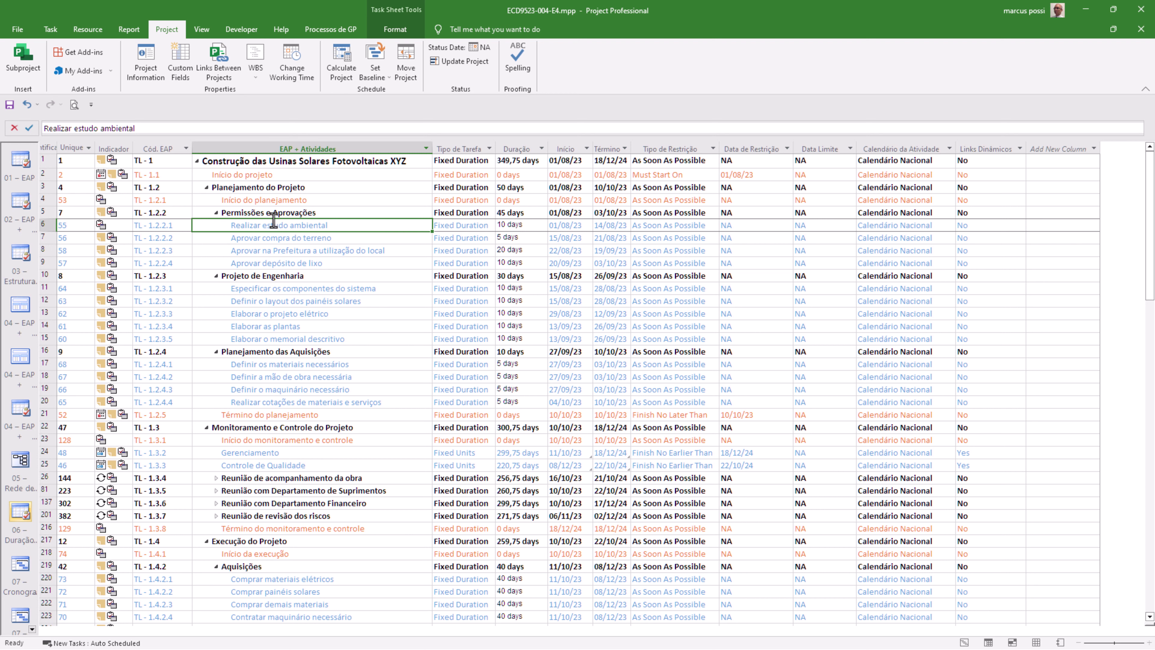
{"action": "left_click", "coordinate": [66, 146]}
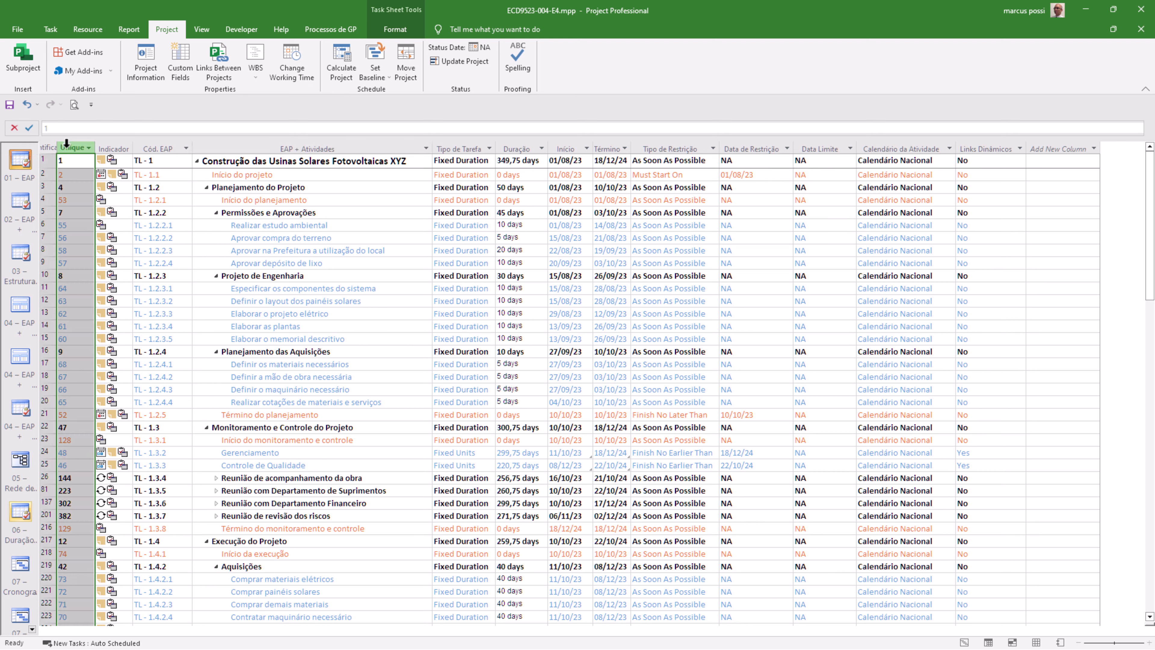
Insert a Created column before the Indicador column and widen it
{"action": "right_click", "coordinate": [108, 145]}
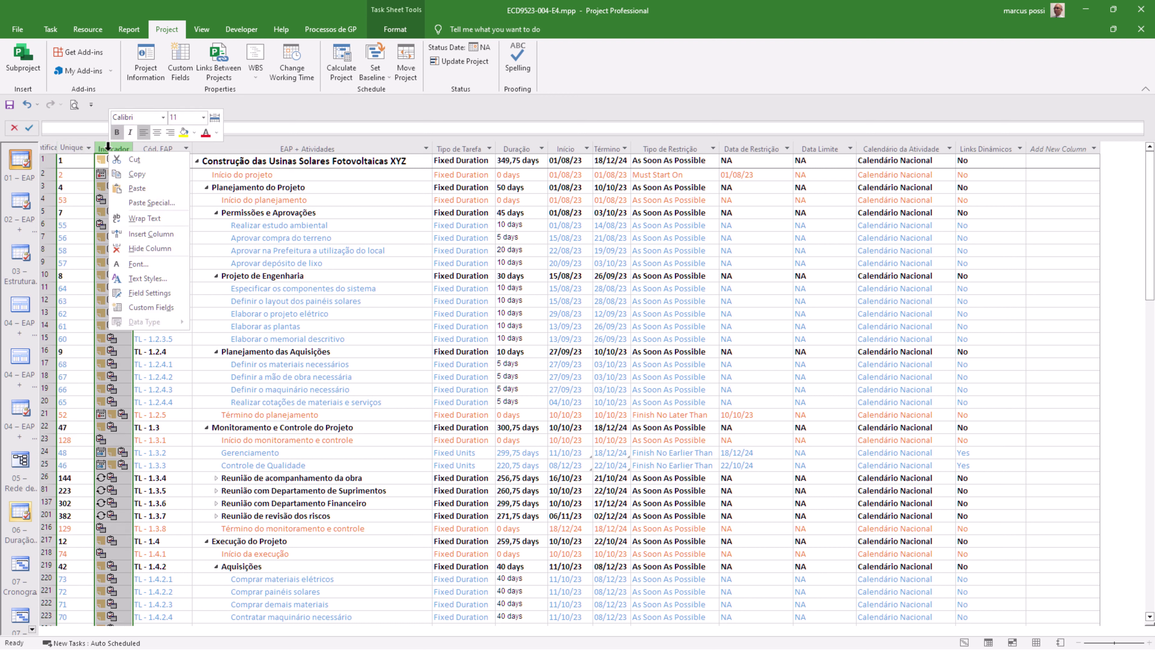
{"action": "left_click", "coordinate": [147, 234]}
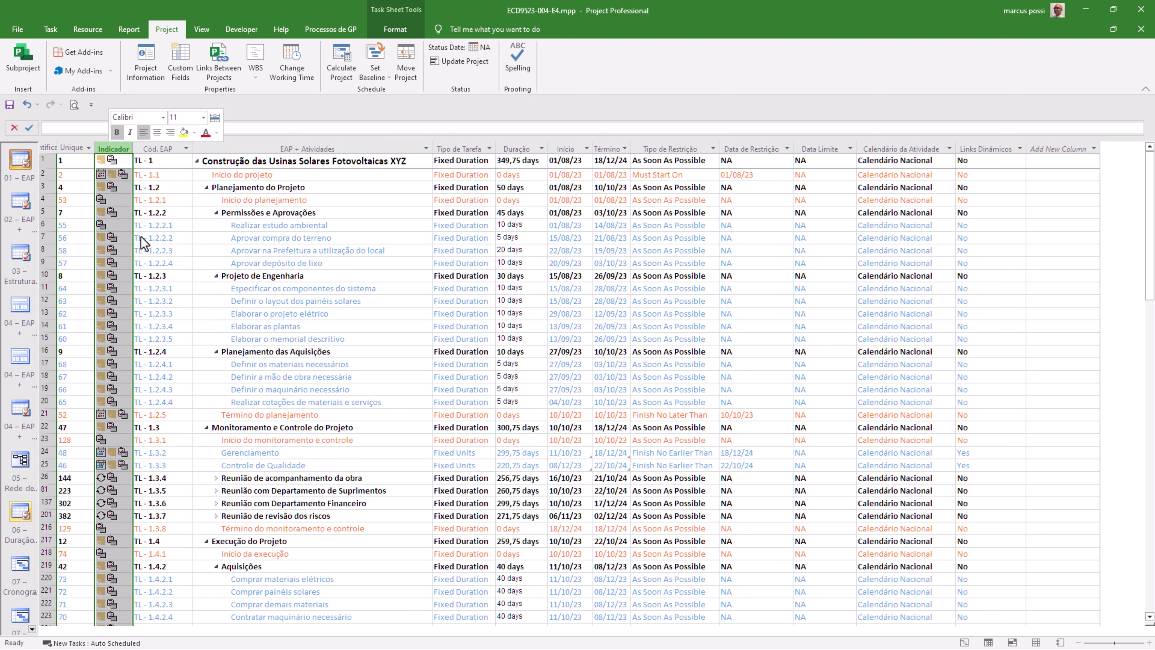
{"action": "type", "text": "confirmed"}
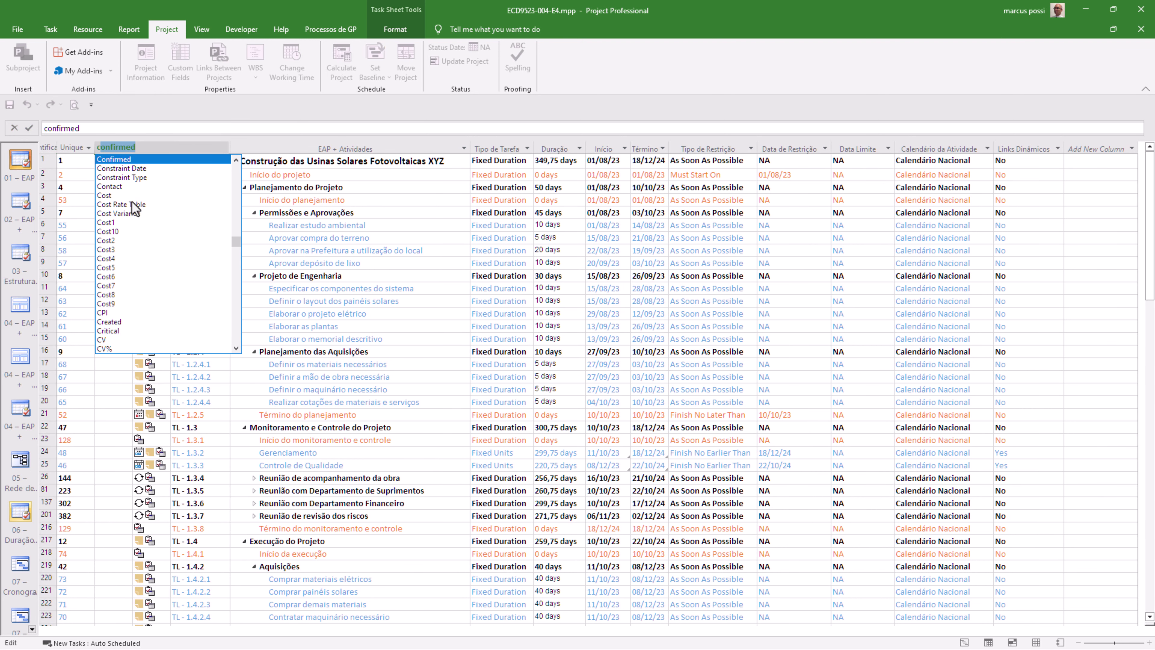
{"action": "left_click", "coordinate": [116, 324]}
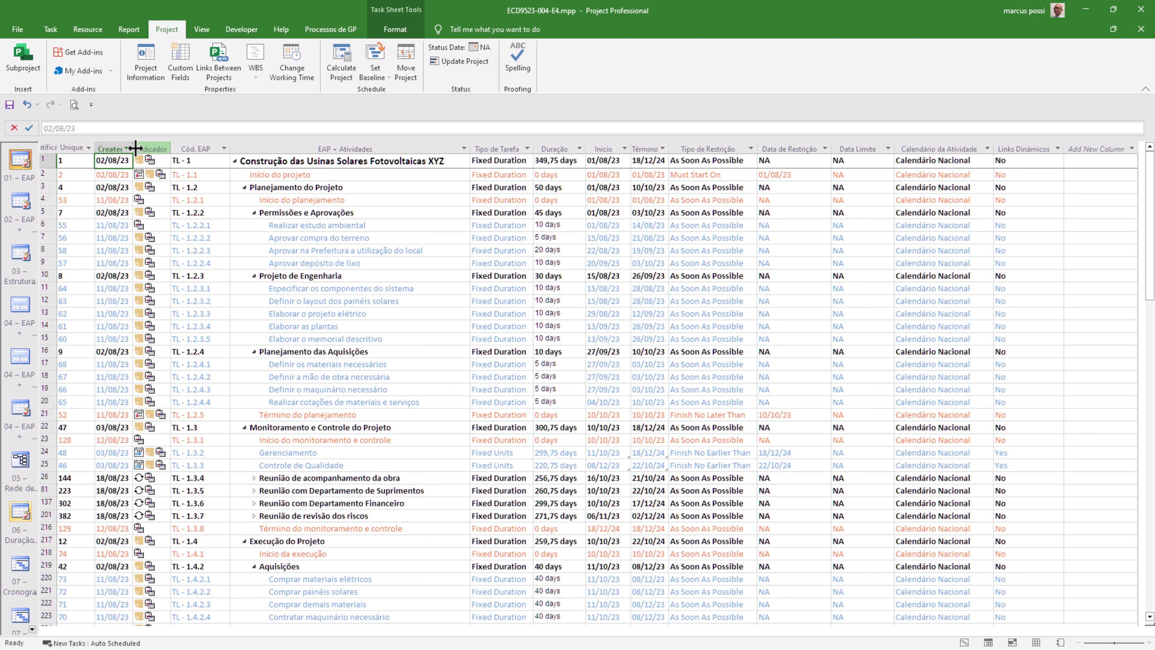
{"action": "left_click_drag", "start_coordinate": [136, 148], "coordinate": [177, 148]}
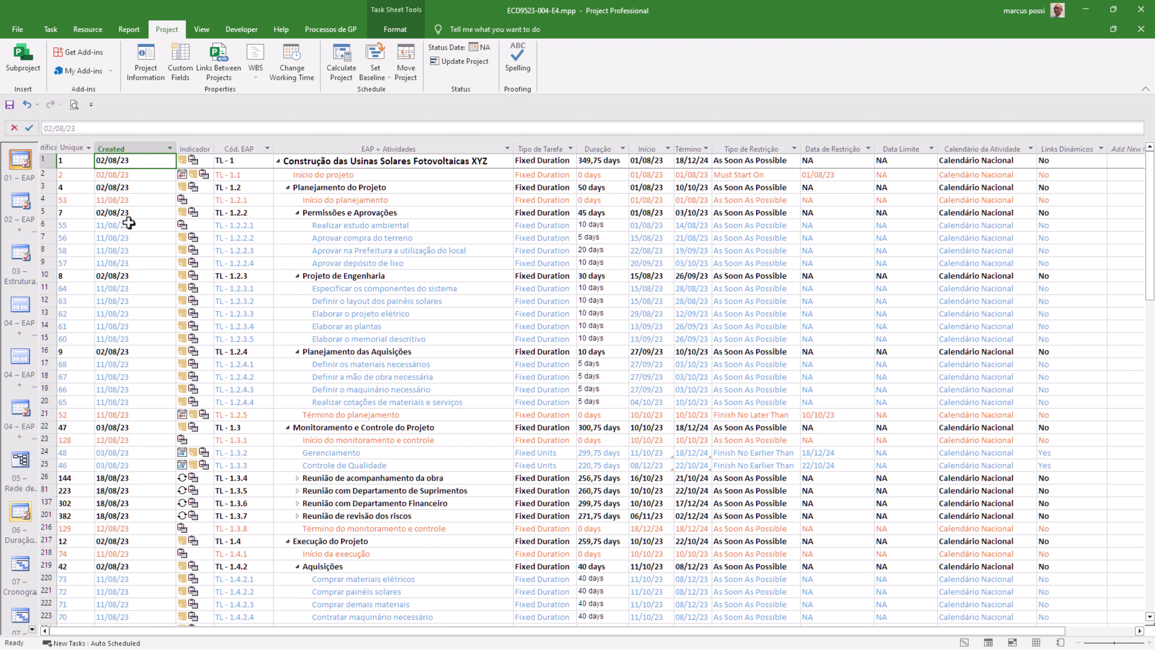
Examine the creation dates of the tasks under Permissões e Aprovações, focusing on Aprovar depósito de lixo
{"action": "left_click_drag", "start_coordinate": [129, 222], "coordinate": [138, 262]}
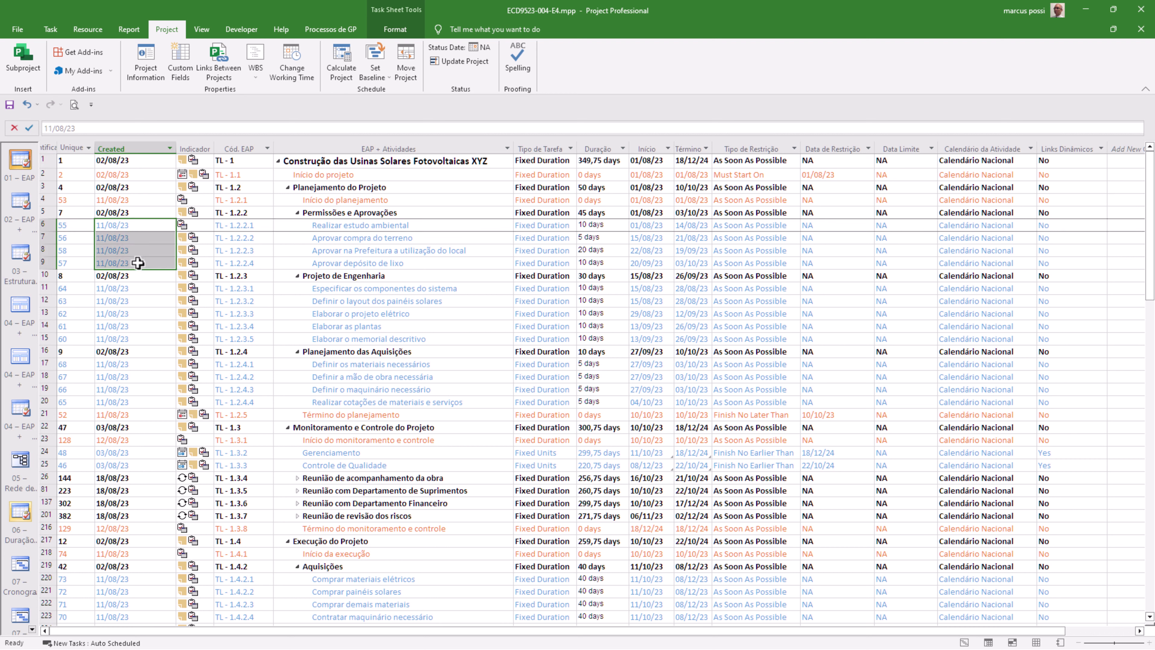
{"action": "left_click", "coordinate": [137, 225]}
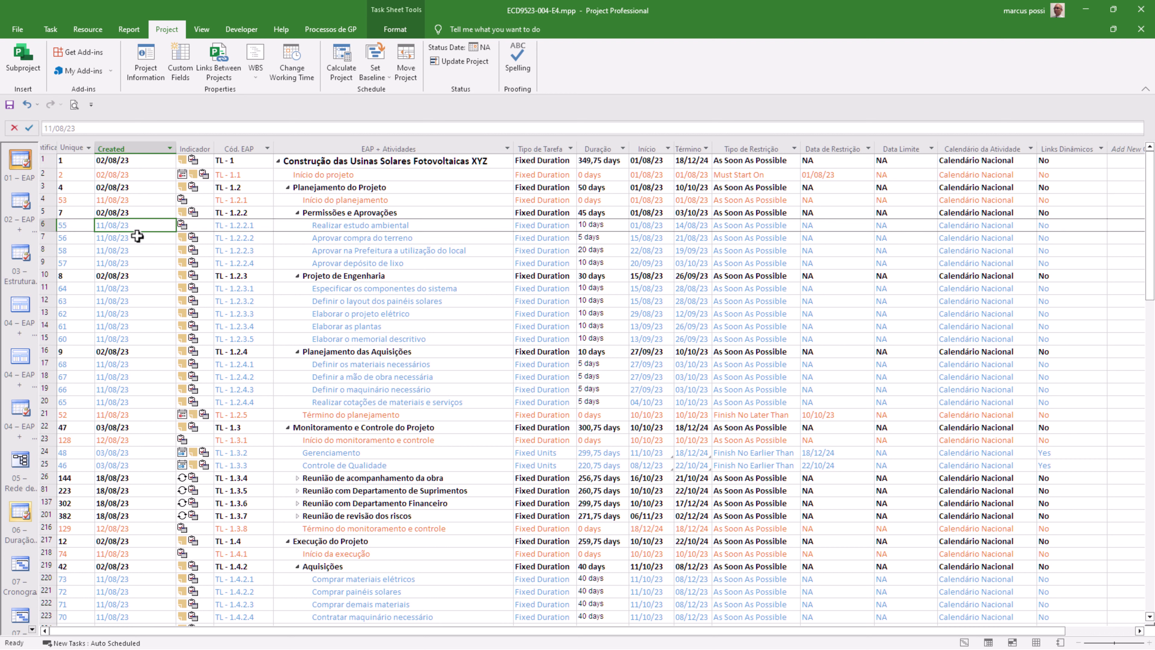
{"action": "left_click", "coordinate": [136, 251]}
{"action": "left_click", "coordinate": [137, 263]}
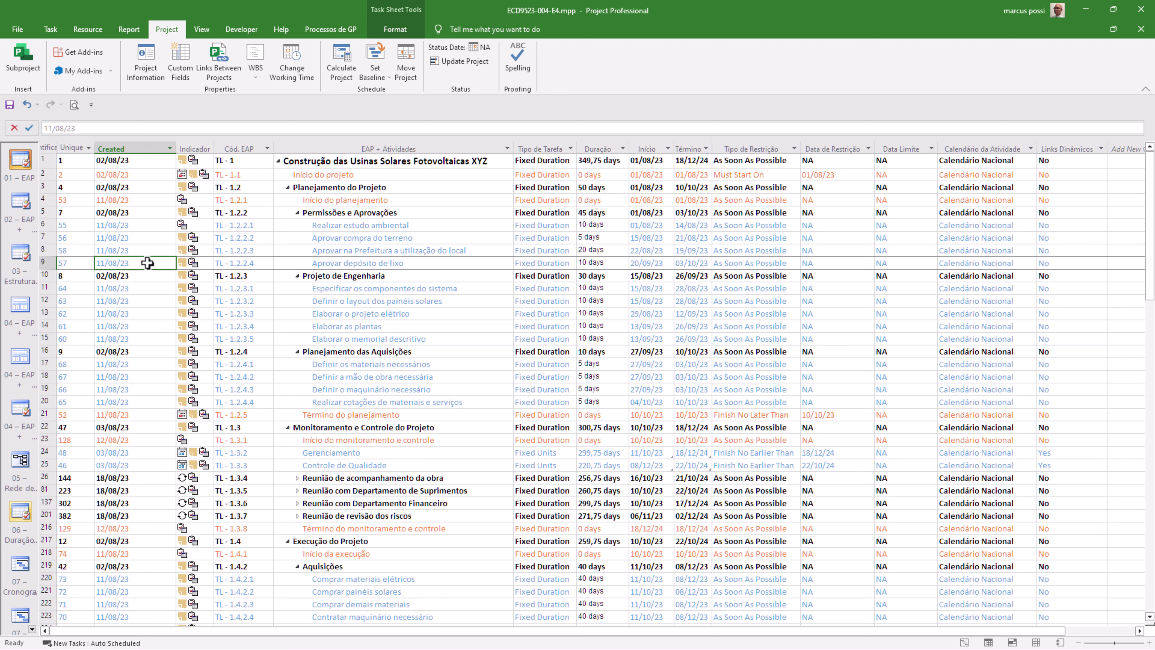
{"action": "left_click", "coordinate": [41, 263]}
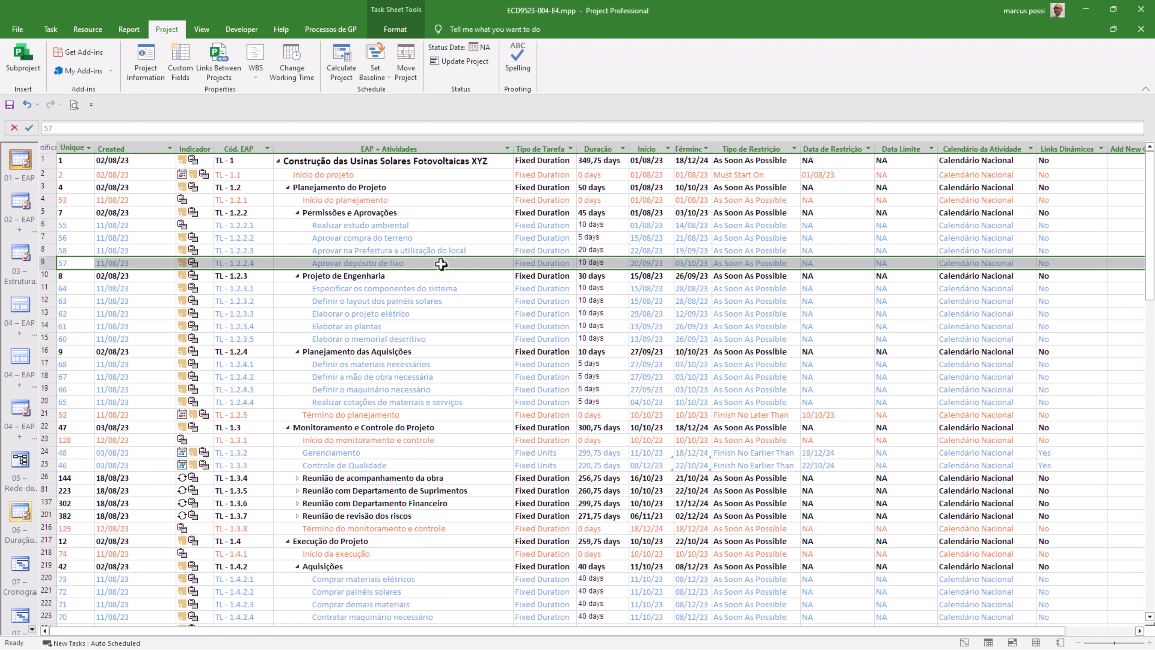
{"action": "left_click", "coordinate": [169, 263]}
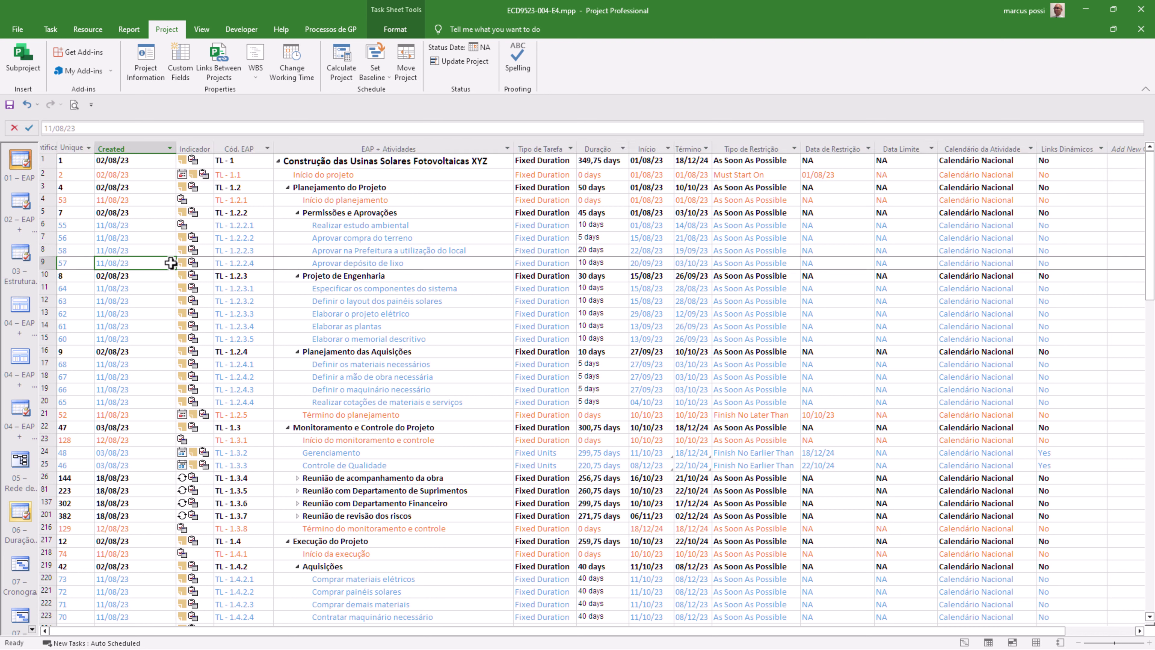
{"action": "left_click", "coordinate": [383, 263]}
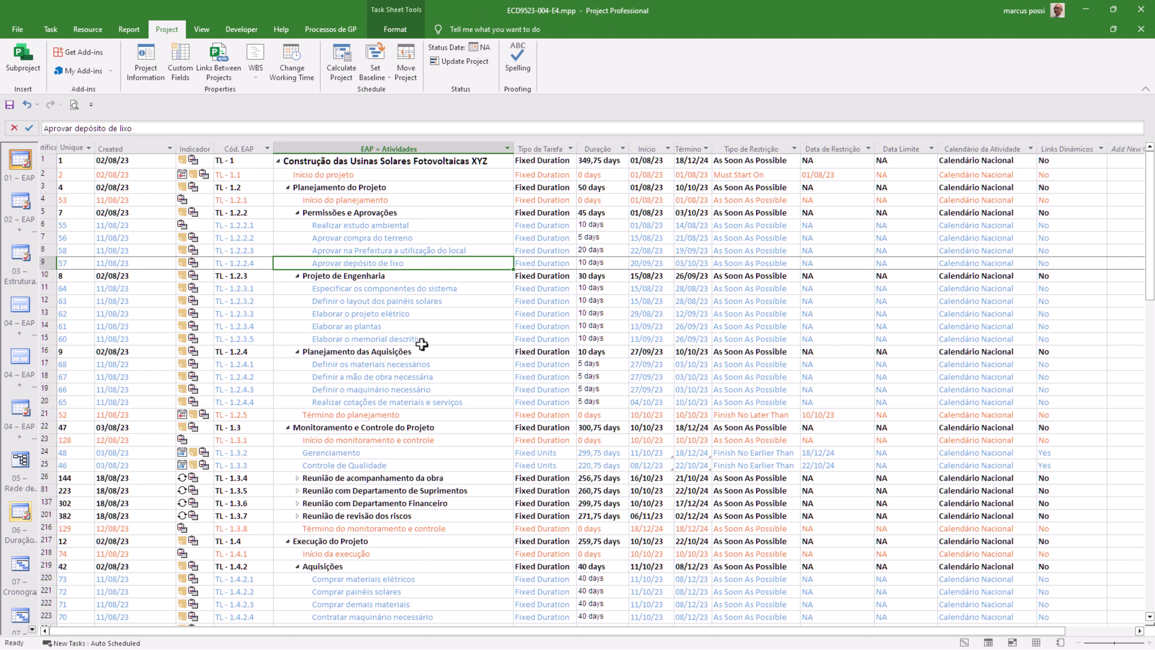
{"action": "left_click", "coordinate": [448, 305]}
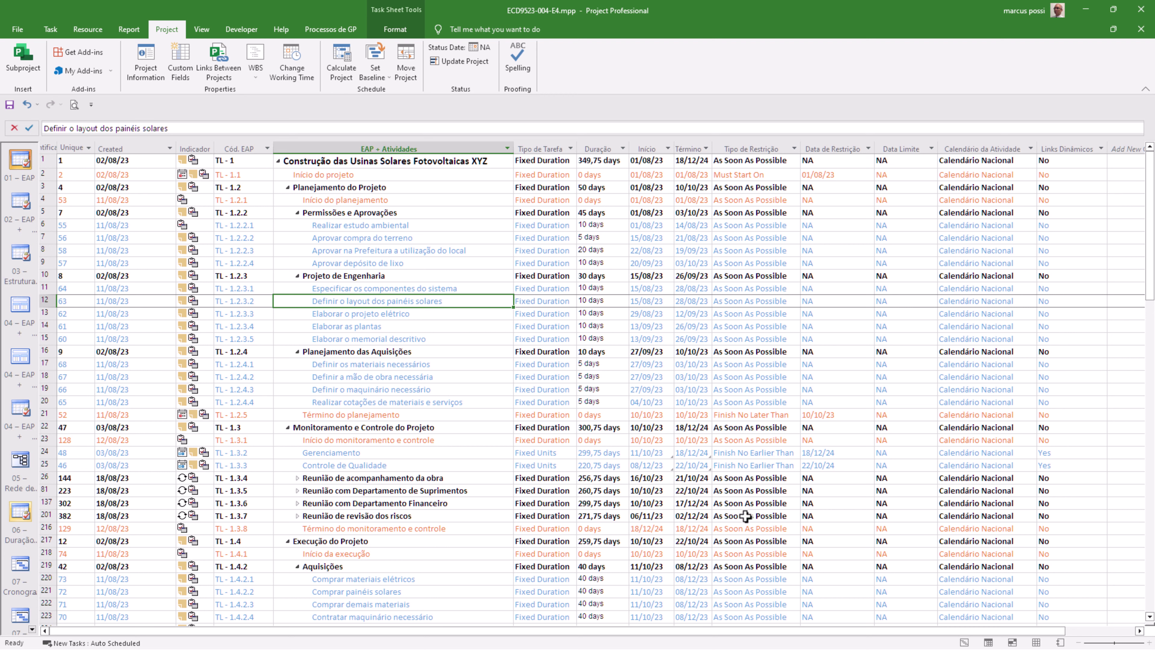
{"action": "left_click_drag", "start_coordinate": [773, 631], "coordinate": [965, 620]}
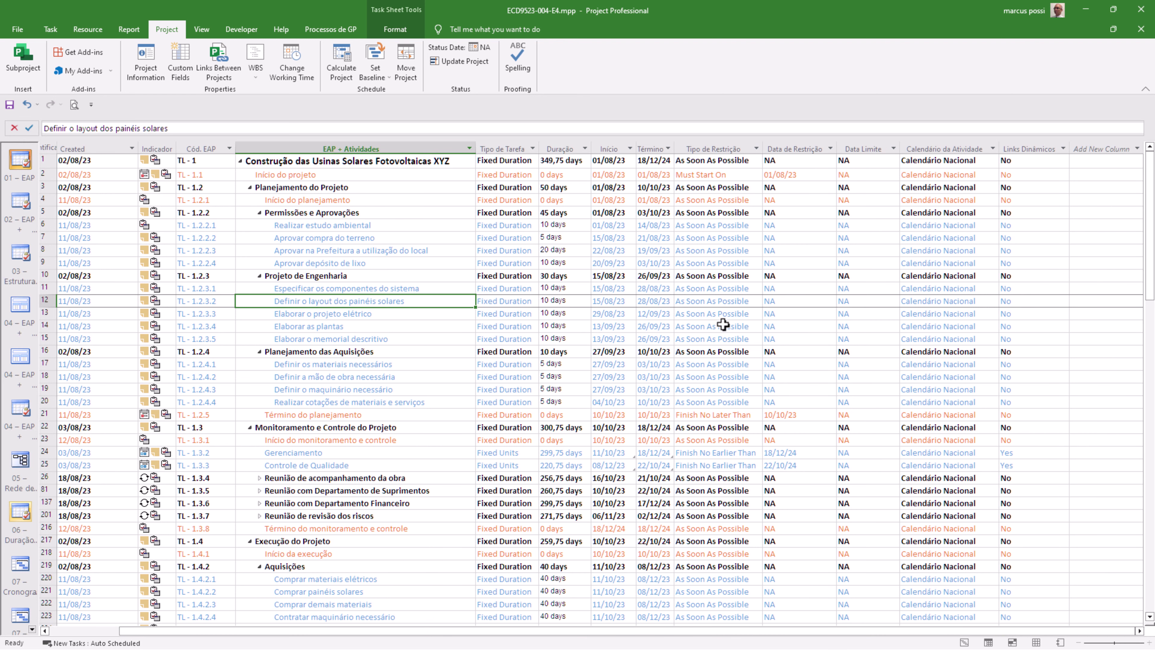
Switch to the 07 – Cronograma do Projeto view and zoom the Gantt timescale to the entire project
{"action": "right_click", "coordinate": [12, 204]}
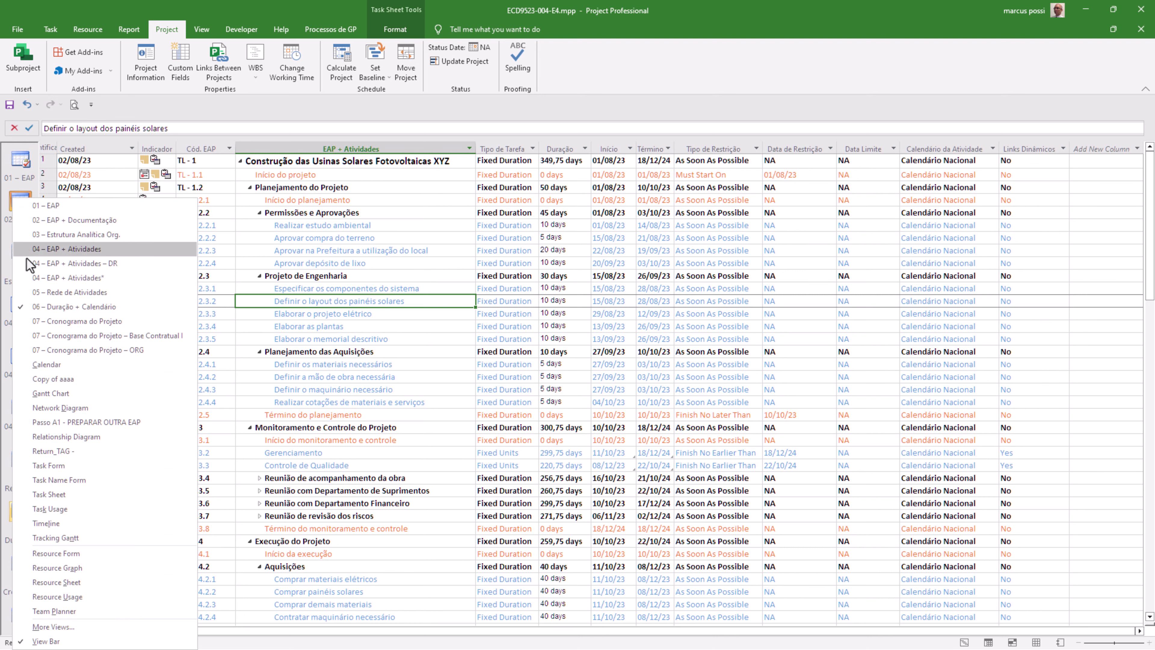
{"action": "left_click", "coordinate": [48, 320]}
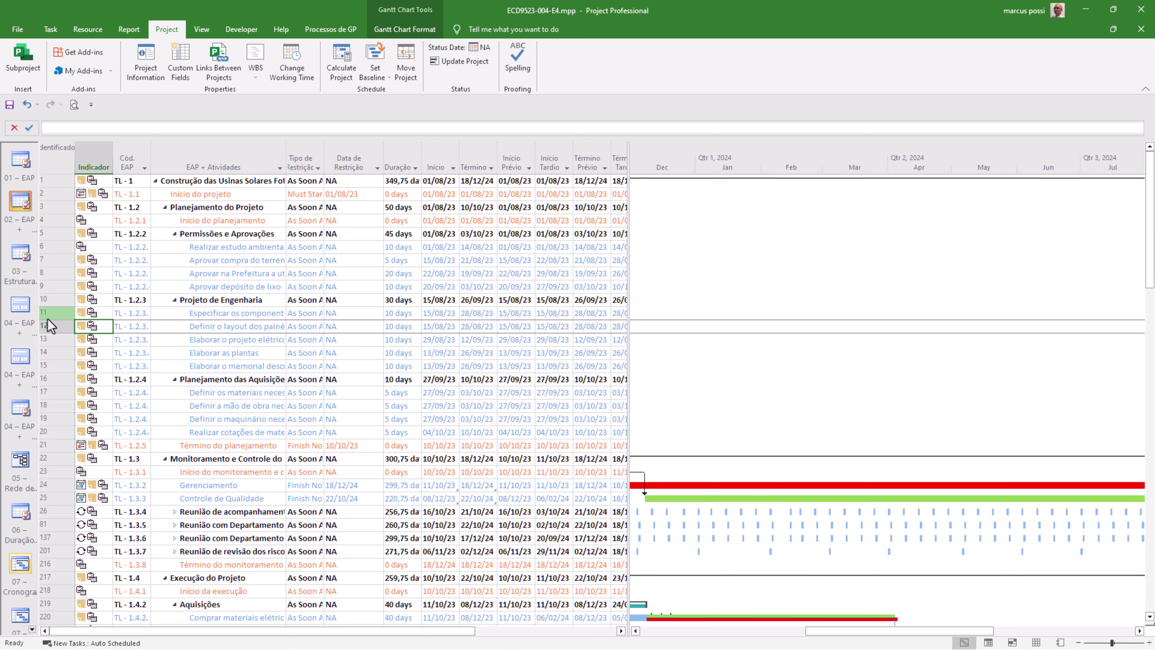
{"action": "right_click", "coordinate": [752, 163]}
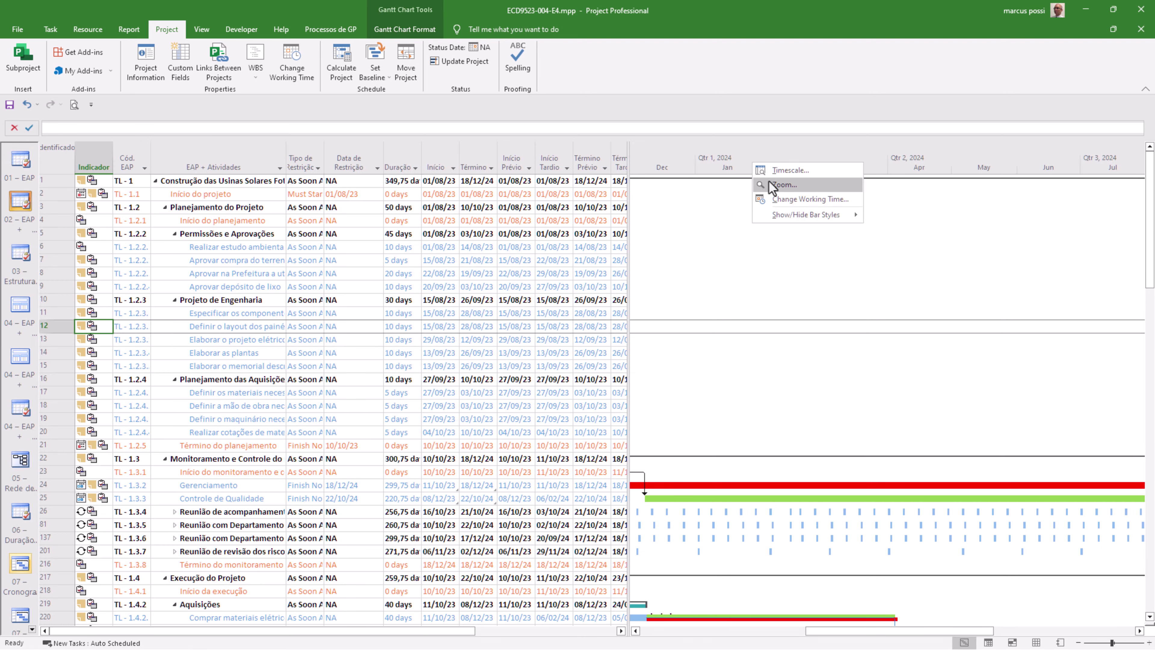
{"action": "left_click", "coordinate": [769, 182]}
{"action": "left_click", "coordinate": [534, 346]}
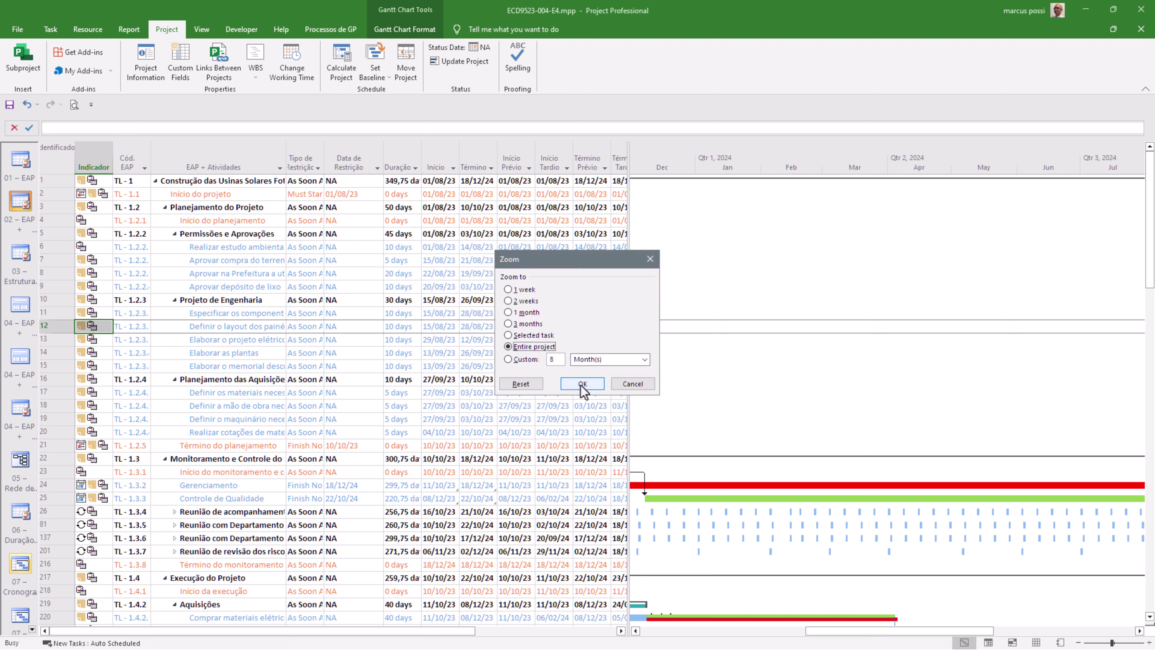
{"action": "left_click", "coordinate": [583, 383]}
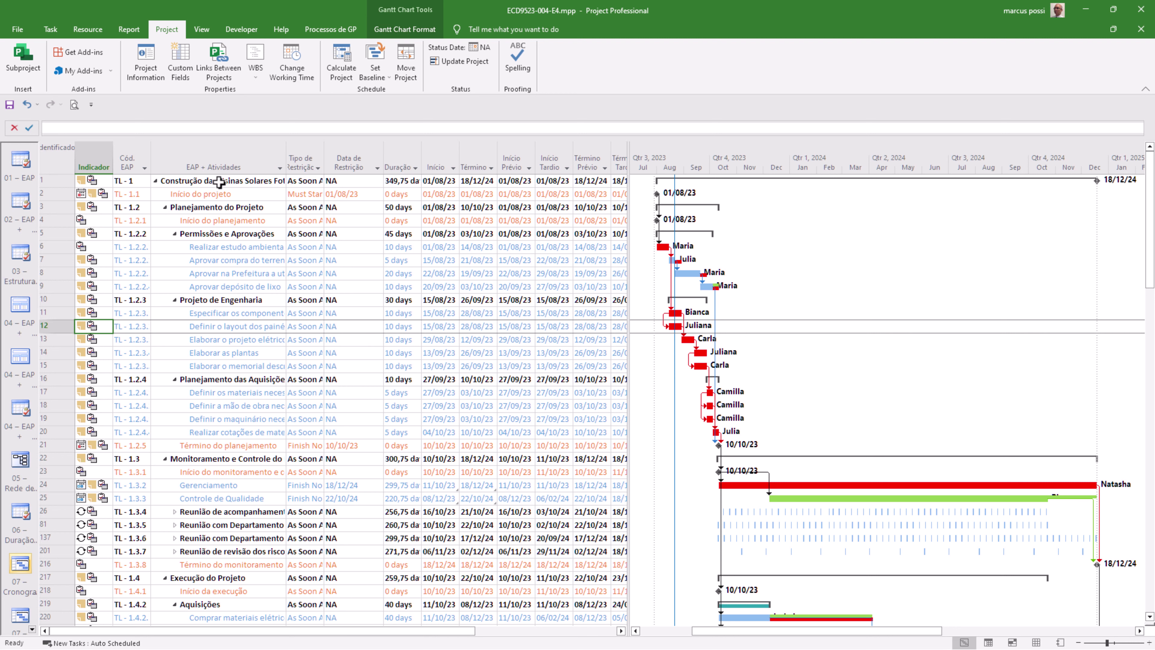
Widen the table area up to the Flag18 column and reselect the 07 – Cronograma do Projeto view
{"action": "left_click_drag", "start_coordinate": [627, 171], "coordinate": [861, 168]}
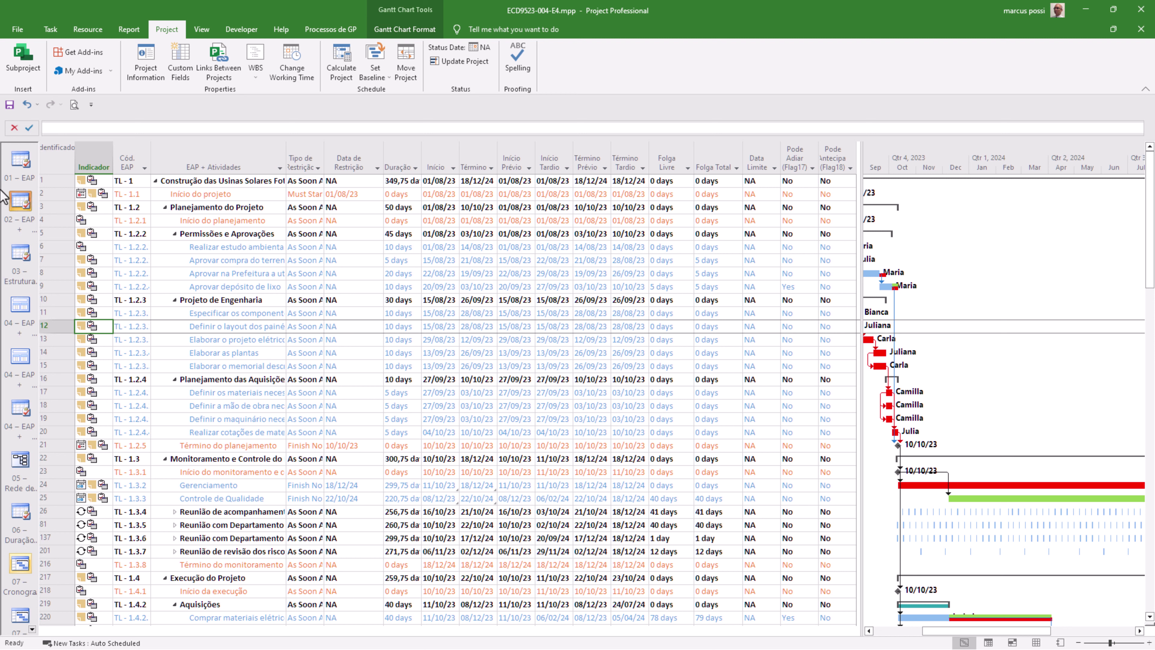
{"action": "right_click", "coordinate": [13, 263]}
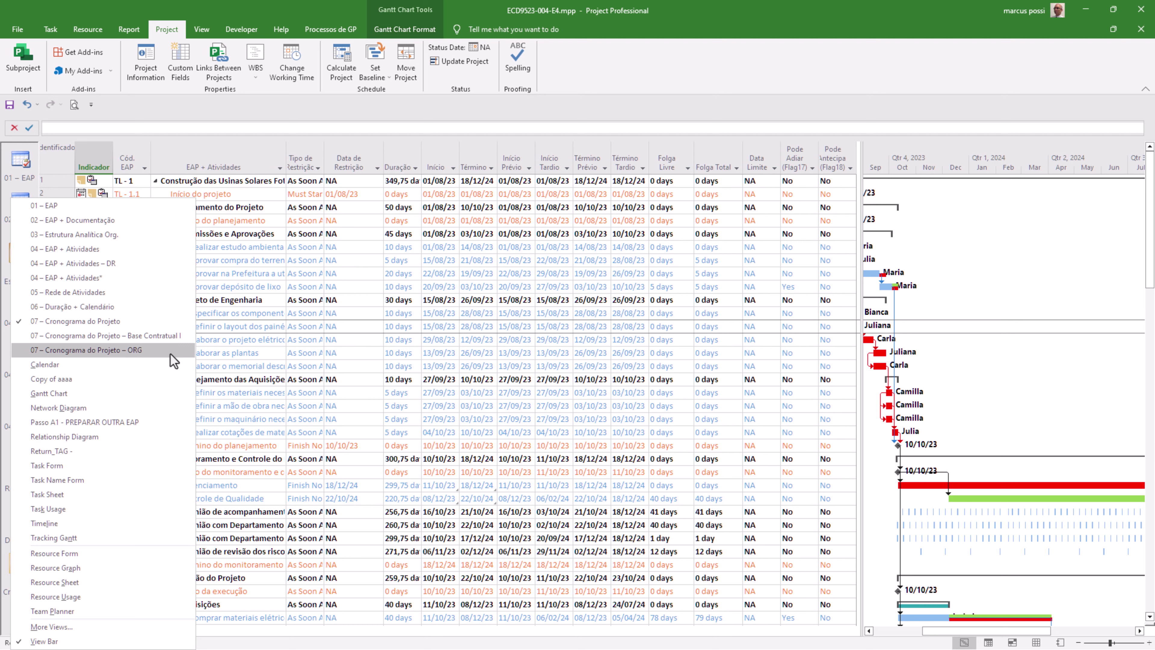
{"action": "left_click", "coordinate": [141, 324]}
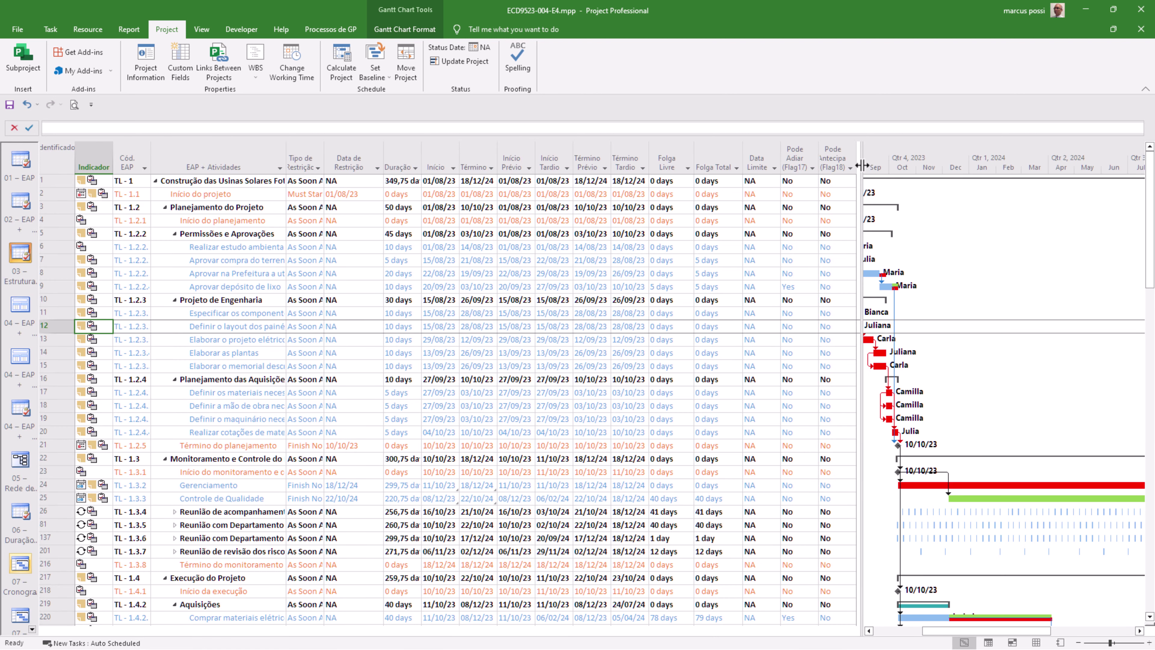
Set the 07 – Cronograma do Projeto table definition to show in the menu, and select that table for the view
{"action": "right_click", "coordinate": [66, 159]}
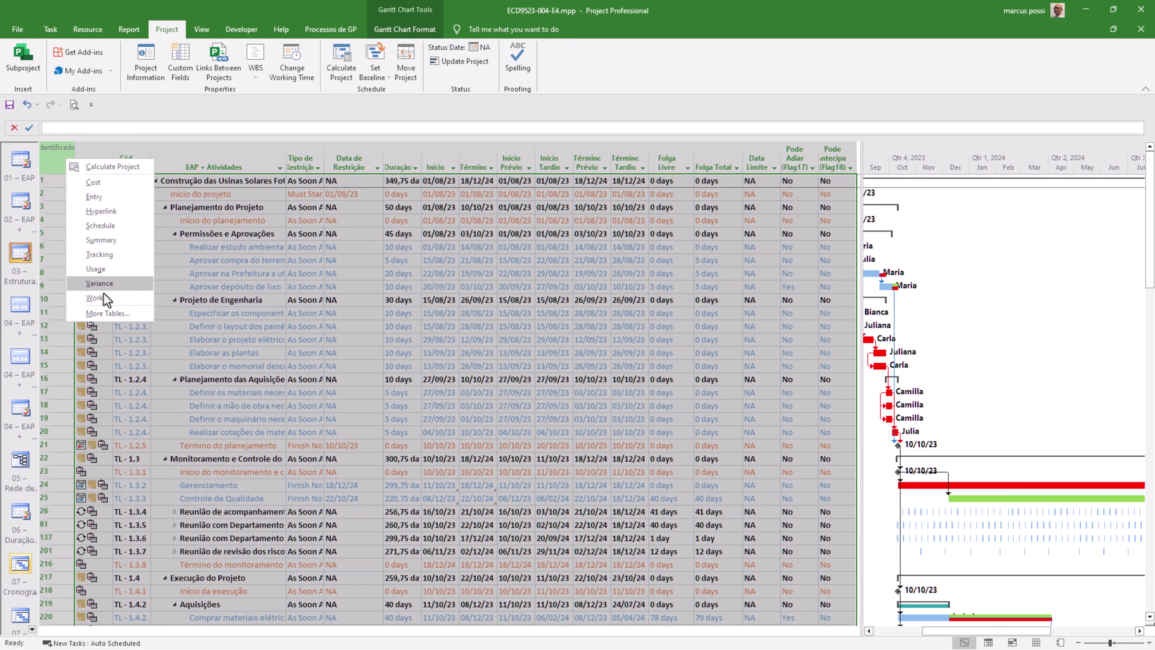
{"action": "left_click", "coordinate": [108, 313]}
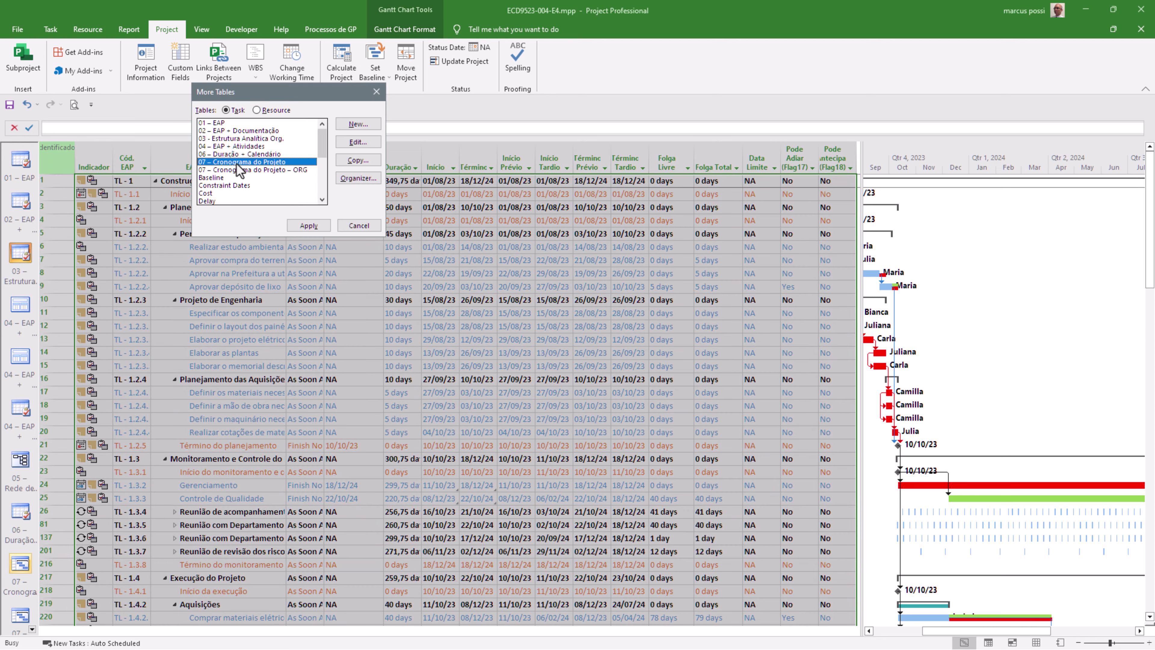
{"action": "left_click", "coordinate": [357, 141]}
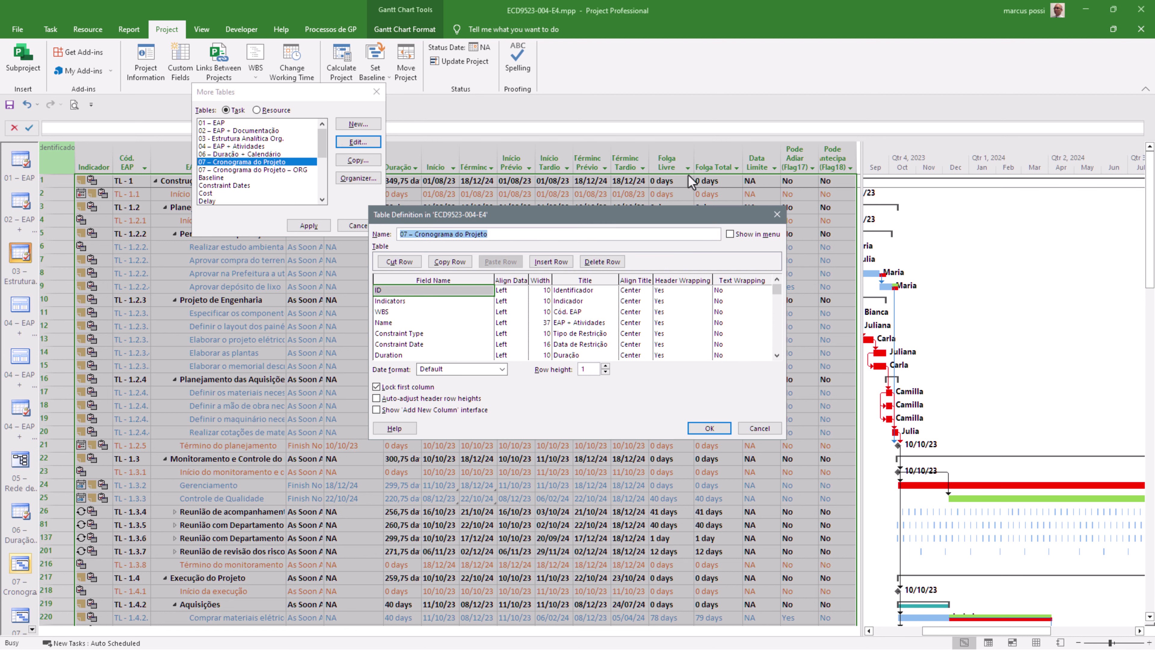
{"action": "left_click", "coordinate": [730, 233]}
{"action": "left_click", "coordinate": [709, 428]}
{"action": "left_click", "coordinate": [348, 227]}
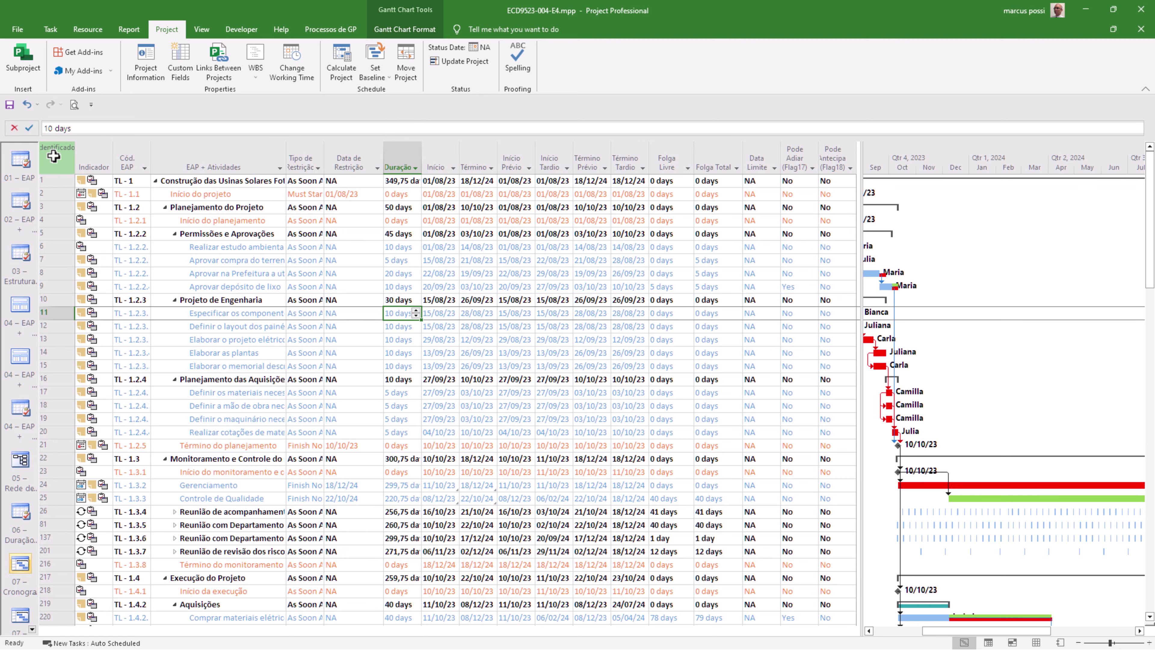
{"action": "right_click", "coordinate": [53, 156]}
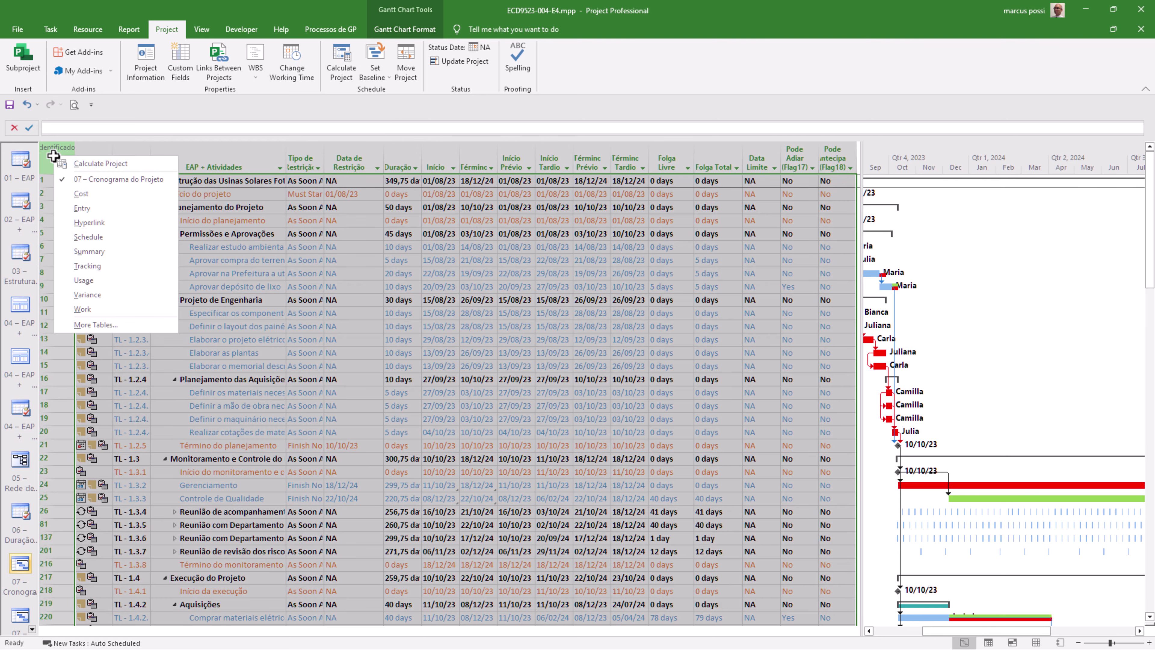
{"action": "left_click", "coordinate": [135, 179]}
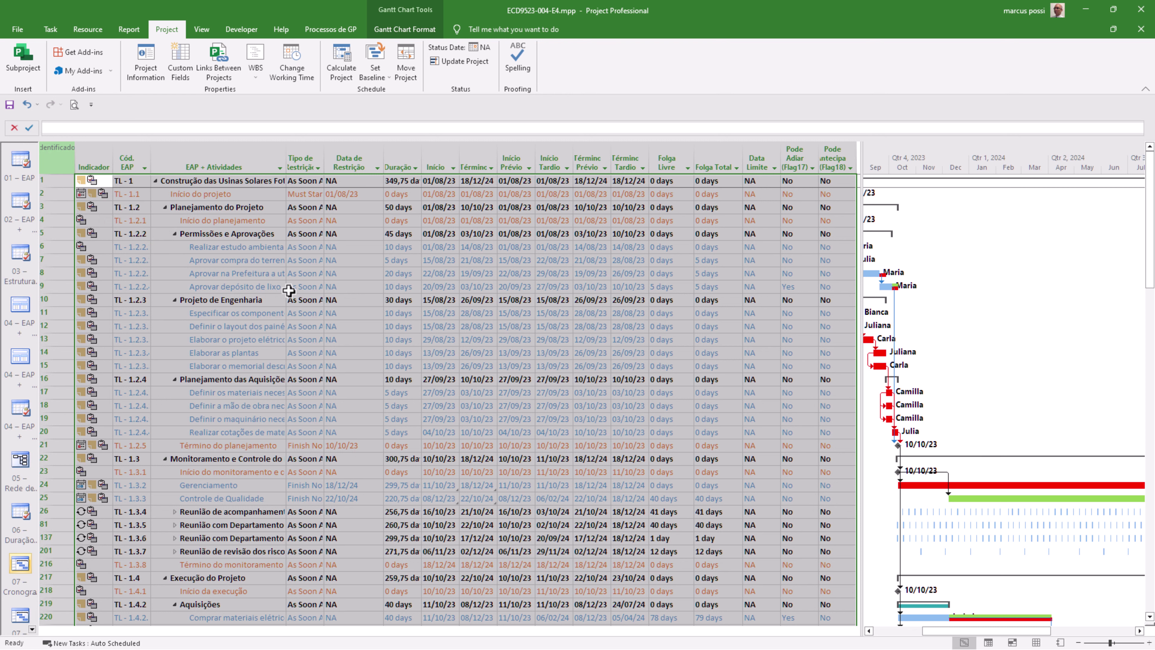
{"action": "left_click", "coordinate": [289, 289]}
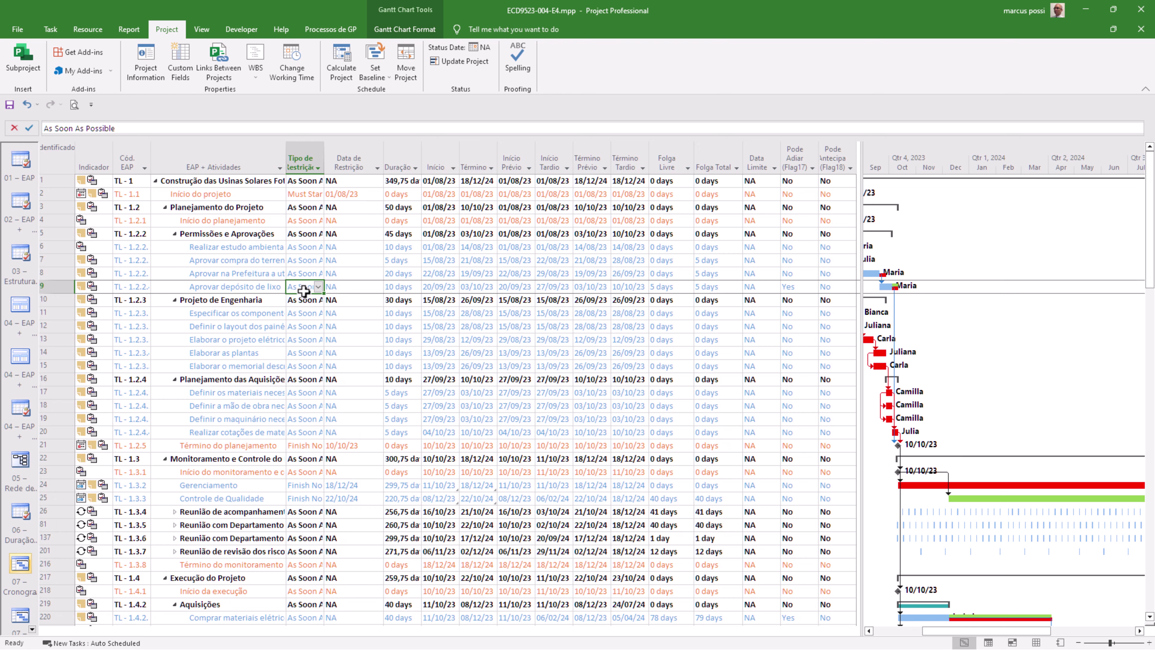
Fit the Tipo de Restrição column to its contents, and delete the Tipo de Restrição and Data de Restrição columns
{"action": "double_click", "coordinate": [323, 154]}
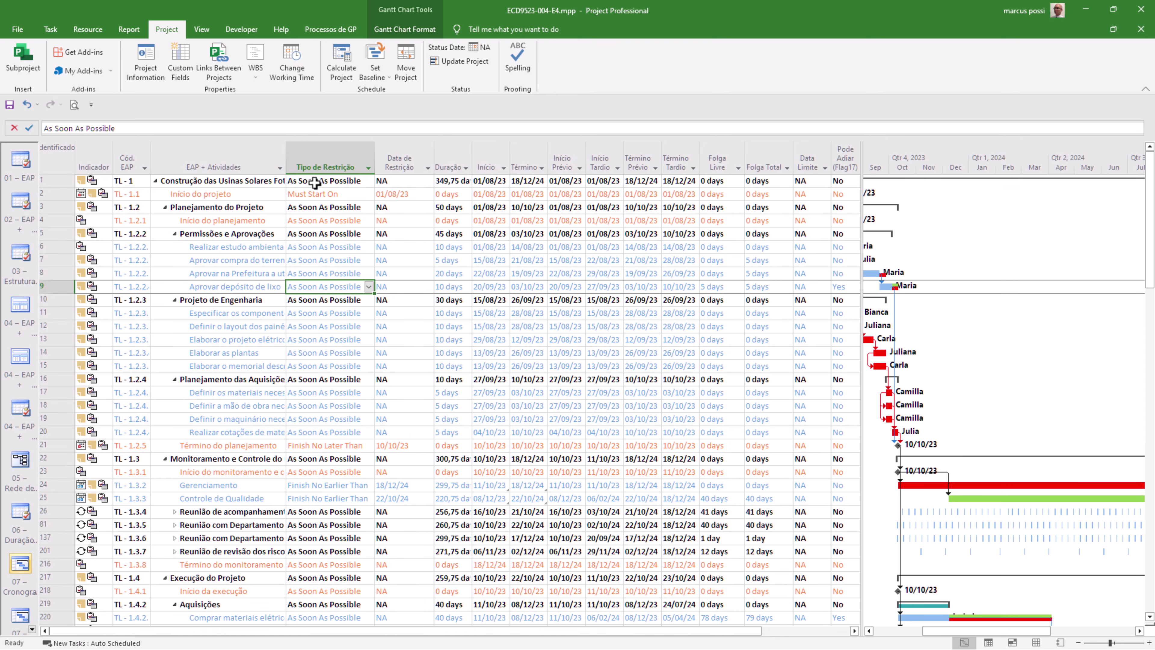
{"action": "left_click", "coordinate": [307, 158]}
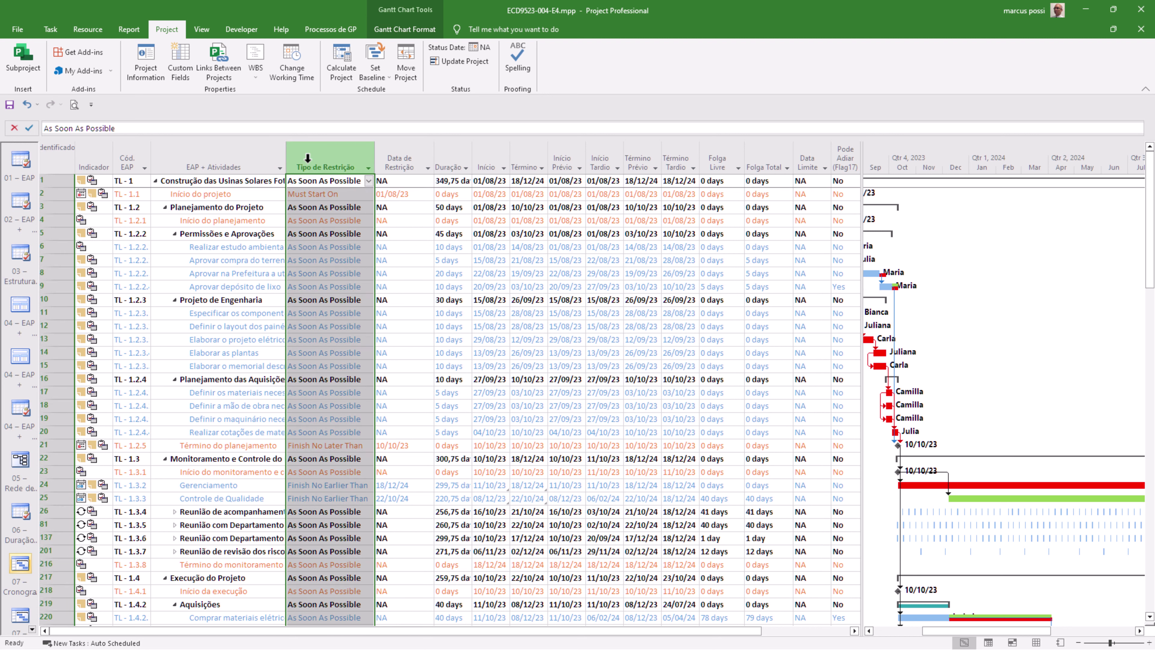
{"action": "left_click", "coordinate": [400, 151]}
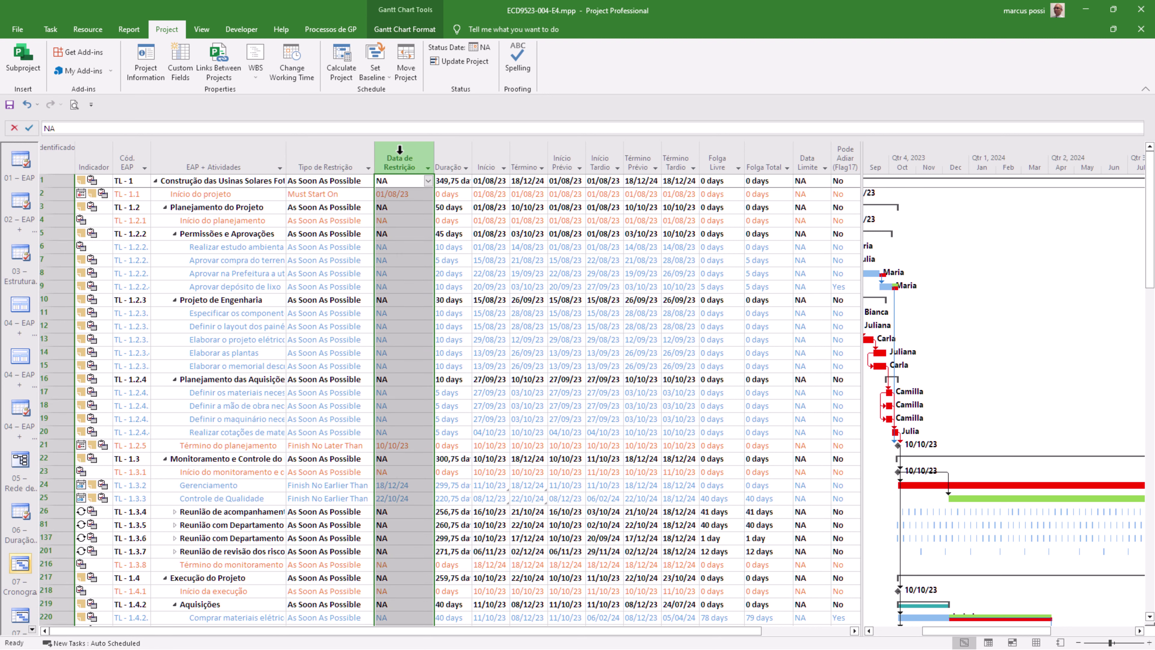
{"action": "left_click", "coordinate": [325, 160]}
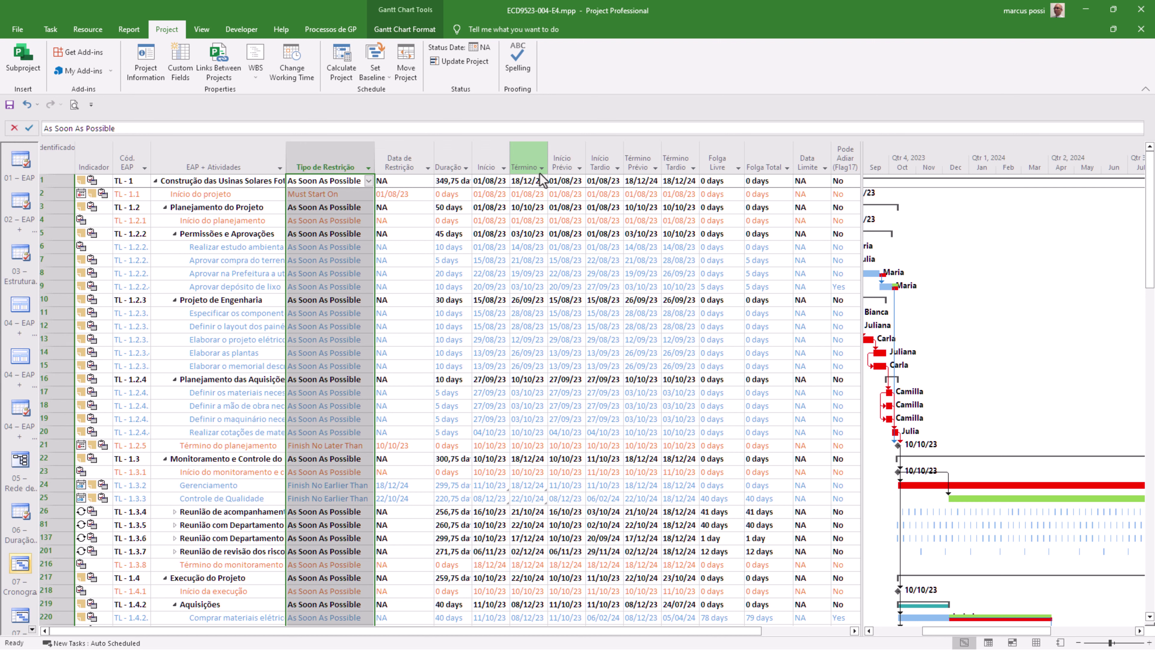
{"action": "key", "text": "Delete"}
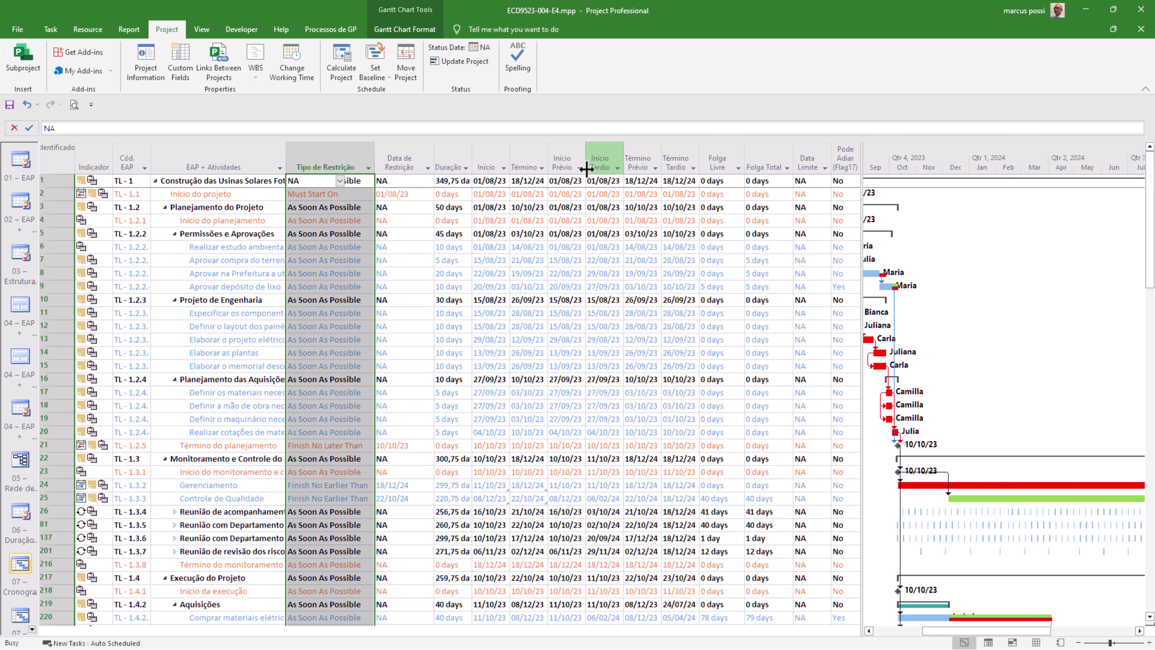
{"action": "key", "text": "Delete"}
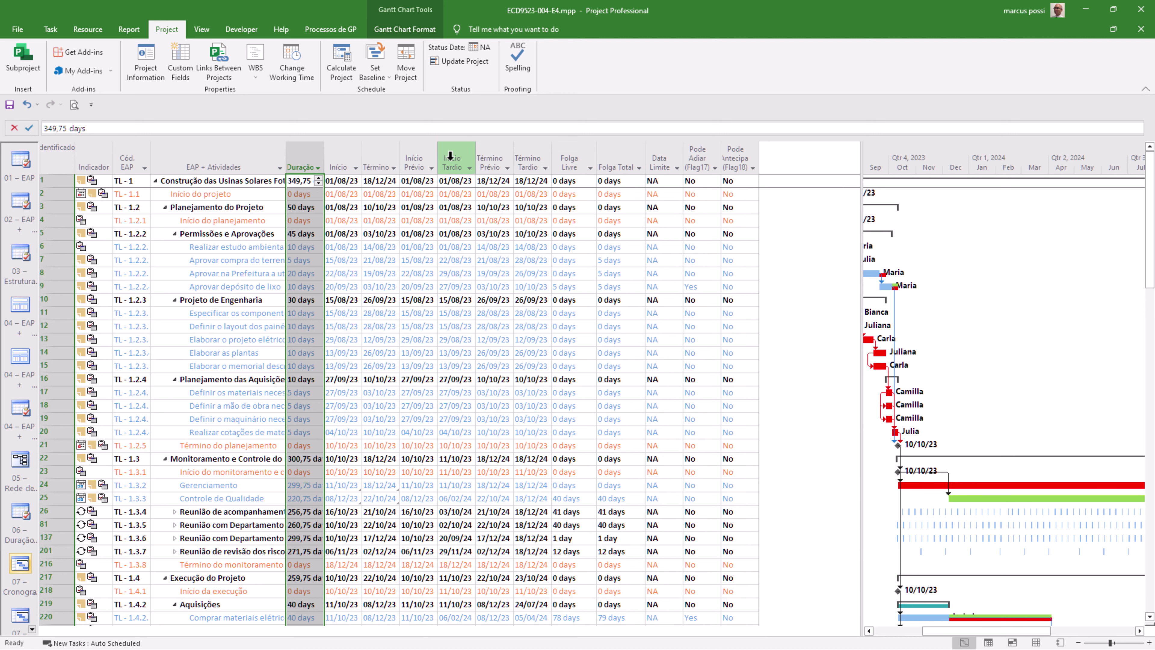
Widen the Início Prévio and Início Tardio columns, and highlight the early/late date columns and the two slack columns
{"action": "left_click_drag", "start_coordinate": [436, 160], "coordinate": [521, 160]}
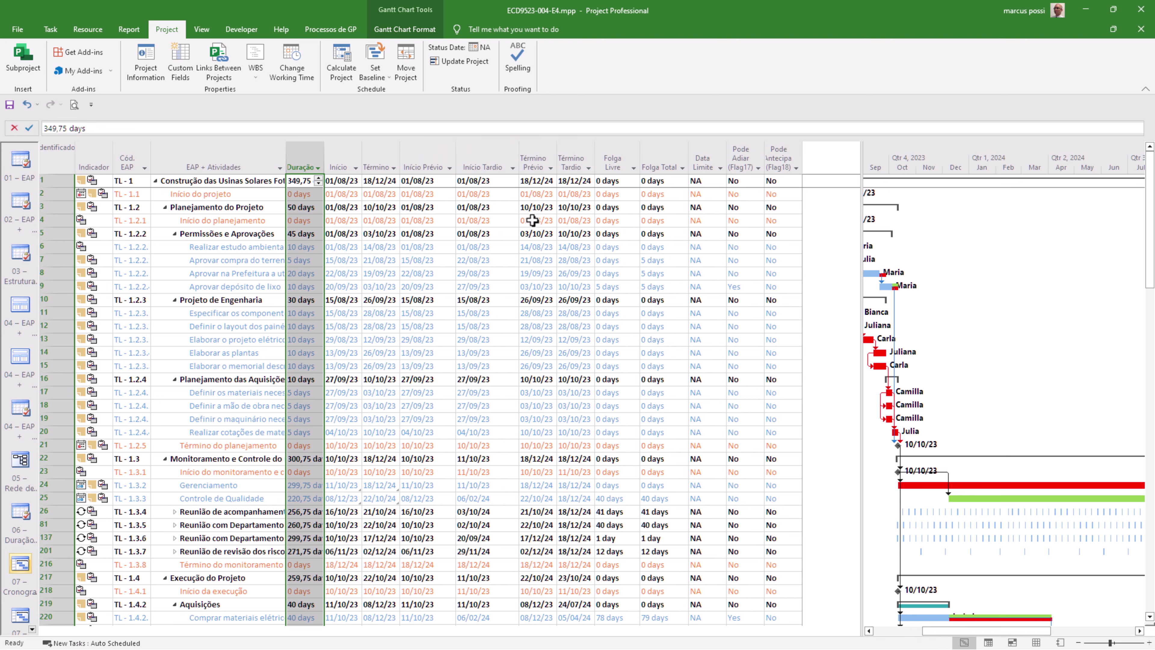
{"action": "left_click_drag", "start_coordinate": [427, 157], "coordinate": [572, 158]}
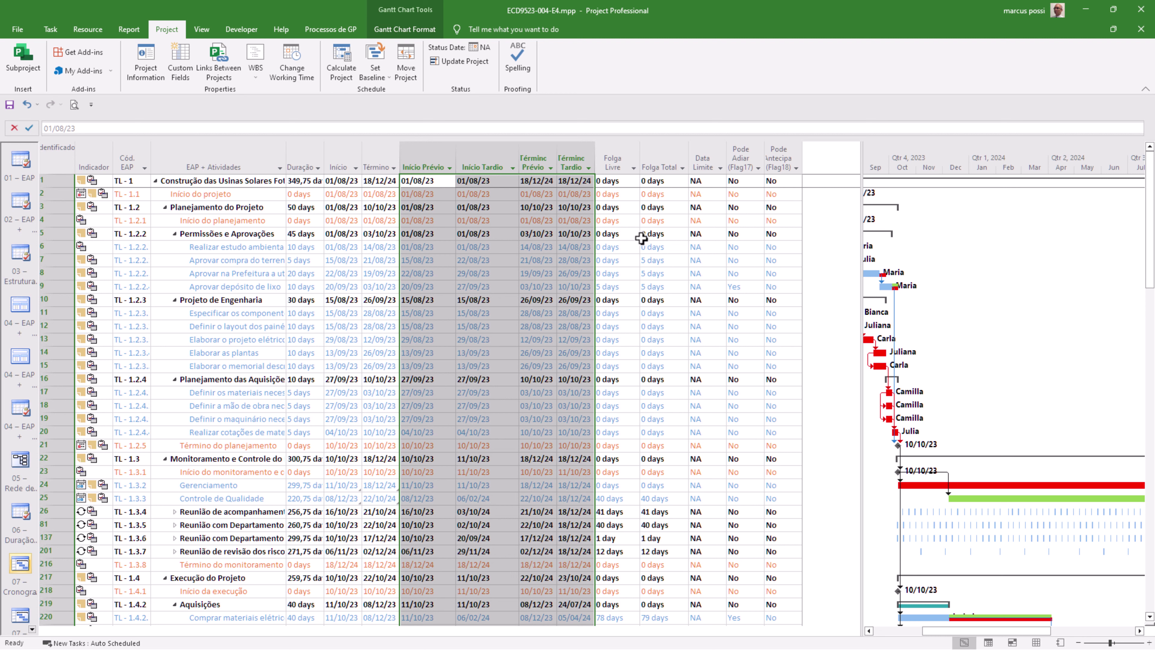
{"action": "left_click", "coordinate": [623, 154]}
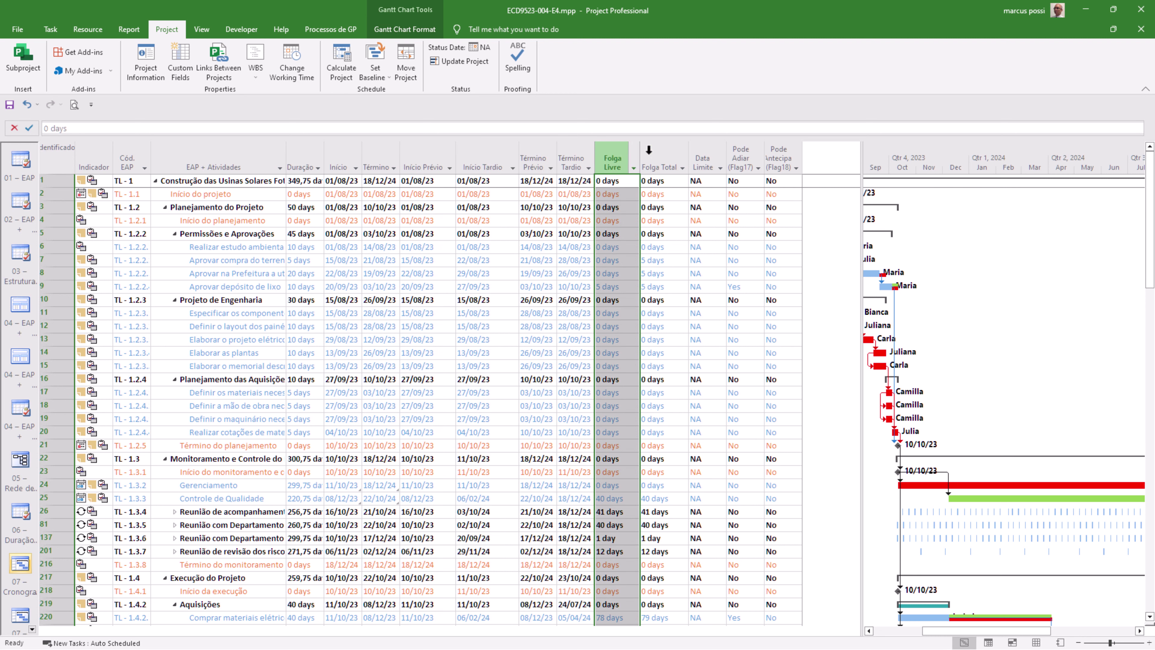
{"action": "left_click", "coordinate": [648, 151]}
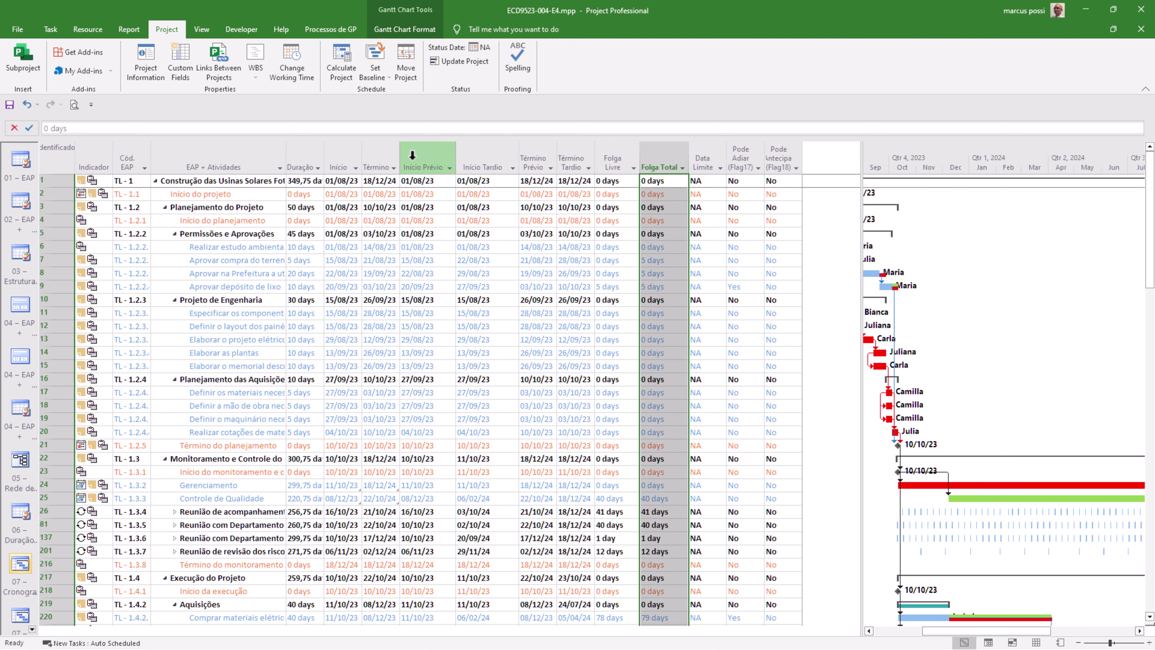
Delete the Início Prévio, Início Tardio, Término Prévio and Término Tardio columns, and narrow the table area to end at the Flag18 column
{"action": "left_click", "coordinate": [429, 152]}
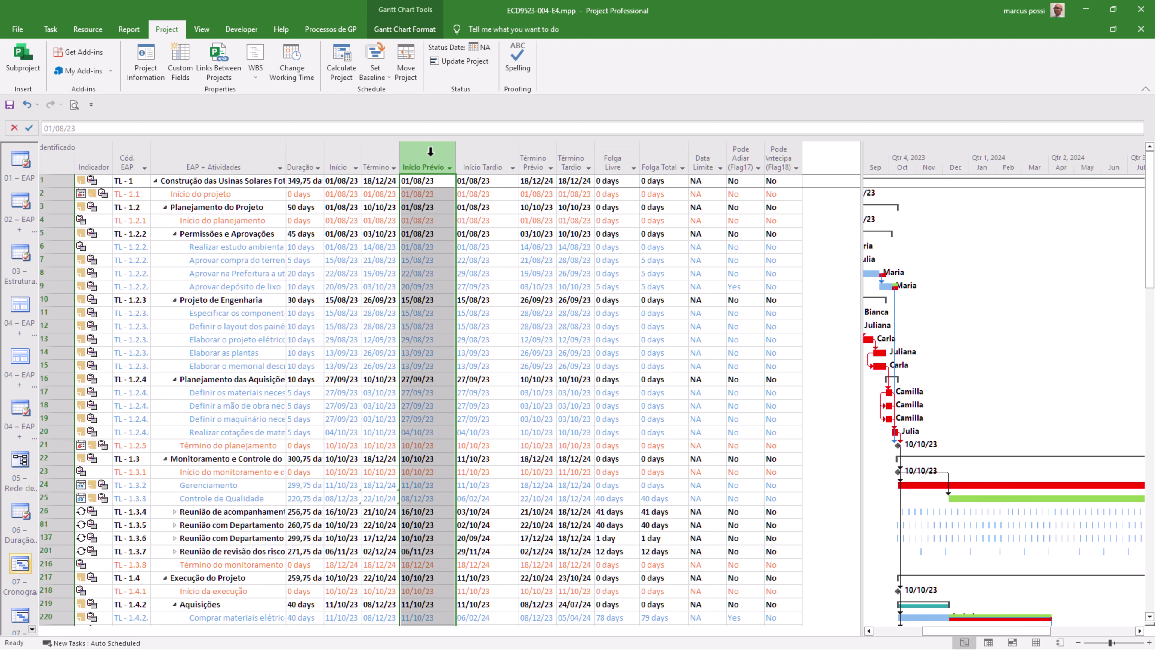
{"action": "key", "text": "Delete"}
{"action": "key", "text": "Delete"}
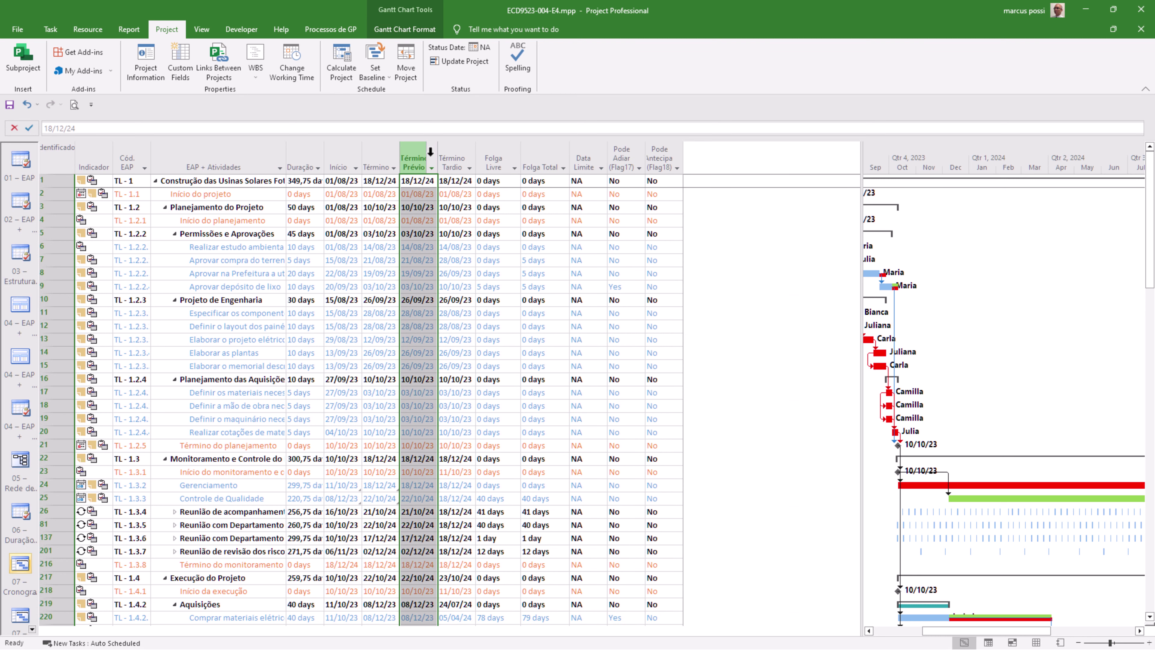
{"action": "key", "text": "Delete"}
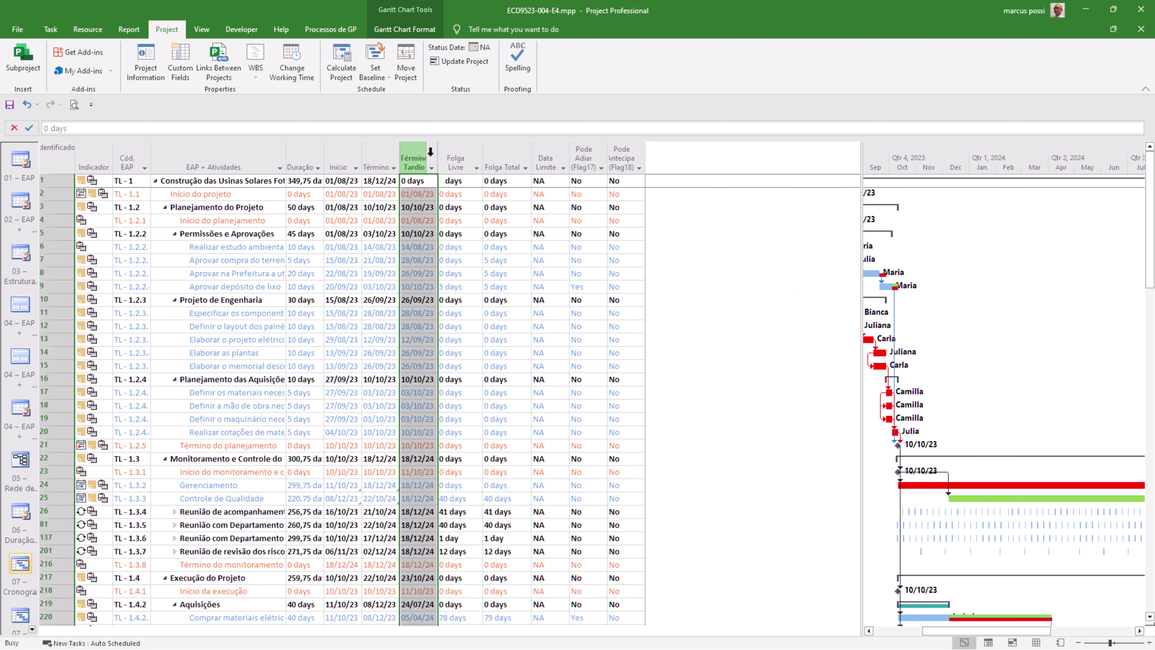
{"action": "key", "text": "Delete"}
{"action": "left_click_drag", "start_coordinate": [861, 158], "coordinate": [607, 161]}
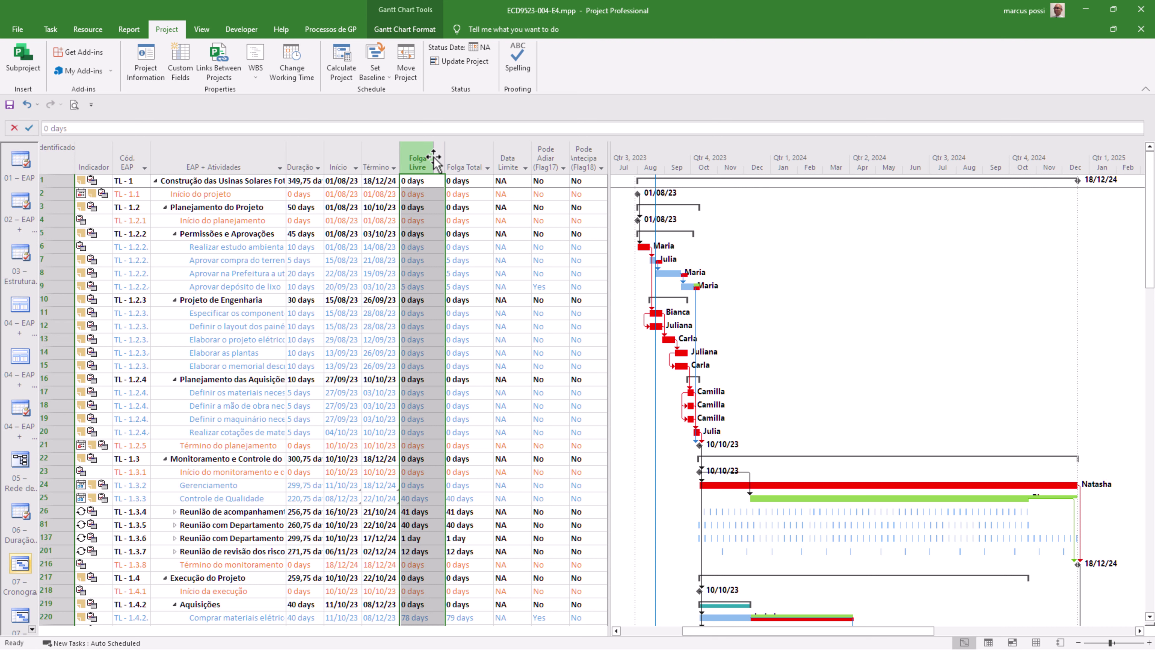
Examine the Folga Livre values of tasks 7, 9 and 220 against their bars in the Gantt chart
{"action": "left_click", "coordinate": [425, 260]}
{"action": "left_click", "coordinate": [429, 286]}
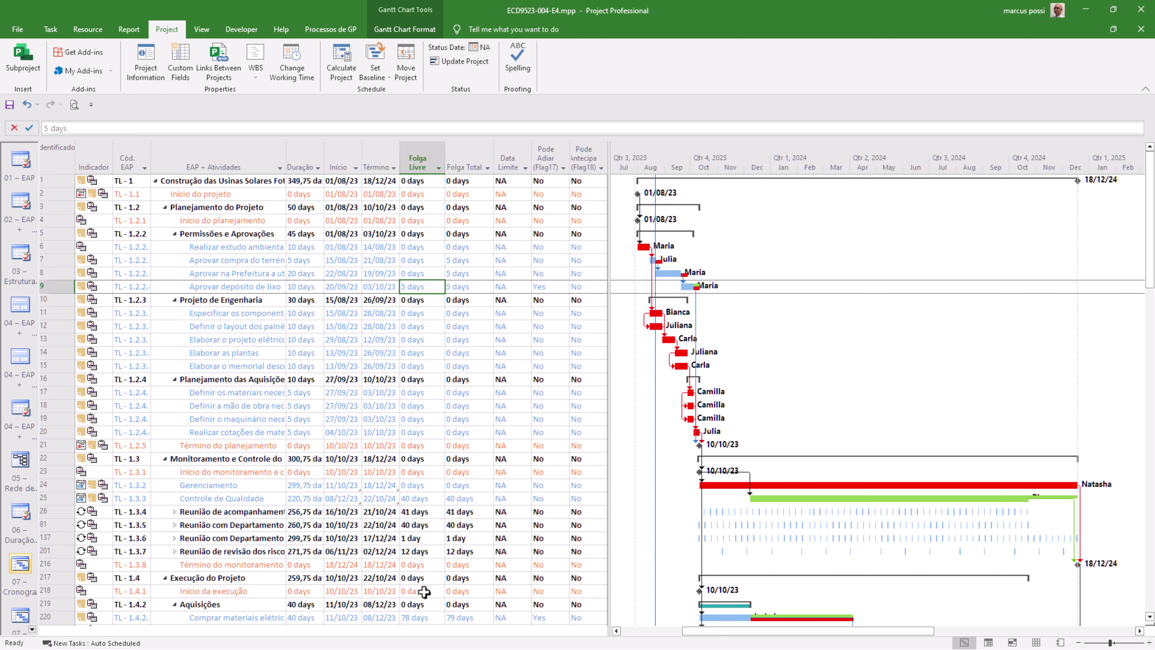
{"action": "left_click", "coordinate": [418, 617]}
{"action": "scroll", "coordinate": [558, 543], "scroll_direction": "down", "scroll_amount": 2}
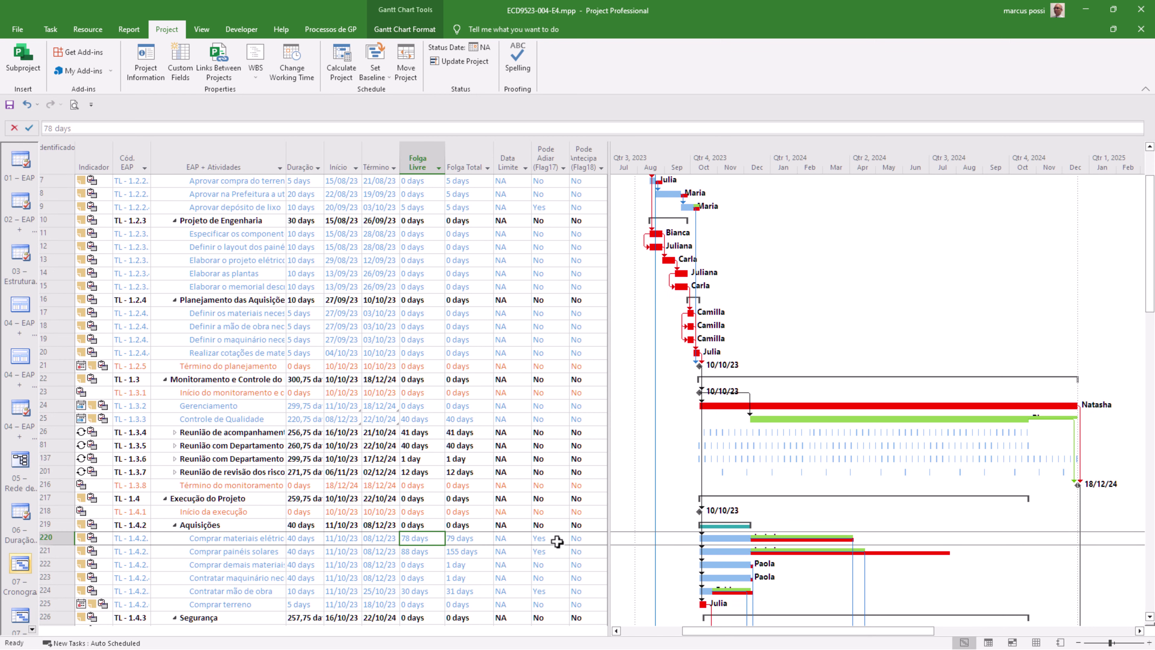
{"action": "scroll", "coordinate": [494, 483], "scroll_direction": "up", "scroll_amount": 2}
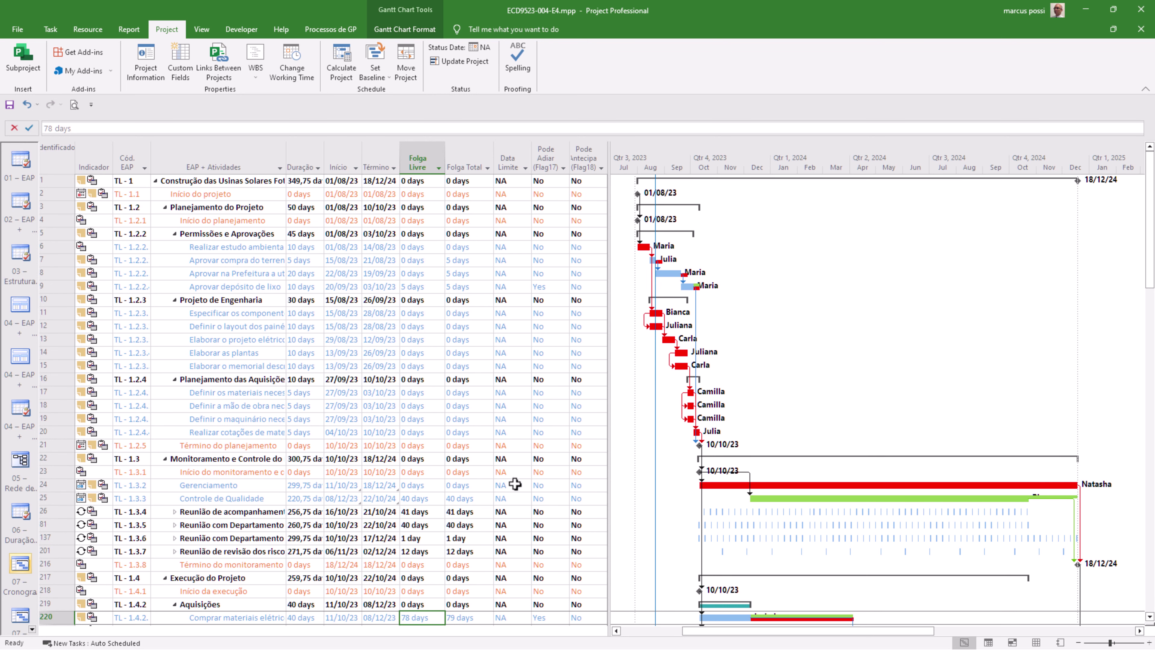
{"action": "right_click", "coordinate": [798, 233]}
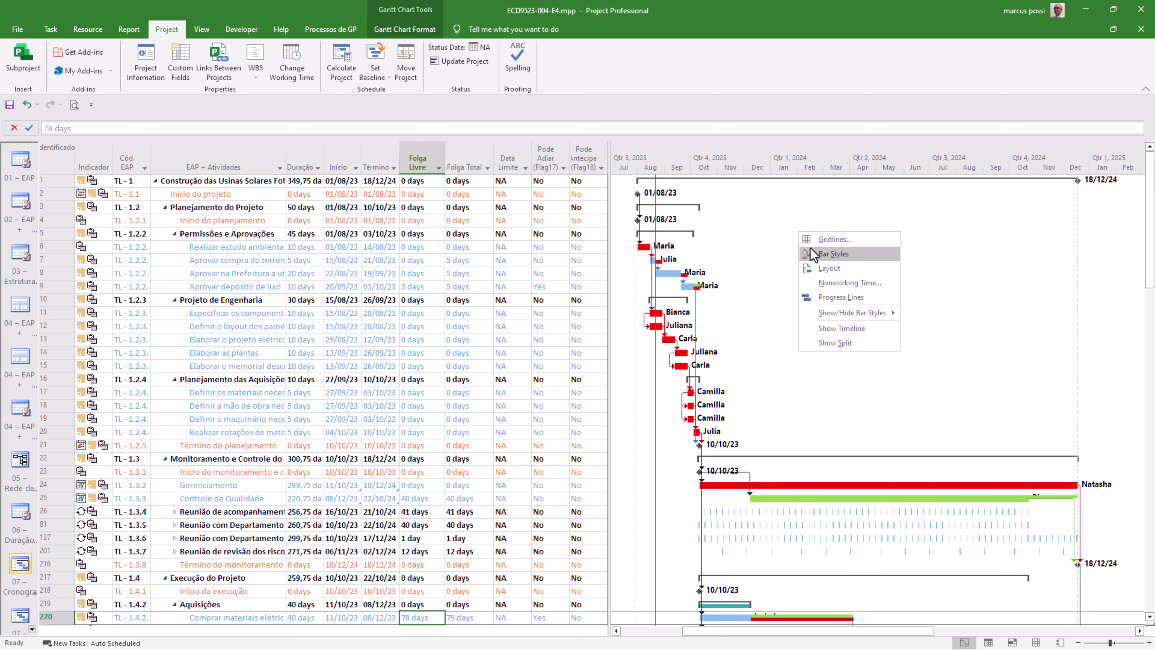
{"action": "left_click", "coordinate": [826, 269]}
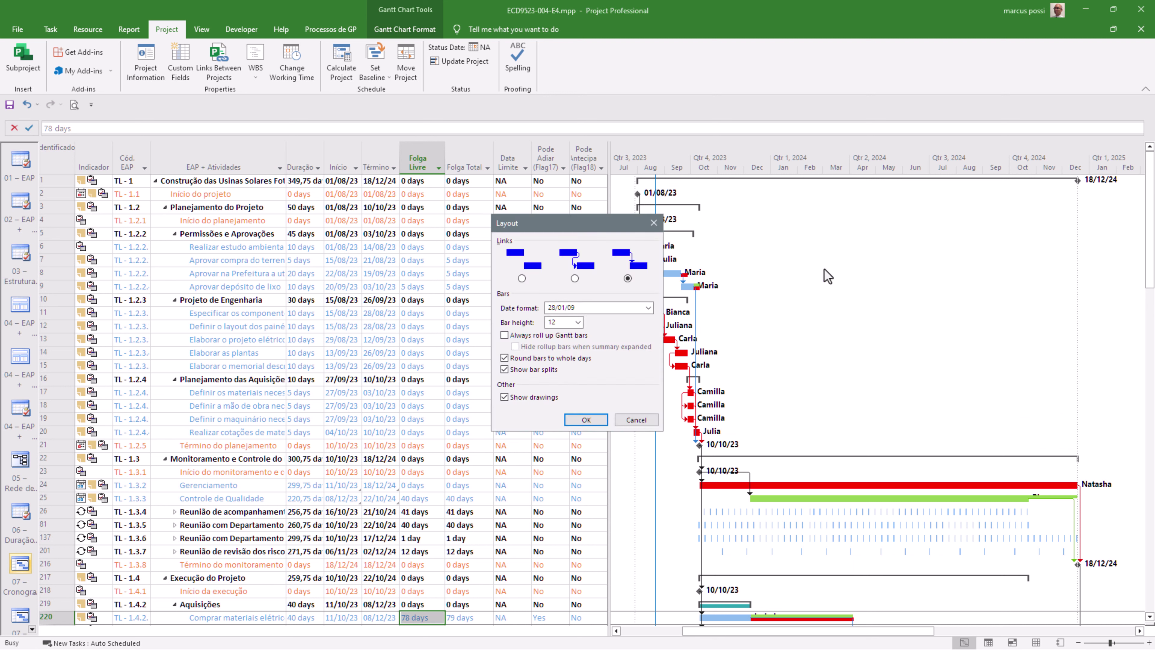
{"action": "left_click", "coordinate": [655, 222]}
Change the middle shape of the Folga Livre bar style in the Gantt chart to a thin line
{"action": "right_click", "coordinate": [868, 245]}
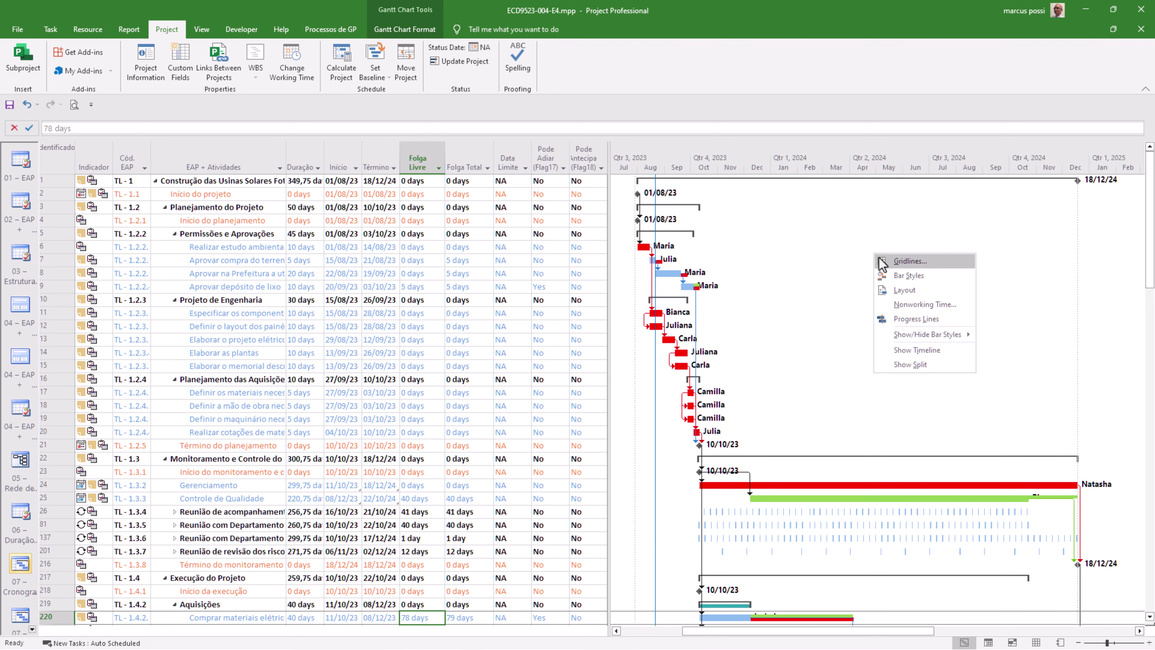
{"action": "left_click", "coordinate": [899, 277]}
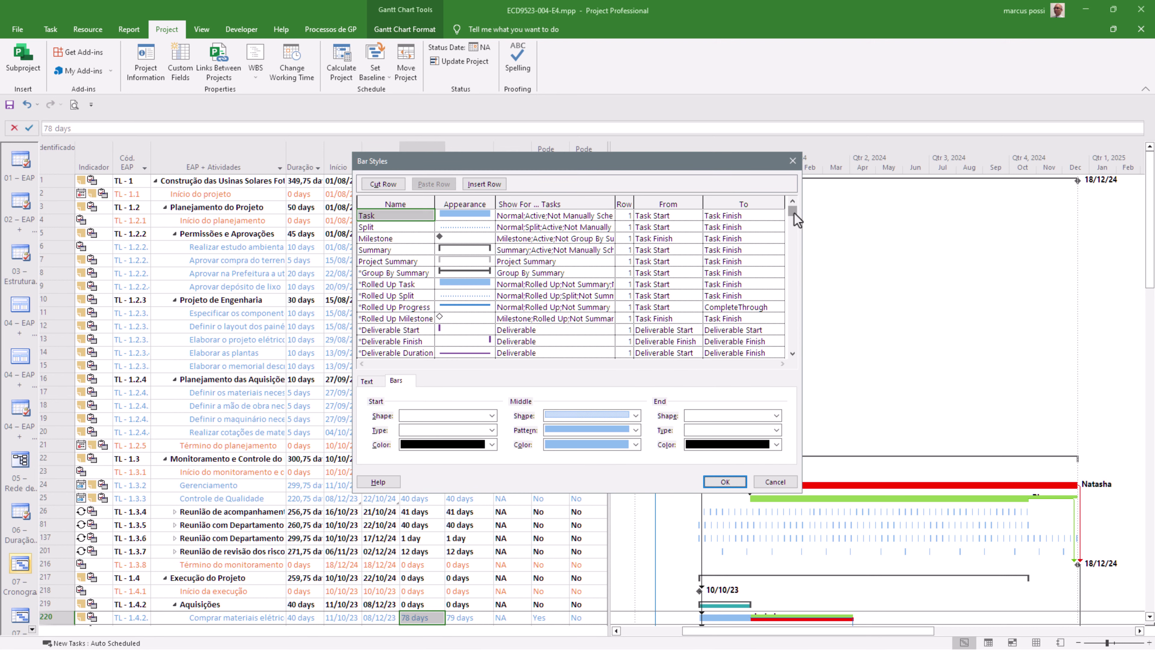
{"action": "left_click_drag", "start_coordinate": [794, 212], "coordinate": [808, 242]}
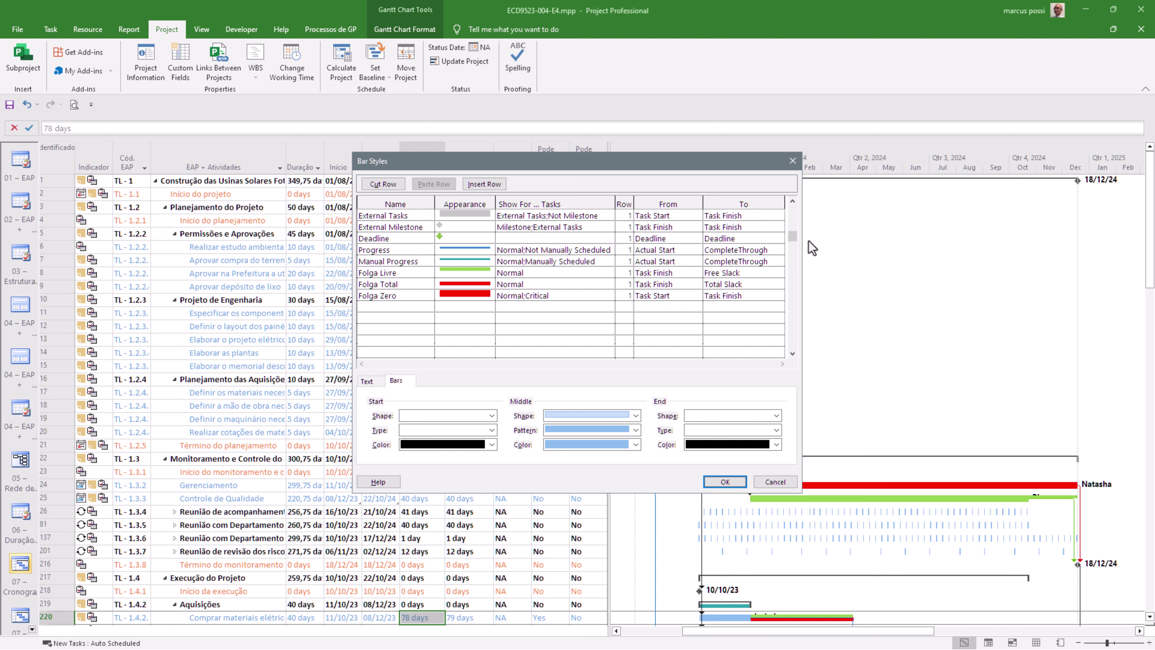
{"action": "left_click", "coordinate": [404, 273]}
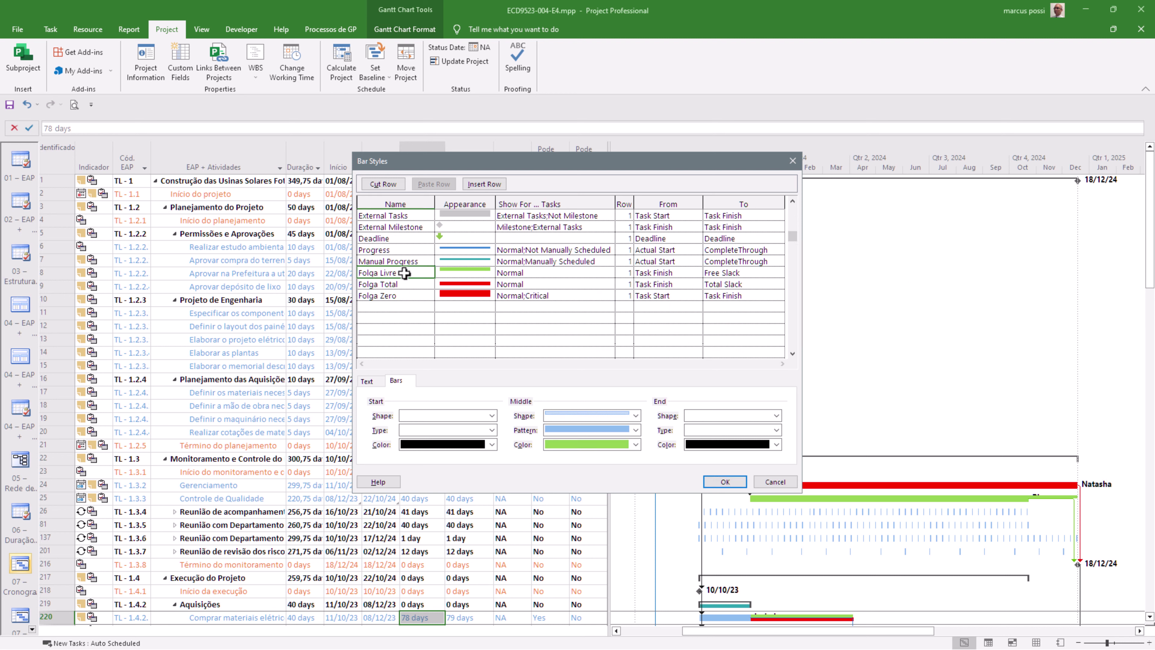
{"action": "left_click", "coordinate": [457, 270]}
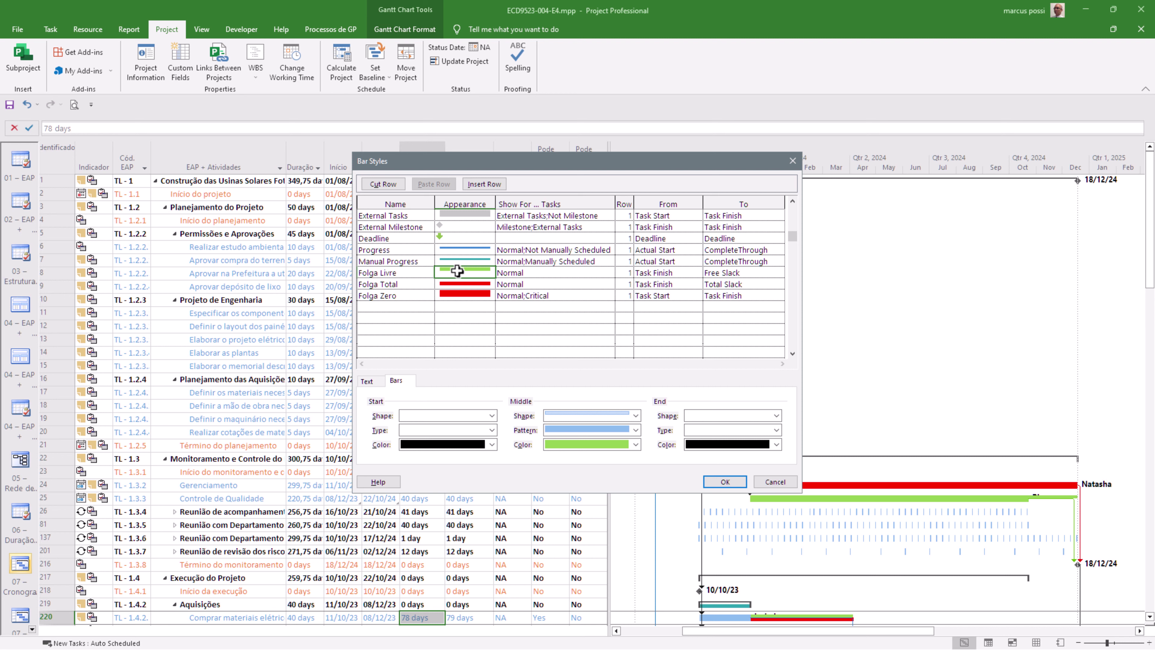
{"action": "left_click", "coordinate": [636, 431]}
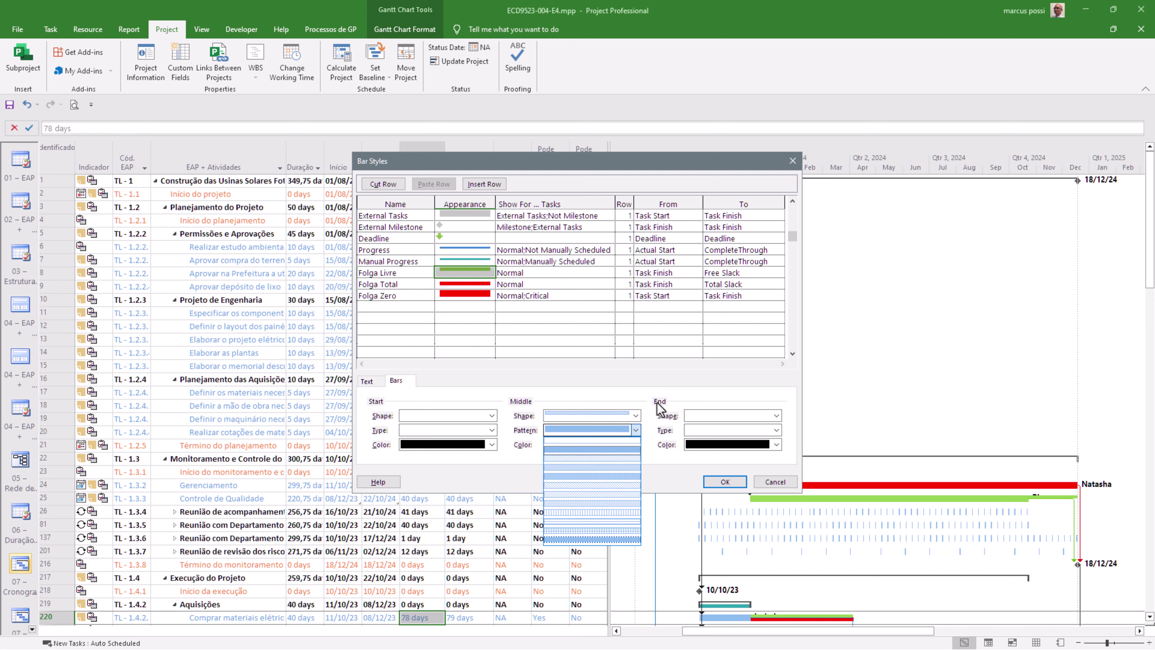
{"action": "left_click", "coordinate": [628, 398]}
{"action": "left_click", "coordinate": [636, 415]}
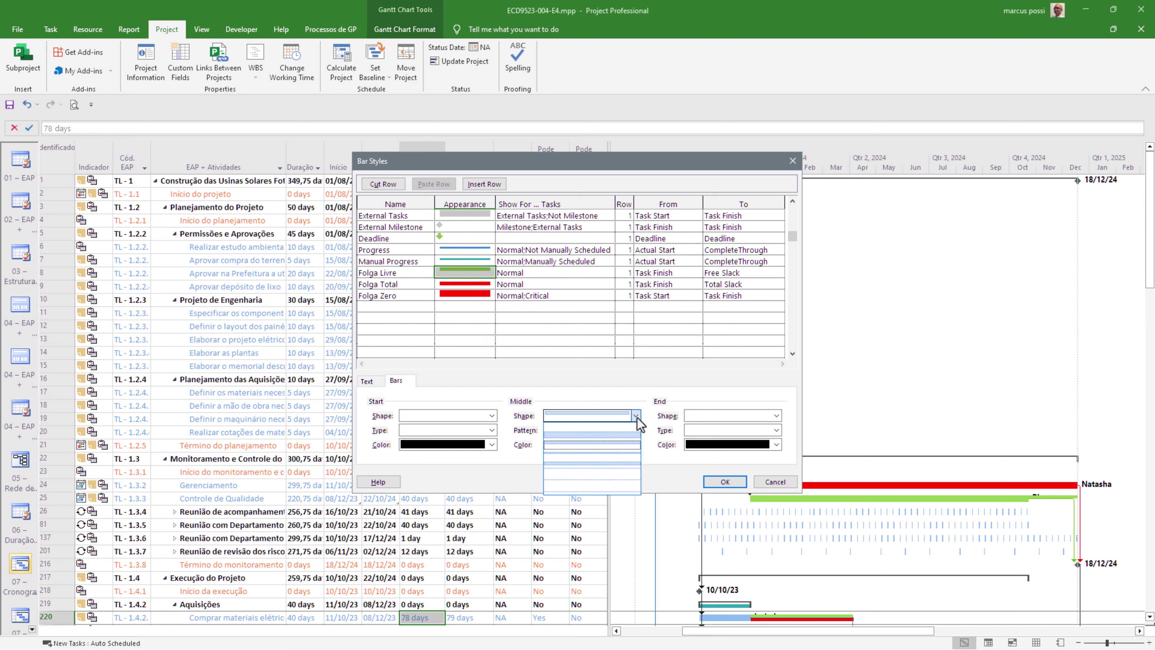
{"action": "left_click", "coordinate": [621, 489]}
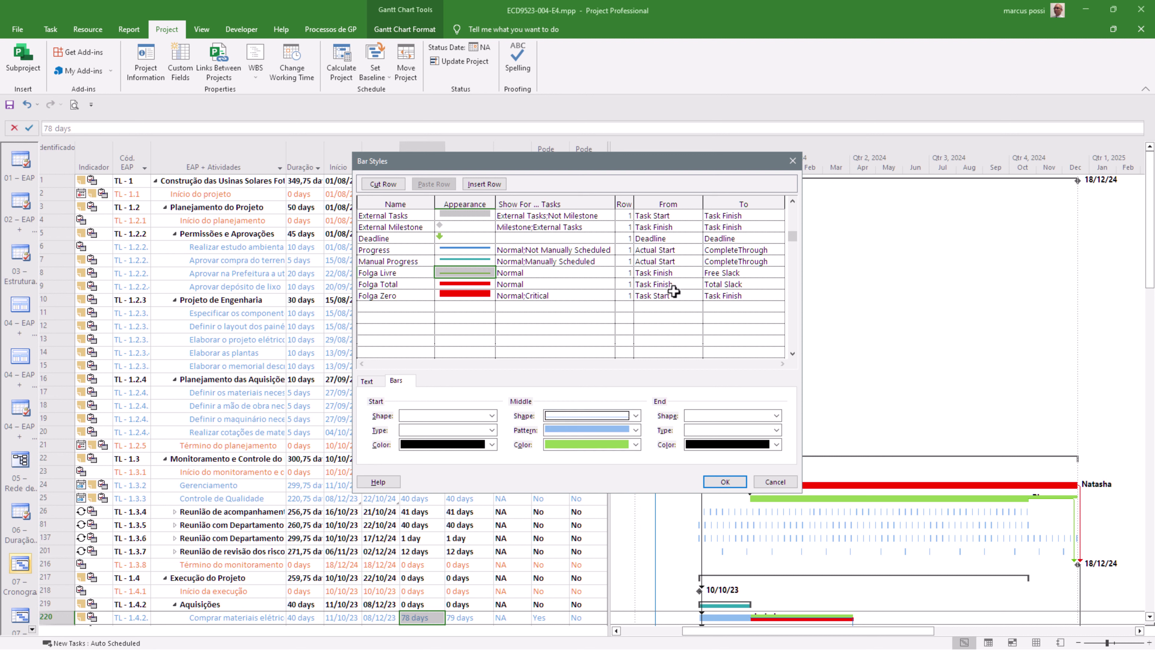
Check the start and end fields defined for the Folga Livre bar style, and apply the bar style changes
{"action": "left_click", "coordinate": [679, 282]}
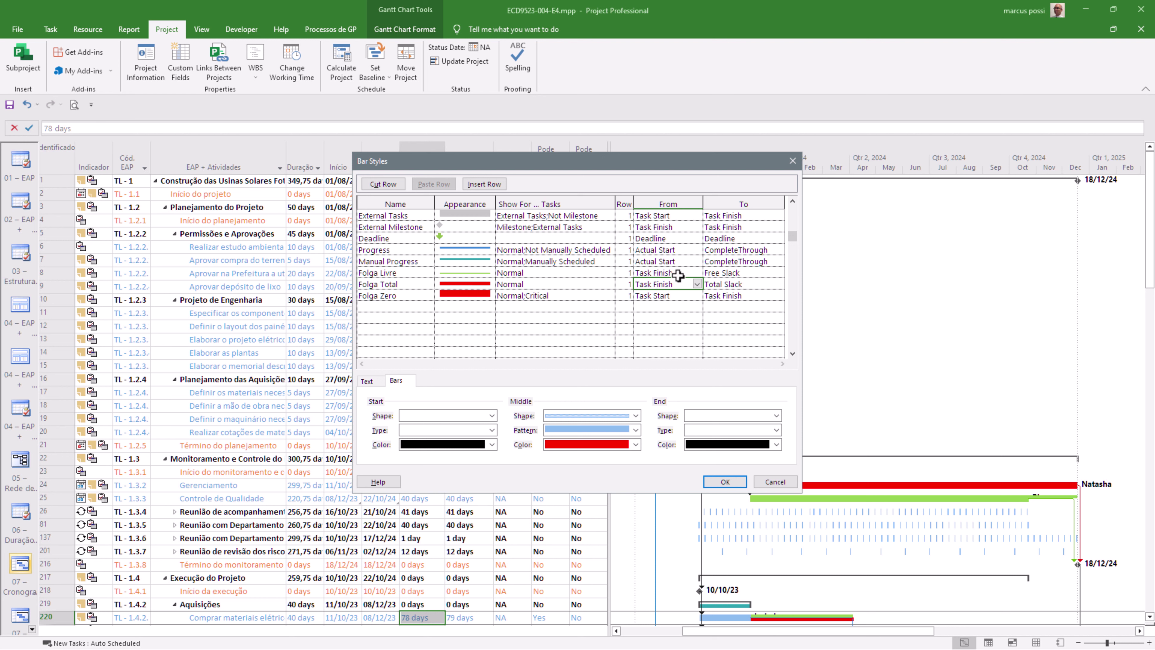
{"action": "left_click", "coordinate": [678, 273]}
{"action": "left_click", "coordinate": [743, 273]}
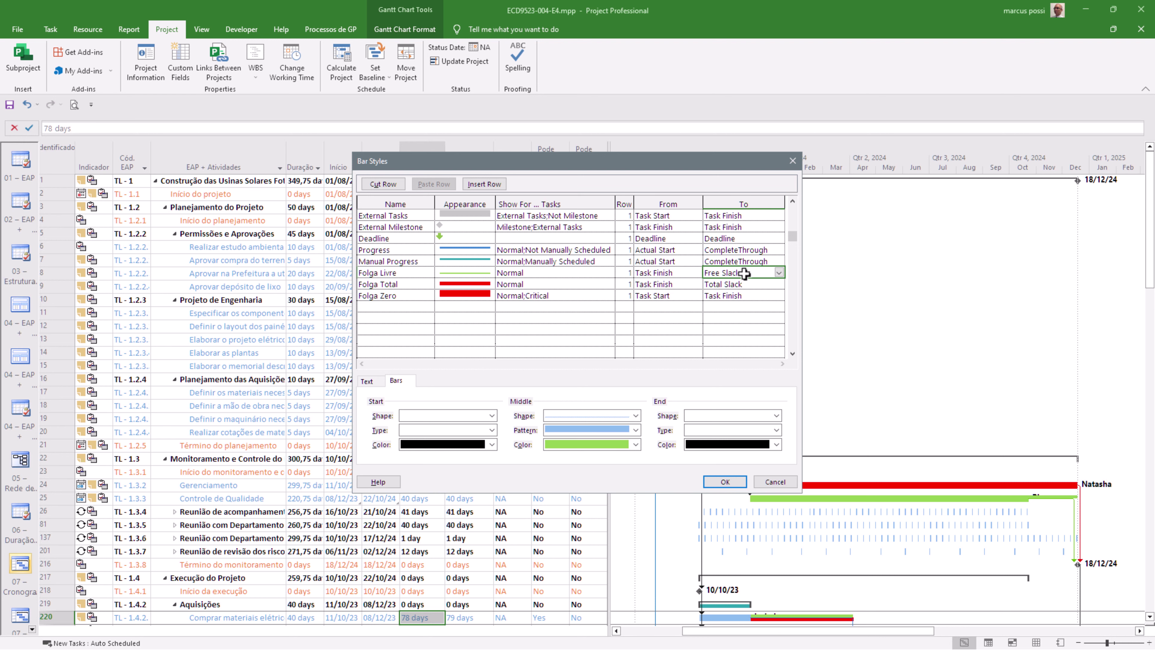
{"action": "left_click", "coordinate": [725, 481]}
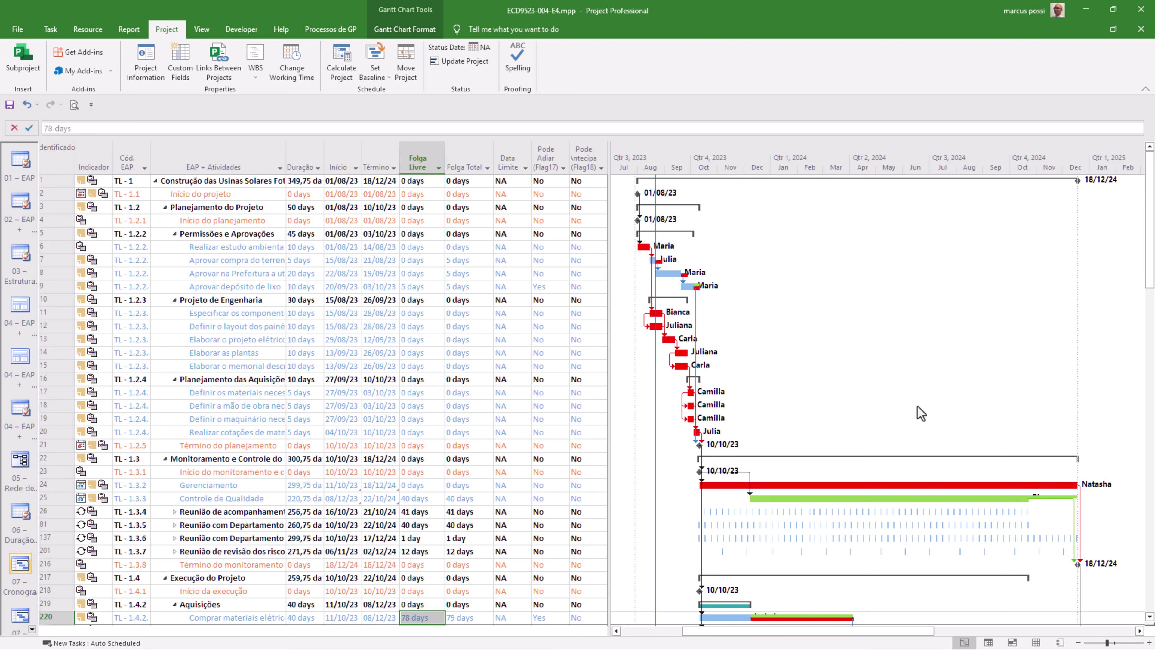
Change the middle shape of the Folga Total bar style in the Gantt chart to a thin line
{"action": "scroll", "coordinate": [872, 386], "scroll_direction": "down", "scroll_amount": 1}
{"action": "scroll", "coordinate": [871, 386], "scroll_direction": "down", "scroll_amount": 5}
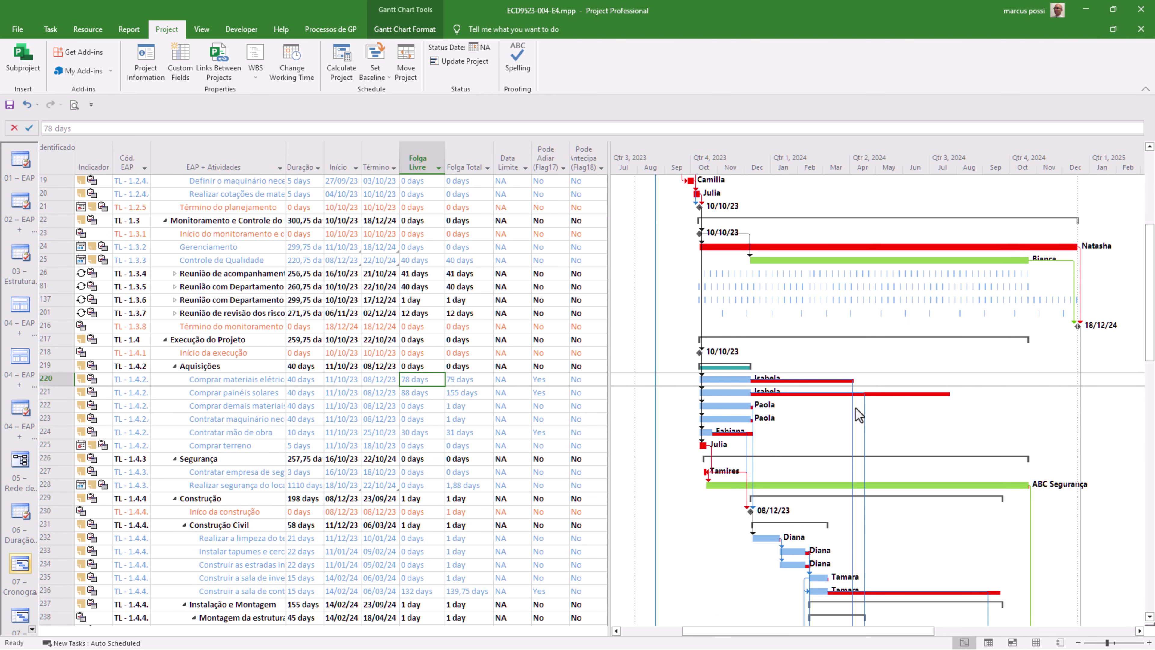
{"action": "right_click", "coordinate": [674, 302]}
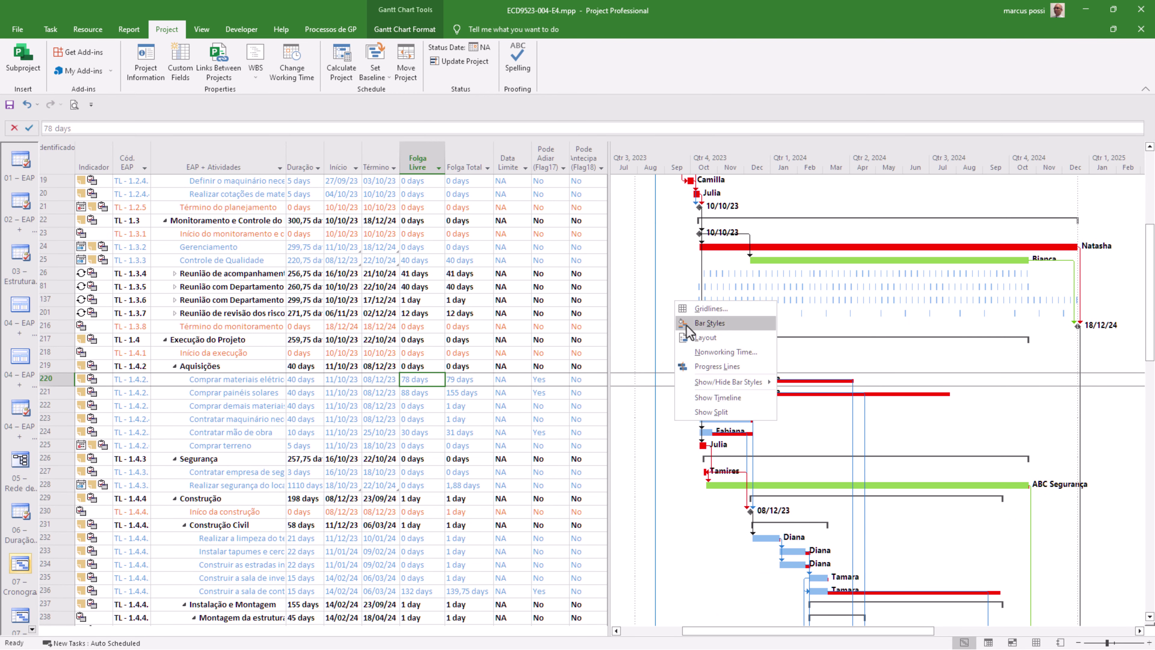
{"action": "left_click", "coordinate": [688, 337]}
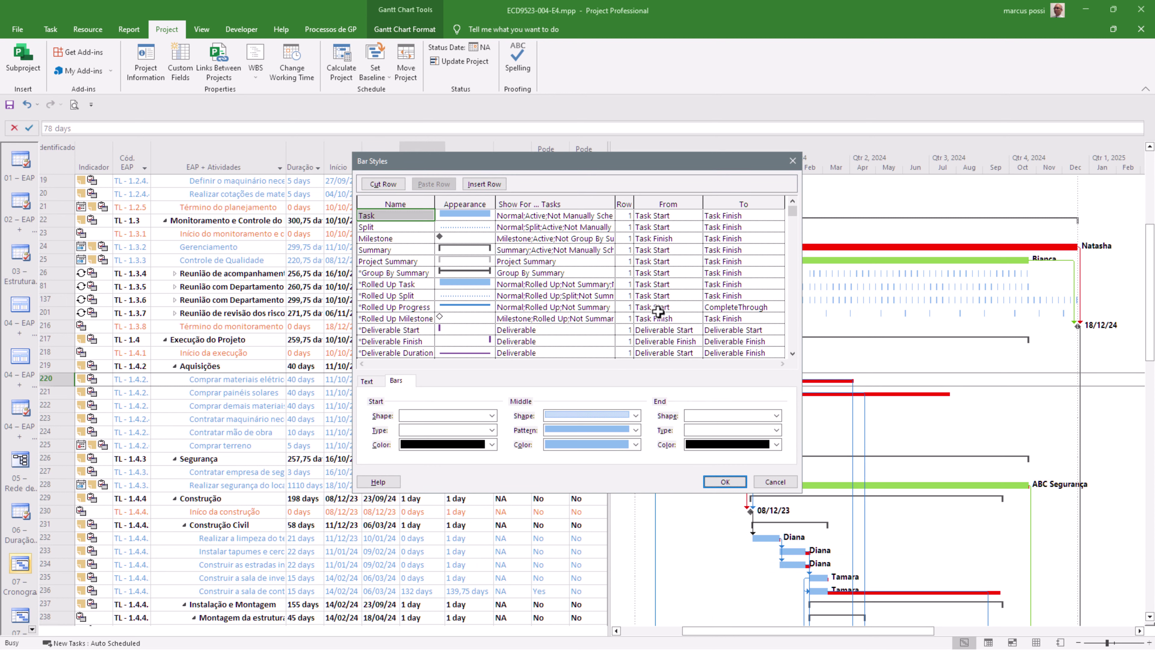
{"action": "left_click_drag", "start_coordinate": [793, 217], "coordinate": [802, 237]}
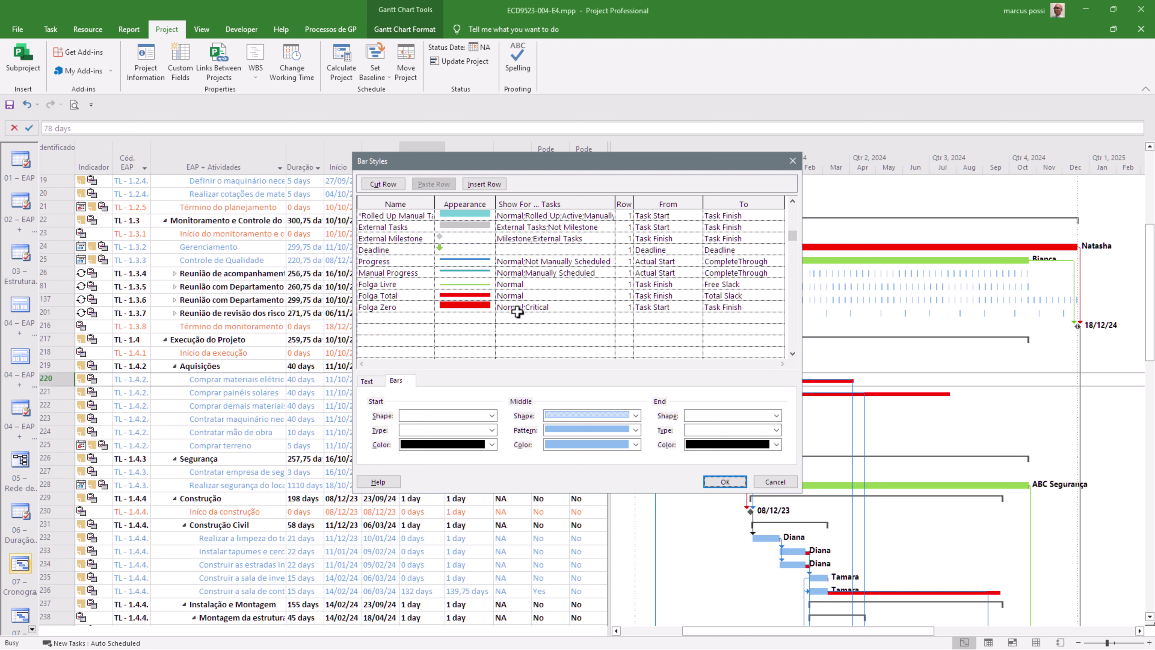
{"action": "left_click", "coordinate": [474, 297]}
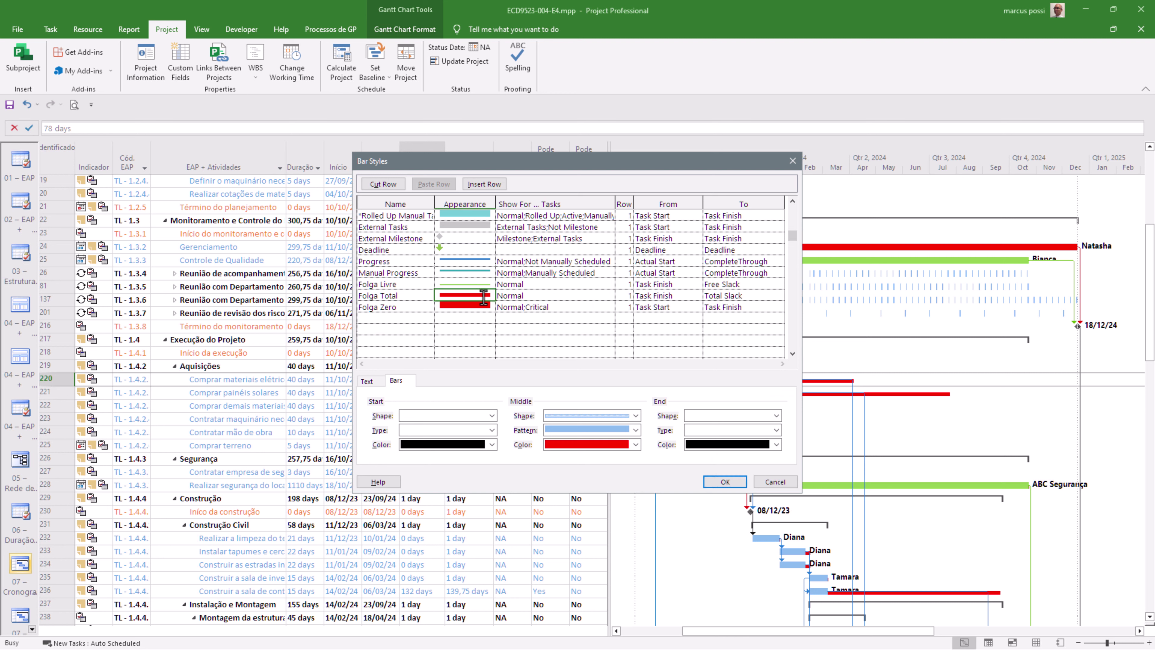
{"action": "left_click", "coordinate": [635, 416]}
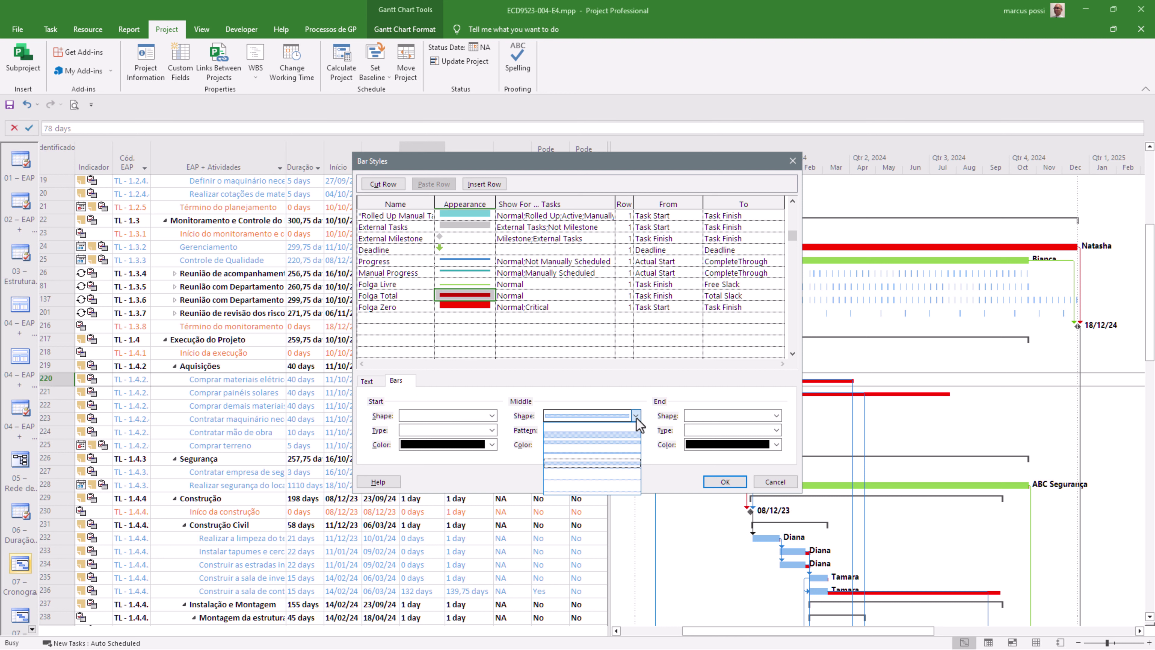
{"action": "left_click", "coordinate": [630, 482]}
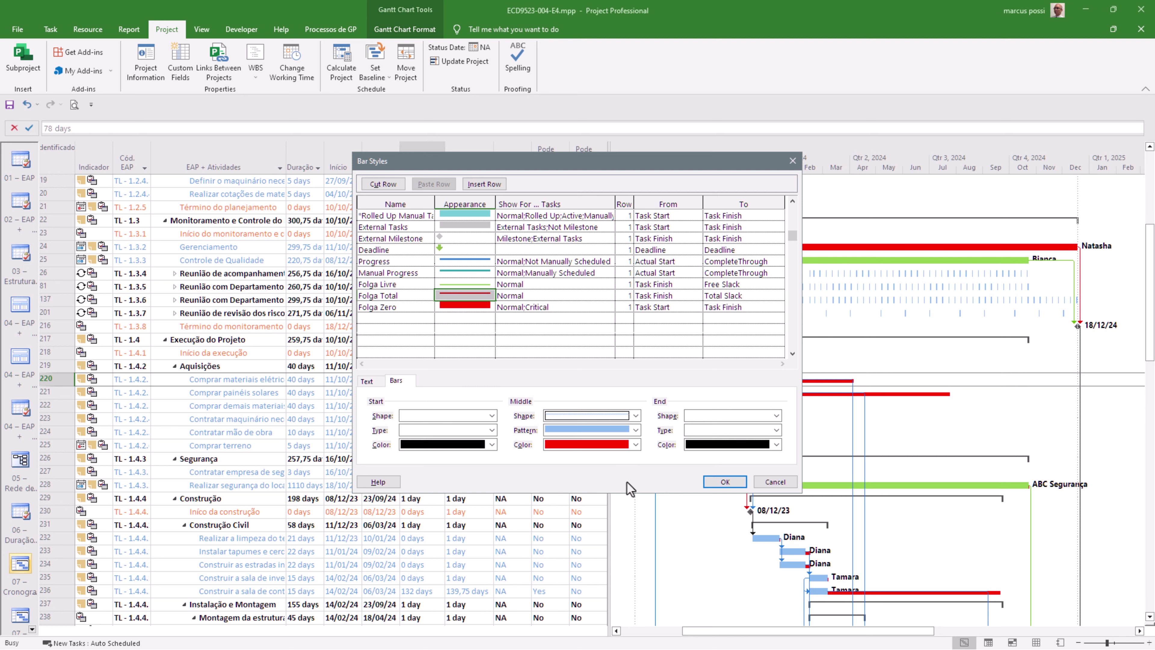